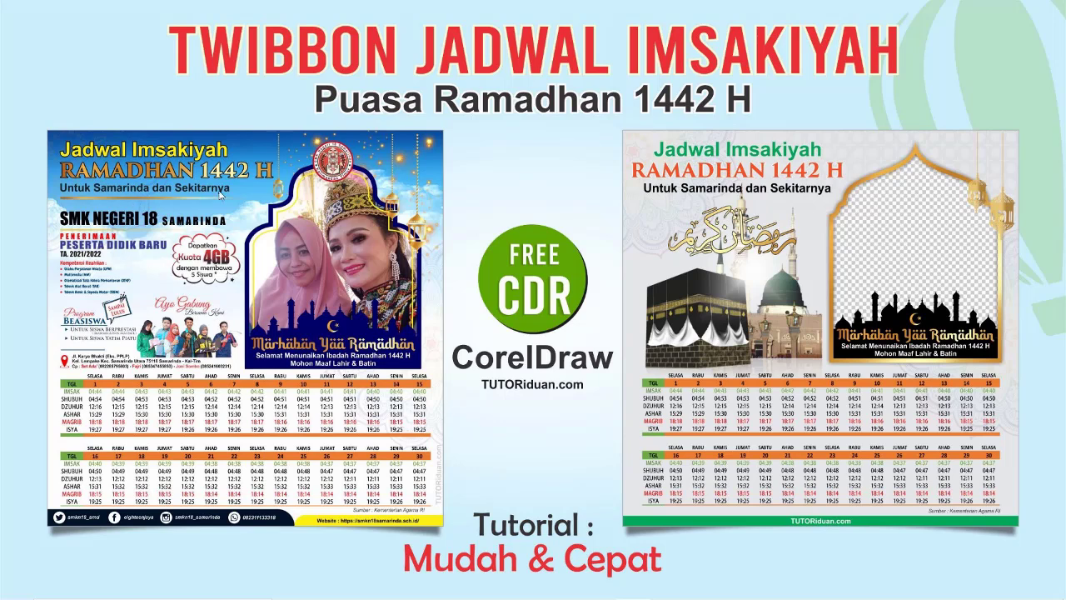
Step: Follow the article's 'Download DISINI' link under 'Cara Download Jadwal Imsakiyah' to open Bimas Islam
left_click(215, 284)
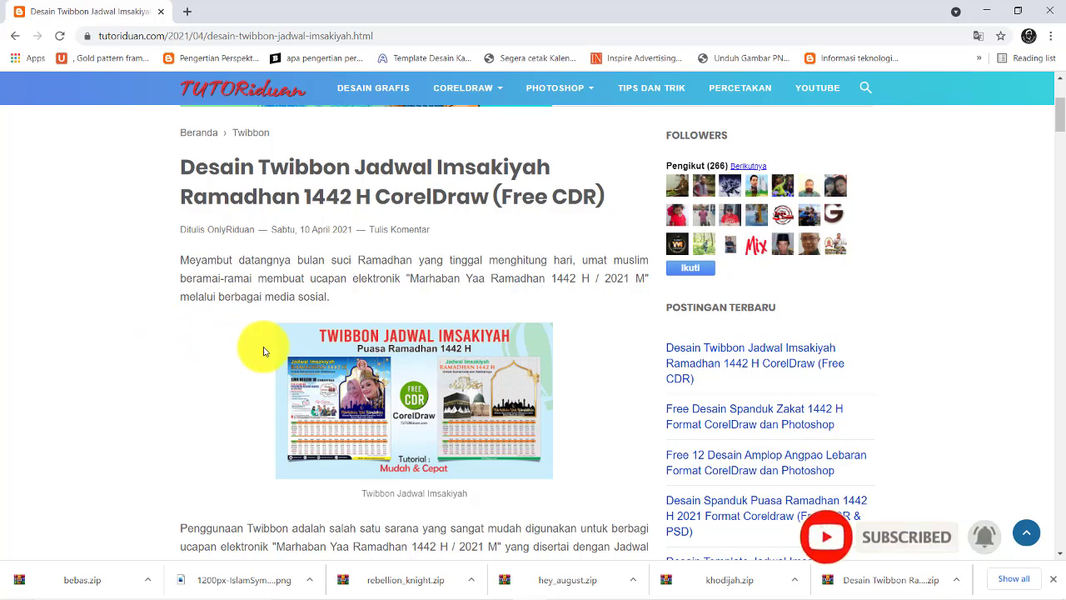
scroll(504, 341, "down", 3)
scroll(504, 341, "down", 3)
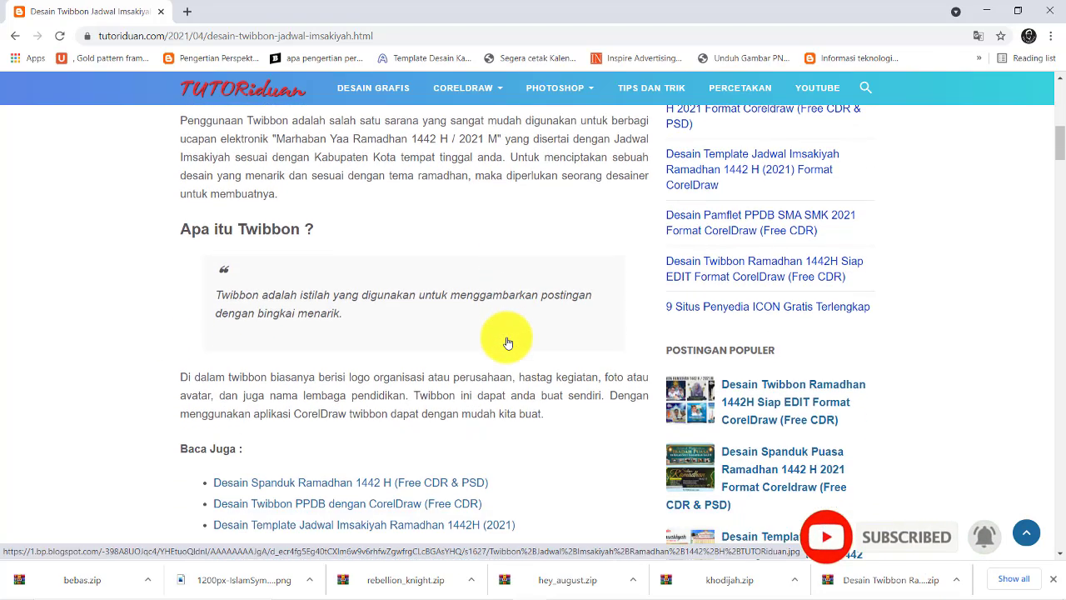
scroll(506, 341, "down", 1)
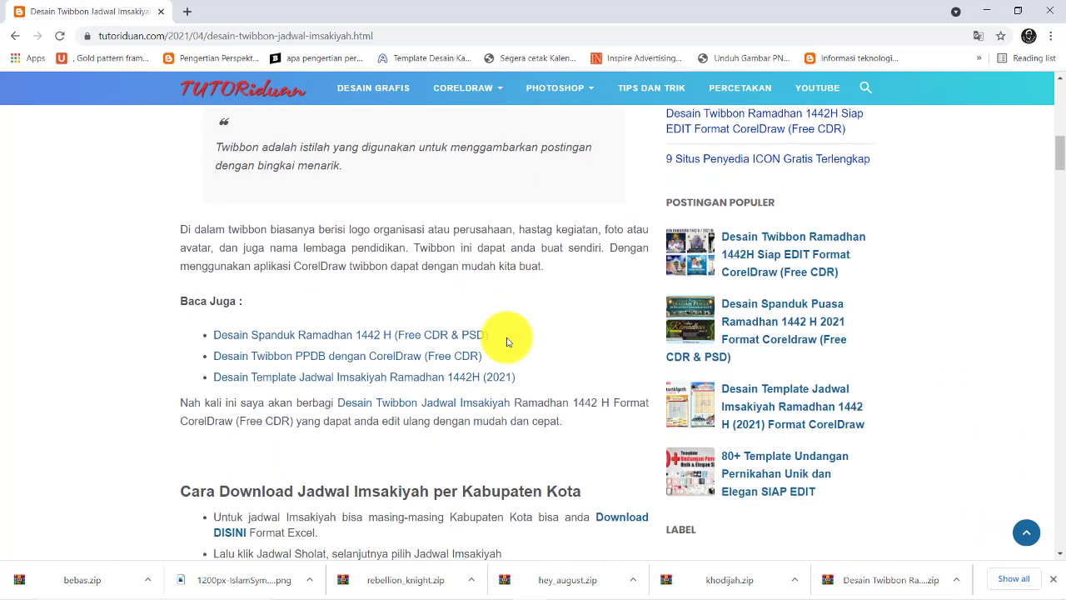
scroll(506, 341, "down", 2)
scroll(507, 341, "down", 1)
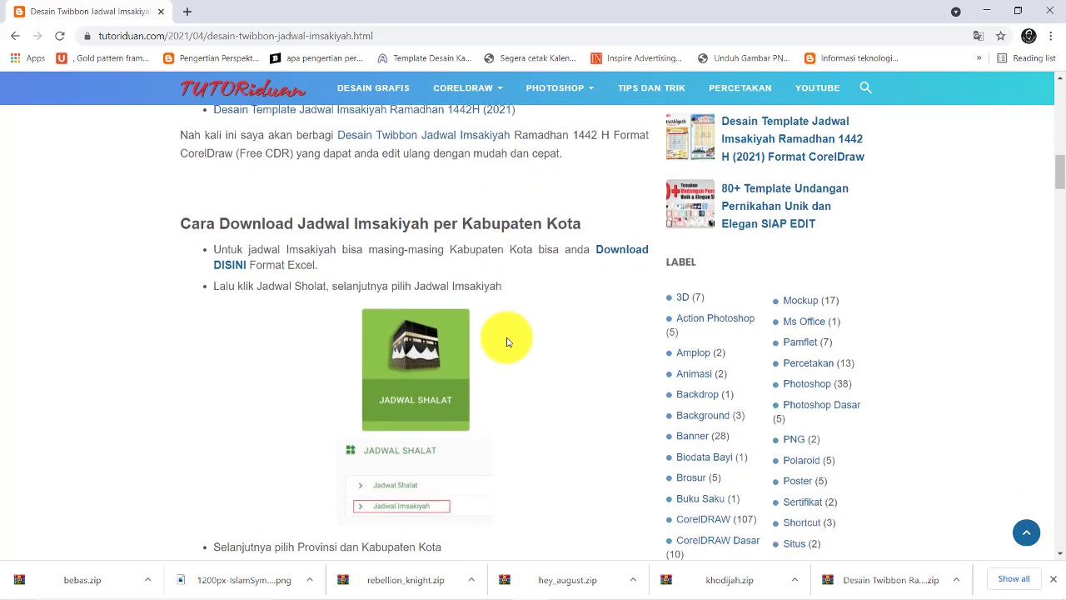
scroll(507, 341, "down", 1)
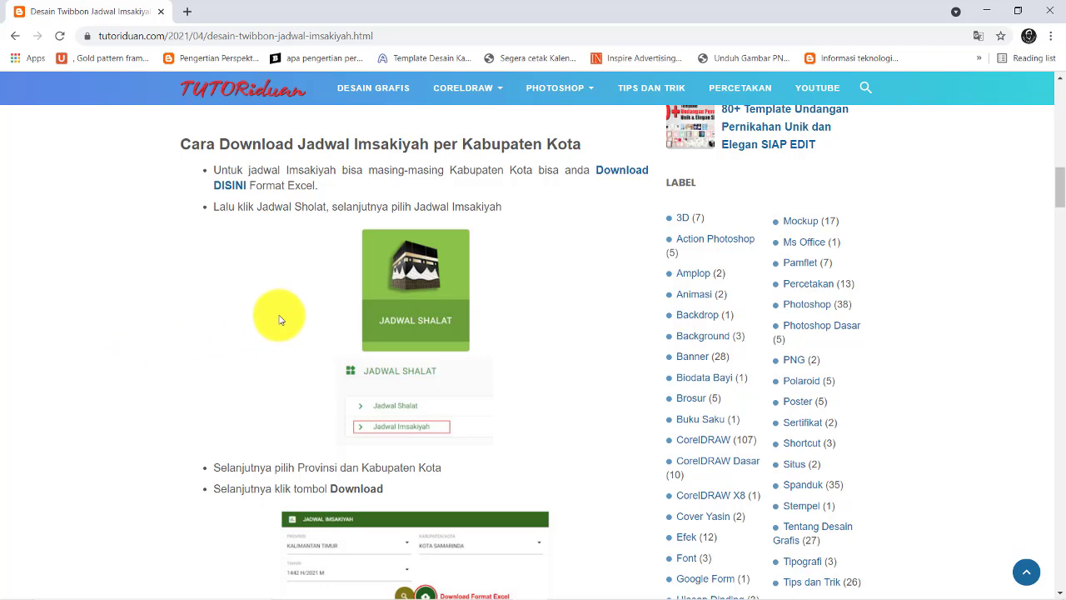
left_click(619, 173)
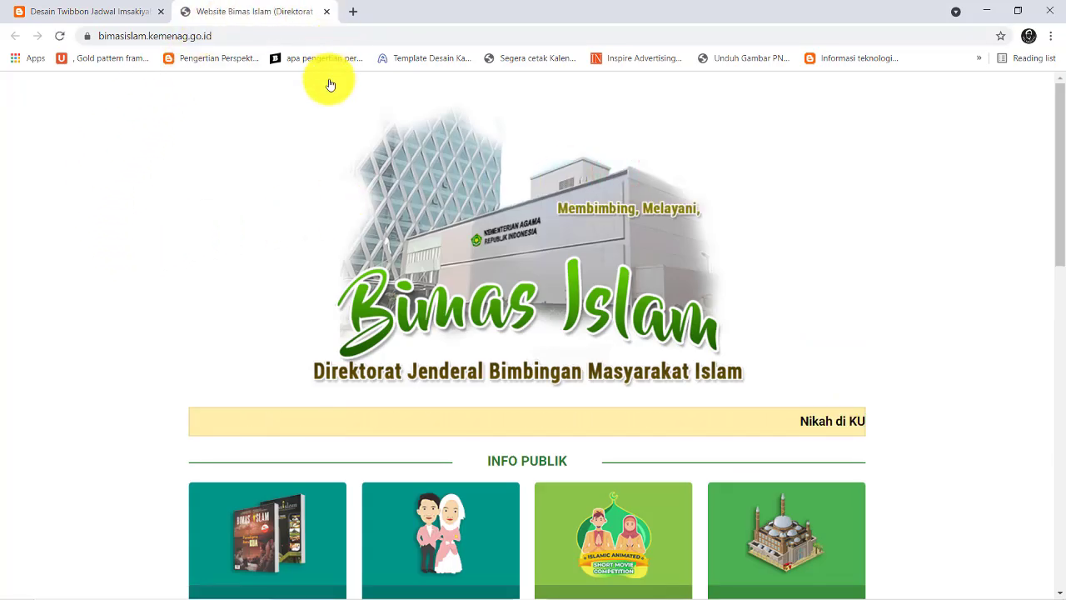
Step: Go to the Jadwal Imsakiyah page from the JADWAL SHALAT tile on Bimas Islam
scroll(469, 236, "down", 1)
scroll(469, 236, "down", 5)
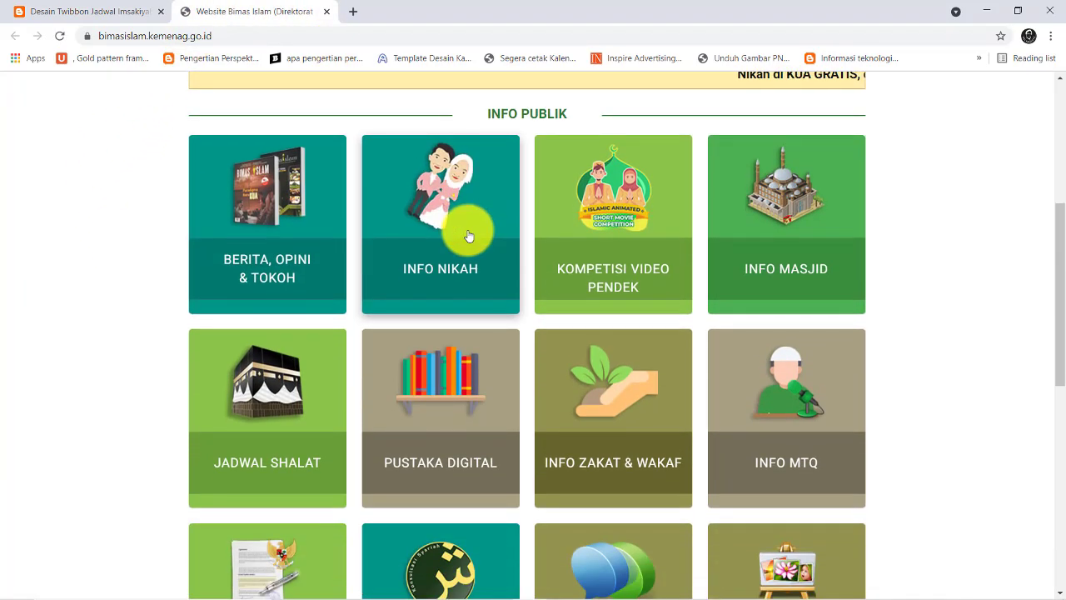
scroll(468, 235, "down", 1)
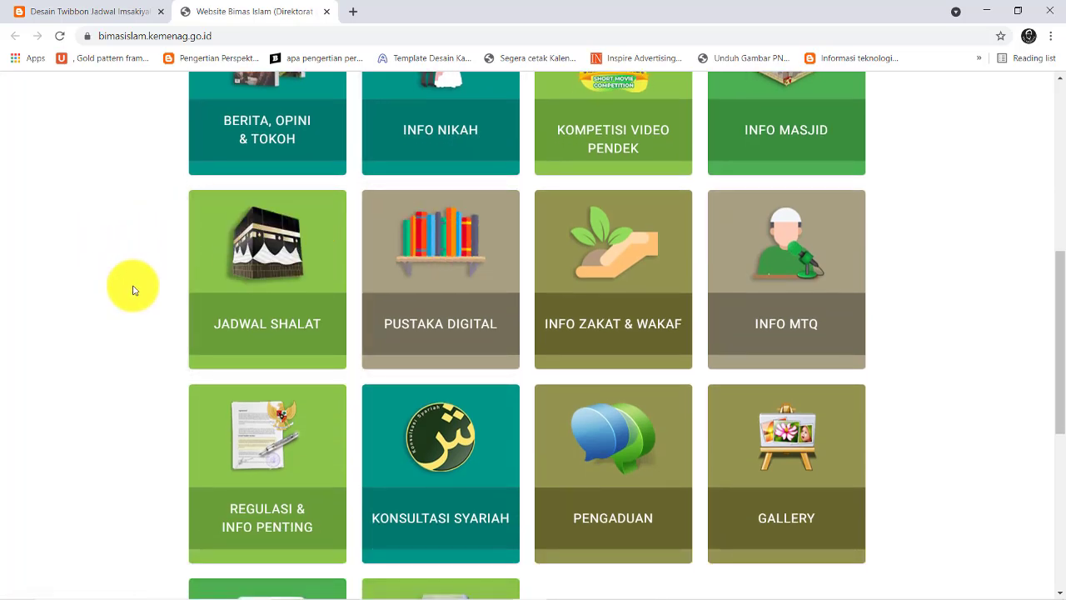
left_click(265, 273)
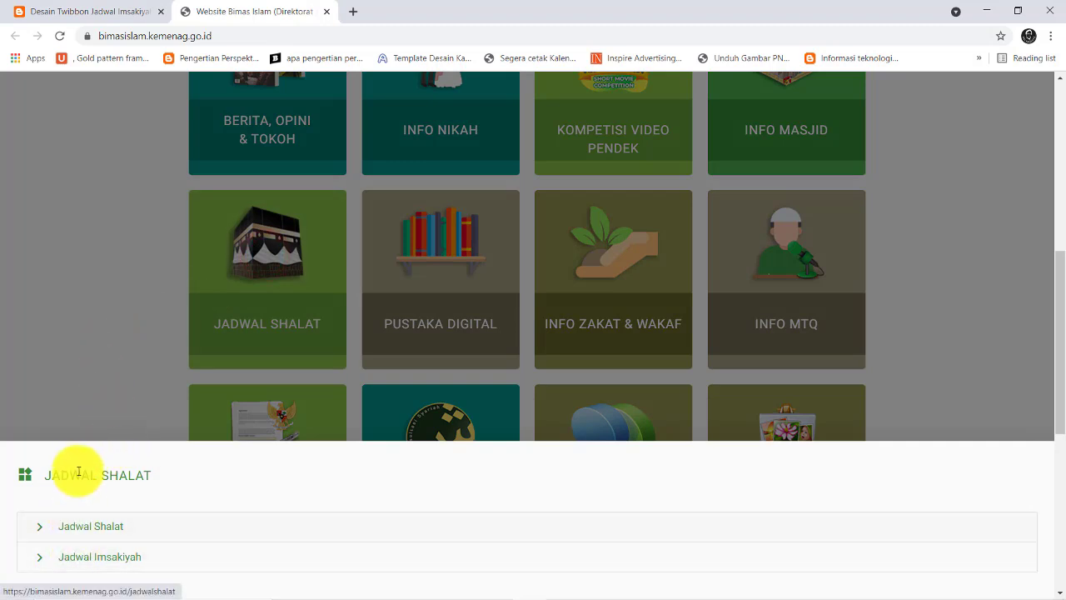
left_click(100, 557)
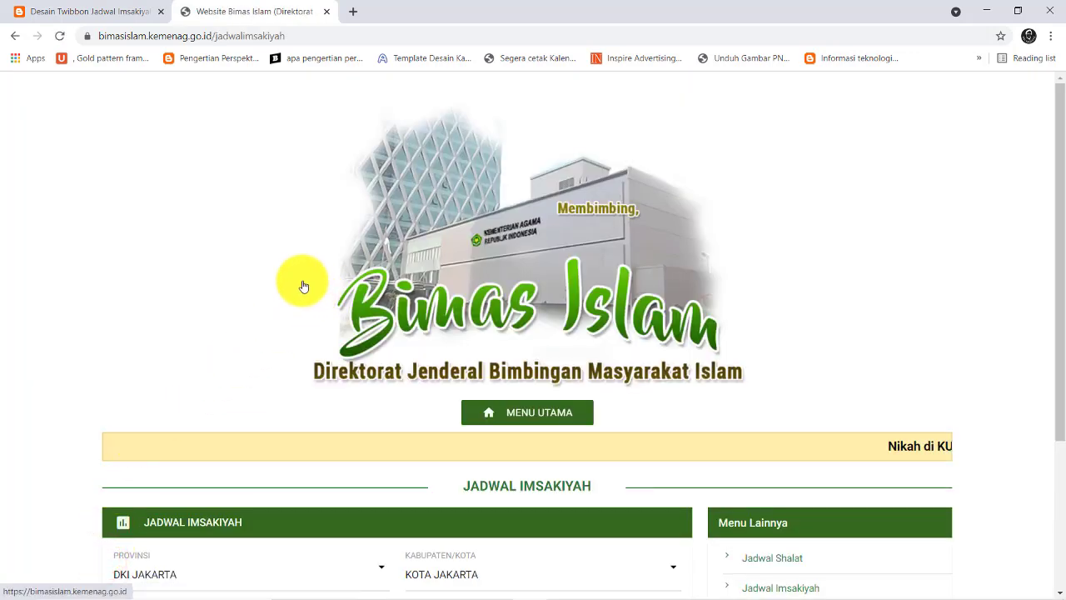
Step: Set Provinsi to JAWA TIMUR and Kabupaten/Kota to KAB. MOJOKERTO
scroll(288, 262, "down", 2)
scroll(288, 261, "down", 1)
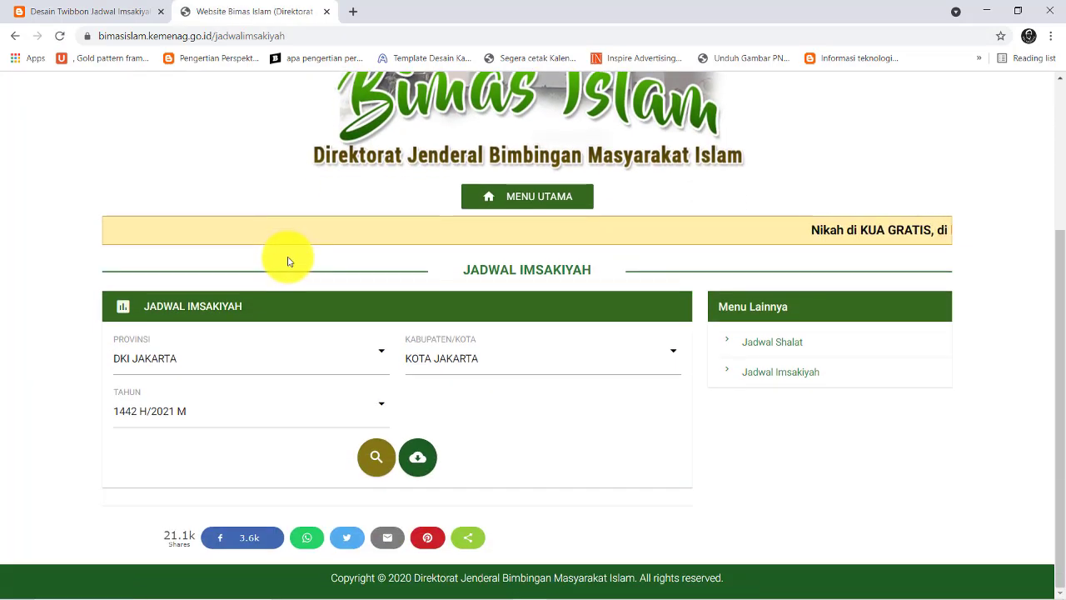
left_click(380, 361)
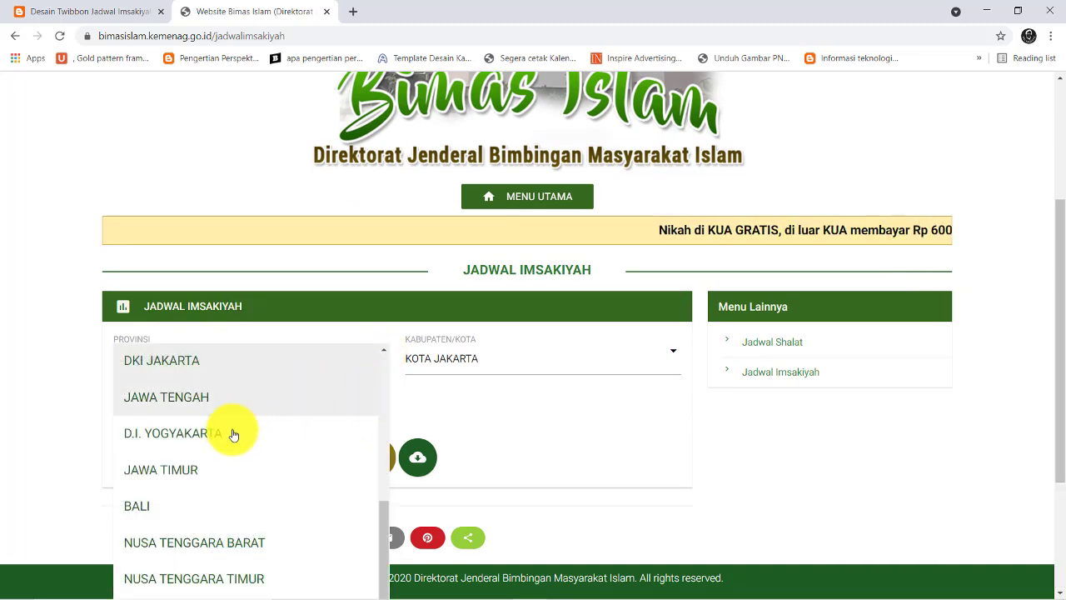
left_click(183, 471)
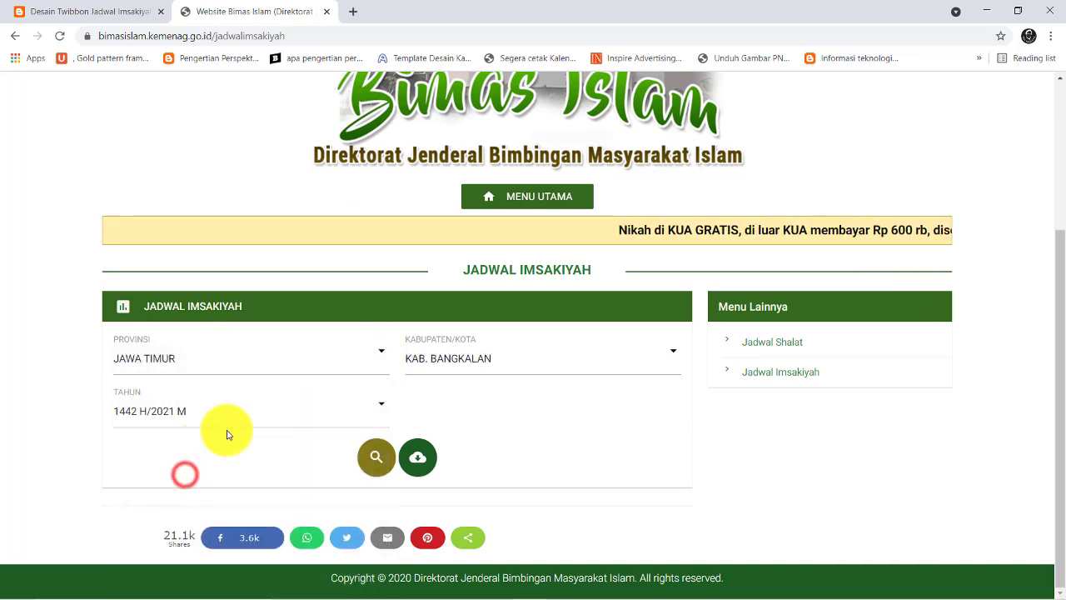
left_click(590, 354)
scroll(565, 406, "down", 1)
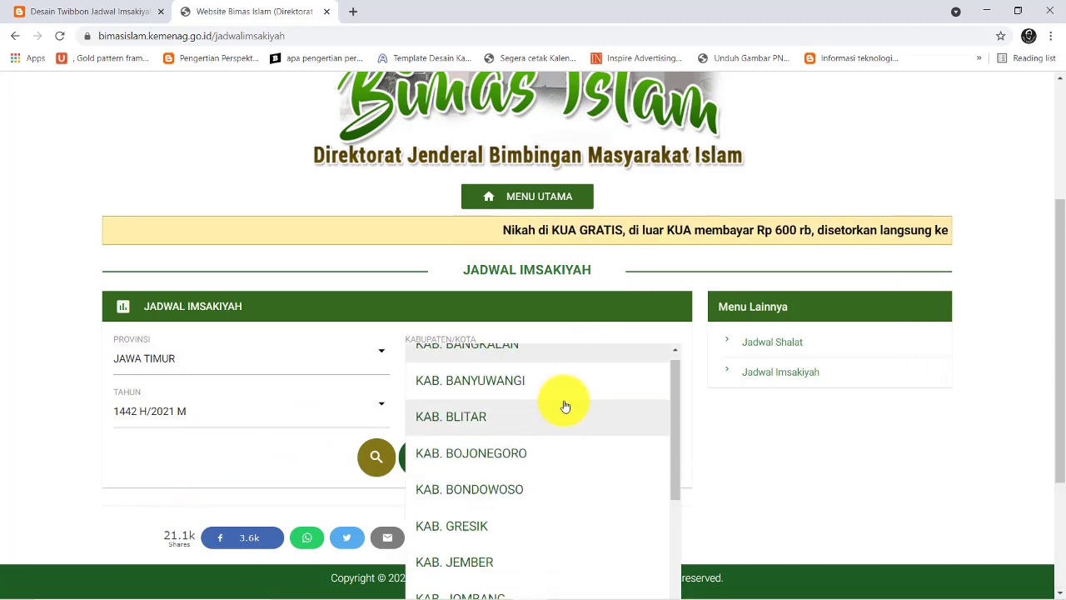
scroll(565, 407, "down", 1)
scroll(565, 407, "down", 1)
scroll(564, 406, "down", 1)
scroll(565, 406, "down", 2)
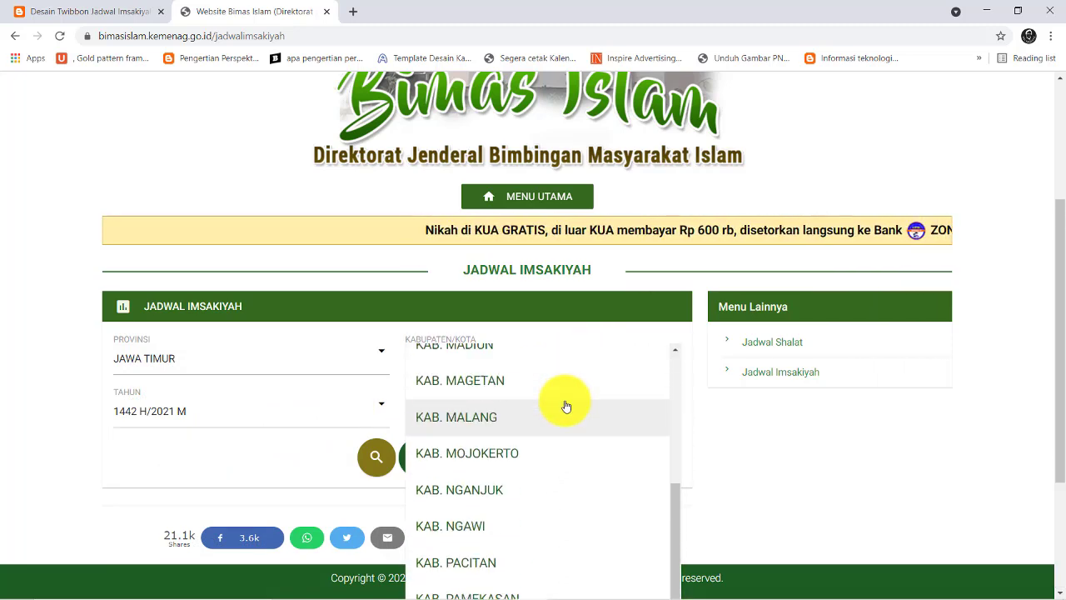
left_click(488, 453)
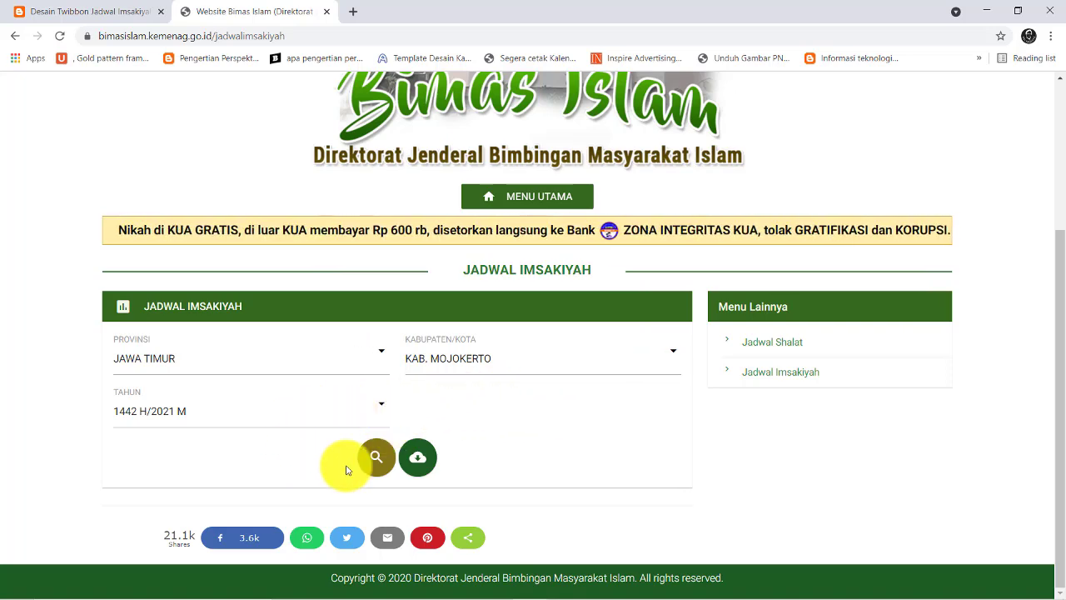
Step: Display and review Mojokerto's 30-day Ramadan 1442 H prayer-time results
left_click(372, 455)
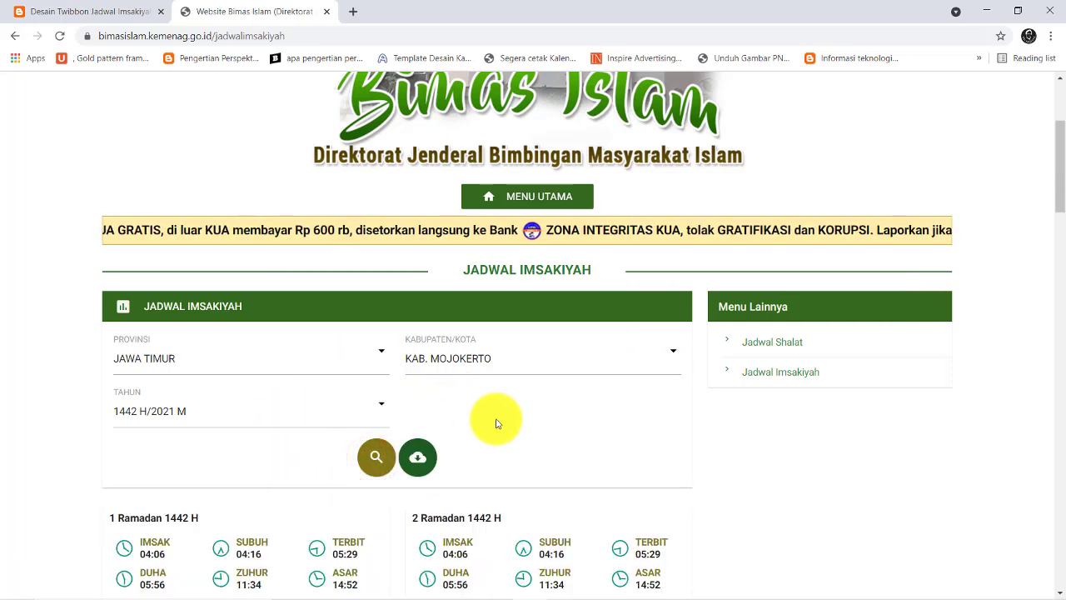
scroll(496, 423, "down", 3)
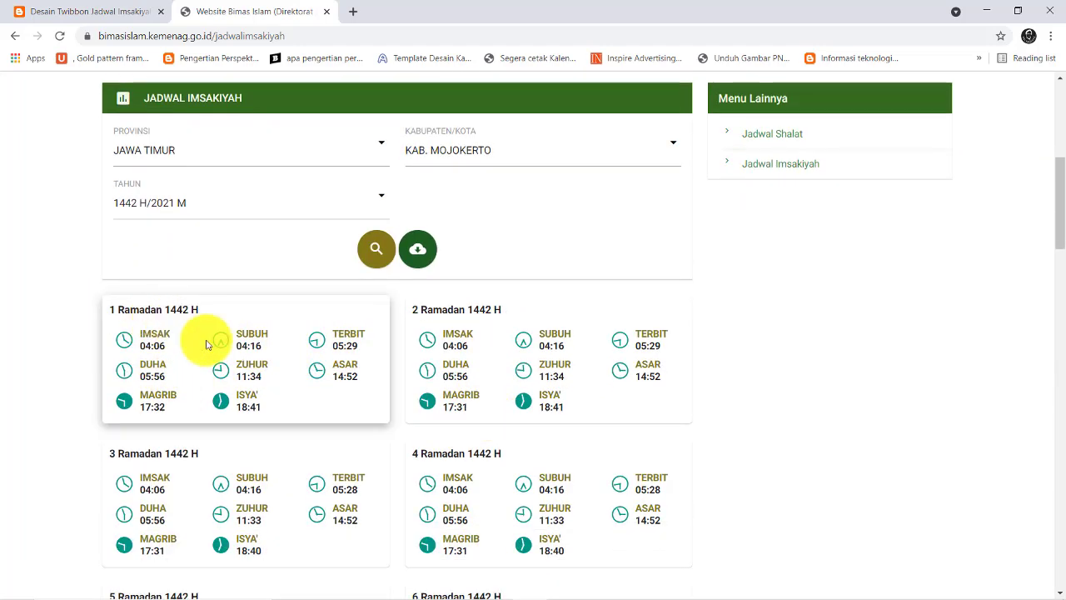
scroll(658, 341, "down", 3)
scroll(659, 352, "down", 7)
scroll(658, 357, "down", 7)
scroll(659, 360, "down", 3)
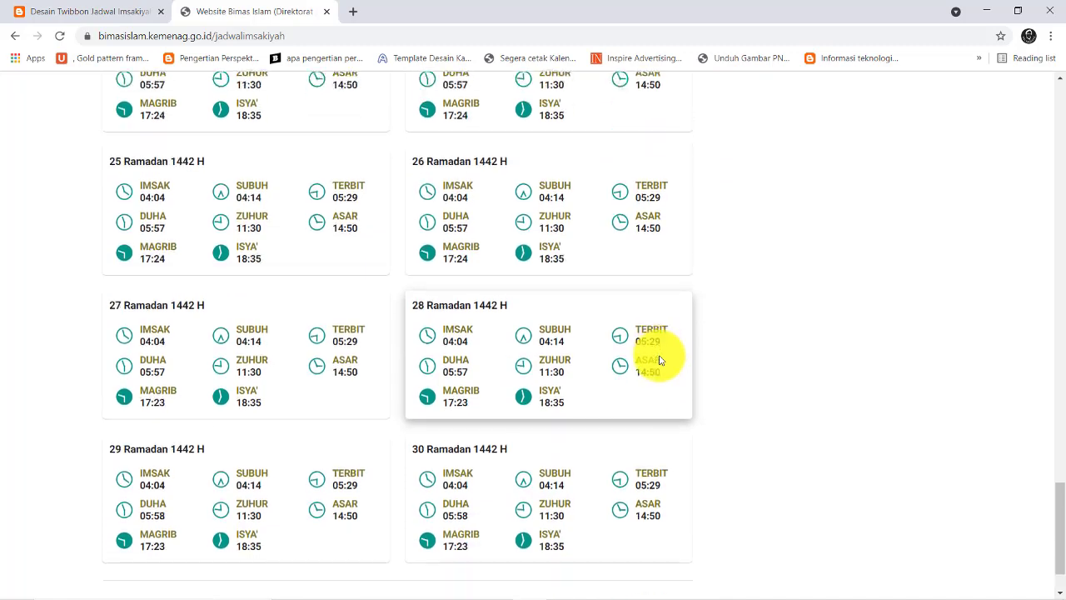
scroll(660, 360, "down", 1)
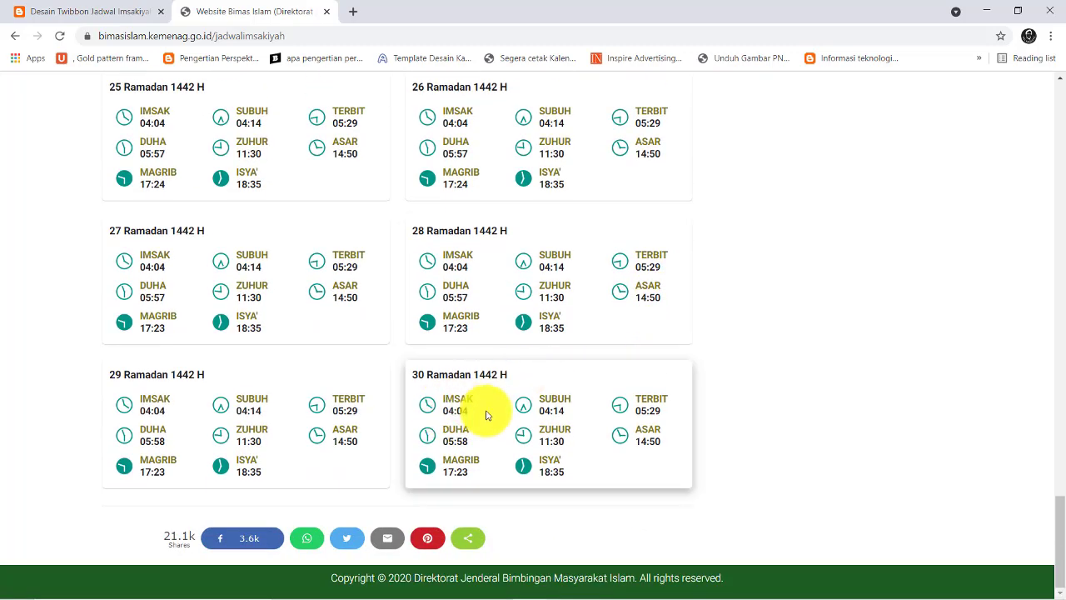
Step: Export the schedule as 'JADWAL IMSAKIYAH WILAYAH JAWA TIMUR-KAB. MOJOKERTO.xls'
scroll(613, 352, "up", 2)
scroll(552, 353, "up", 7)
scroll(552, 345, "up", 5)
scroll(551, 343, "up", 7)
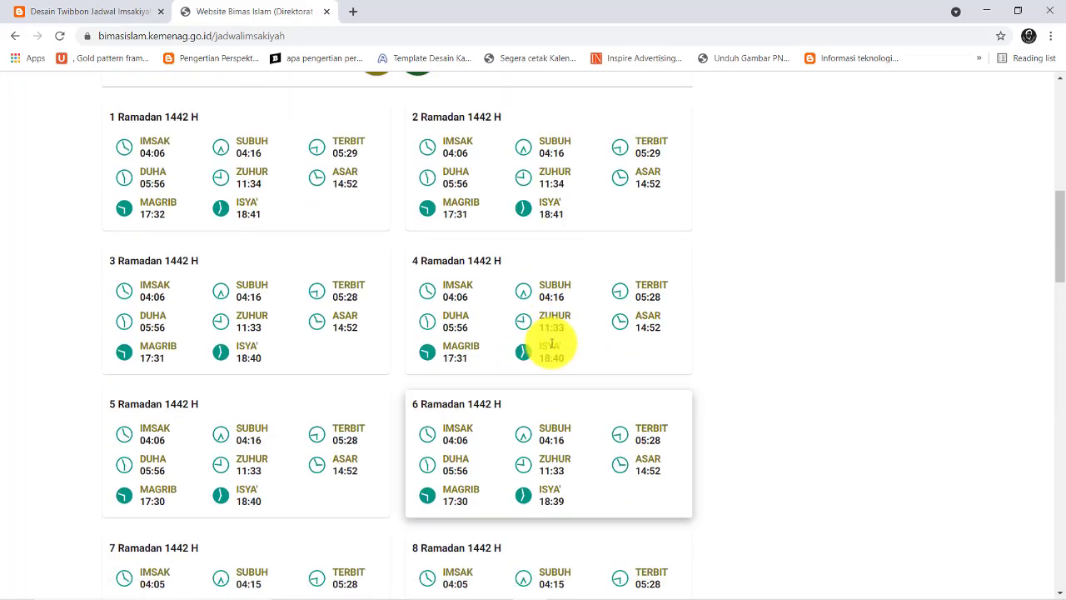
scroll(551, 343, "up", 4)
scroll(552, 345, "down", 1)
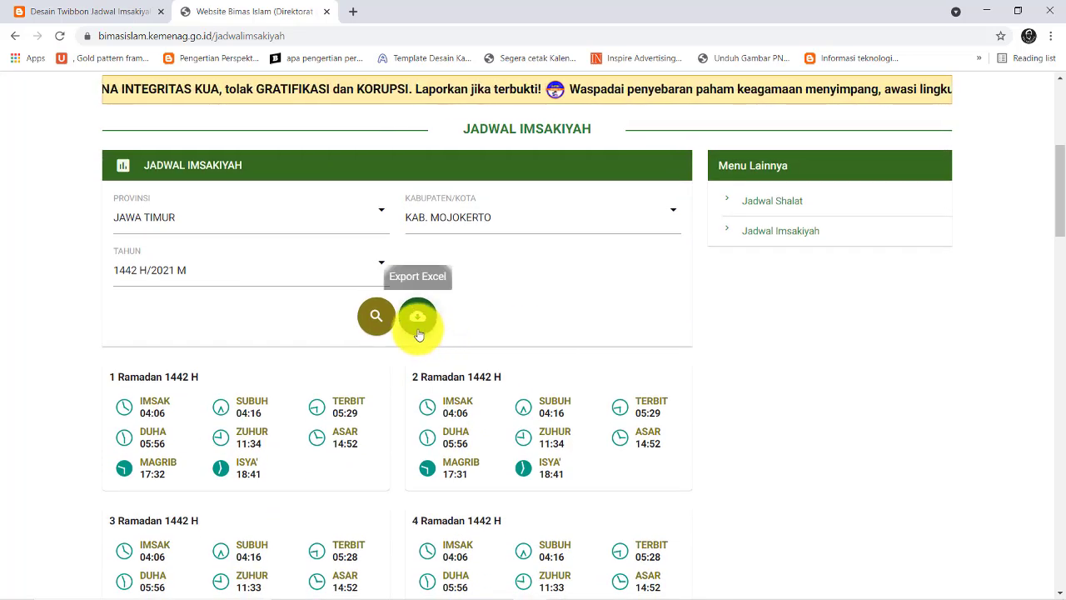
left_click(419, 332)
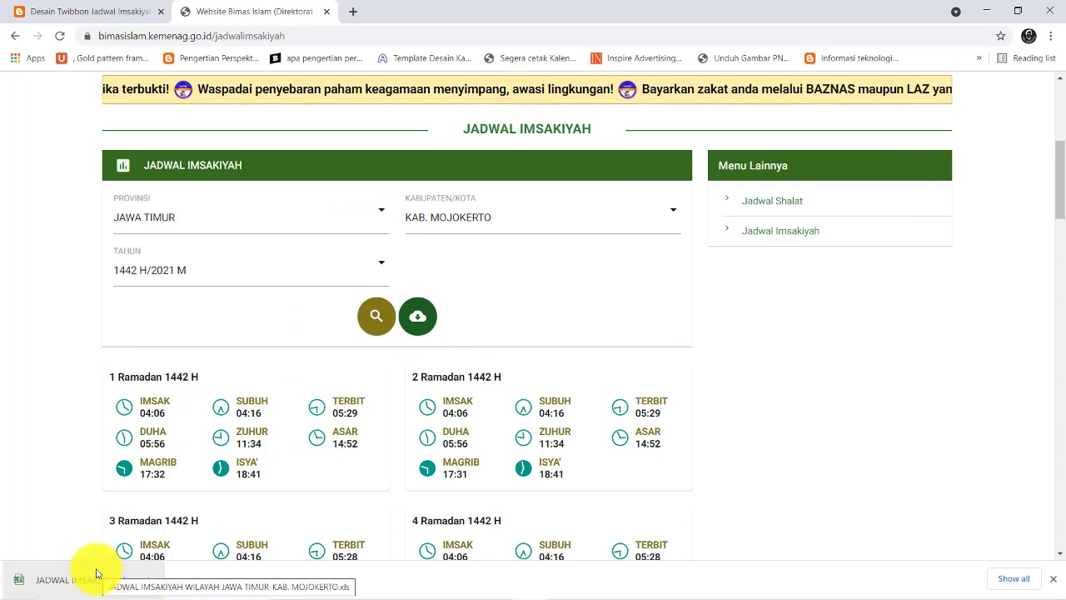
Step: Verify the 234 KB schedule spreadsheet is in Downloads, then return to the Desain Twibbon article
left_click(394, 586)
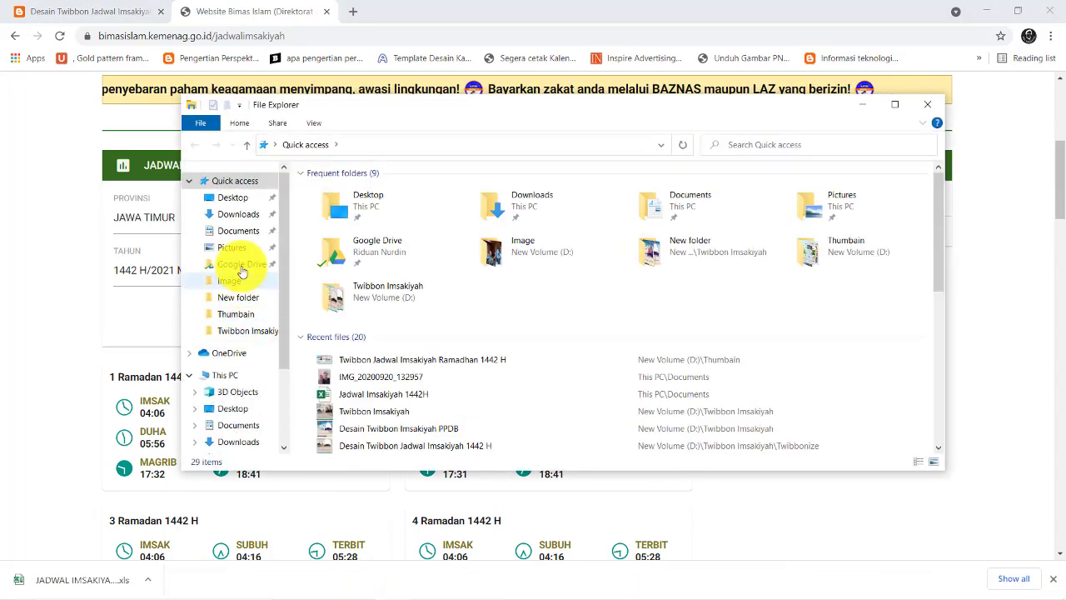
left_click(238, 214)
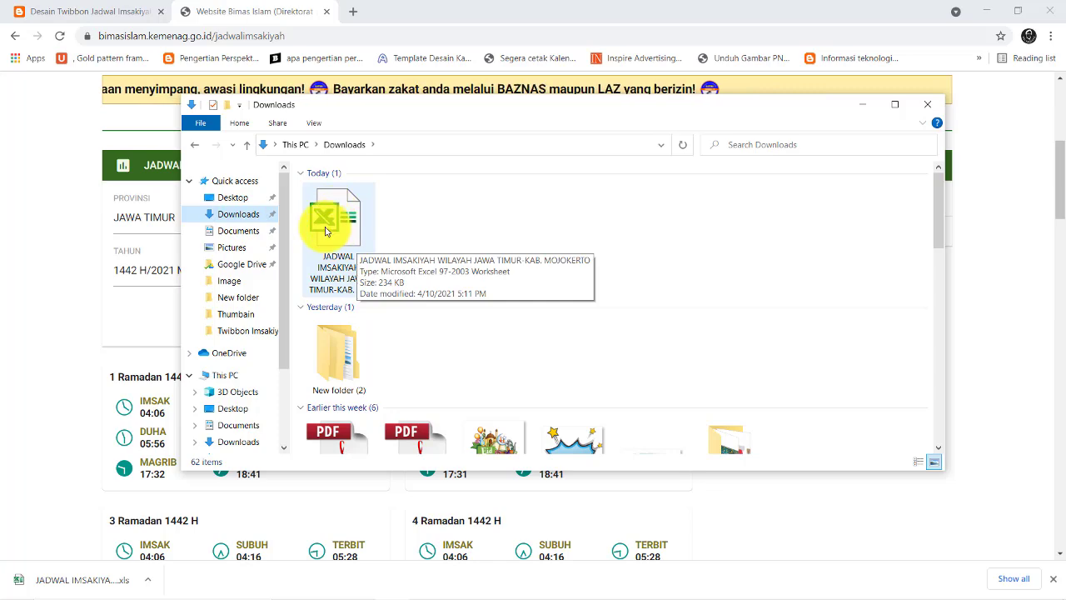
left_click(864, 104)
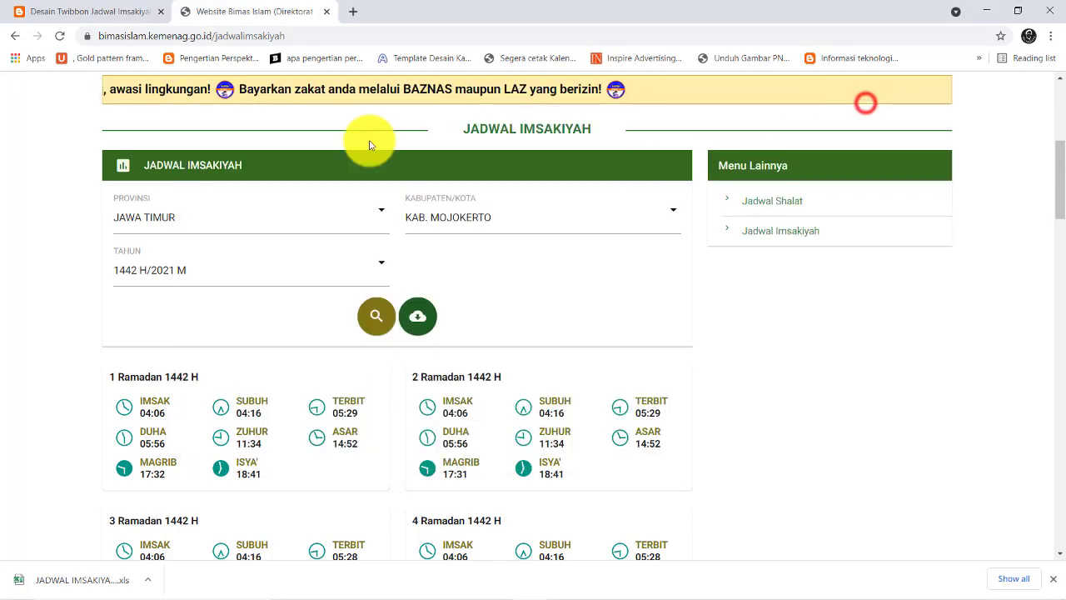
left_click(94, 12)
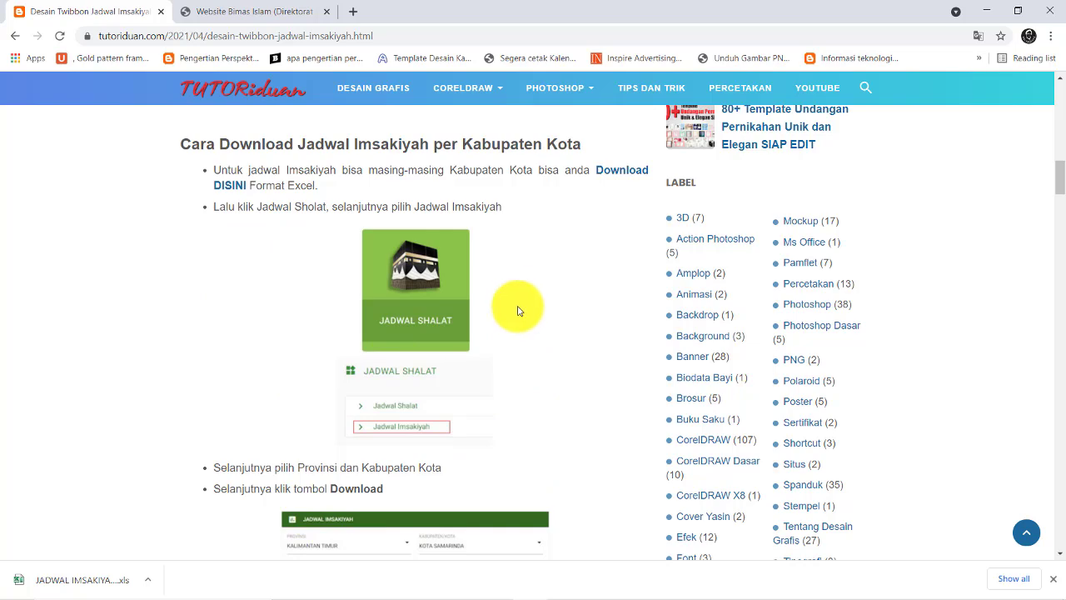
Step: Scroll to the Twibbon Jadwal Imsakiyah image and its CDR specs (CorelDraw X4, 30 x 30 cm, 41.1 MB)
scroll(517, 310, "down", 3)
scroll(230, 267, "down", 1)
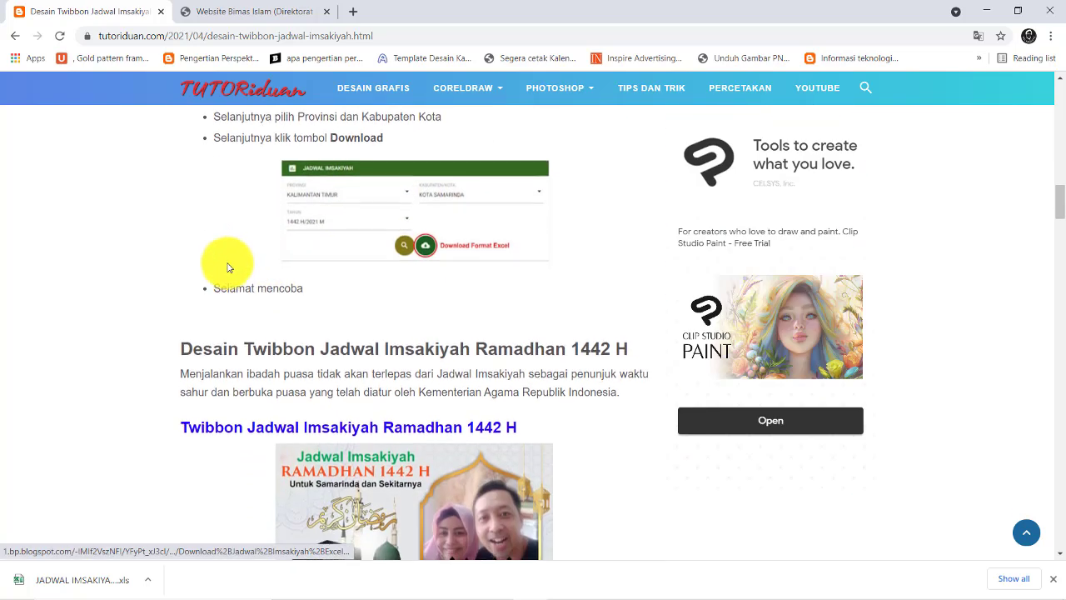
scroll(230, 267, "down", 2)
scroll(214, 255, "down", 1)
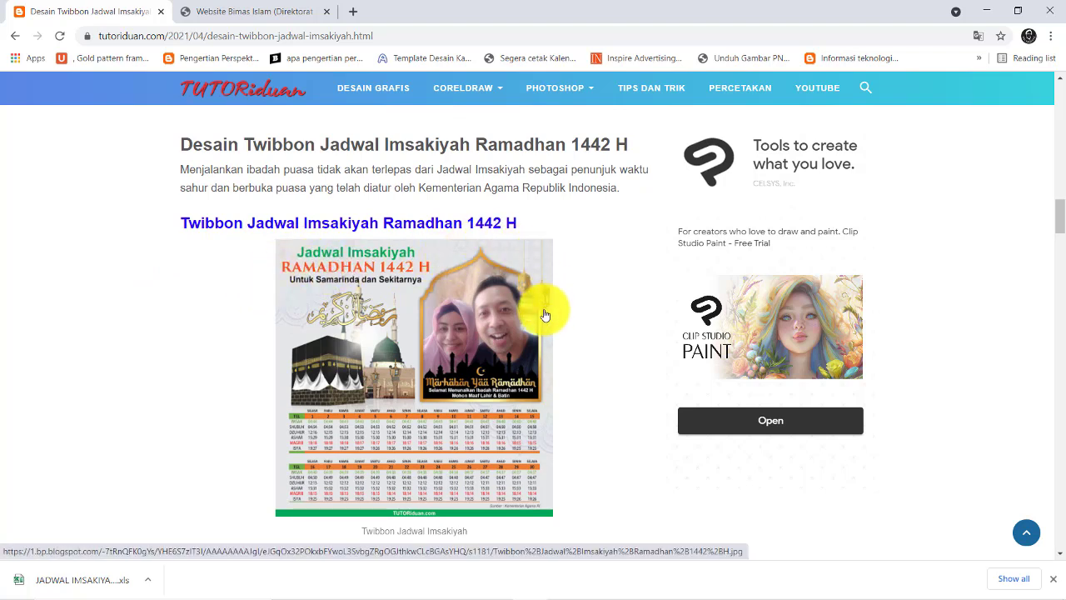
scroll(417, 283, "down", 1)
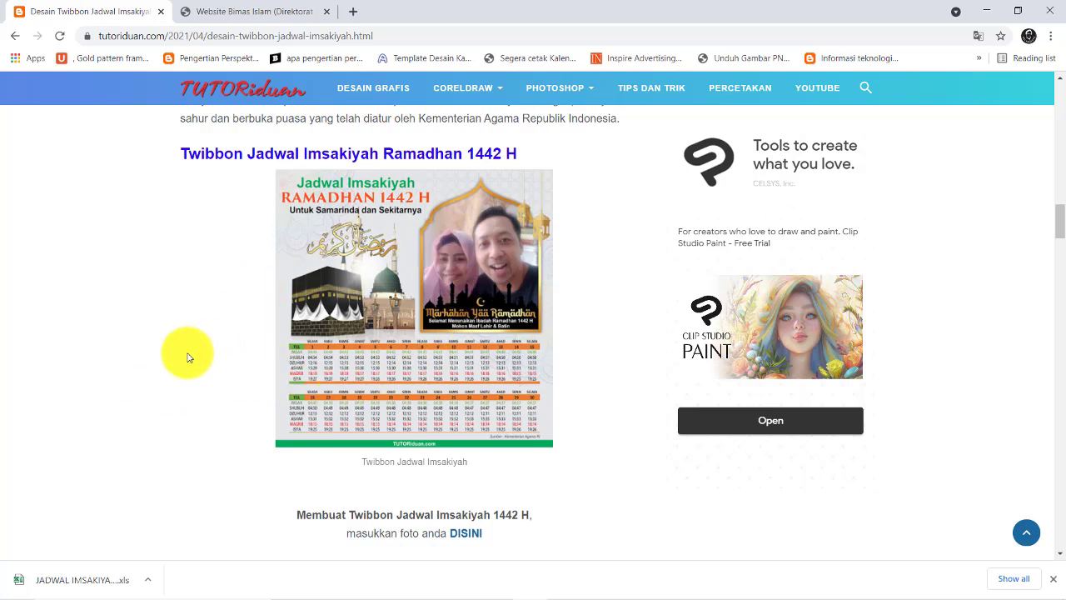
scroll(188, 357, "down", 1)
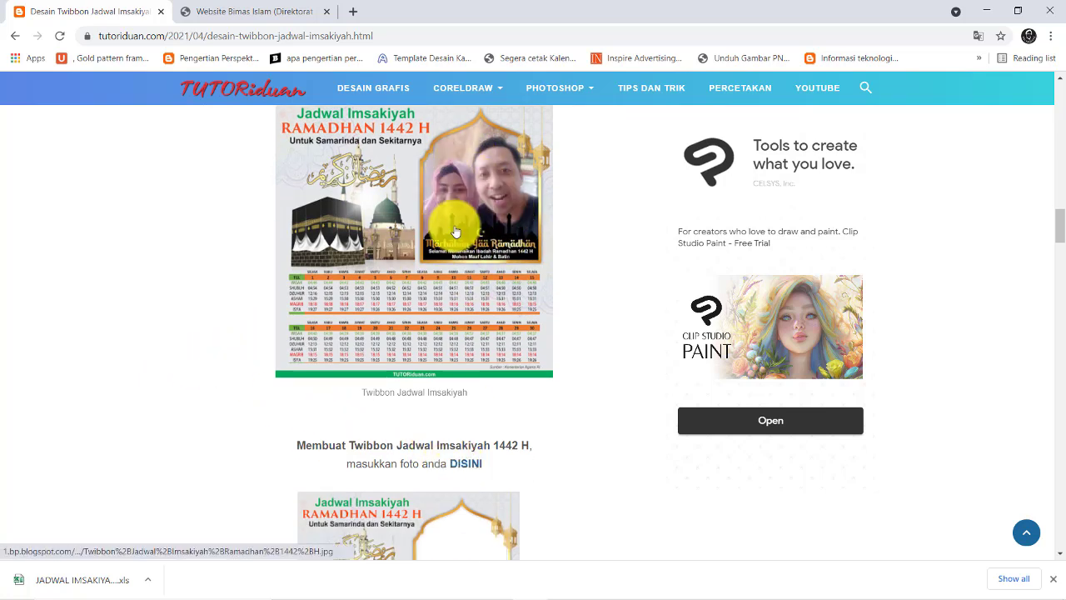
scroll(590, 274, "down", 2)
scroll(587, 275, "down", 2)
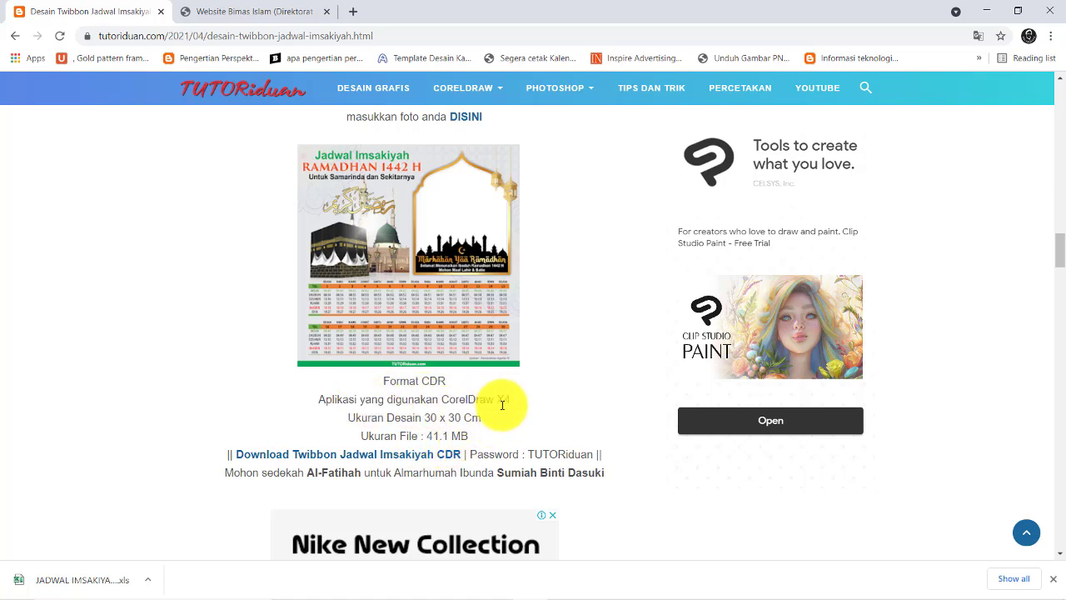
scroll(510, 392, "down", 1)
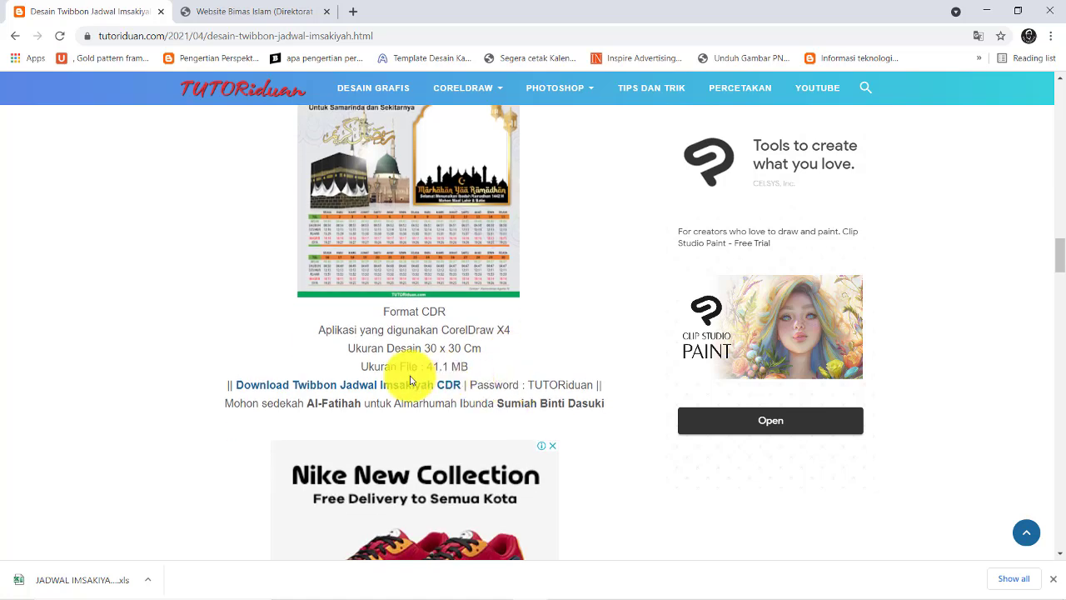
scroll(409, 381, "up", 1)
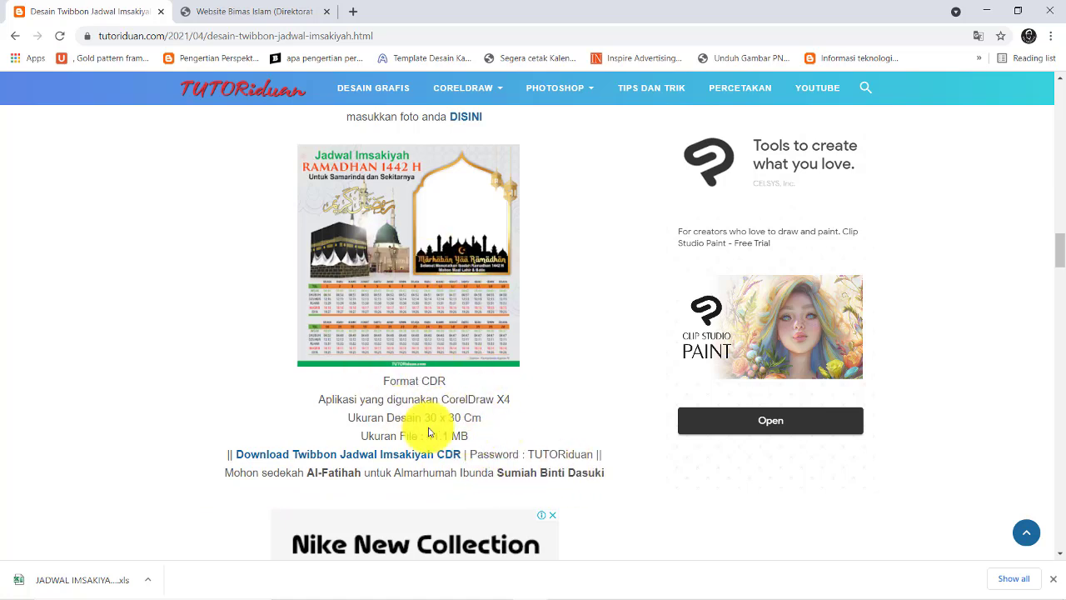
Step: Review the PPDB twibbon version and the fonts: a Awal Ramadhan, Trajan Pro 3, Great Vibes
scroll(442, 290, "up", 2)
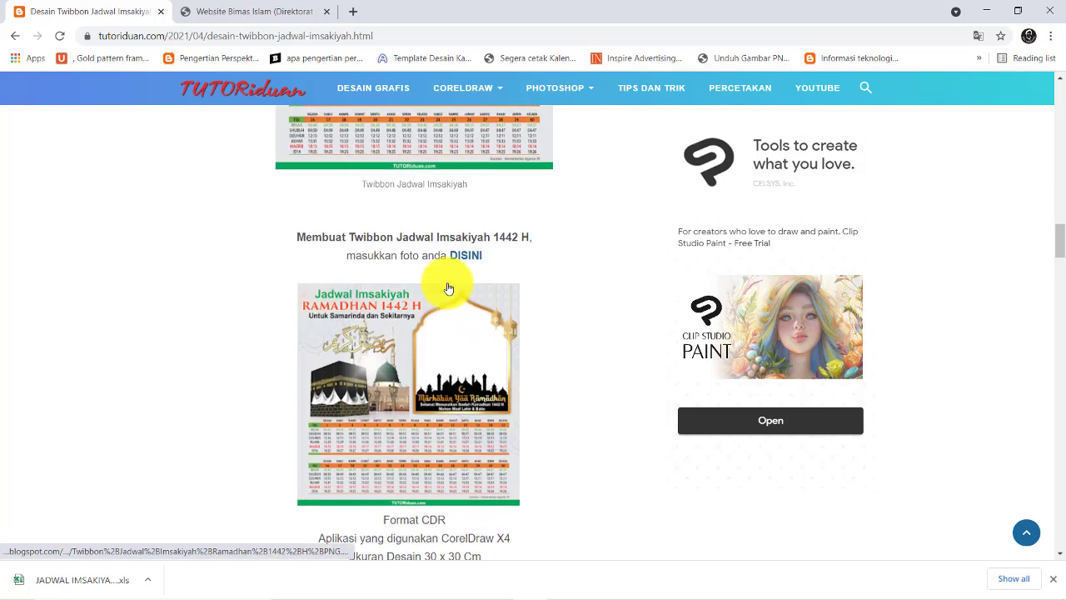
scroll(445, 286, "up", 1)
scroll(447, 296, "down", 1)
scroll(533, 341, "down", 1)
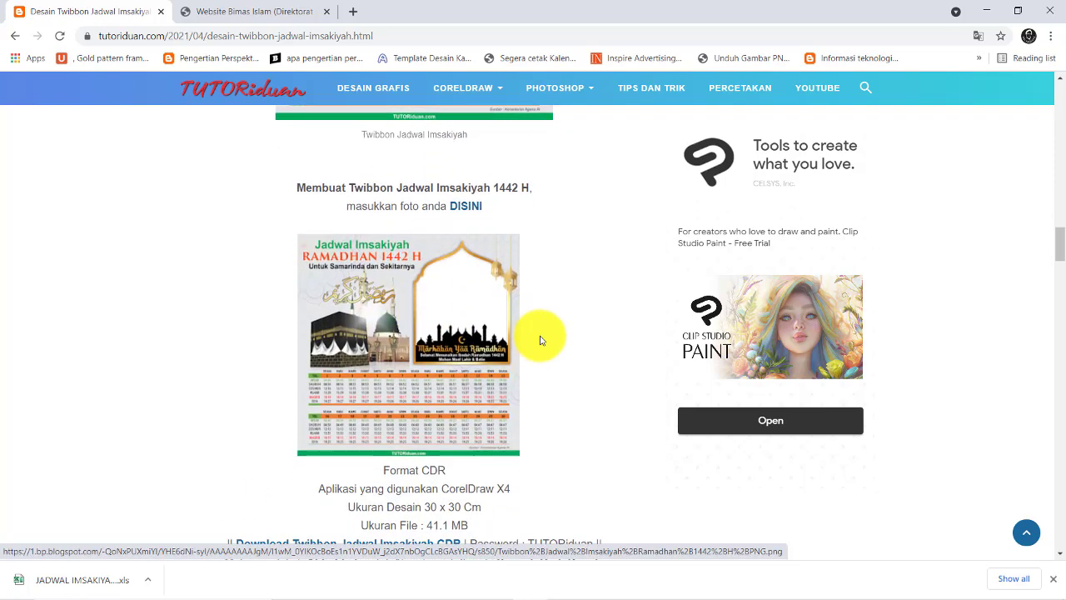
scroll(542, 339, "down", 2)
scroll(539, 340, "down", 4)
scroll(540, 340, "down", 3)
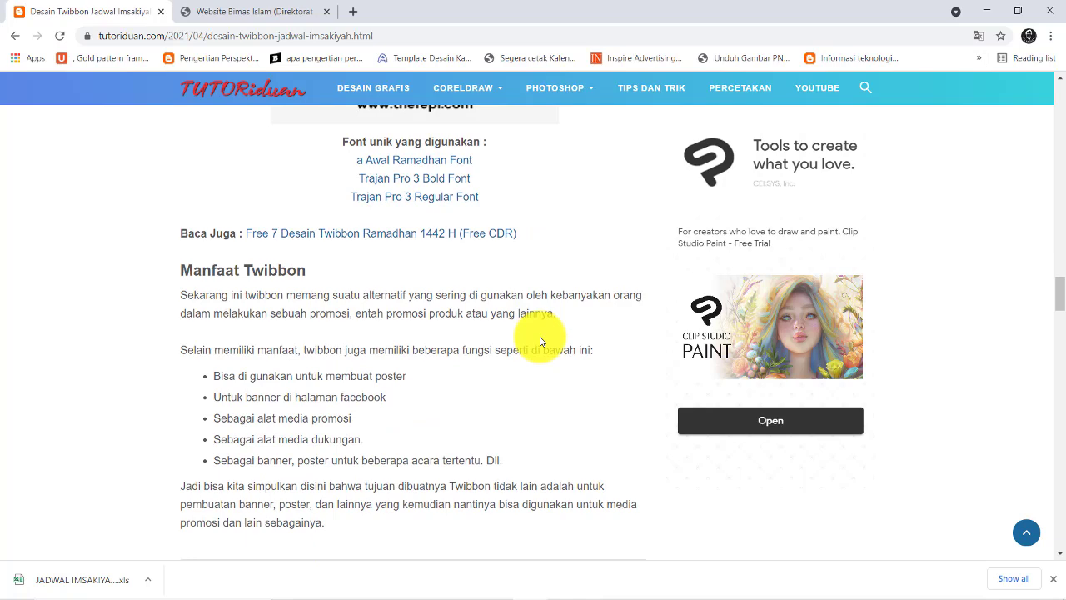
scroll(540, 340, "down", 3)
scroll(540, 339, "down", 2)
scroll(540, 340, "down", 2)
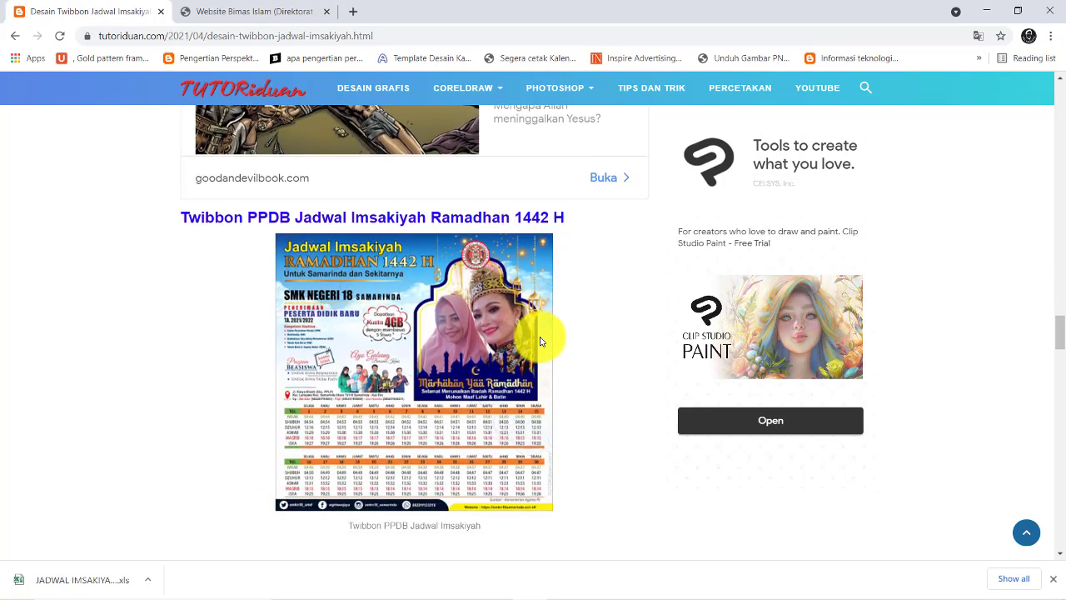
scroll(539, 340, "down", 1)
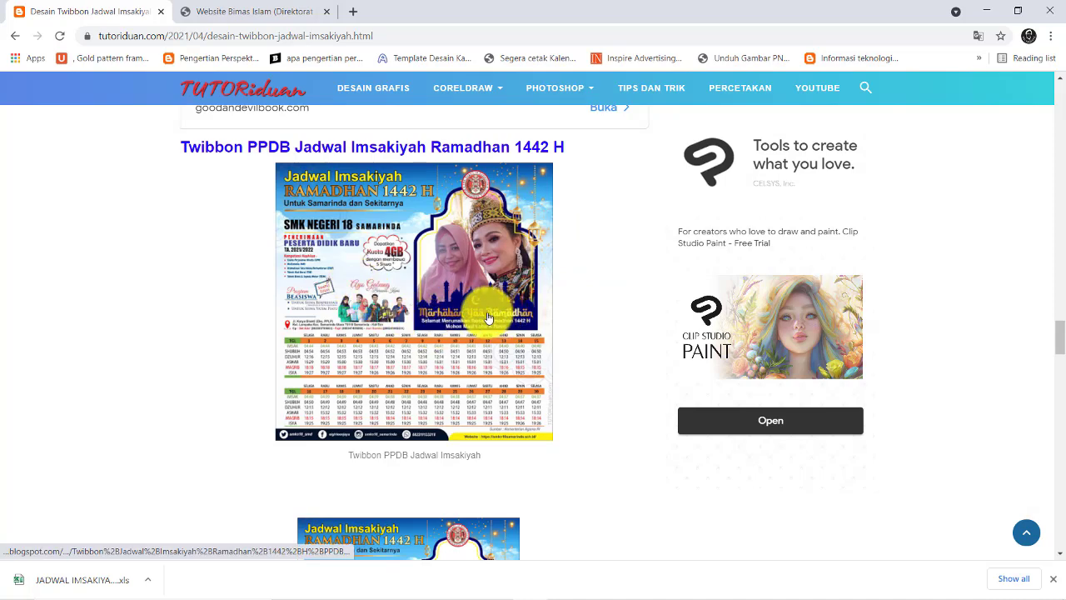
scroll(454, 289, "down", 1)
scroll(454, 289, "down", 3)
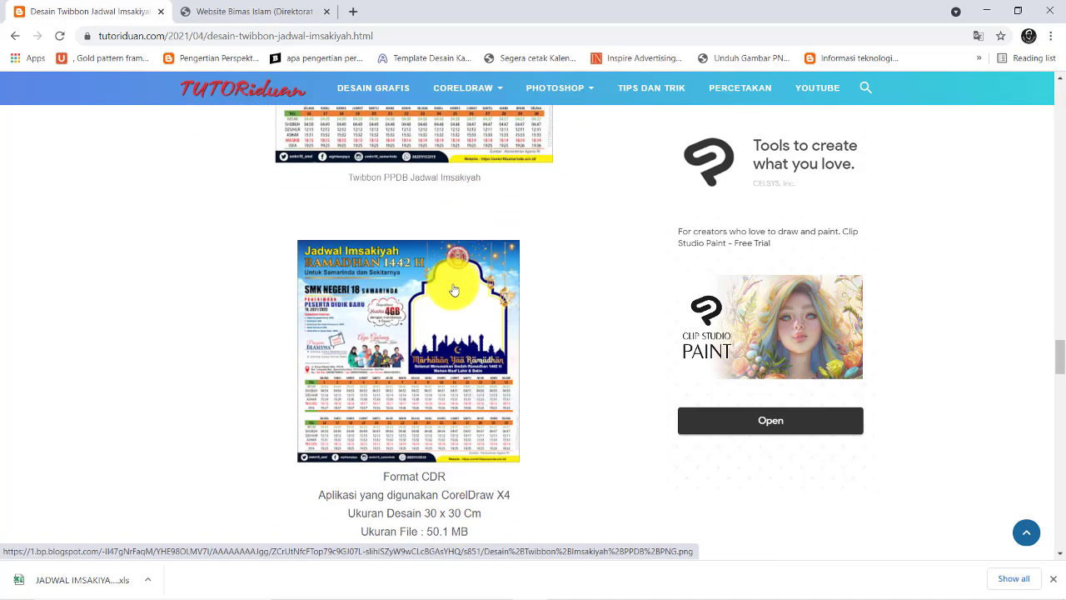
scroll(455, 289, "down", 2)
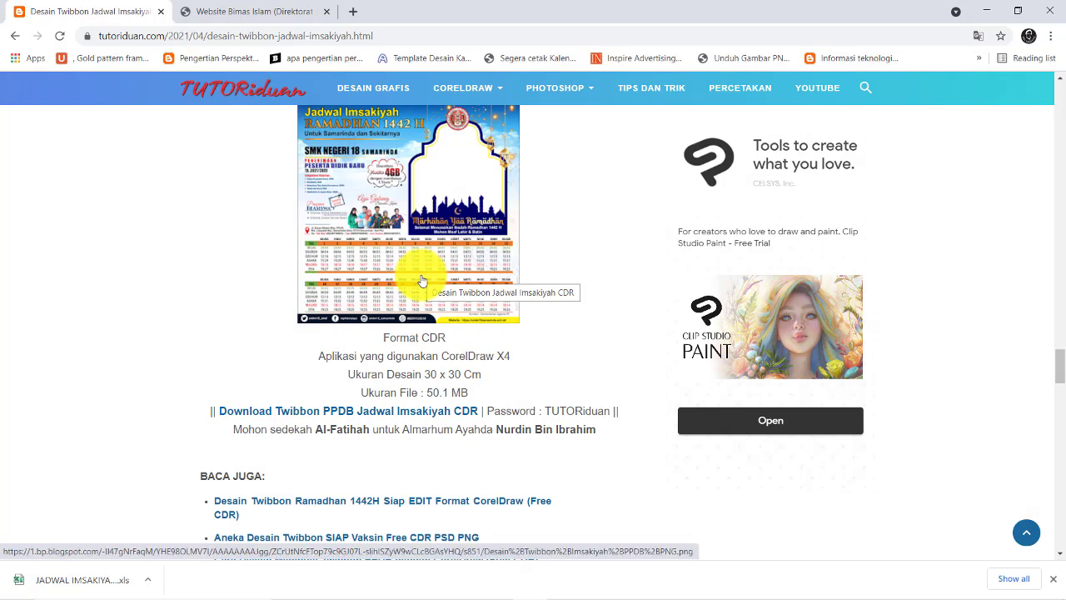
scroll(420, 279, "down", 2)
scroll(412, 273, "down", 2)
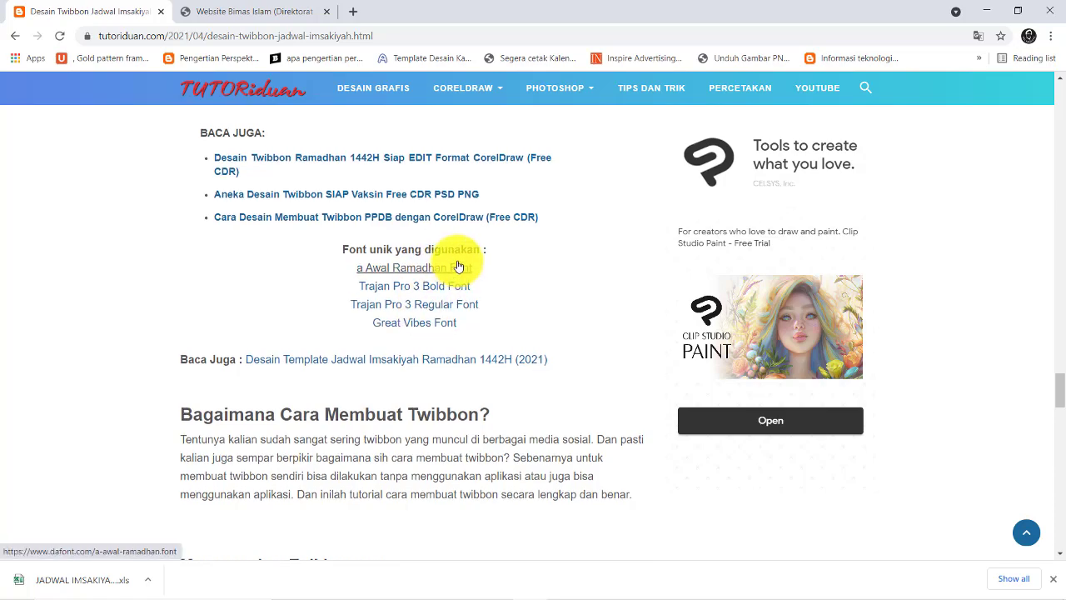
Step: Scroll back up to the top of the TUTORiduan article
scroll(456, 267, "up", 5)
scroll(456, 267, "up", 4)
scroll(457, 267, "up", 4)
scroll(457, 265, "up", 3)
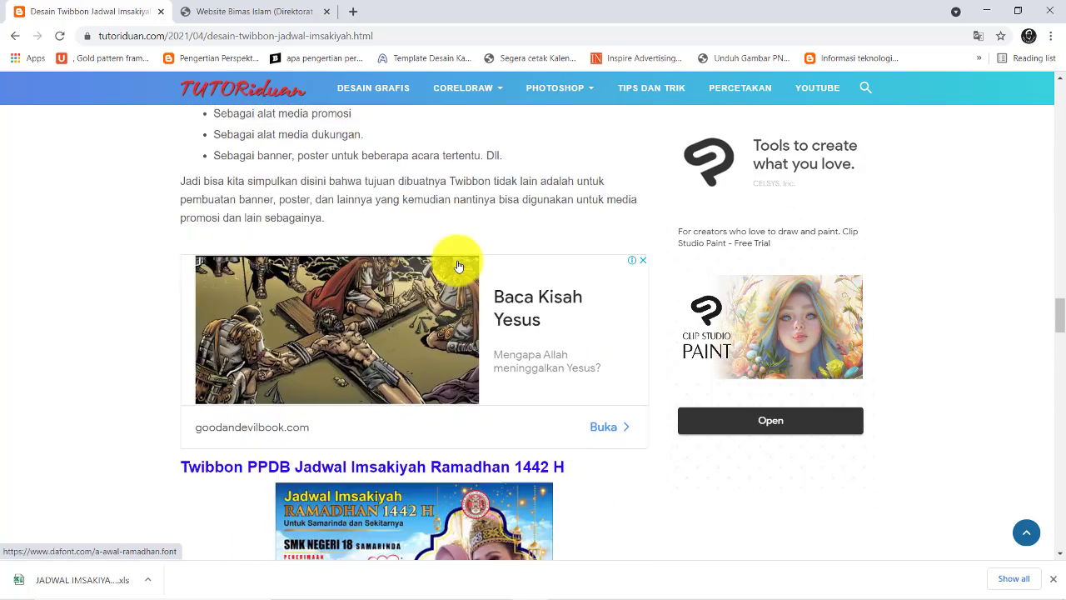
scroll(457, 264, "up", 4)
scroll(457, 265, "up", 4)
scroll(457, 264, "up", 3)
scroll(457, 265, "up", 4)
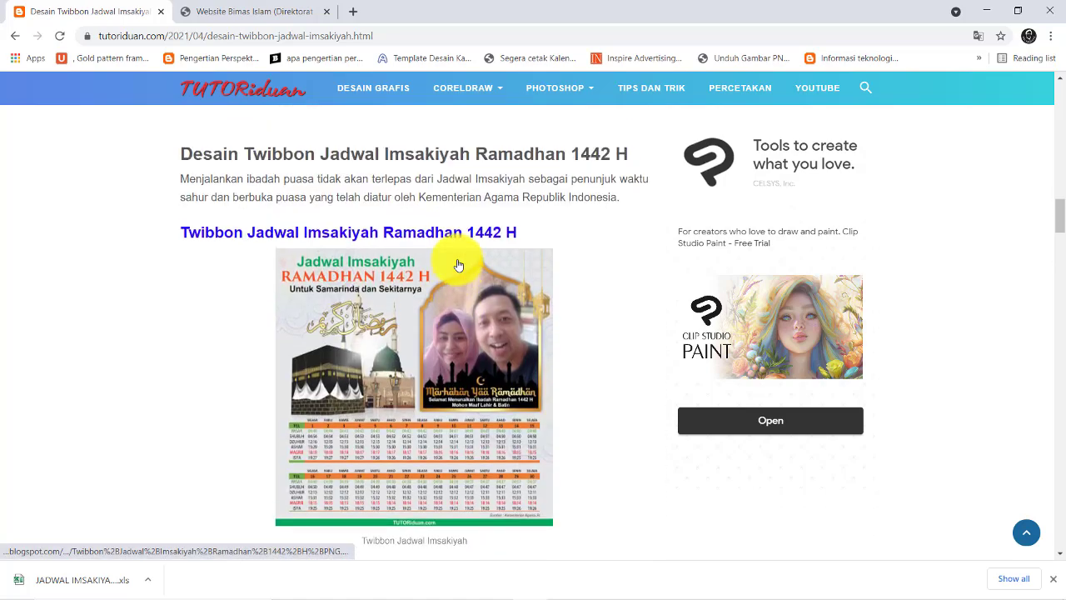
scroll(457, 265, "up", 4)
scroll(457, 264, "up", 4)
scroll(458, 265, "up", 4)
scroll(458, 264, "up", 3)
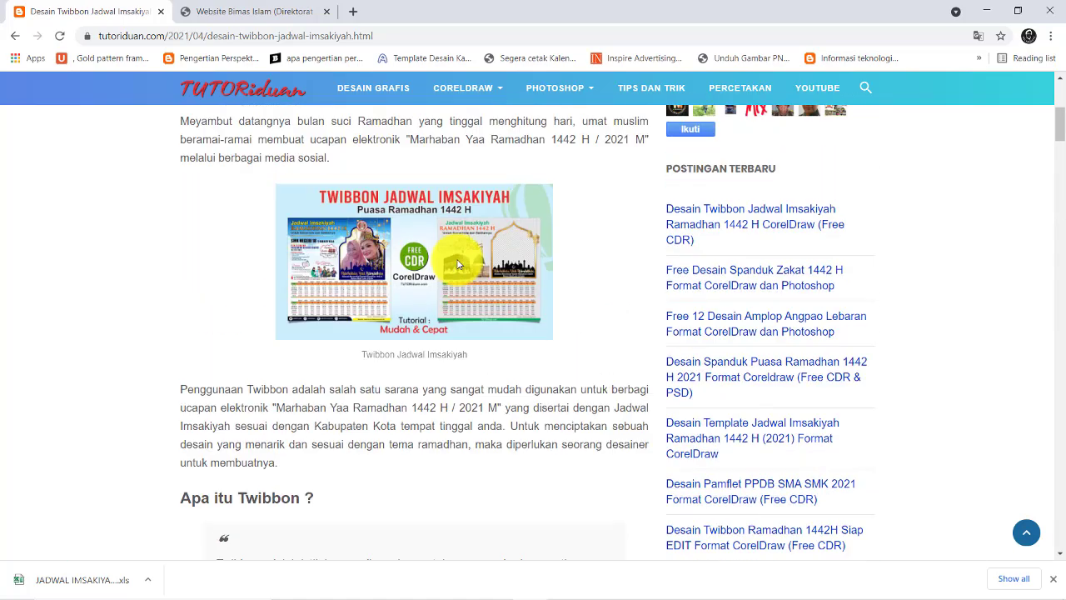
Step: View the 300 x 300 mm Desain Twibbon Imsakiyah PPDB design at full size
left_click(421, 265)
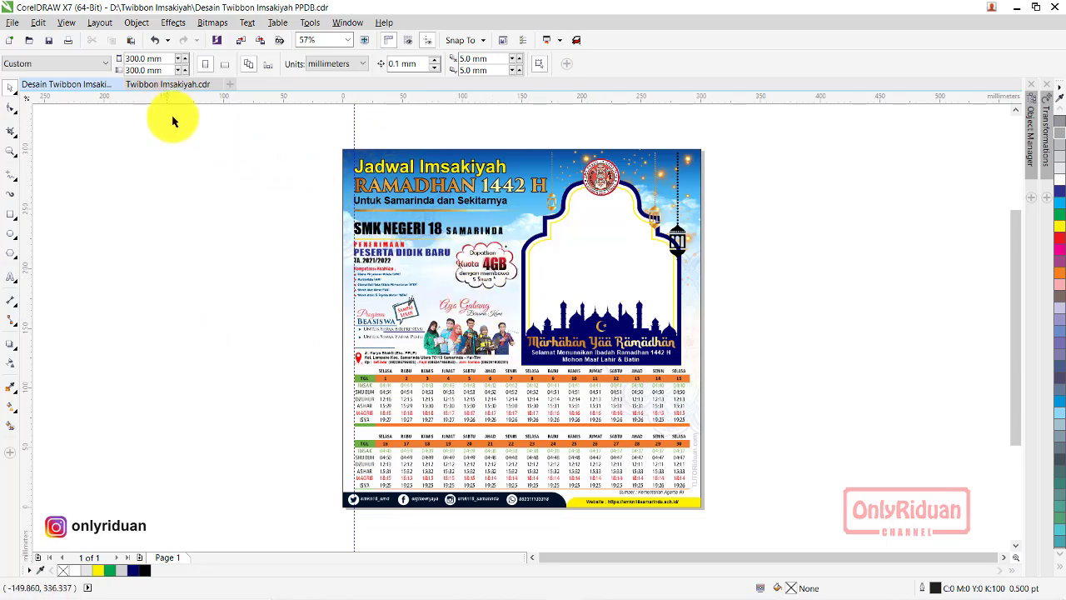
Step: Switch to Twibbon Imsakiyah.cdr and zoom in on its prayer-time table
left_click(175, 85)
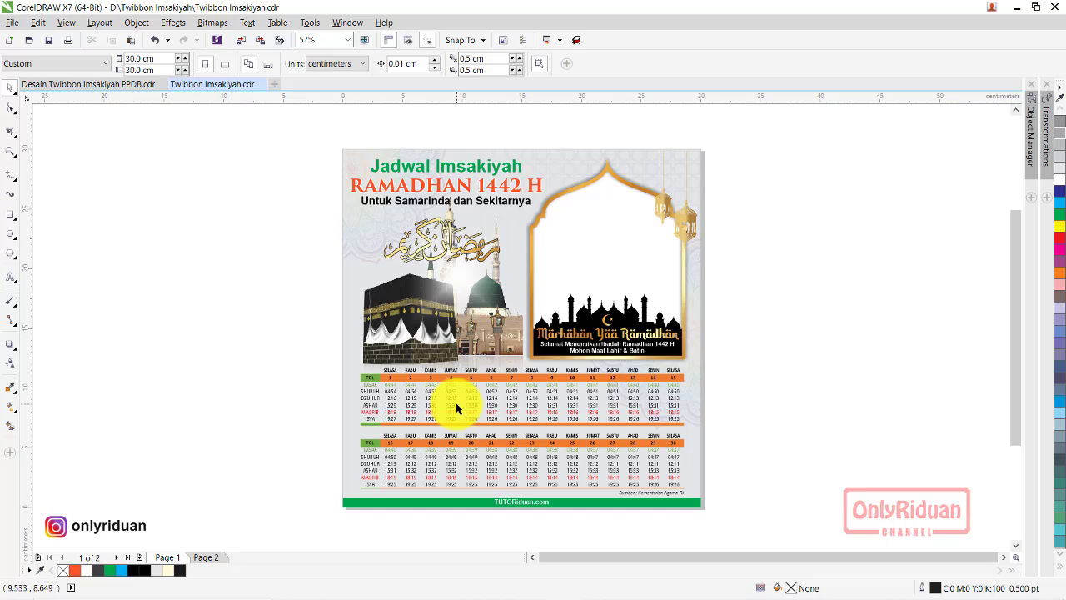
left_click(10, 150)
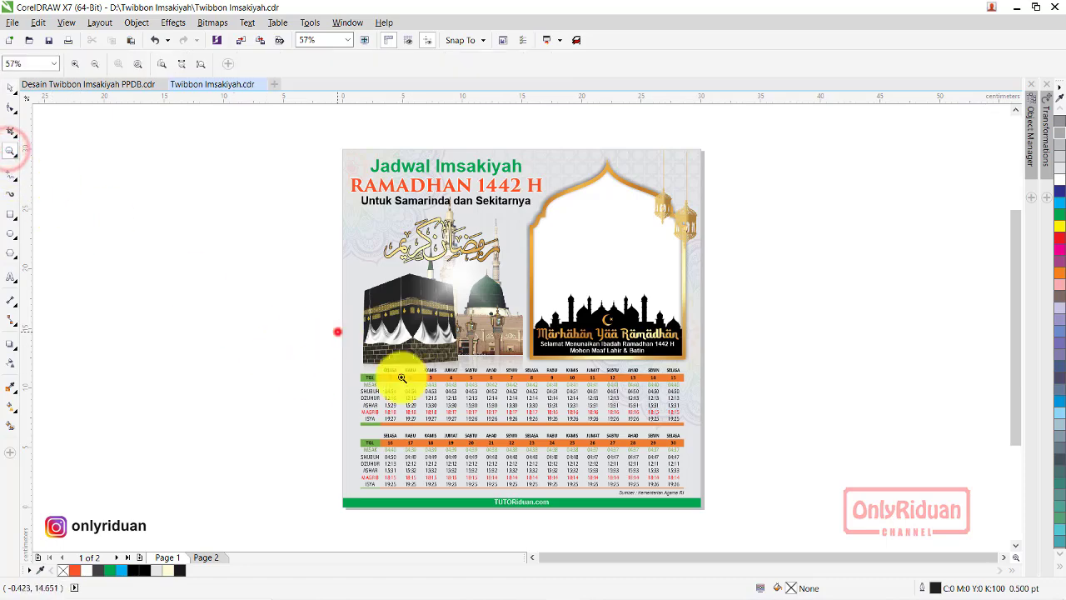
left_click_drag(338, 331, 711, 497)
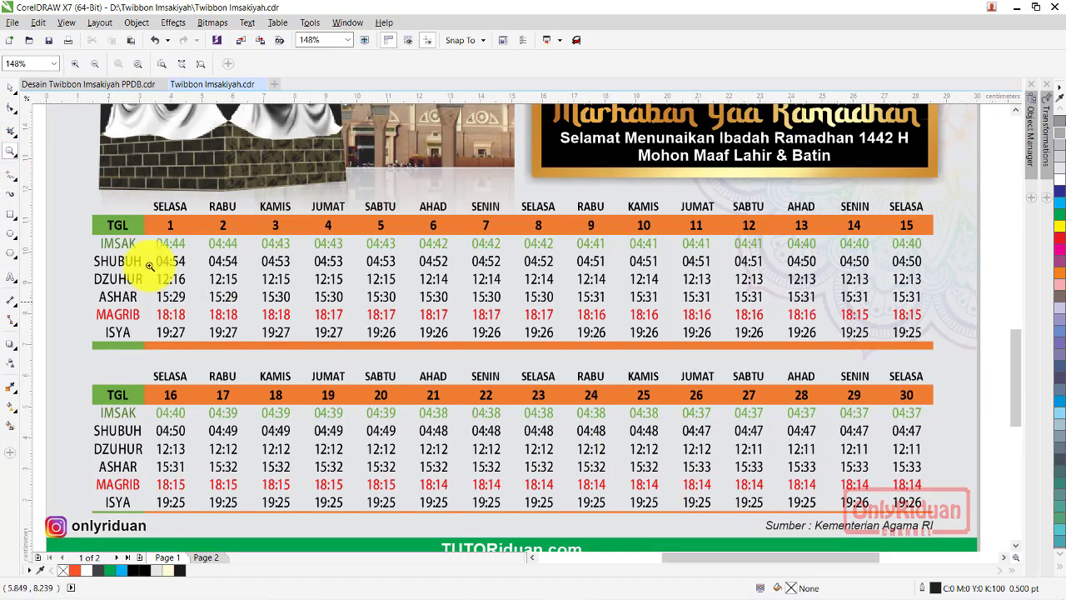
left_click(13, 97)
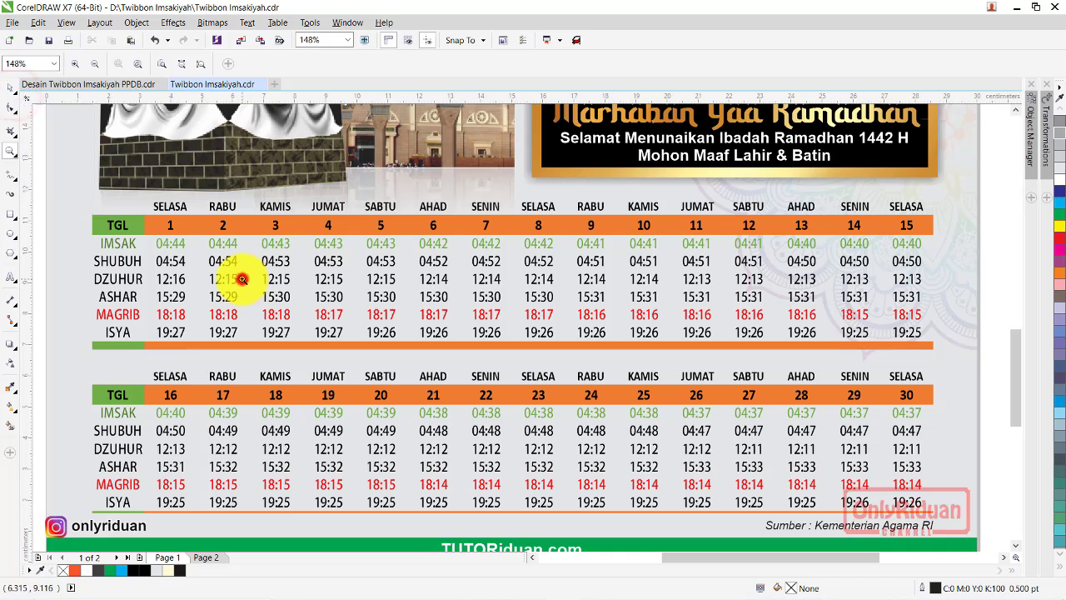
Step: Return to the Pick tool and select the prayer-time schedule table
left_click(10, 87)
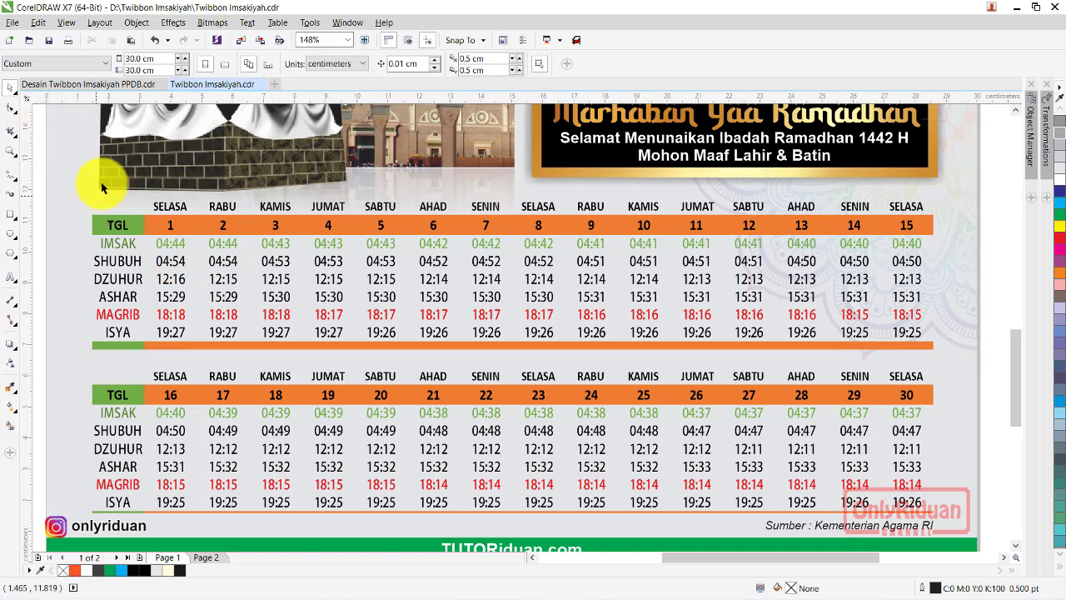
left_click(15, 94)
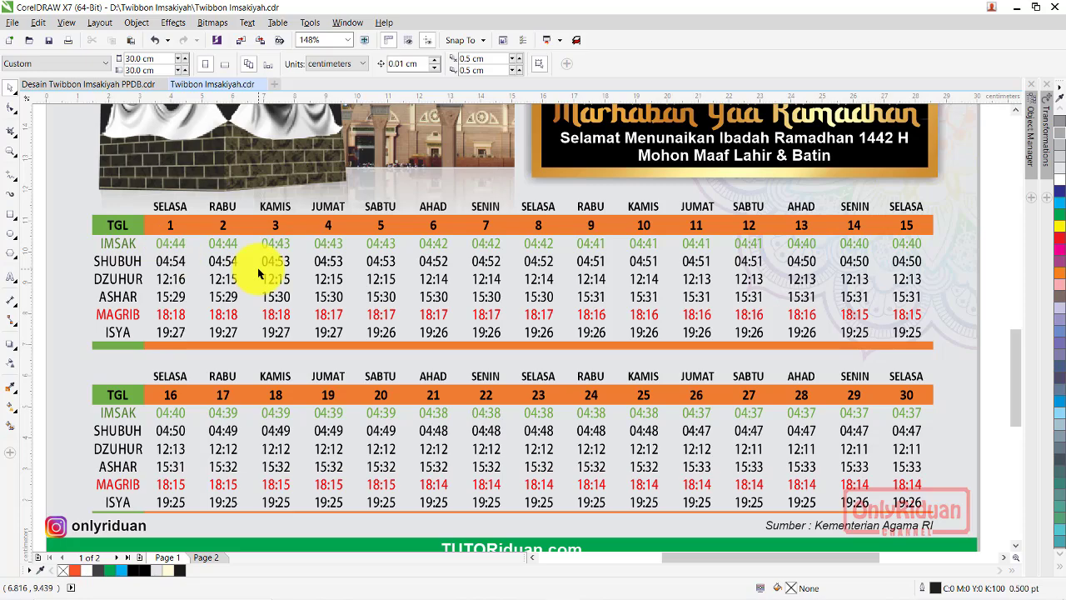
scroll(258, 268, "down", 2)
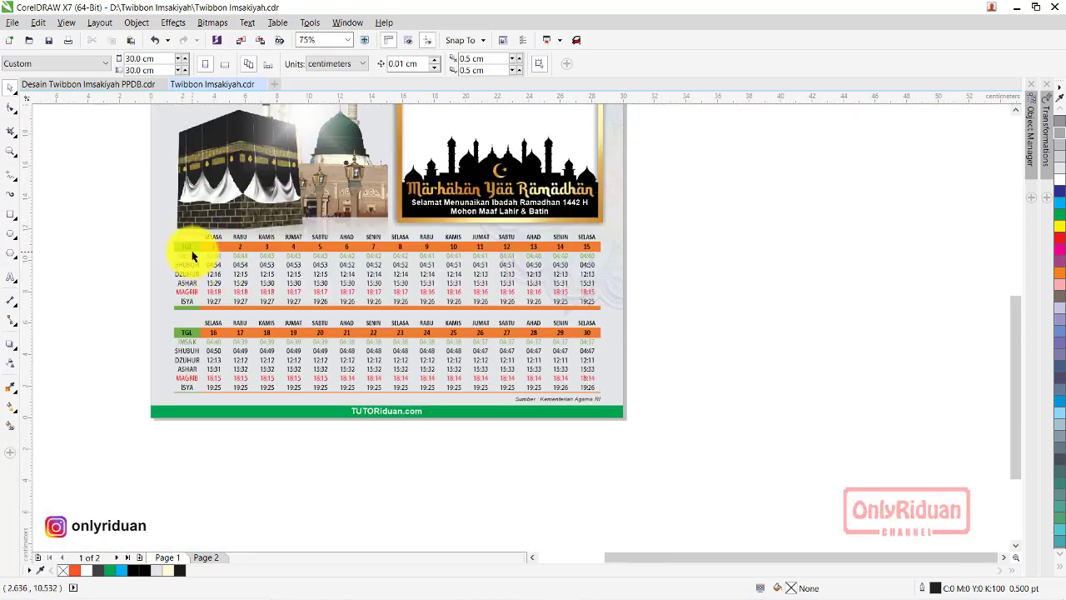
left_click(193, 254)
Step: Edit the table's embedded worksheet in Excel, then open the downloaded JADWAL IMSAKIYAH workbook
double_click(192, 248)
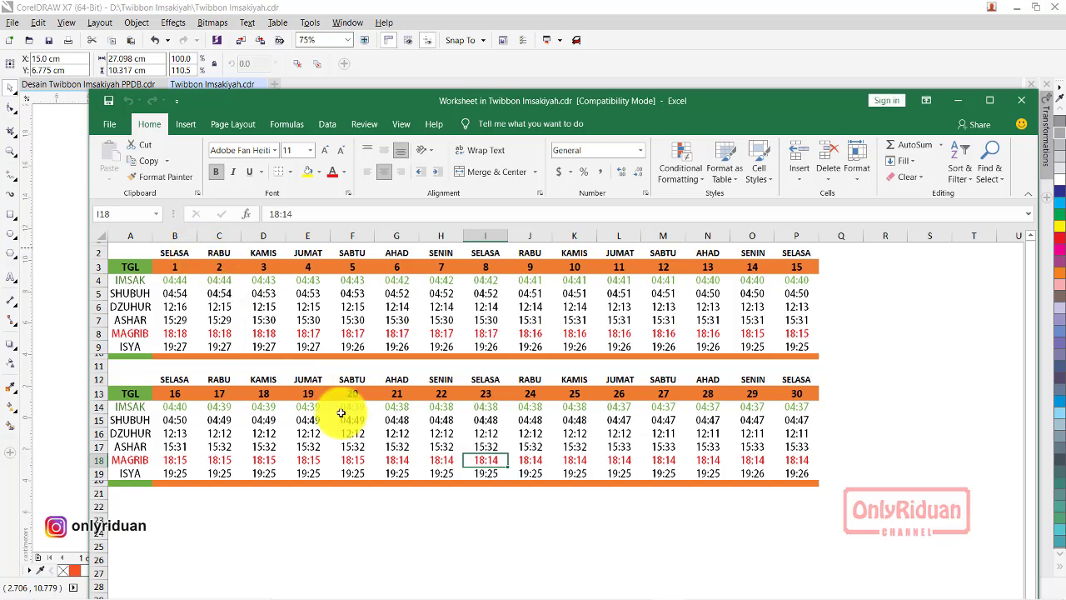
key("Right")
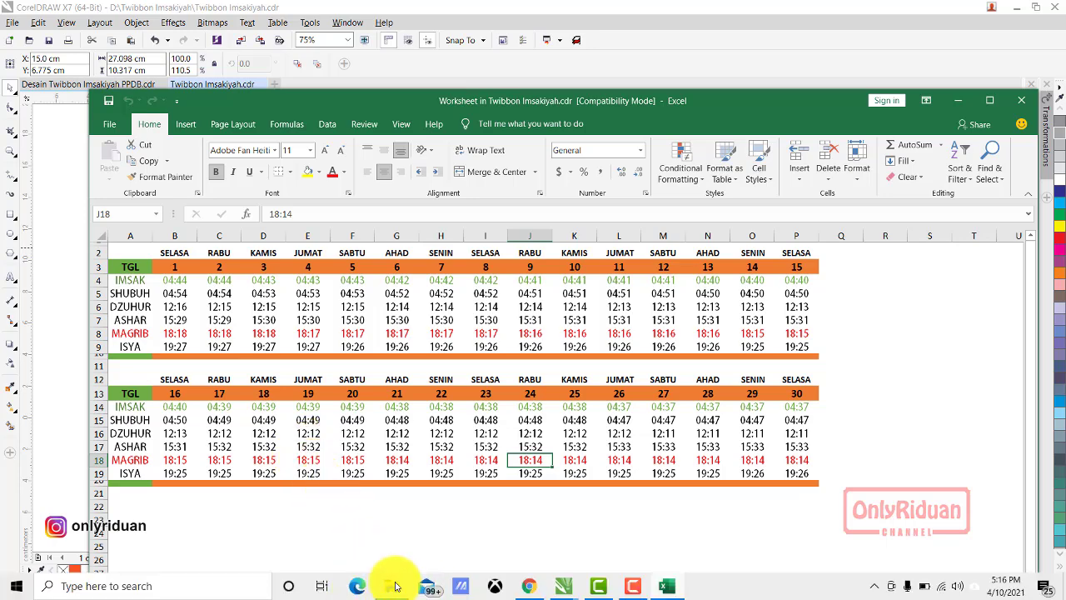
left_click(391, 585)
left_click(333, 229)
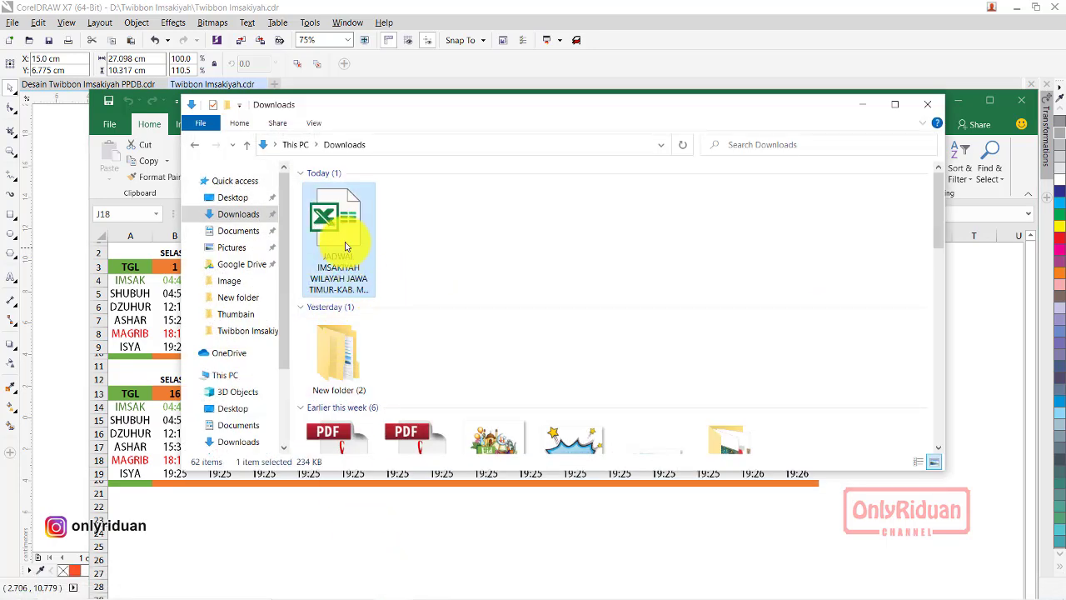
double_click(345, 246)
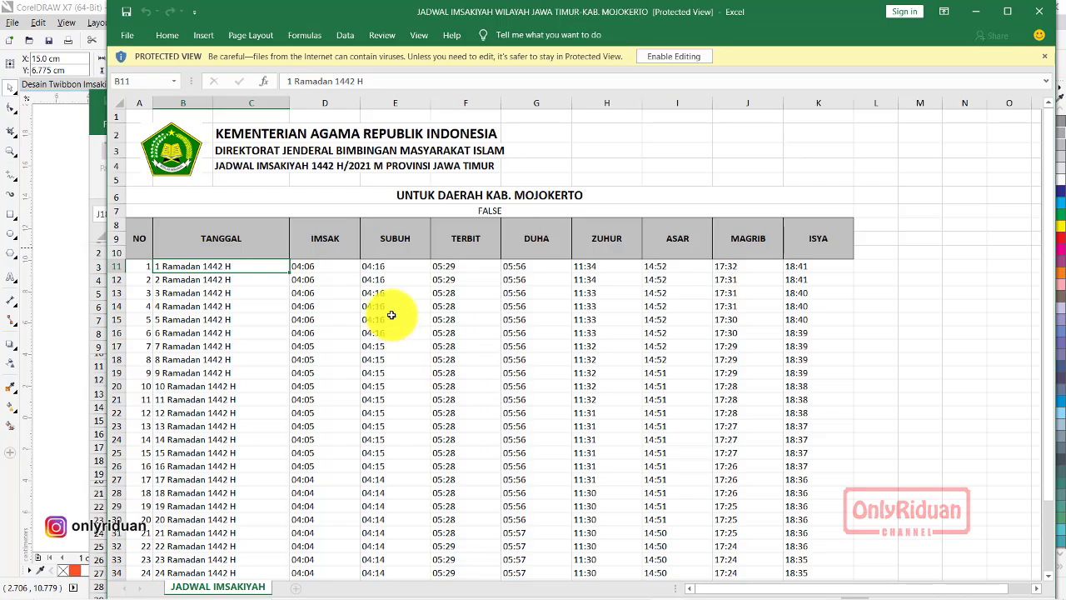
Step: Copy Mojokerto's 30-day IMSAK–ISYA times (D11:K40) and minimize the downloaded workbook
scroll(391, 315, "down", 2)
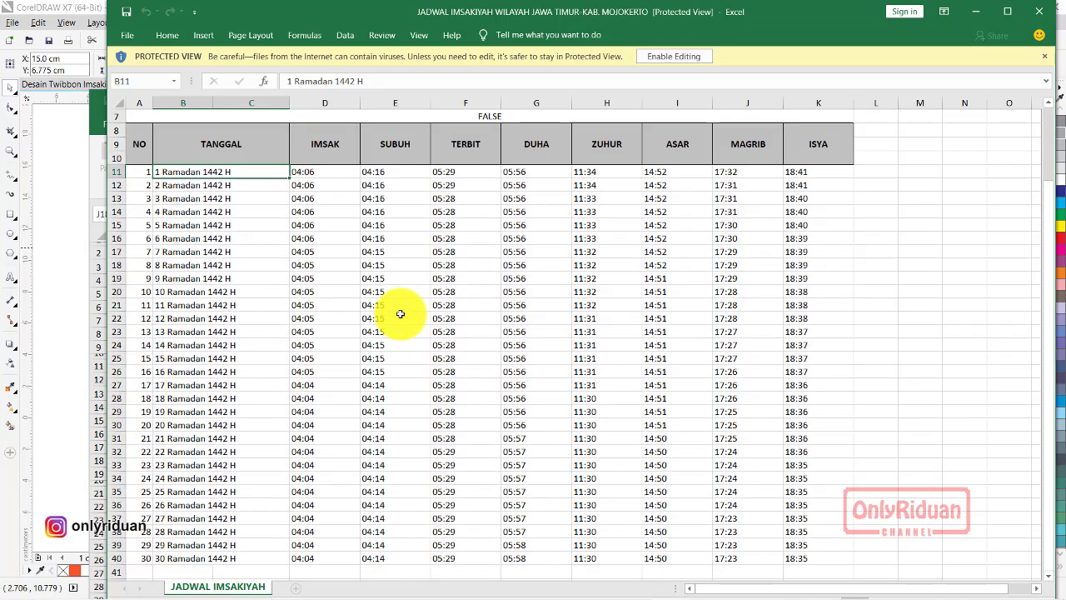
scroll(400, 313, "up", 1)
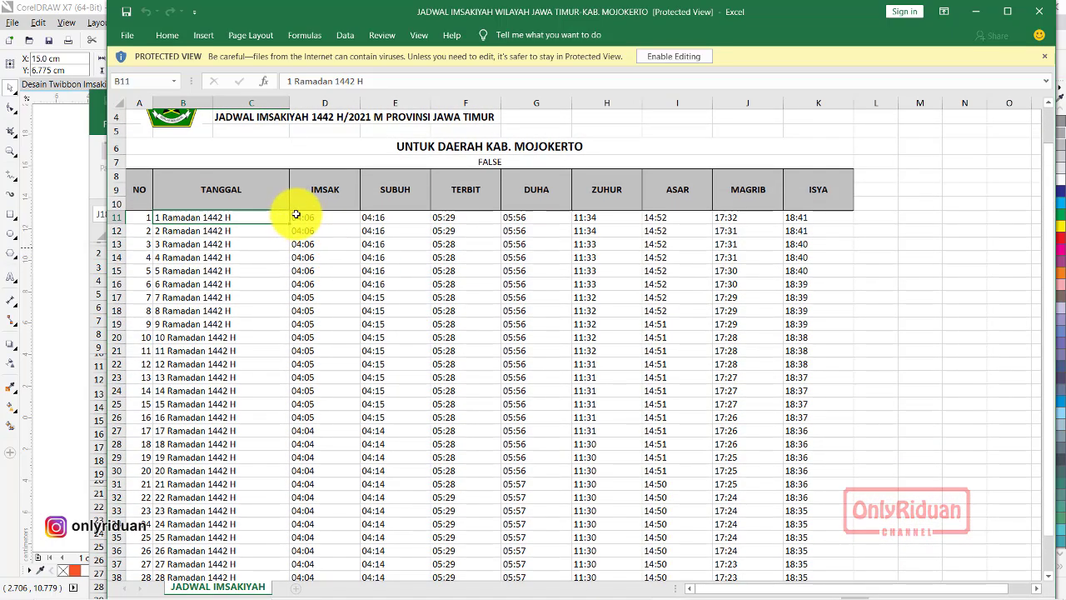
left_click_drag(346, 218, 417, 233)
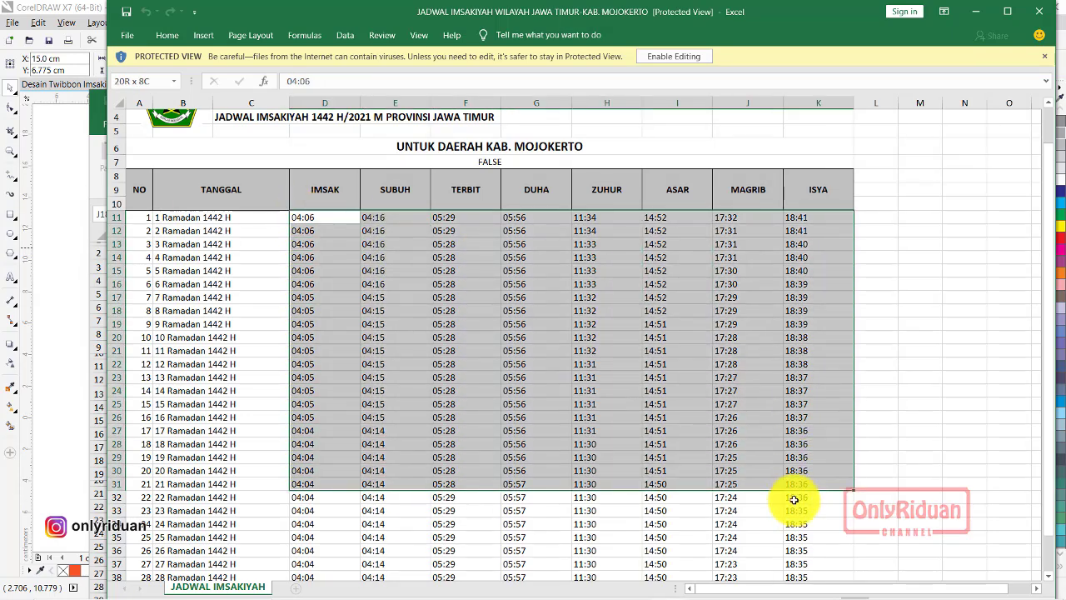
left_click_drag(478, 247, 797, 585)
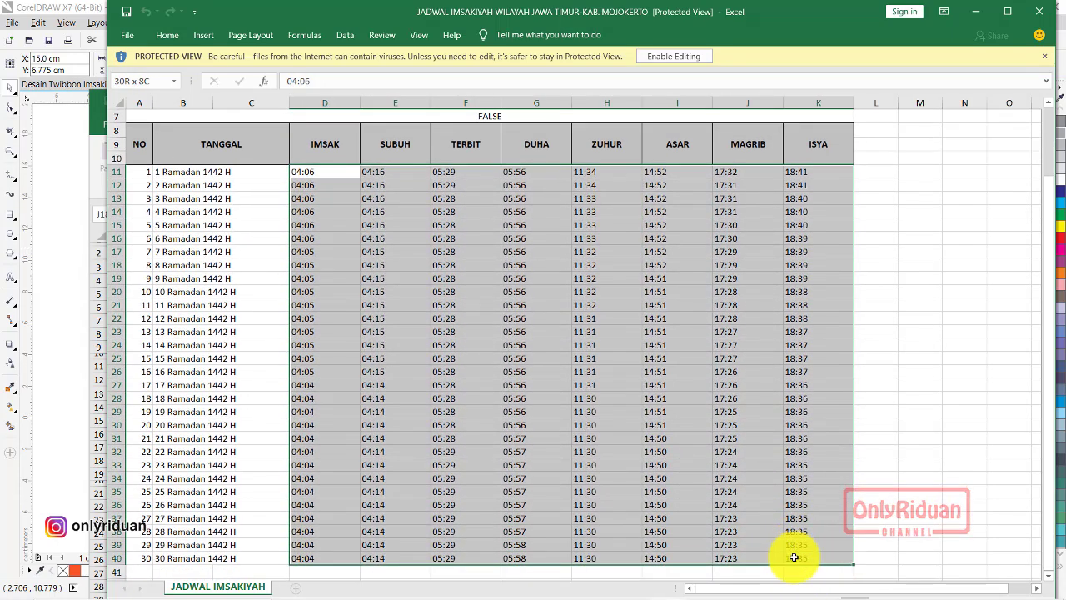
key("ctrl+c")
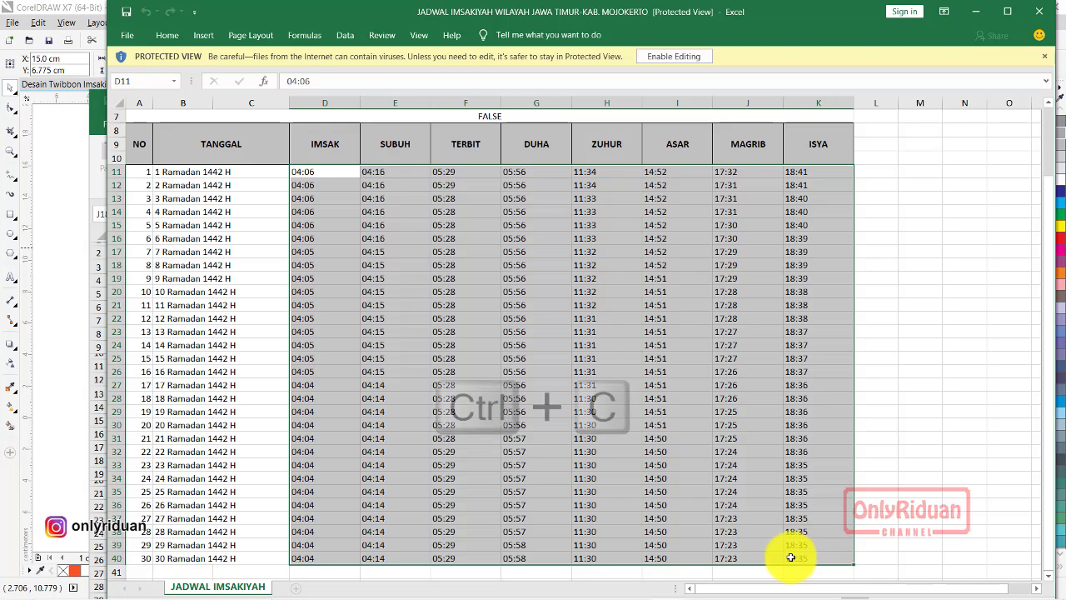
left_click(969, 12)
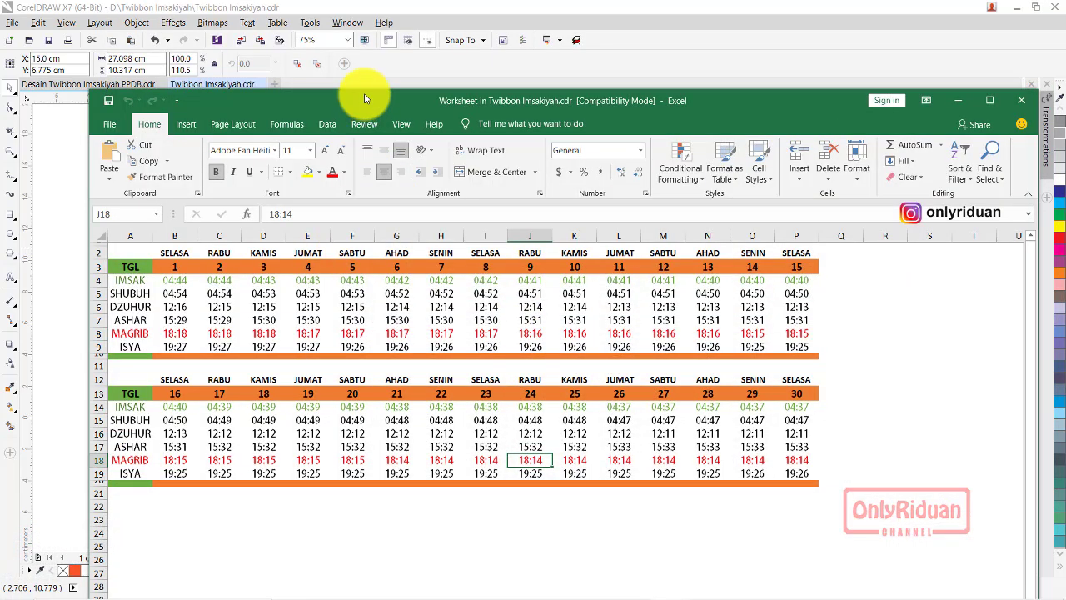
Step: Paste the copied Mojokerto prayer times into the embedded worksheet at cell A22
left_click_drag(364, 98, 308, 44)
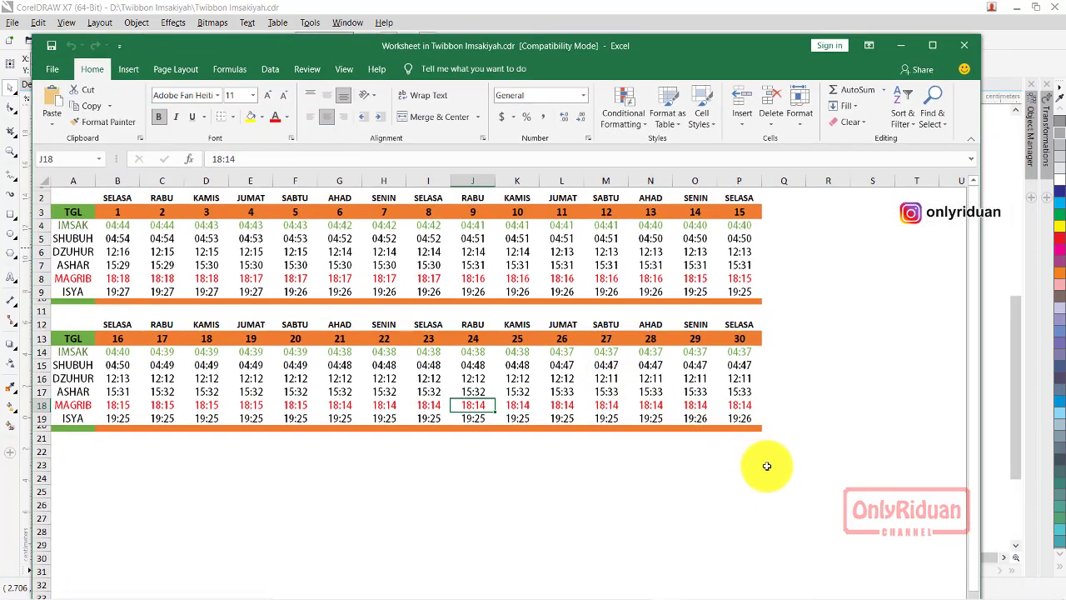
left_click(71, 449)
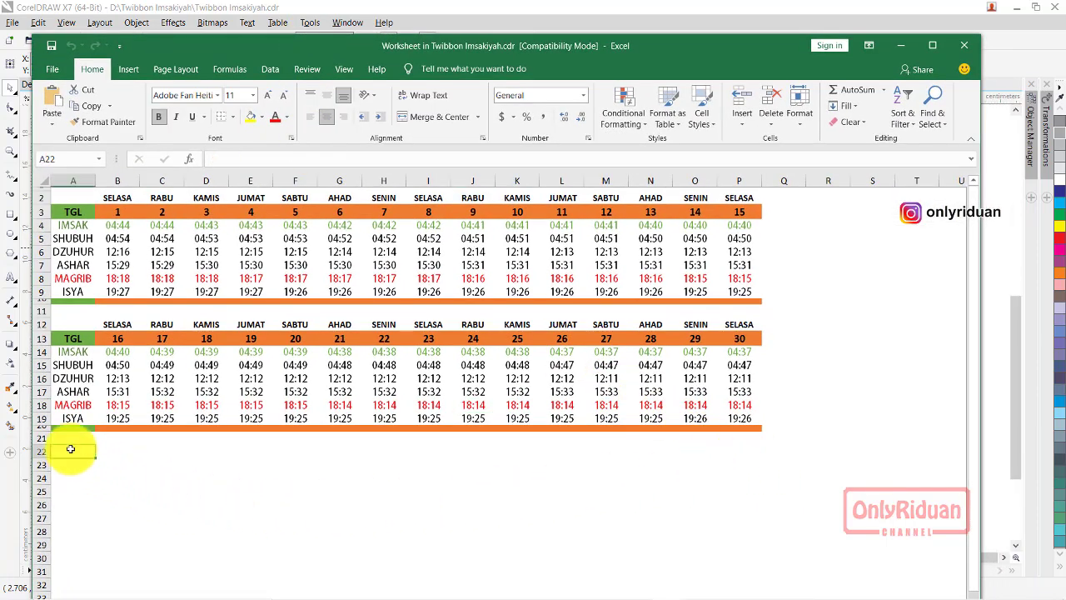
key("ctrl+v")
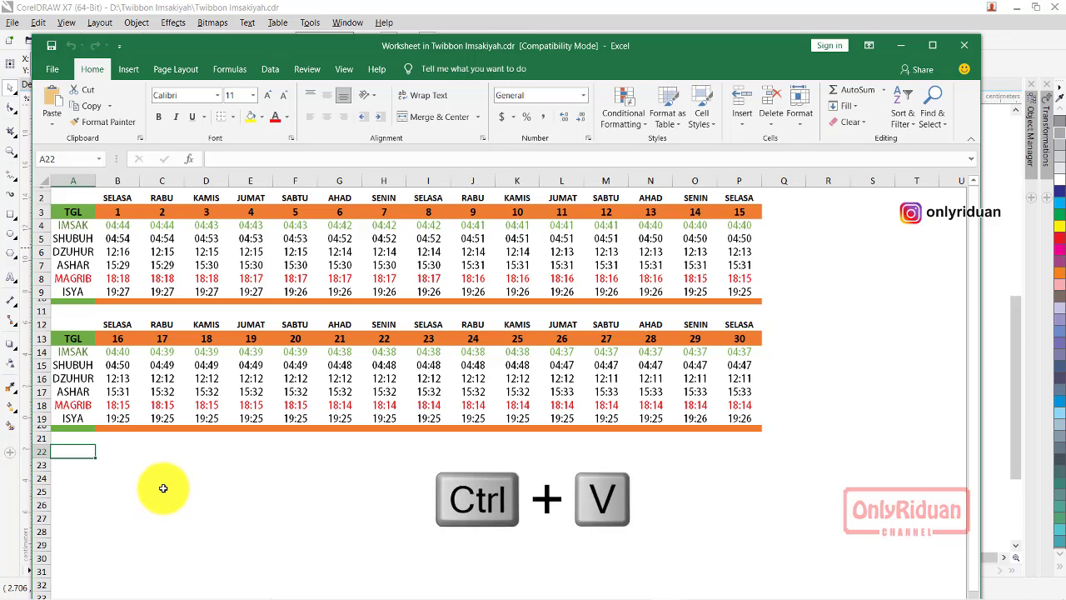
left_click(422, 483)
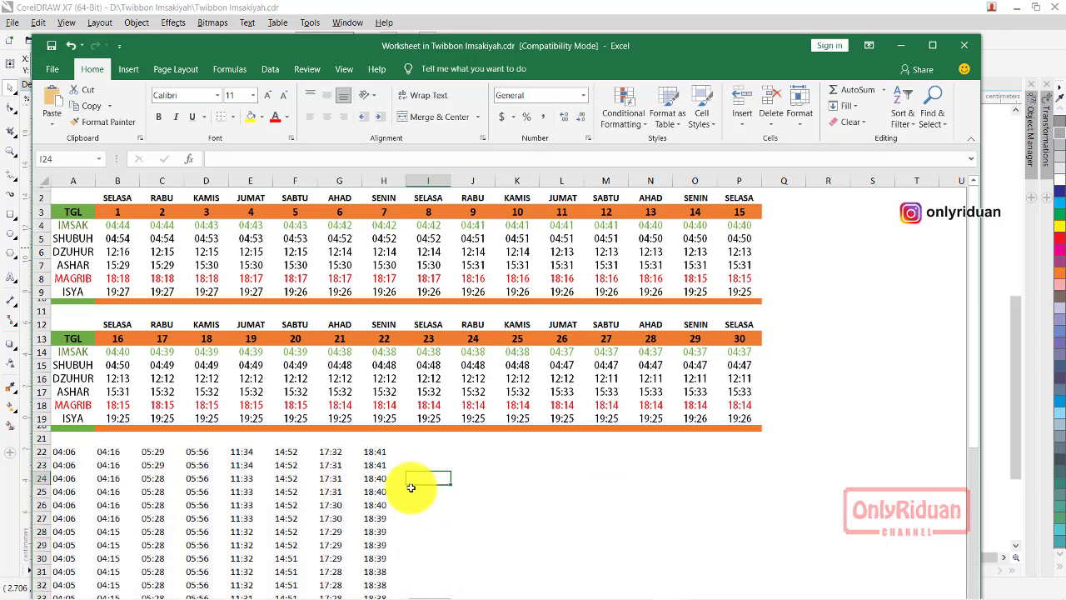
left_click(151, 453)
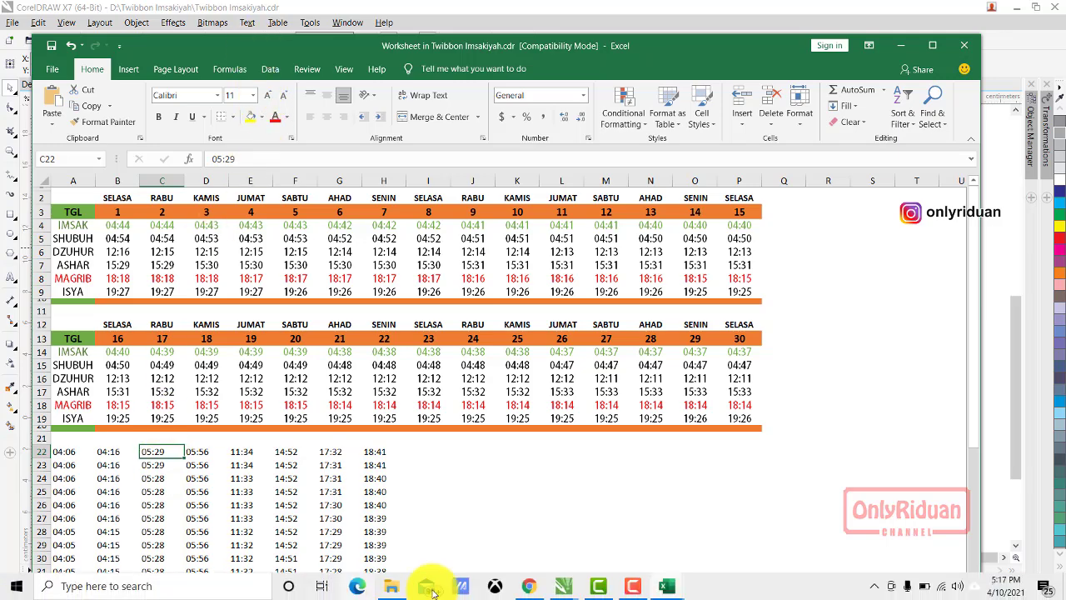
mouse_move(665, 585)
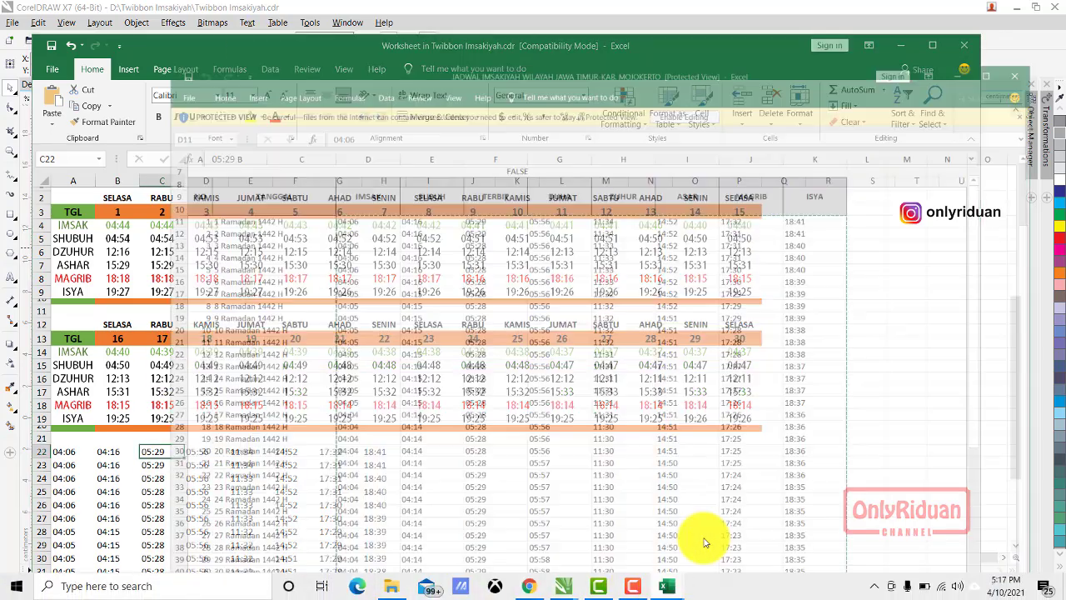
Step: Compare against the source JADWAL IMSAKIYAH workbook and cancel its pending copy
left_click(704, 542)
left_click(404, 225)
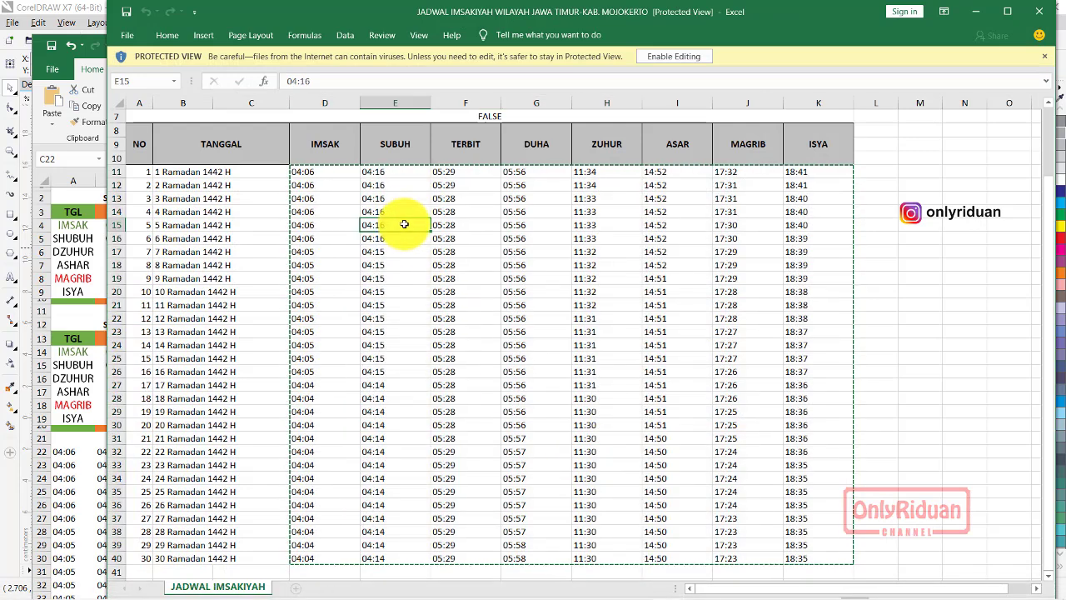
key("Escape")
left_click(456, 143)
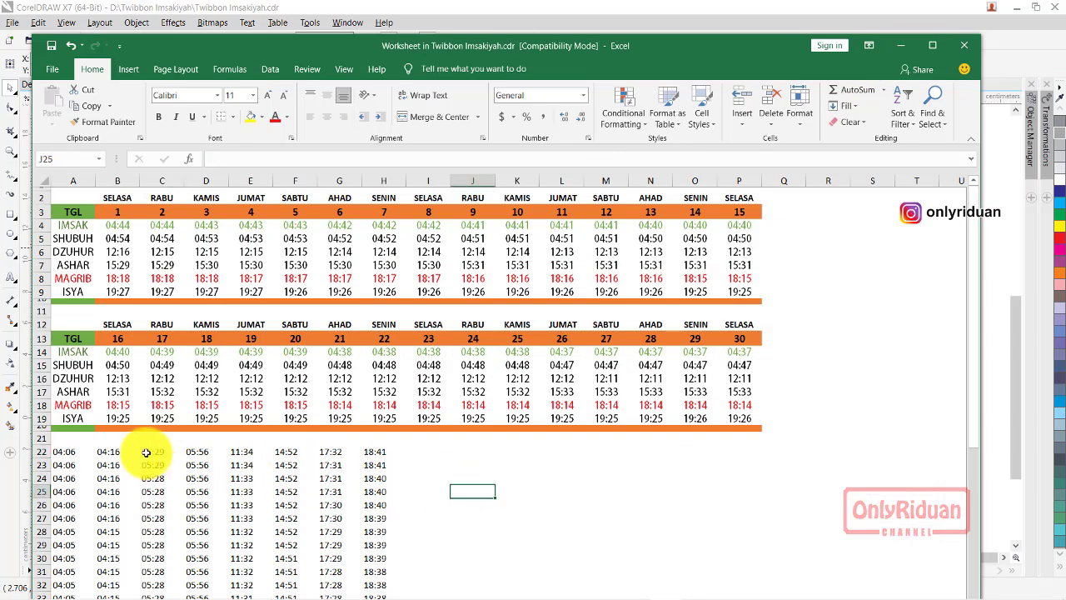
mouse_move(145, 452)
left_mouse_down()
mouse_move(185, 507)
mouse_move(188, 553)
mouse_move(187, 539)
left_mouse_up()
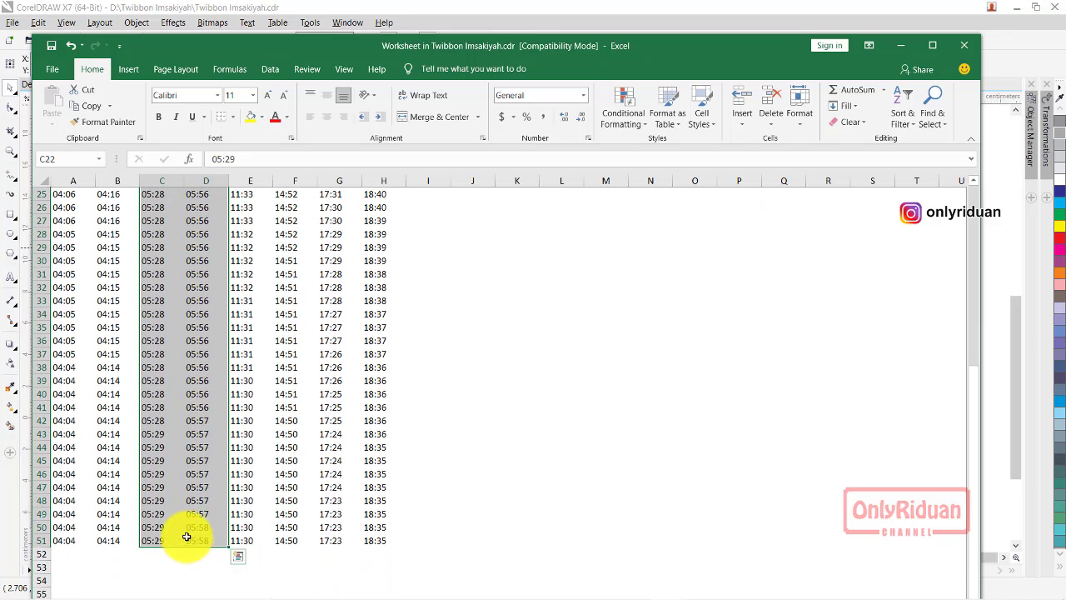
Step: Clear the Terbit and Duha times from the pasted data
key("Delete")
scroll(346, 354, "up", 7)
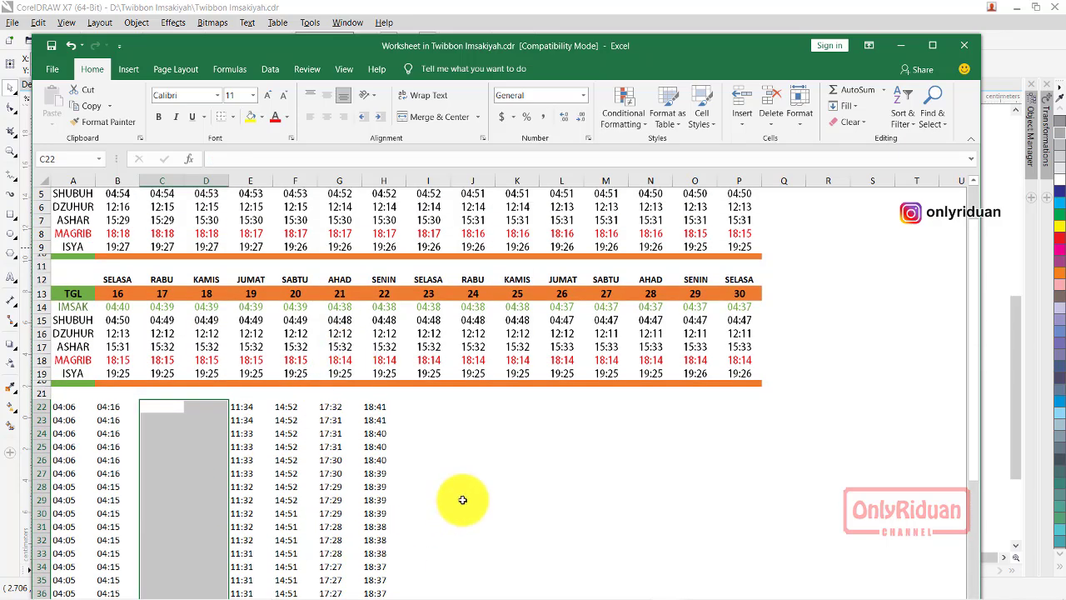
left_click(473, 499)
Step: Move the 30 Imsak times from column A22:A51 into column Q starting at Q4
left_click(65, 411)
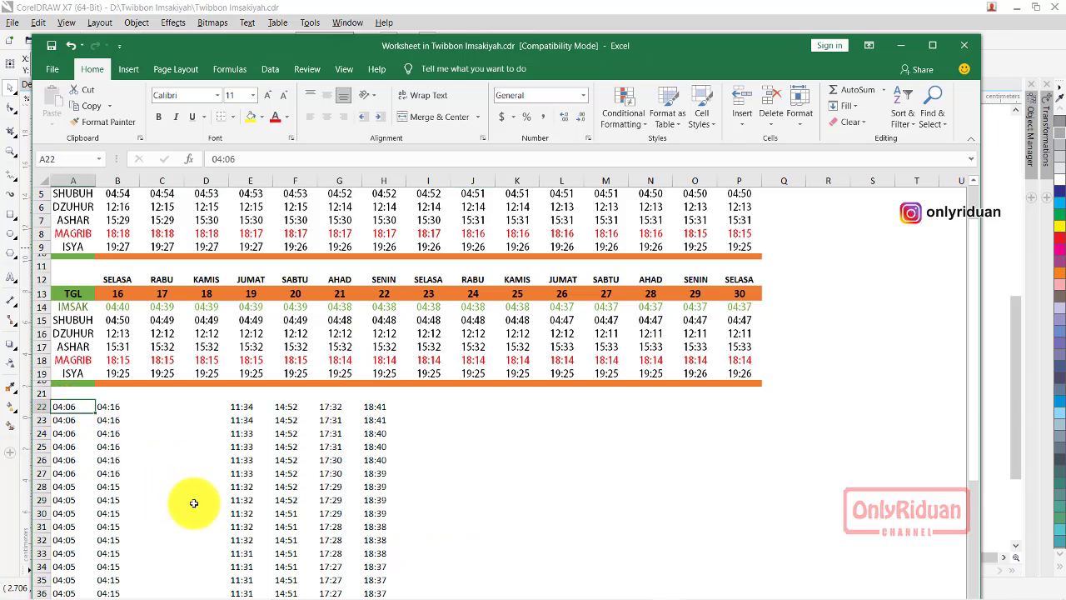
scroll(431, 426, "up", 1)
scroll(430, 425, "up", 1)
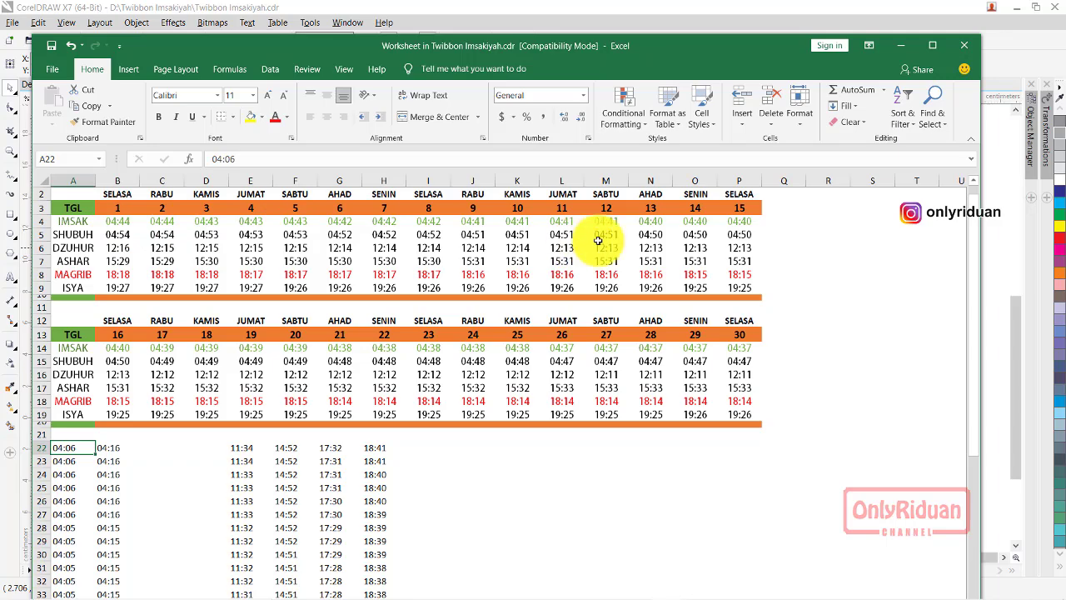
scroll(144, 482, "down", 1)
scroll(144, 481, "up", 1)
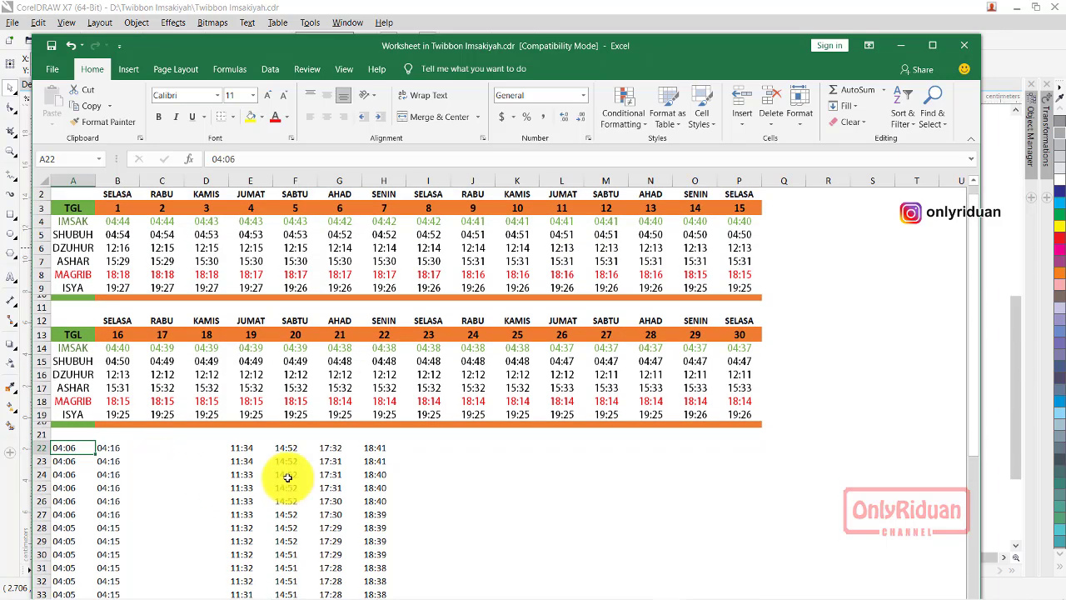
scroll(189, 475, "down", 1)
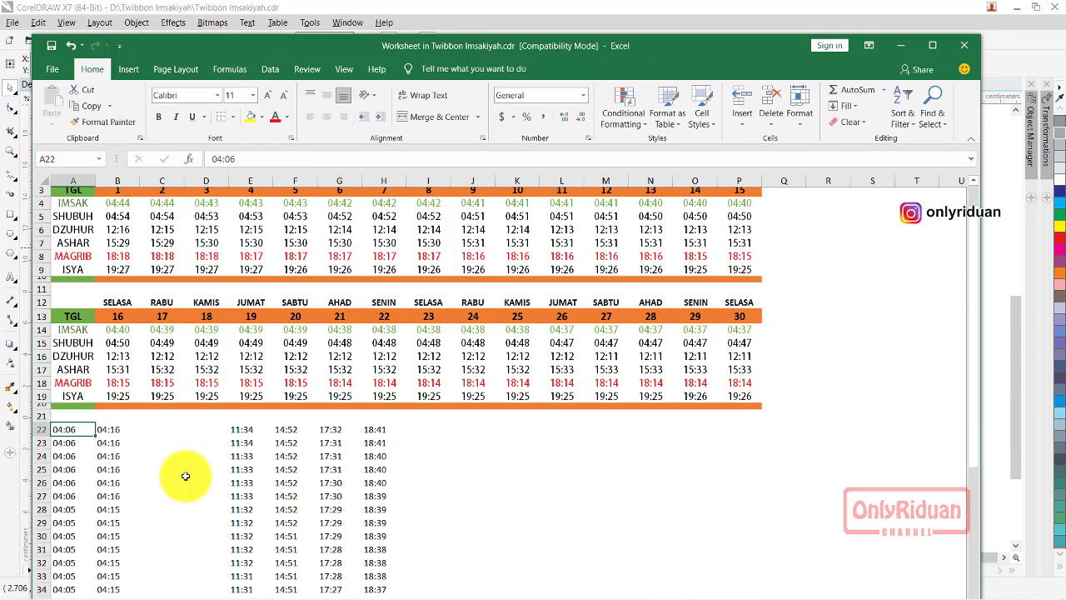
scroll(189, 475, "up", 1)
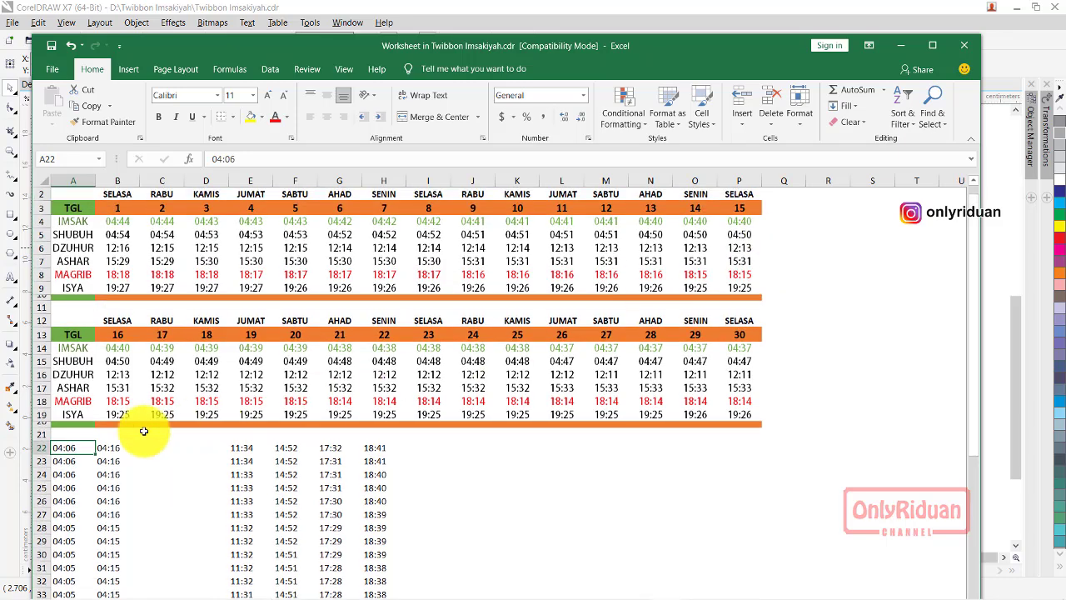
mouse_move(67, 448)
left_mouse_down()
mouse_move(74, 513)
mouse_move(65, 489)
left_mouse_up()
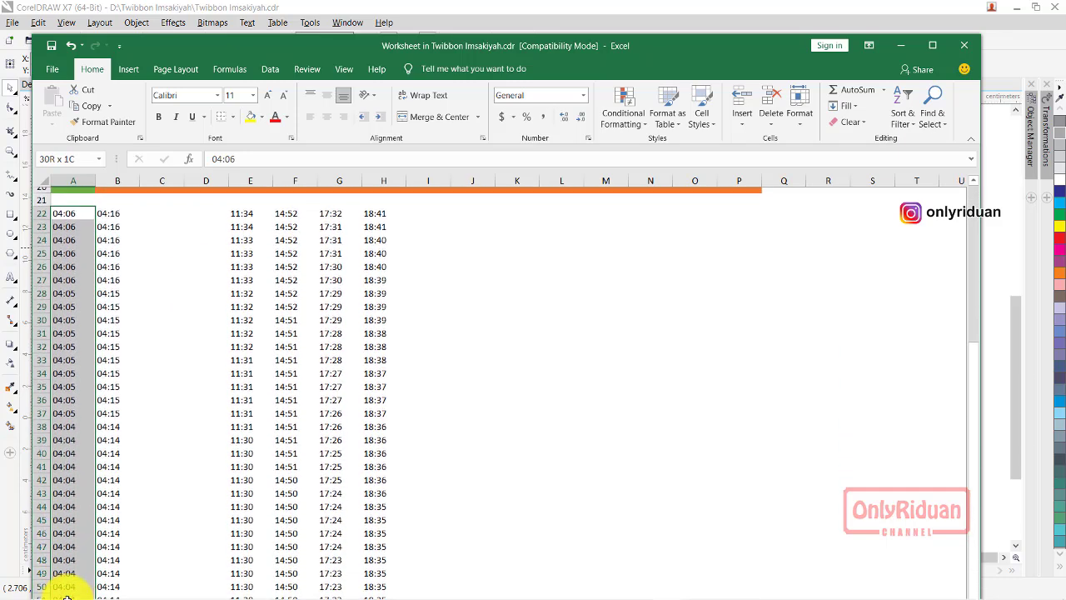
key("ctrl+x")
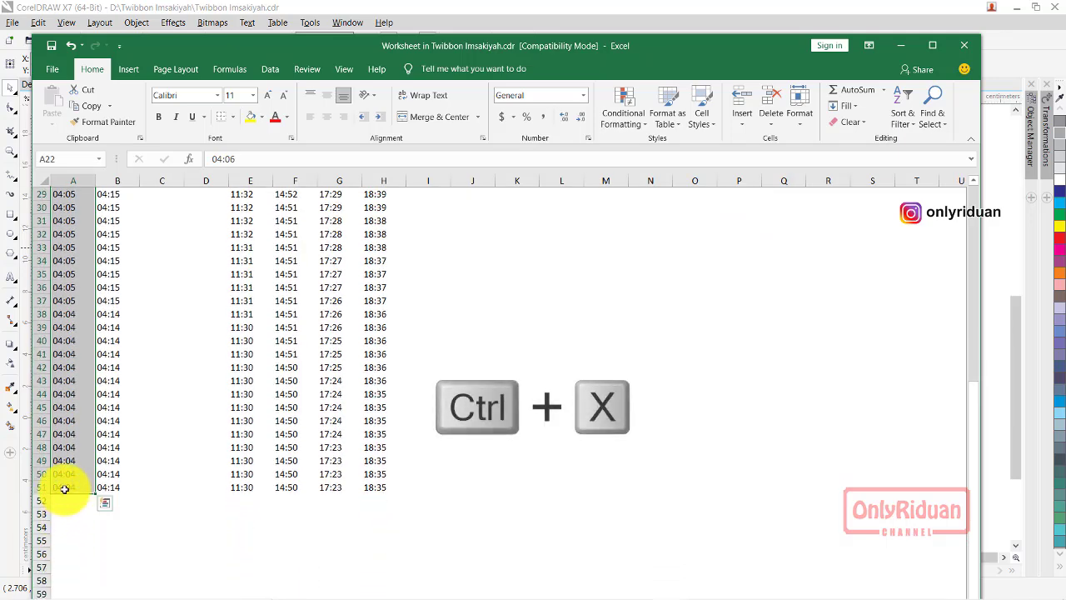
scroll(541, 379, "up", 8)
scroll(541, 379, "up", 1)
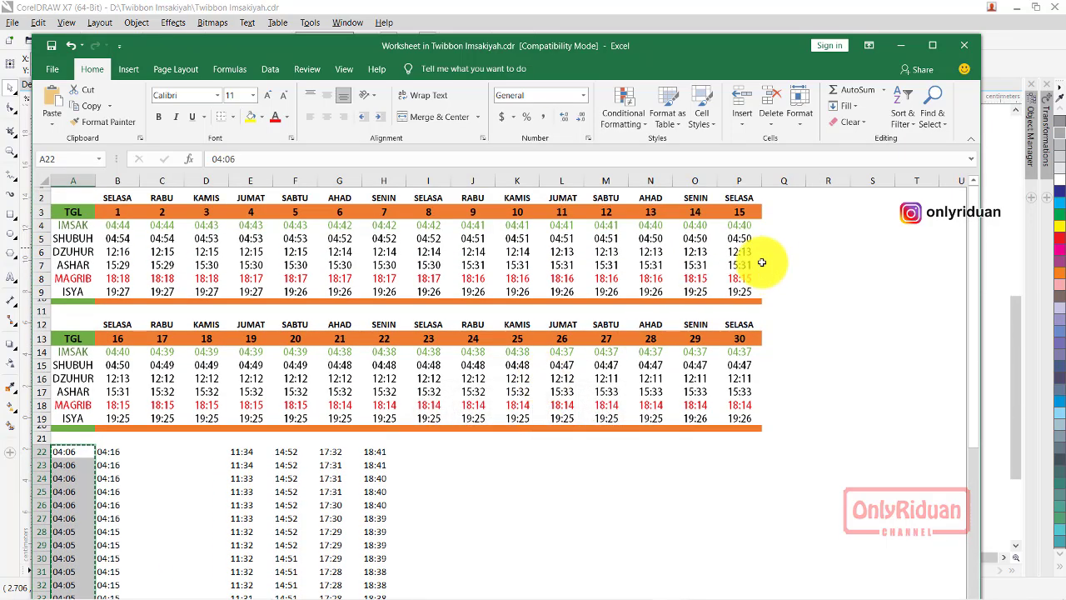
left_click(796, 224)
key("ctrl+v")
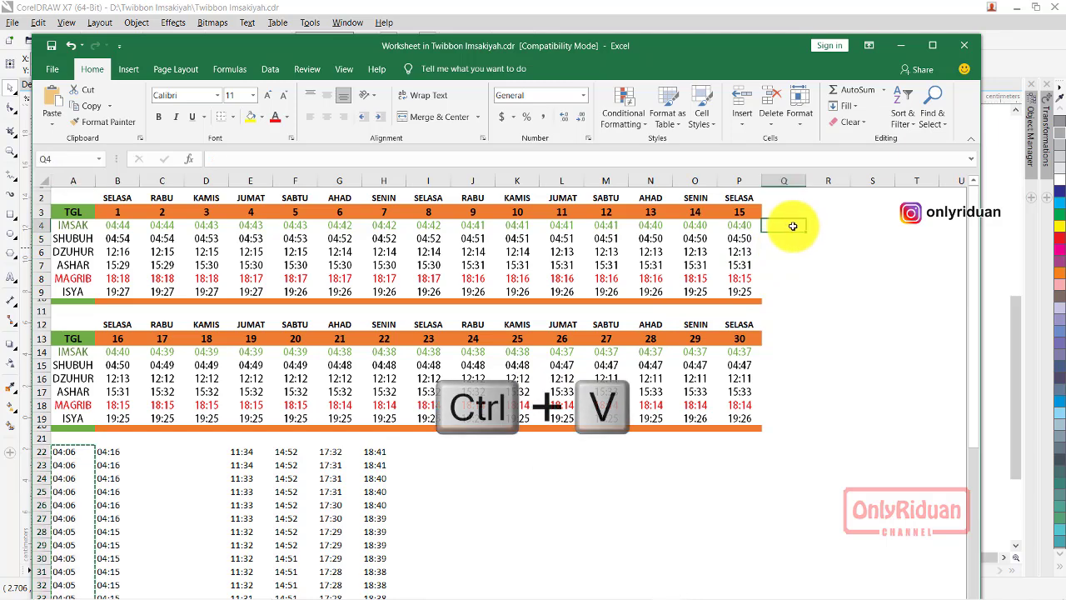
left_click(846, 313)
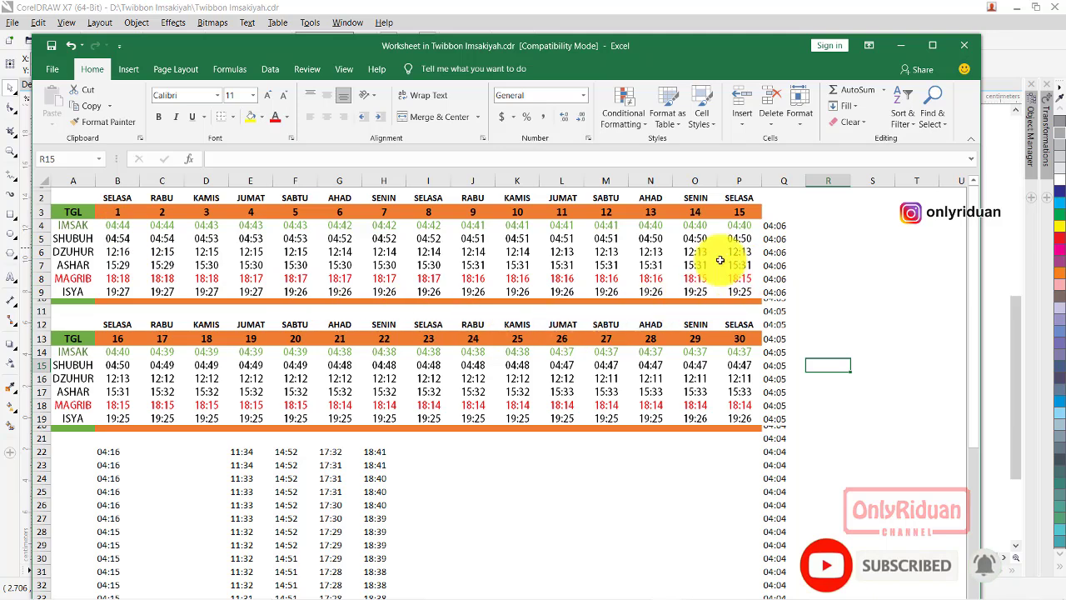
left_click(777, 225)
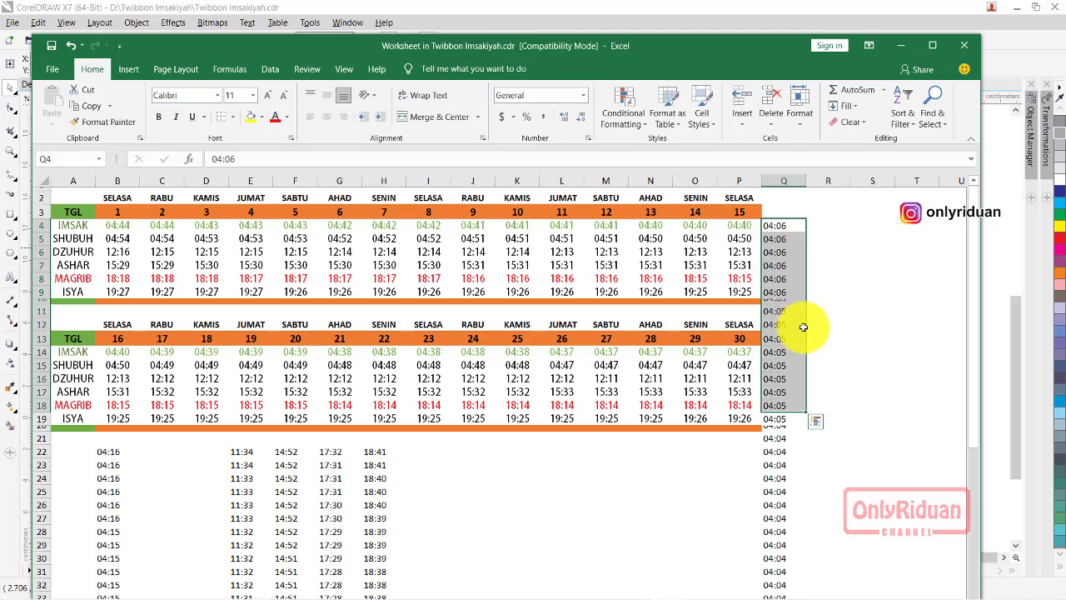
Step: Duplicate the first 15 Imsak times into column R starting at R4
key("ctrl+c")
left_click(829, 222)
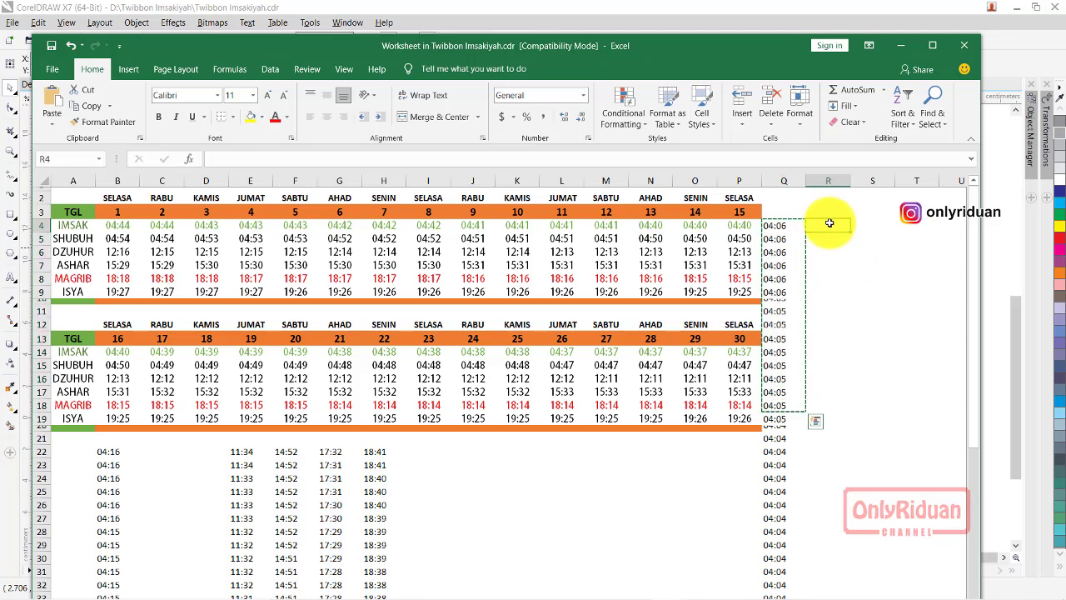
key("Return")
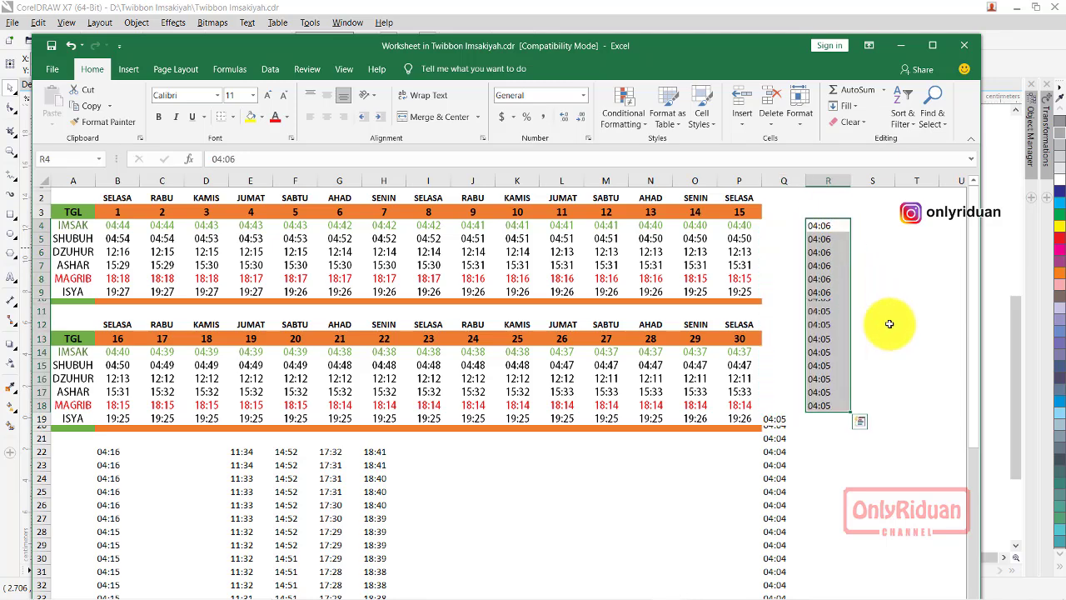
left_click(874, 324)
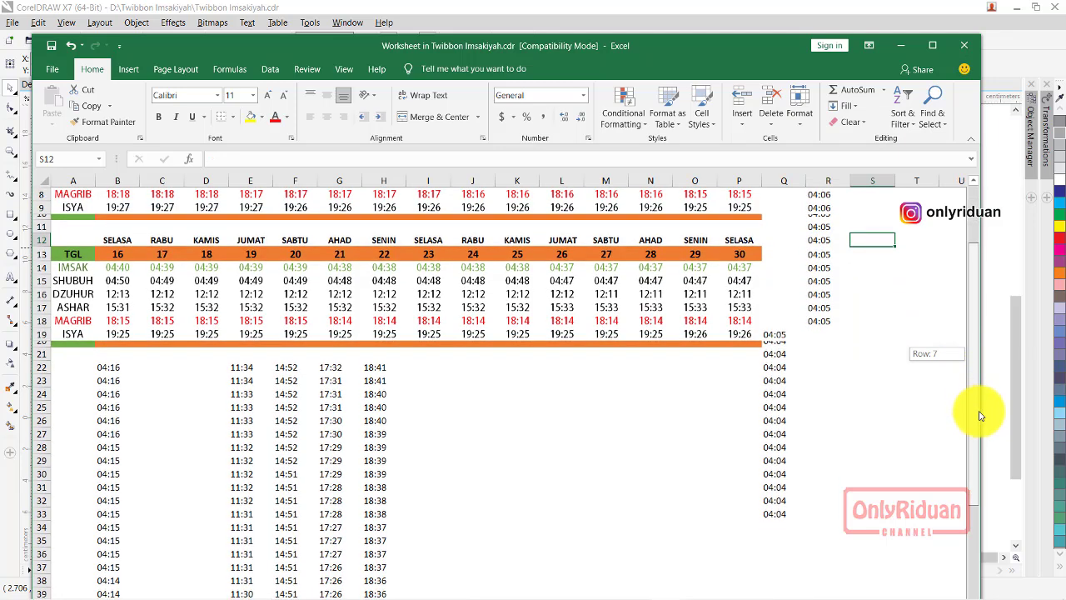
left_click_drag(974, 365, 983, 355)
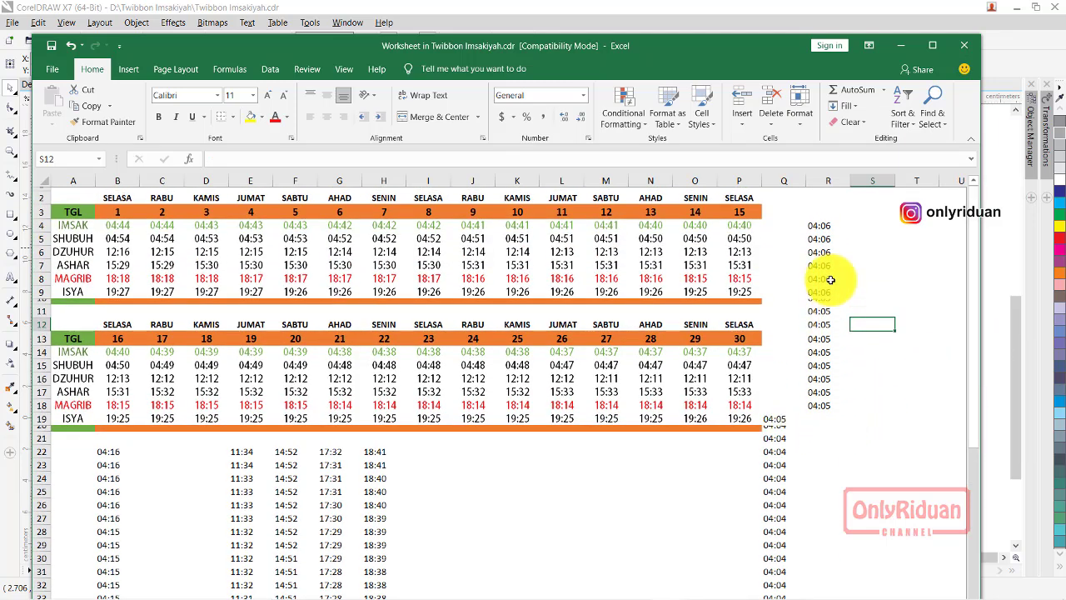
Step: Copy the 04:06 time from R4 and compare it with the day 1 and 2 Imsak cells
left_click(819, 230)
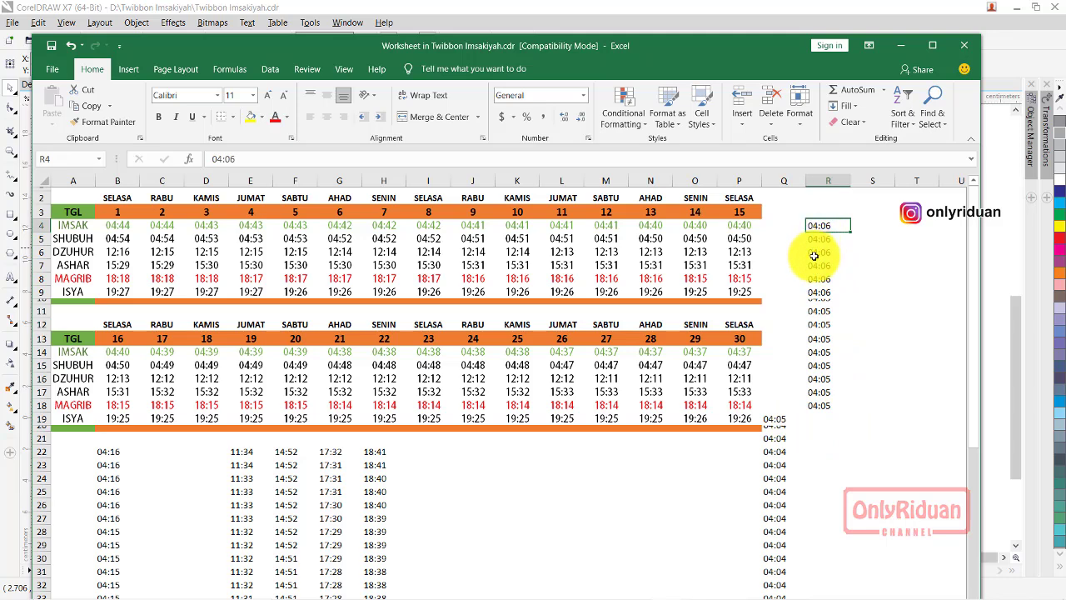
key("ctrl+c")
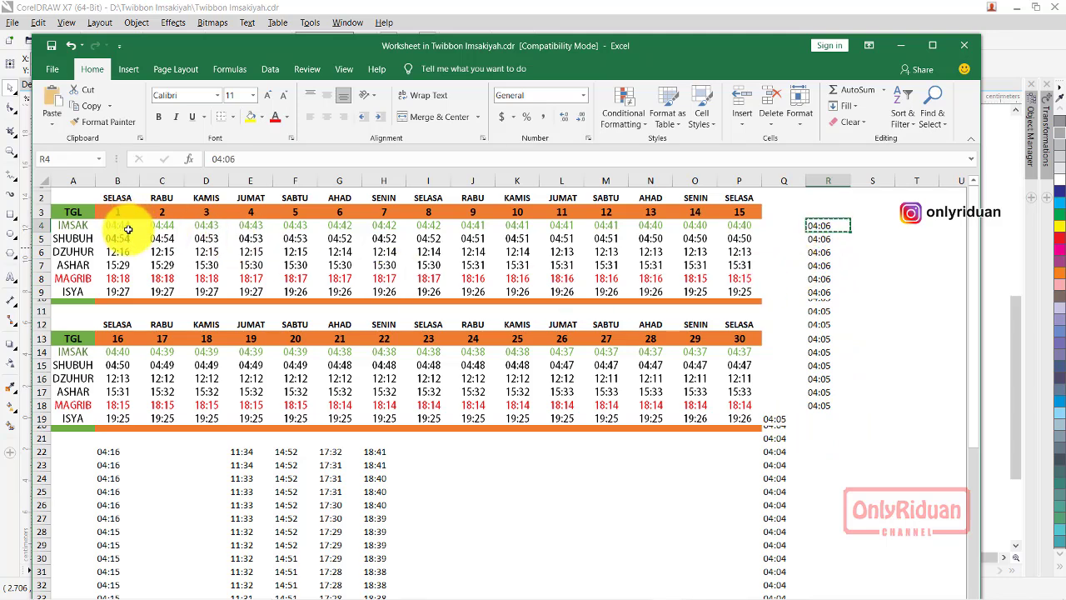
left_click(114, 226)
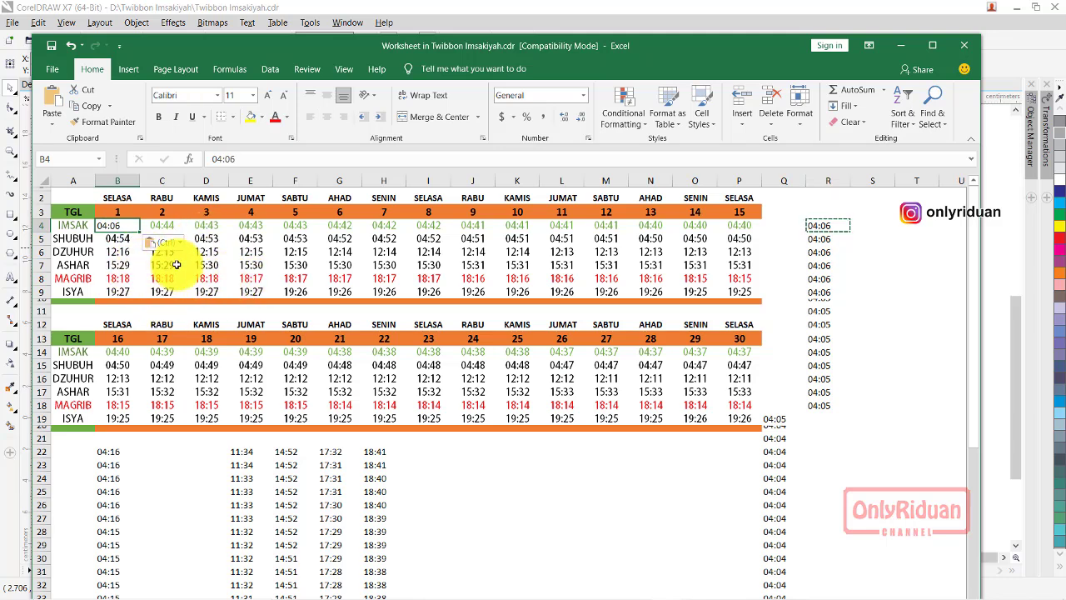
left_click(157, 225)
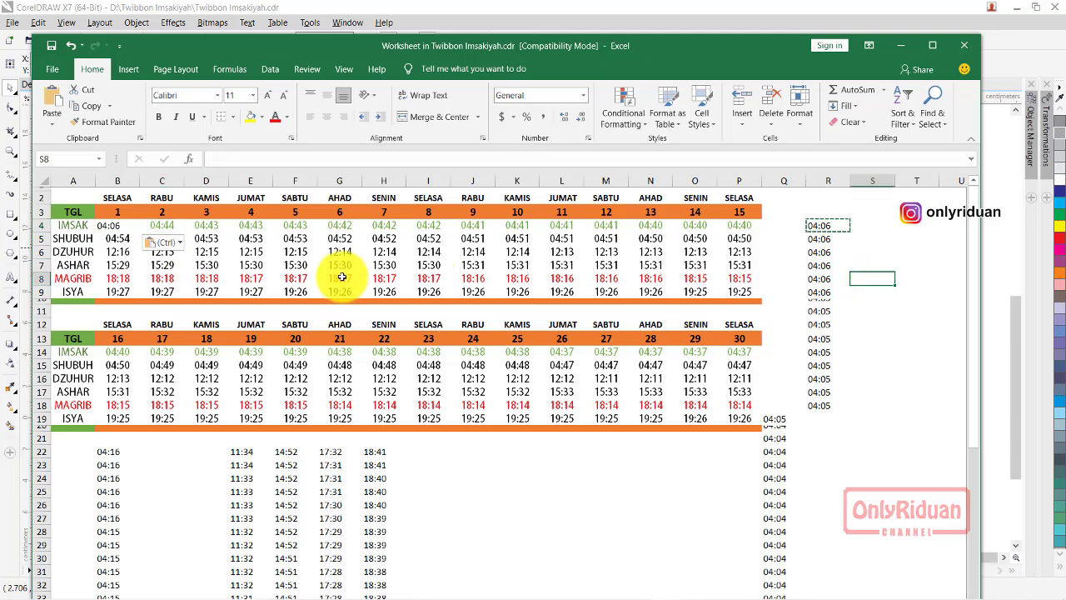
left_click(113, 225)
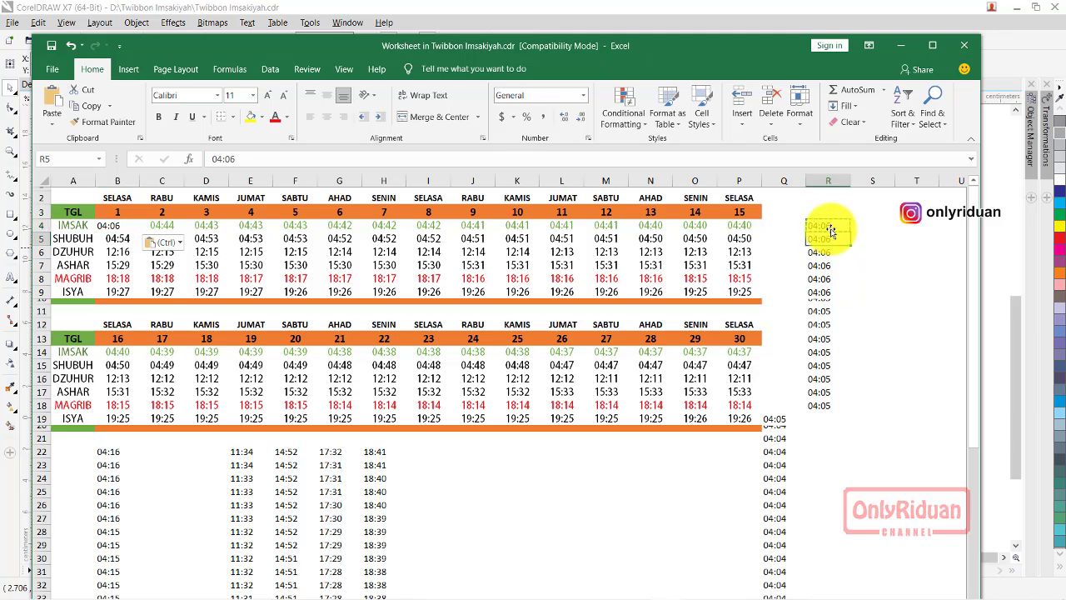
key("Escape")
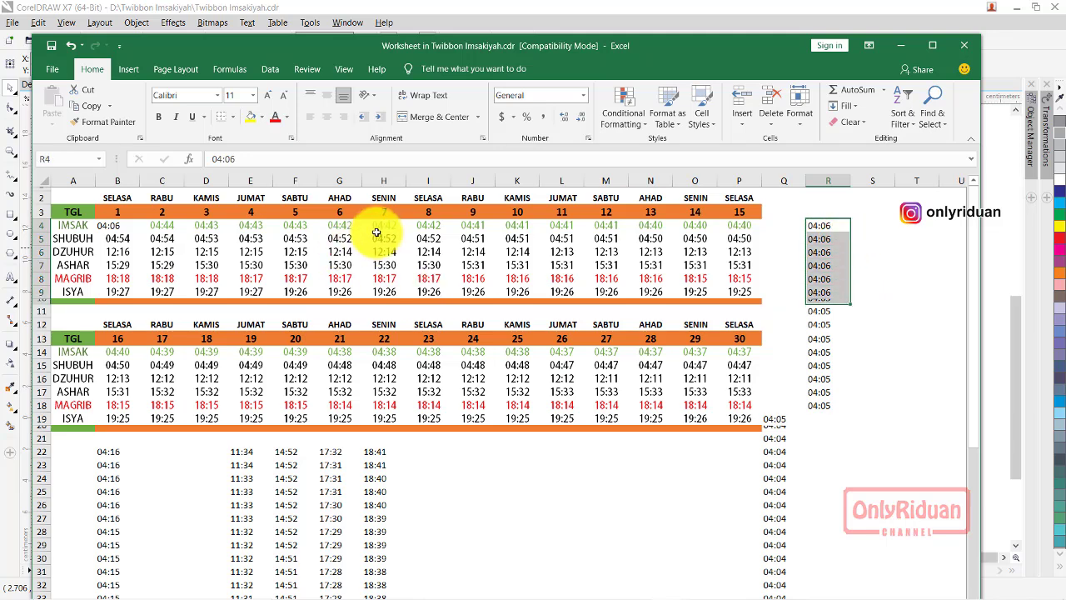
Step: Fill the Imsak cells for days 2 to 7 with 04:06
left_click(115, 225)
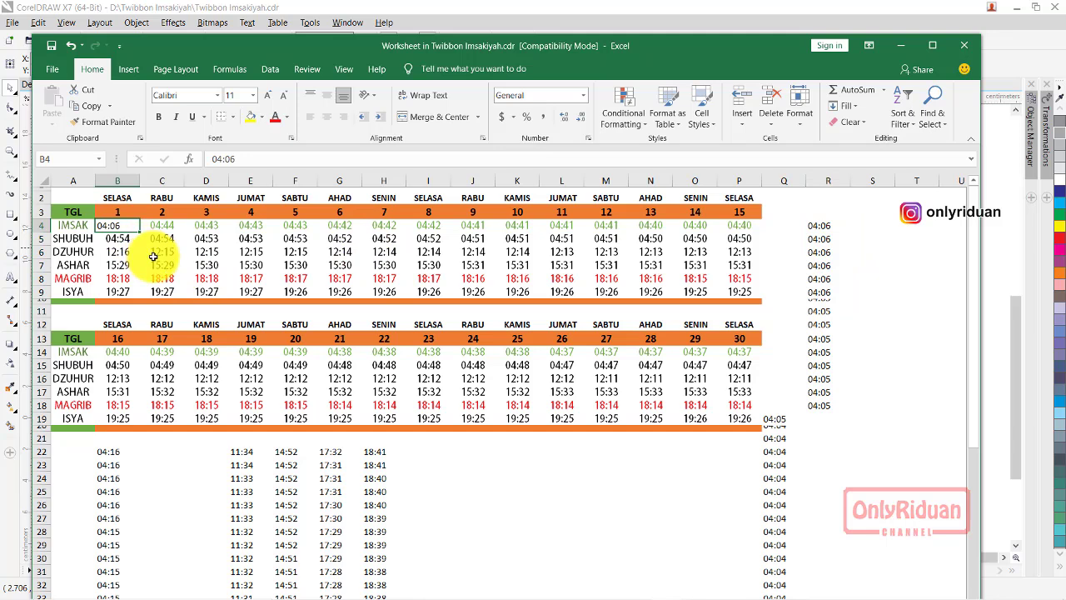
key("ctrl+c")
left_click(169, 226)
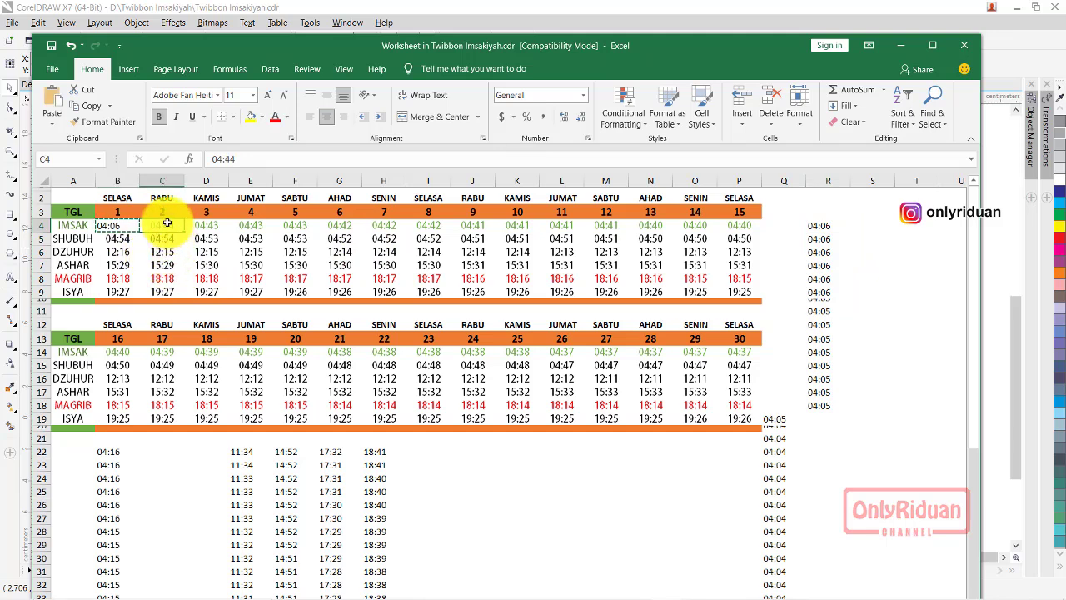
left_click_drag(167, 223, 377, 223)
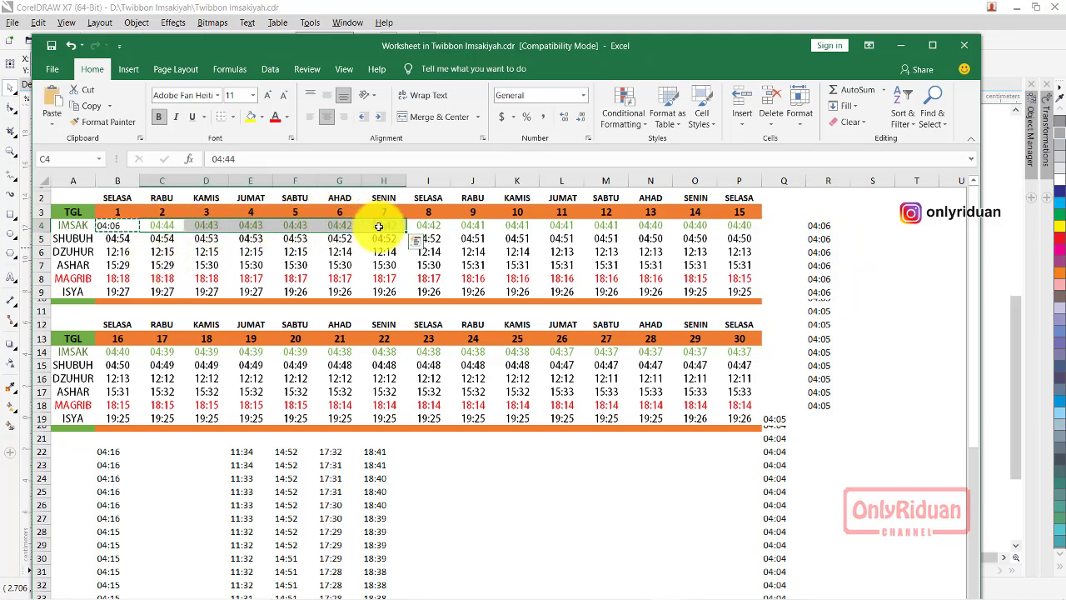
key("ctrl+v")
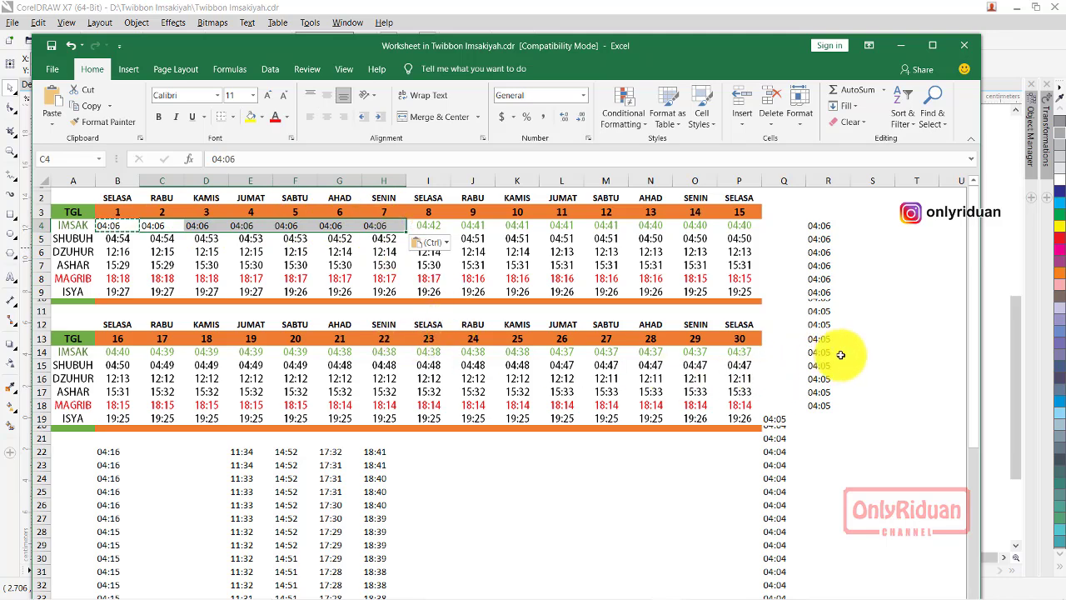
left_click(858, 378)
key("Escape")
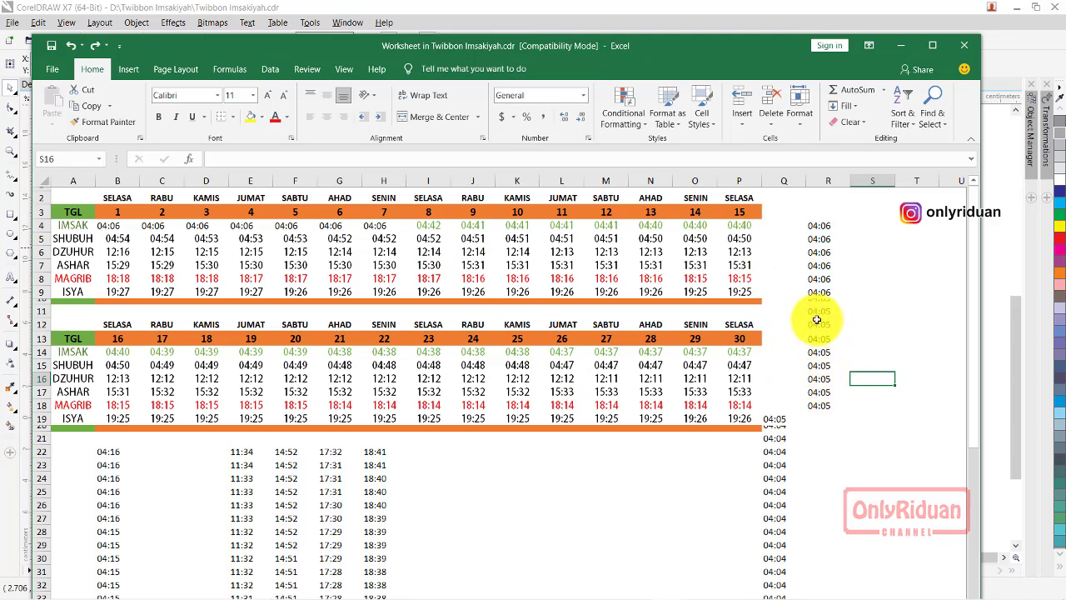
Step: Fill the Imsak cells for days 8 to 15 with 04:05
left_click(818, 311)
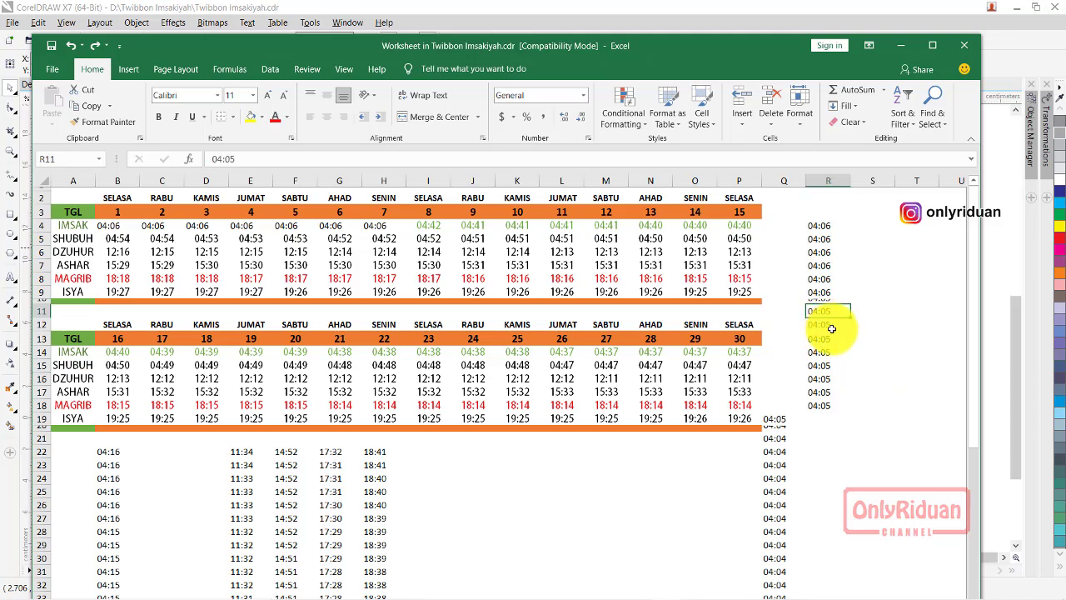
key("ctrl+c")
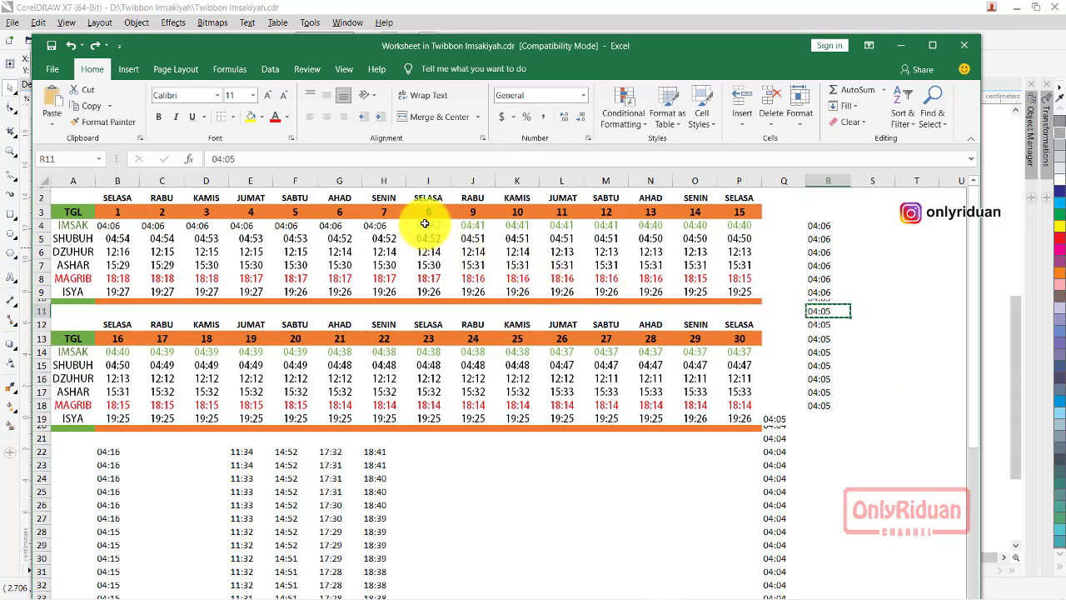
left_click_drag(425, 224, 729, 219)
key("ctrl+v")
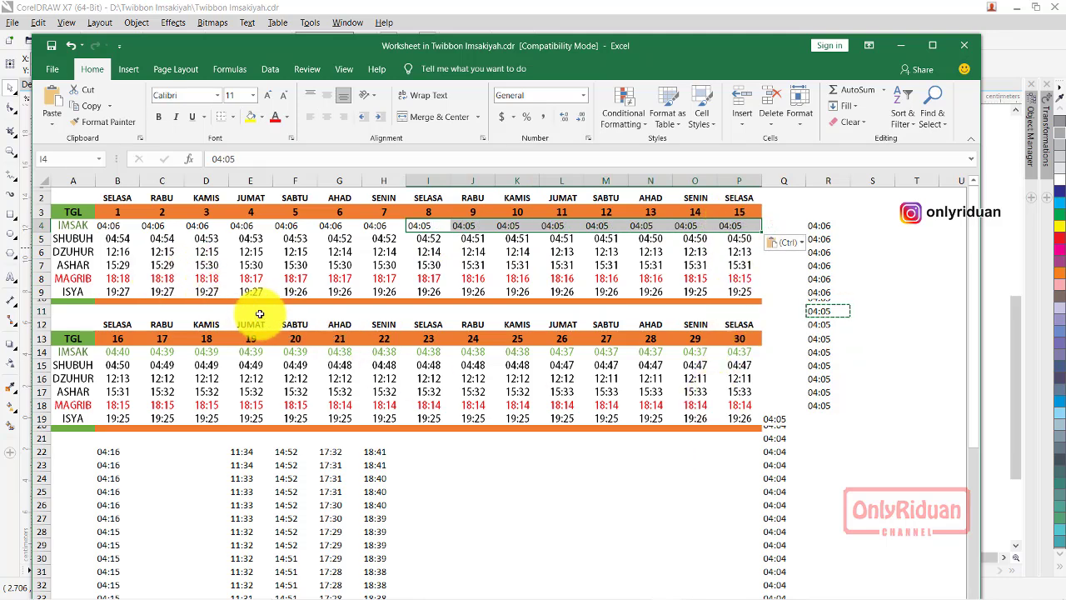
key("Escape")
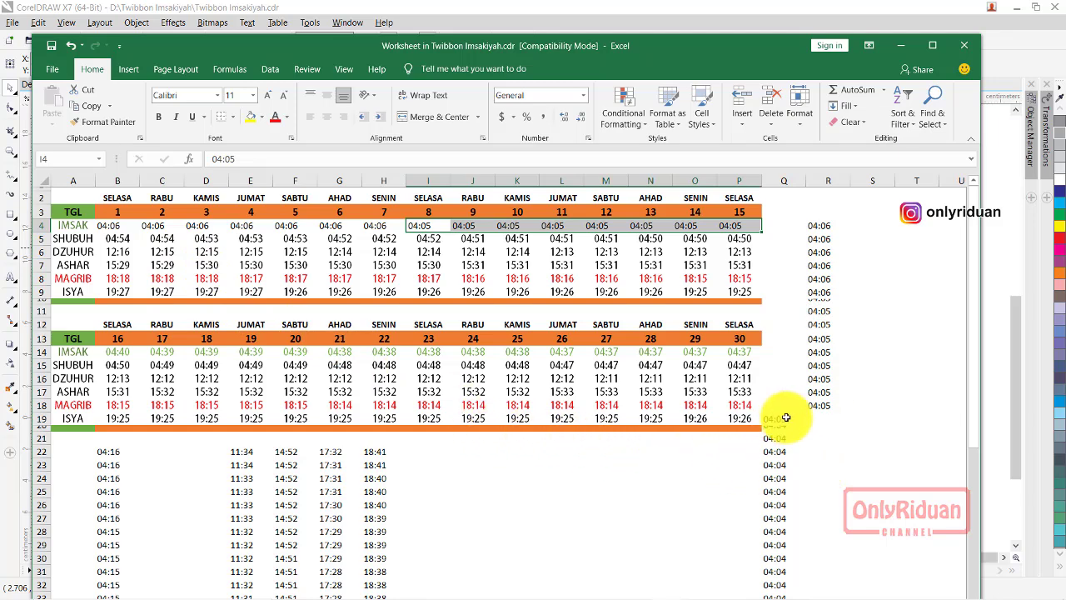
Step: Set the day 16 Imsak cell in the second table to 04:05
scroll(791, 421, "down", 2)
left_click(895, 376)
scroll(583, 400, "up", 1)
scroll(649, 424, "up", 1)
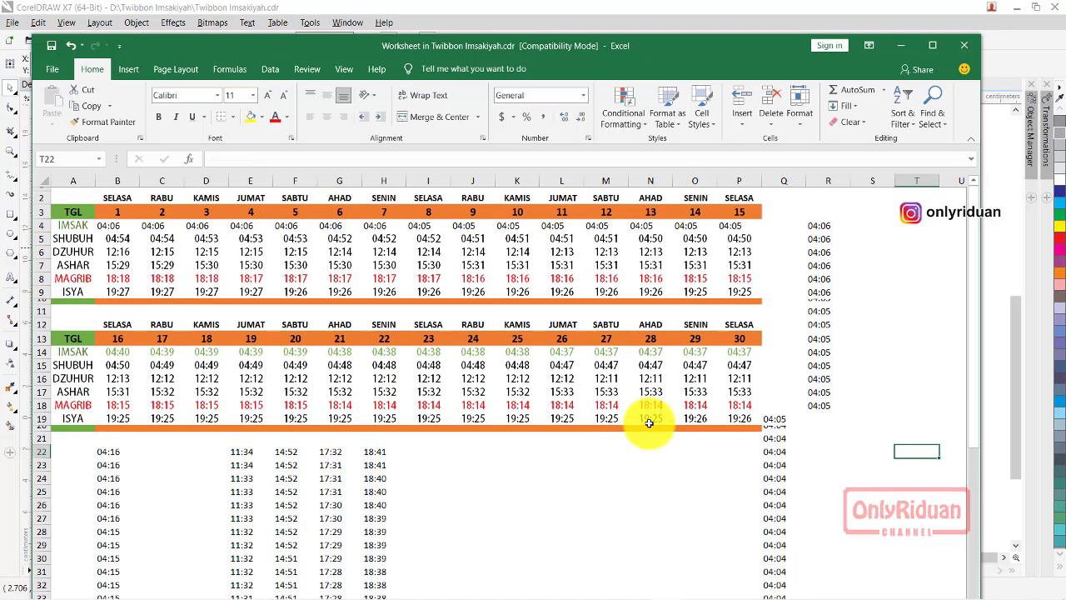
left_click(778, 421)
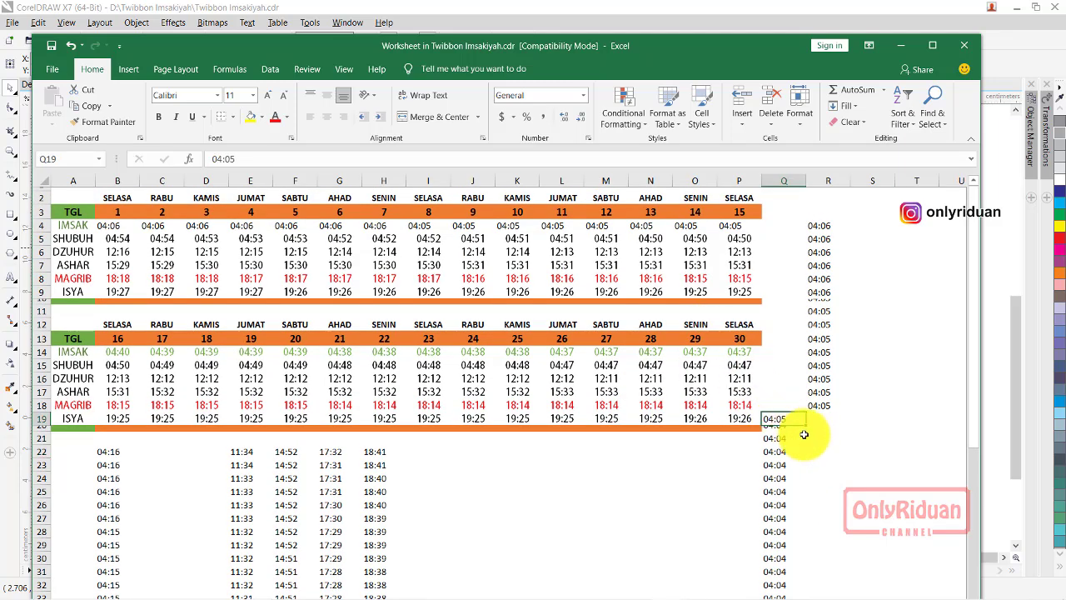
key("ctrl+c")
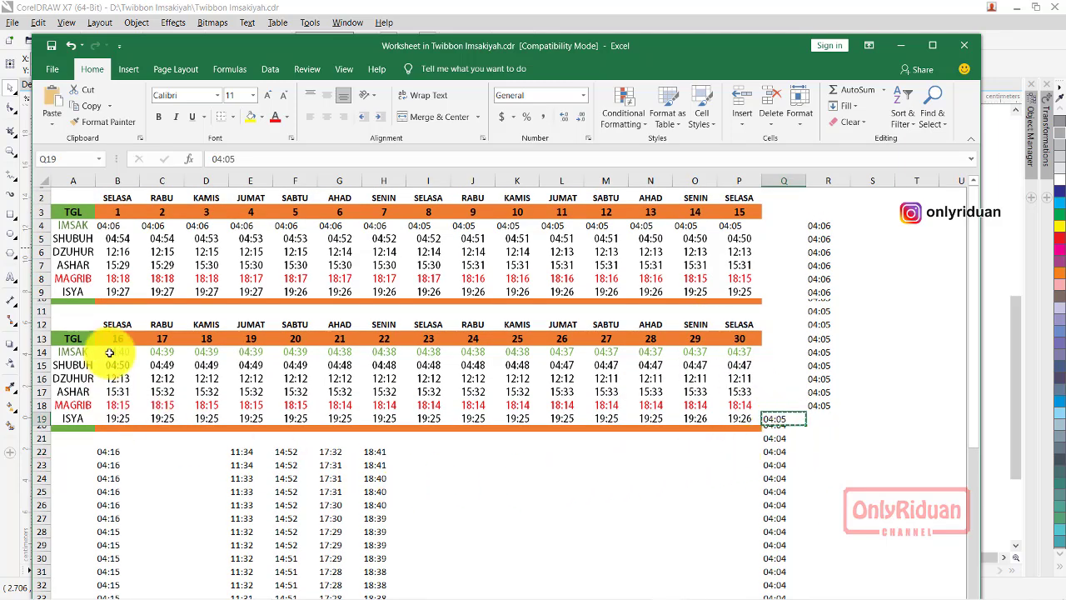
left_click(114, 354)
key("ctrl+v")
left_click(504, 479)
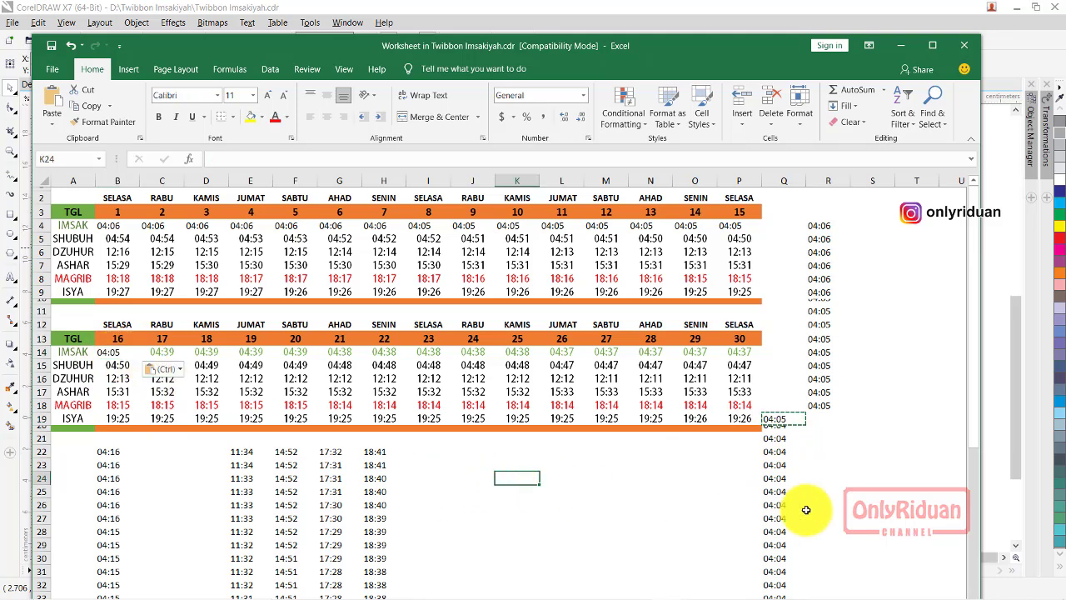
Step: Fill days 17 to 30 with 04:04 and select the used helper times beside the table
left_click(789, 439)
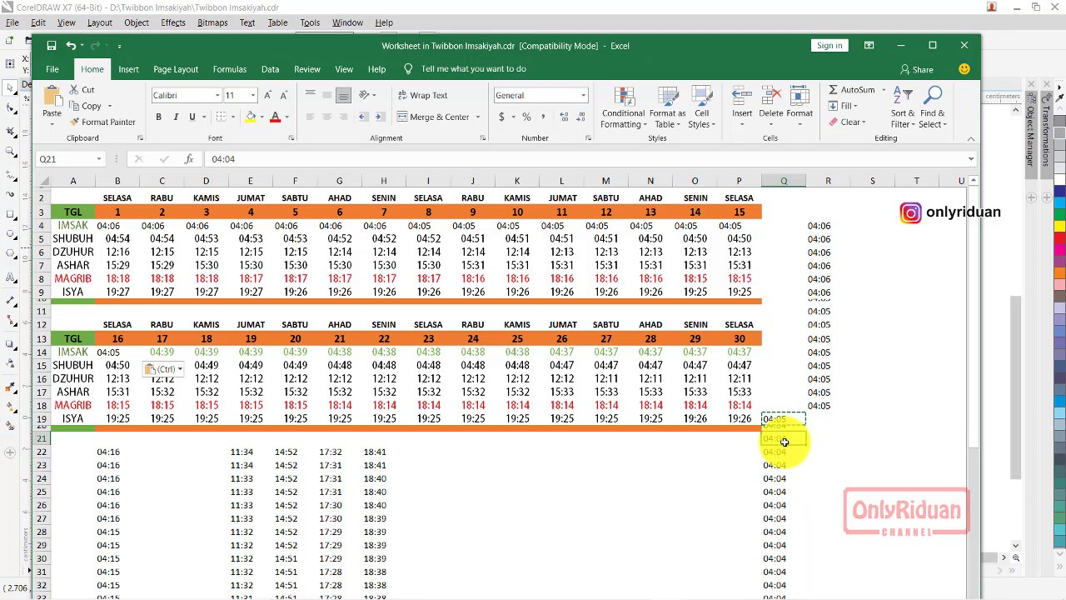
key("ctrl+c")
left_click_drag(162, 351, 521, 365)
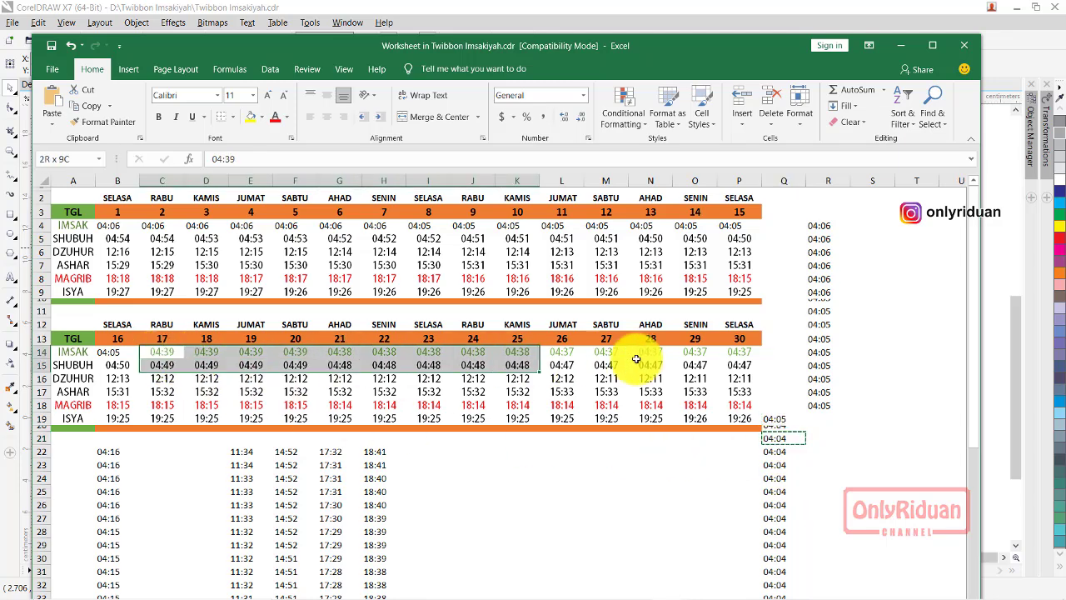
left_click_drag(635, 359, 732, 348)
key("ctrl+v")
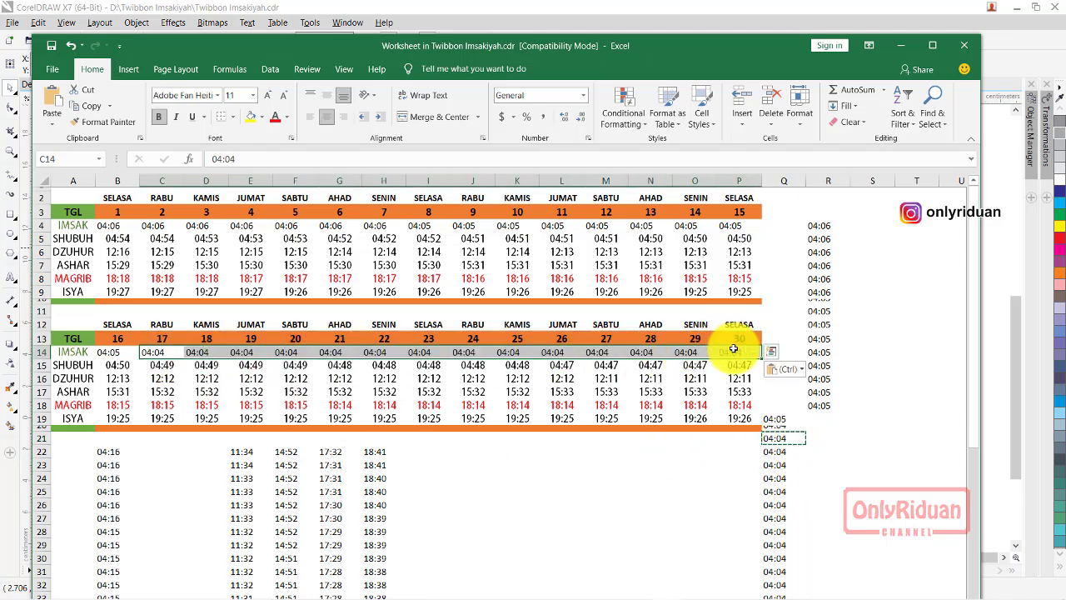
left_click(658, 491)
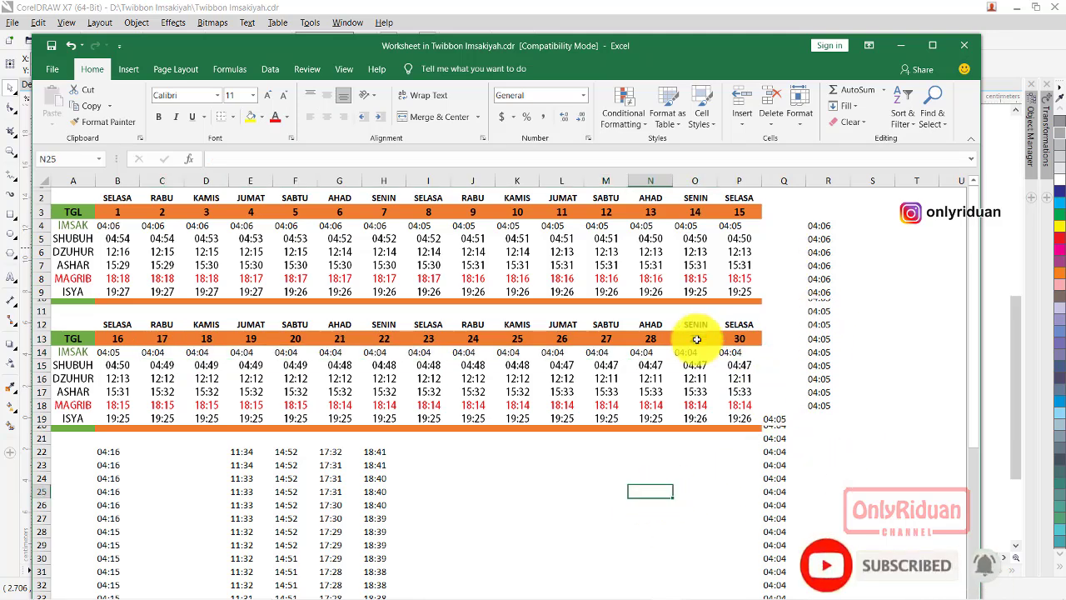
mouse_move(783, 226)
left_mouse_down()
mouse_move(824, 274)
mouse_move(856, 455)
left_mouse_up()
scroll(832, 454, "up", 4)
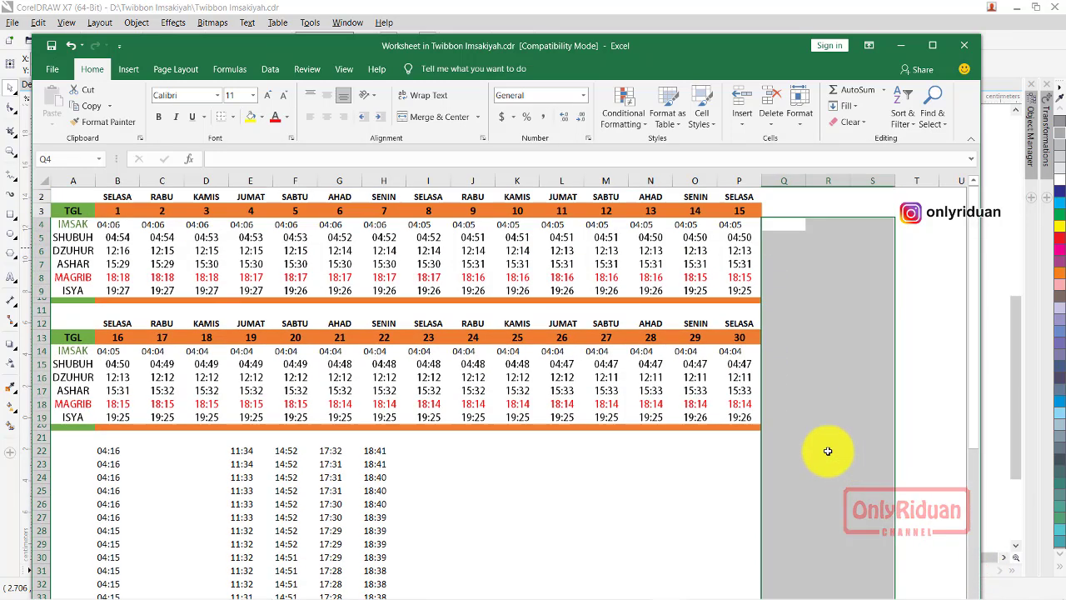
Step: Bring the B22:B51 times into column Q at Q3, then copy the first 15
left_click(695, 530)
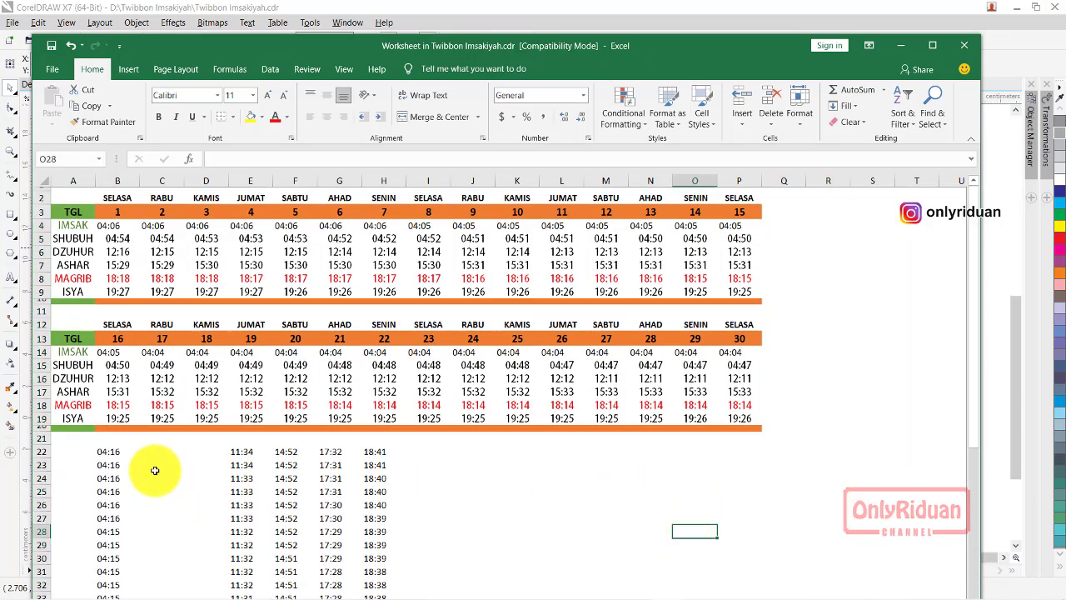
left_click_drag(109, 451, 112, 588)
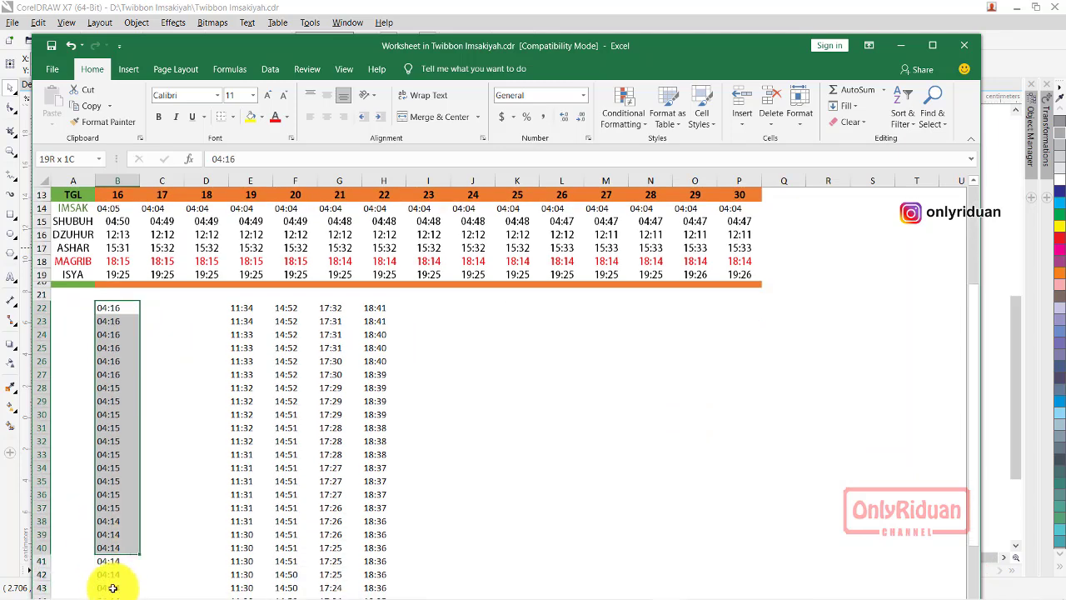
left_click_drag(112, 588, 111, 515)
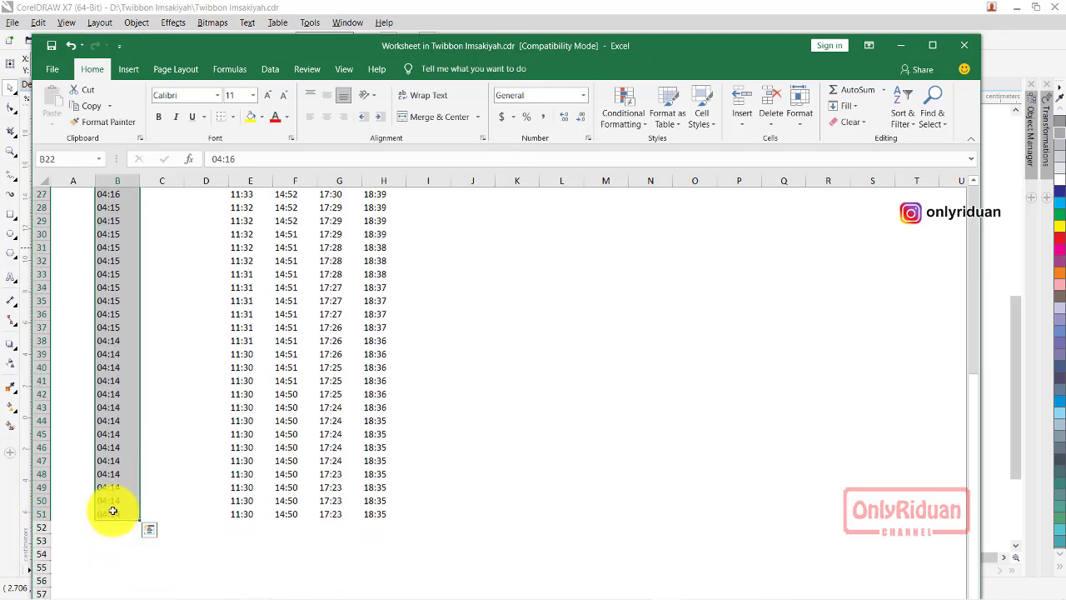
key("ctrl+c")
scroll(350, 492, "up", 7)
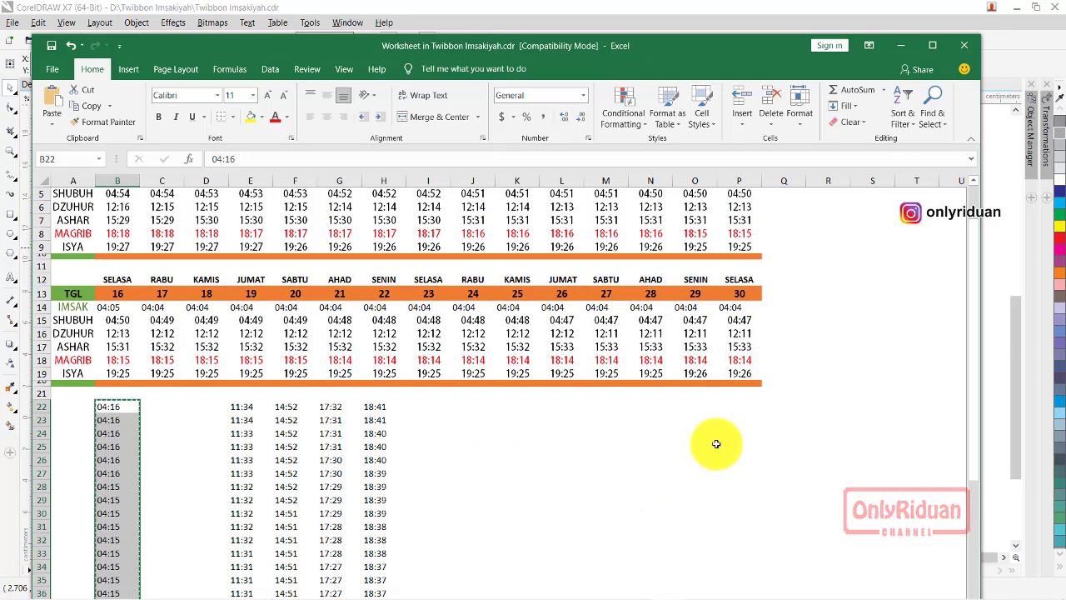
scroll(716, 444, "up", 1)
left_click(792, 212)
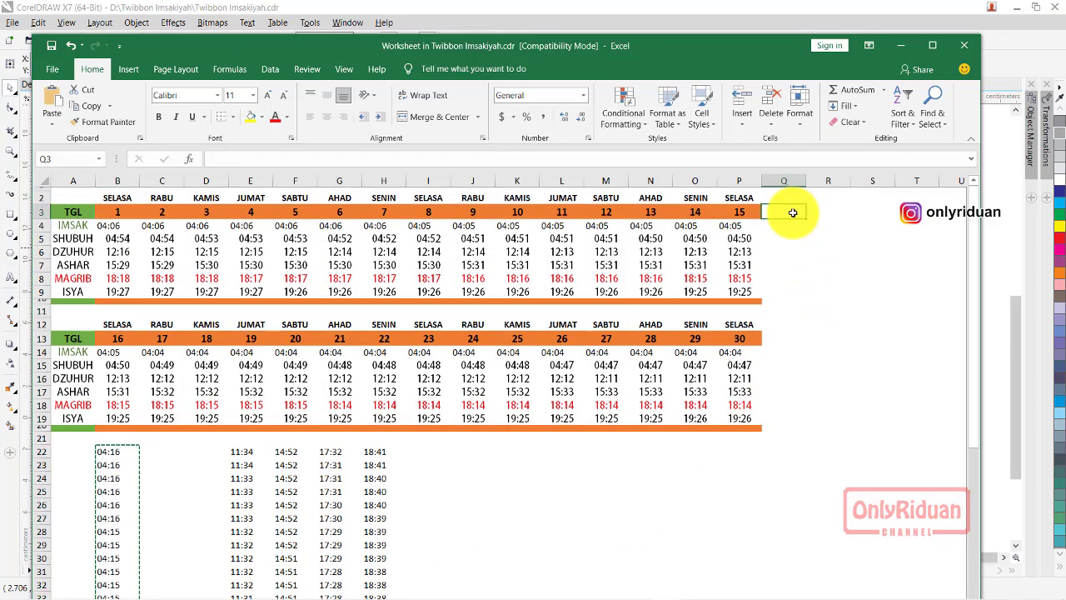
key("ctrl+v")
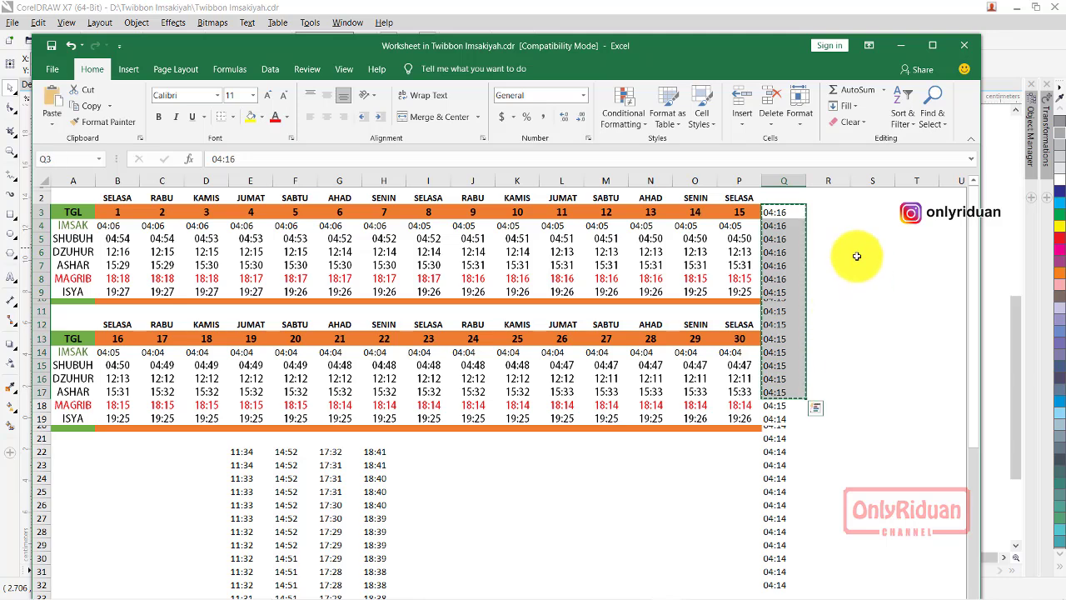
key("ctrl+c")
Step: Duplicate the helper times into column R and fill Shubuh dates 1–6 with 04:16
left_click(831, 211)
key("Return")
left_click(881, 350)
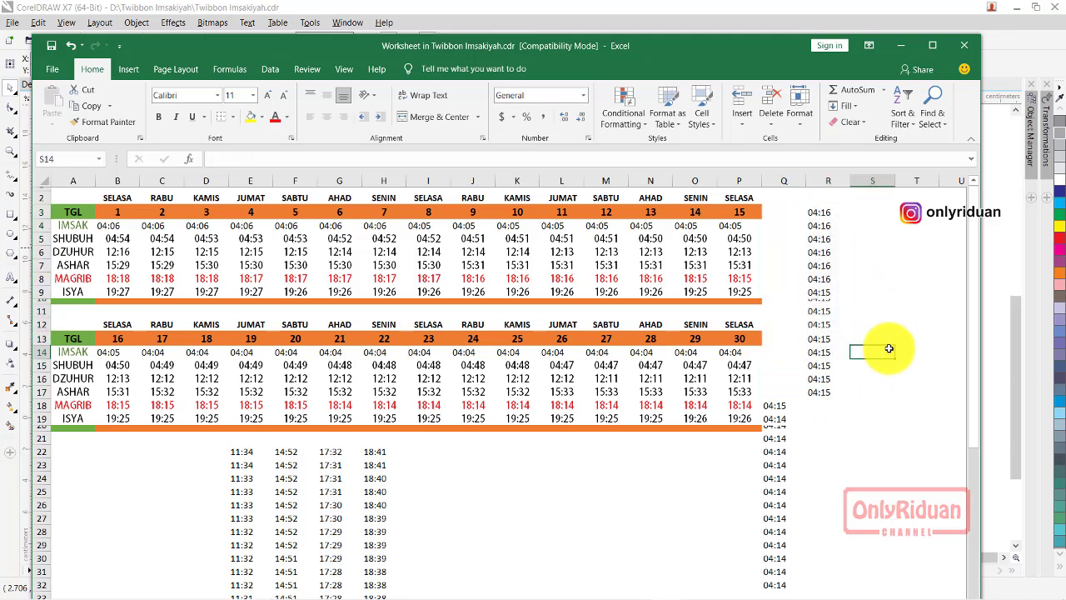
left_click(822, 213)
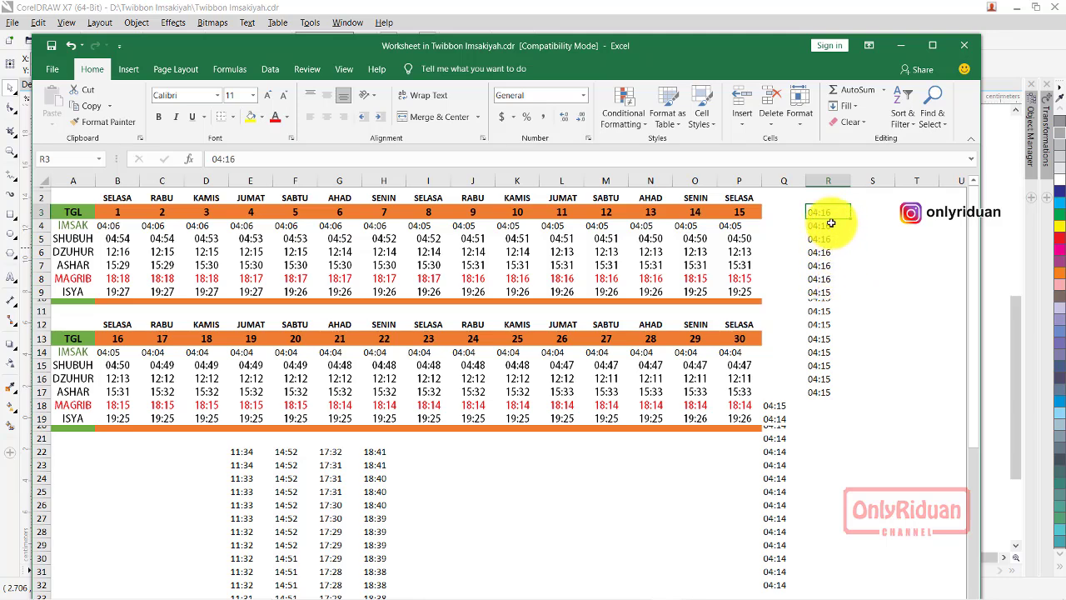
key("ctrl+c")
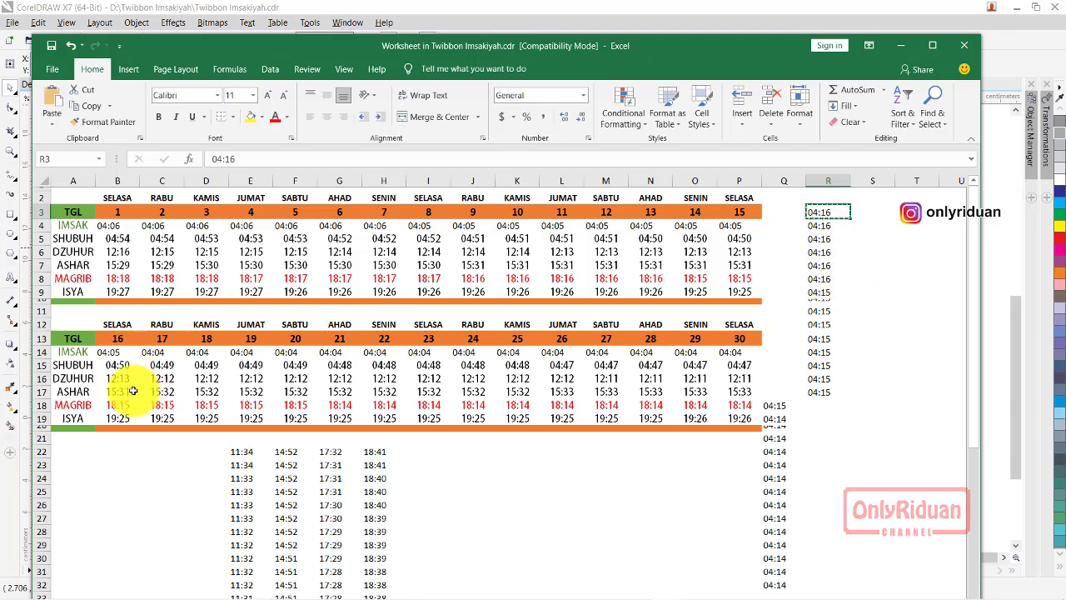
left_click_drag(117, 238, 319, 234)
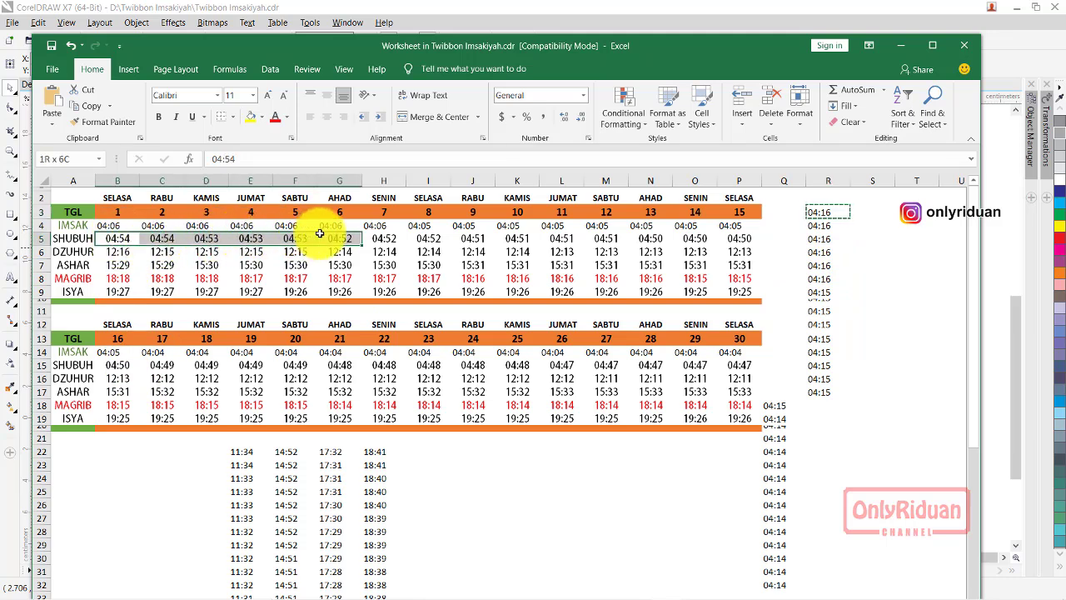
key("ctrl+v")
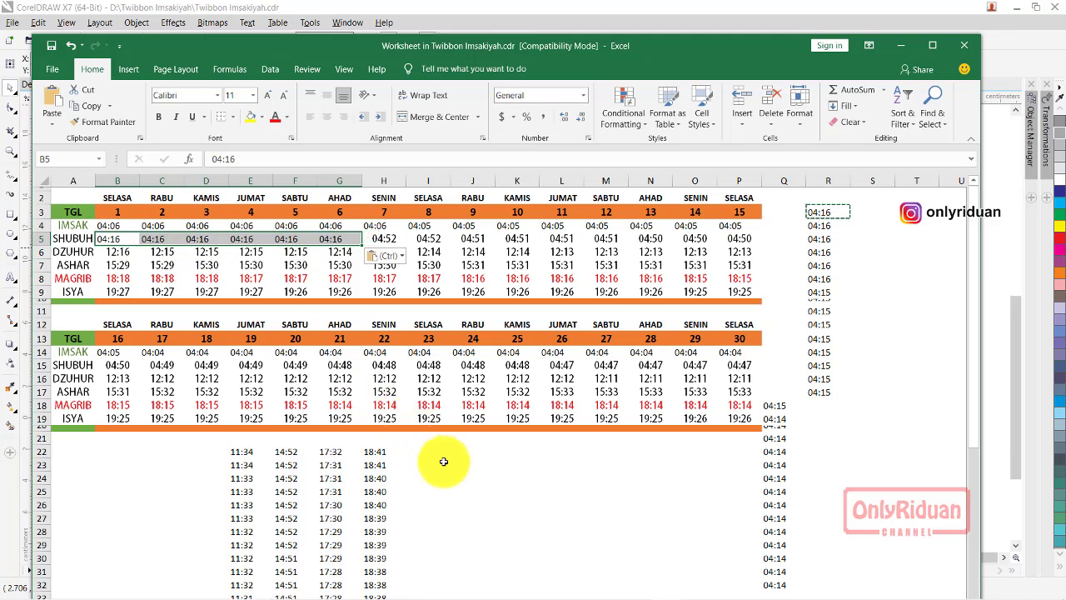
left_click(870, 289)
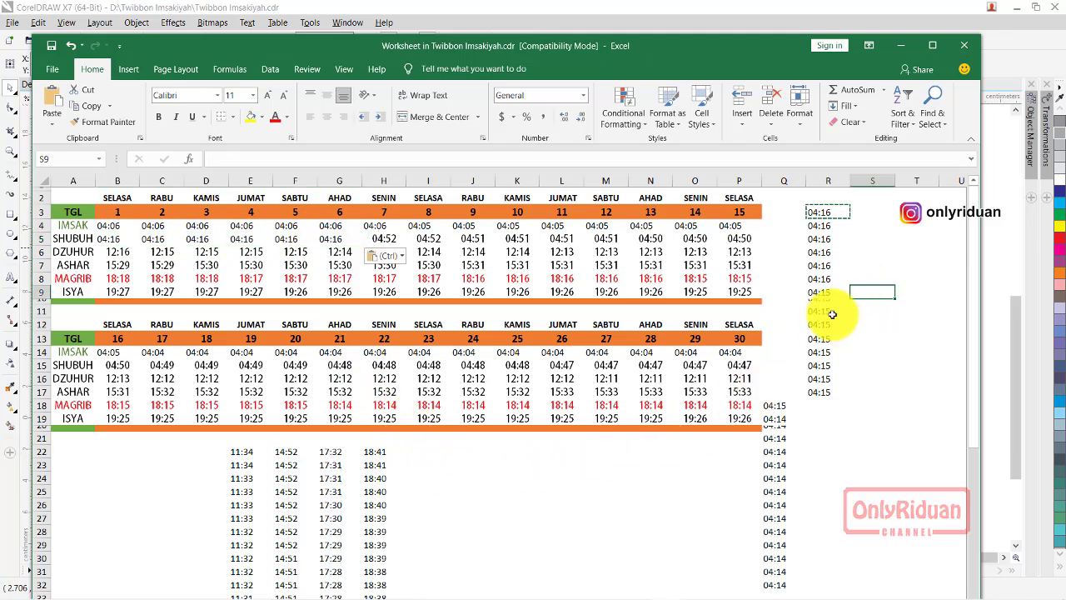
Step: Fill Shubuh dates 7 to 15 with 04:15 copied from R9
left_click(816, 292)
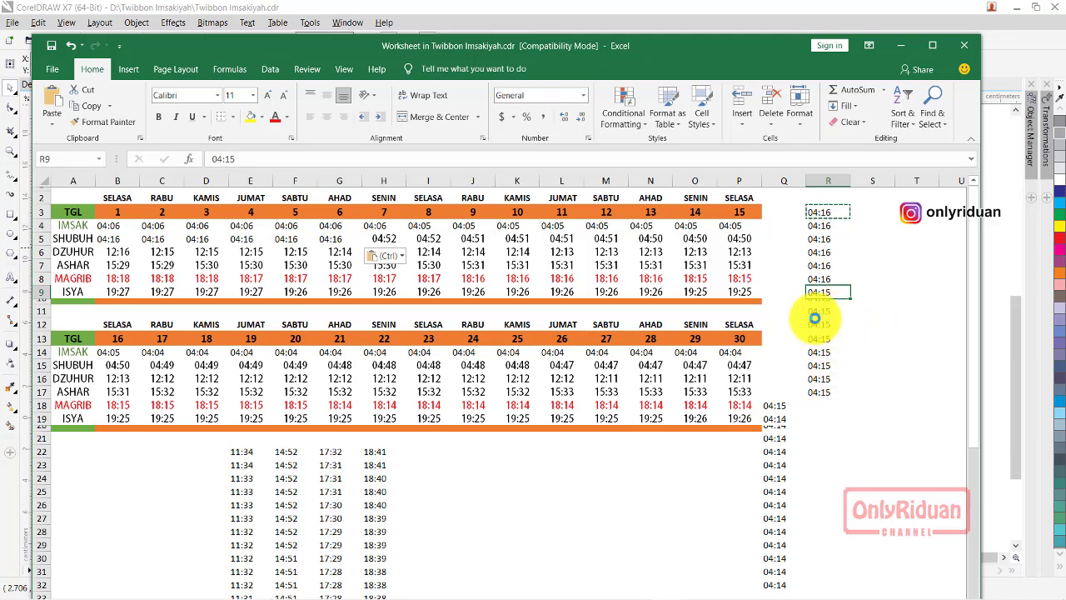
key("ctrl+c")
left_click(384, 238)
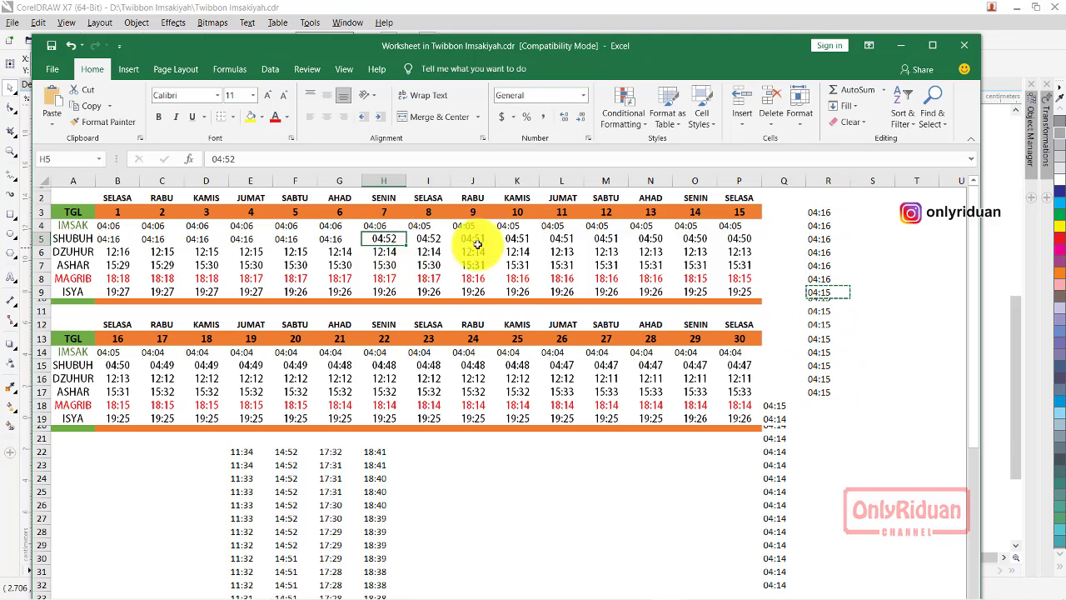
left_click_drag(477, 244, 738, 239)
key("ctrl+v")
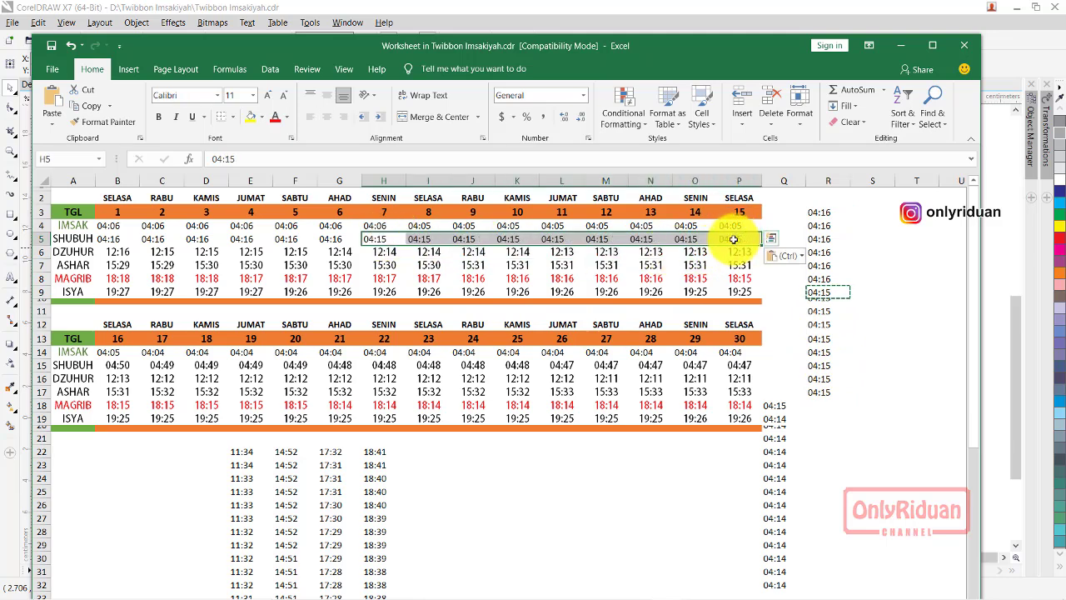
left_click(554, 497)
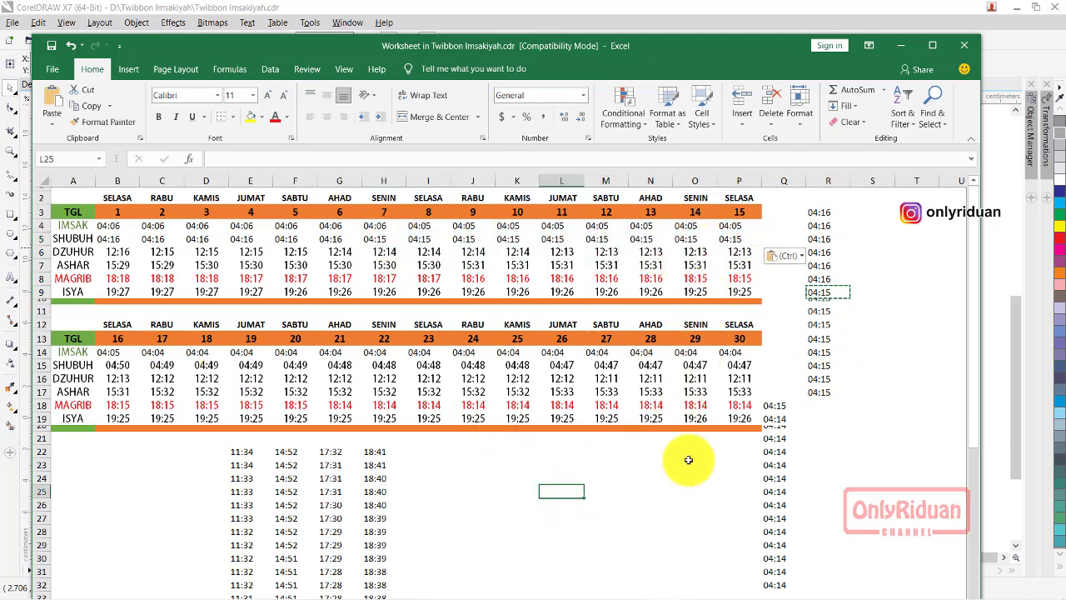
Step: Set Shubuh for date 16 to 04:15 copied from Q18
left_click(783, 406)
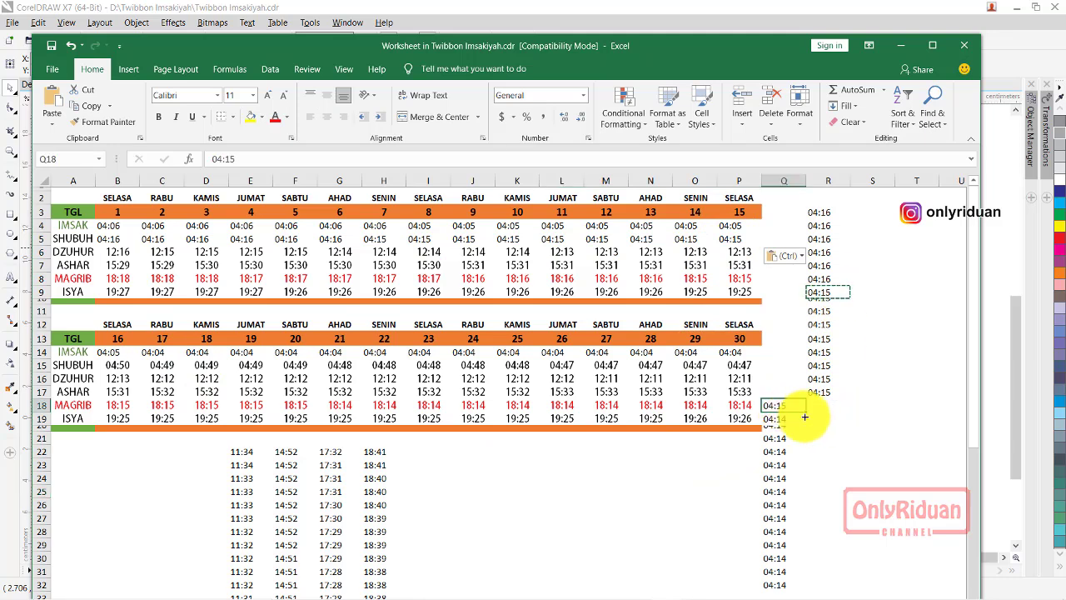
key("ctrl+c")
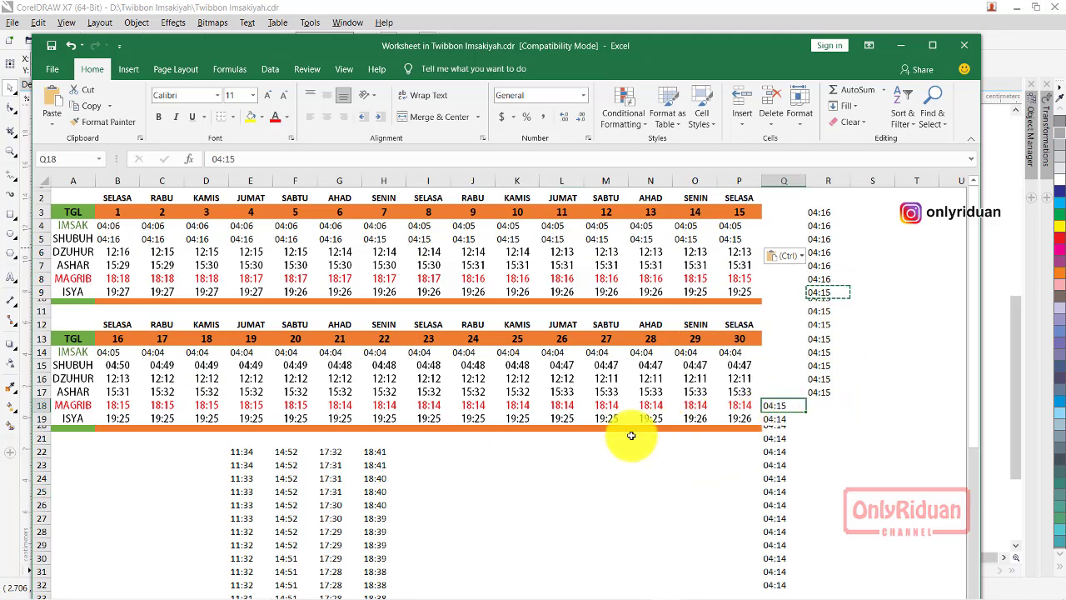
left_click(116, 367)
key("ctrl+v")
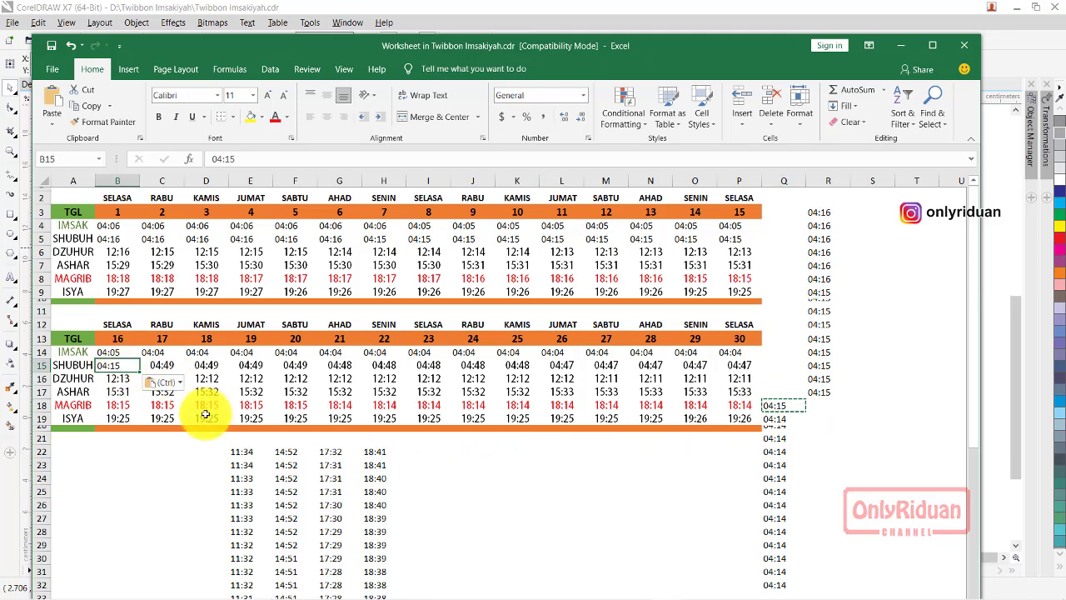
left_click(654, 480)
left_click(513, 488)
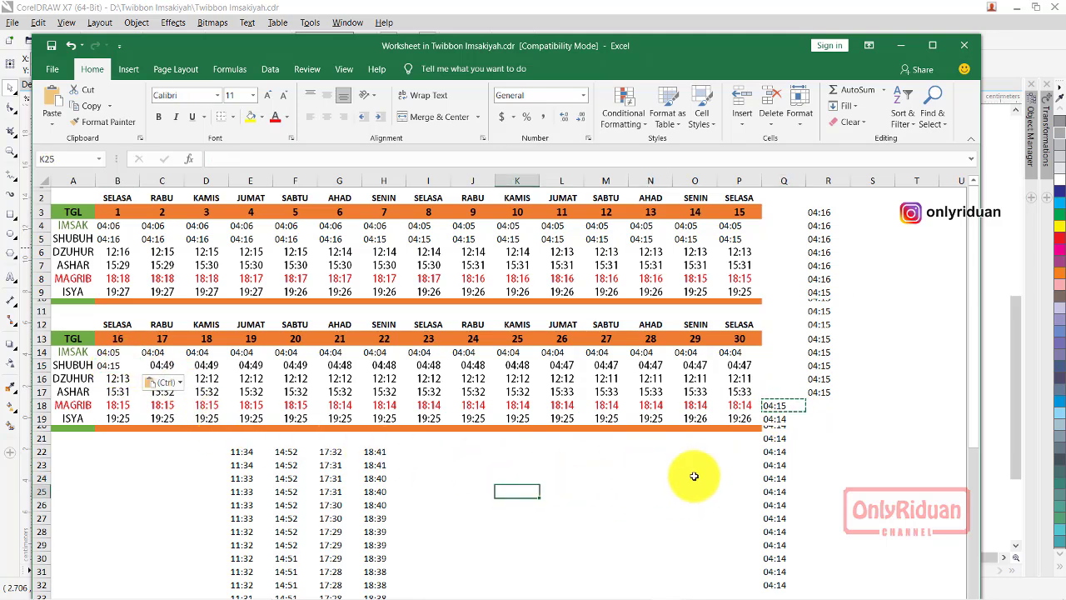
Step: Fill Shubuh dates 17 to 30 with 04:14, then select the leftover Q–R helper times to clear
left_click(777, 420)
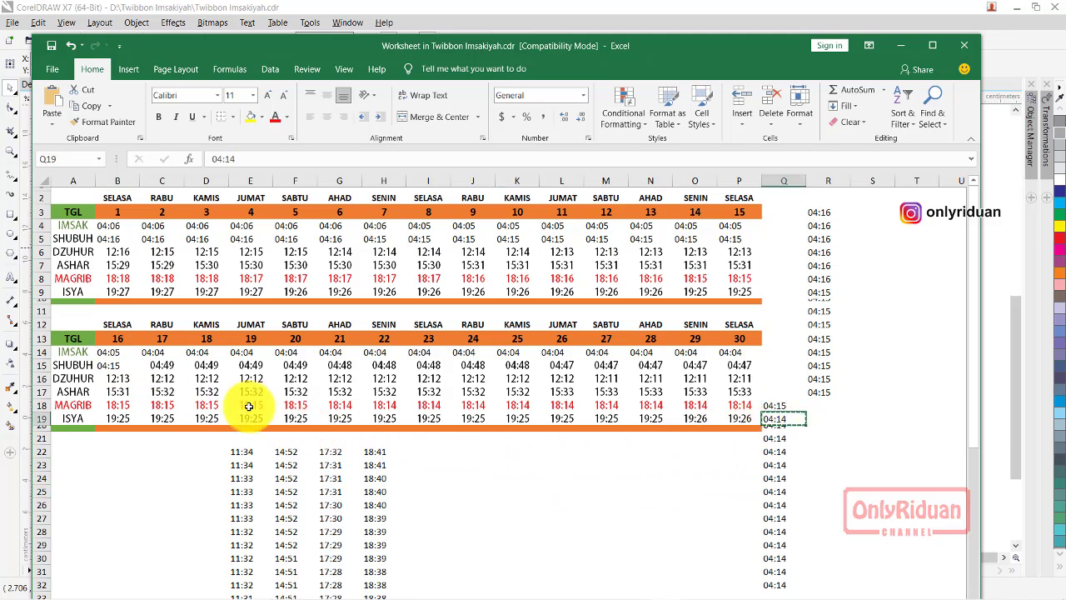
left_click(162, 364)
left_click_drag(191, 365, 738, 360)
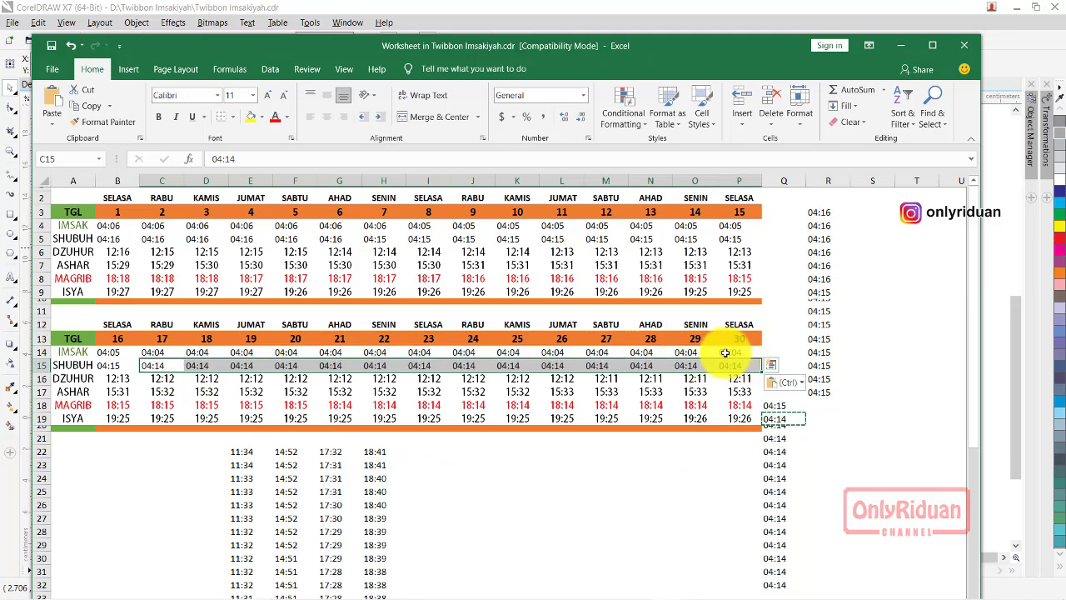
key("ctrl+v")
left_click(591, 480)
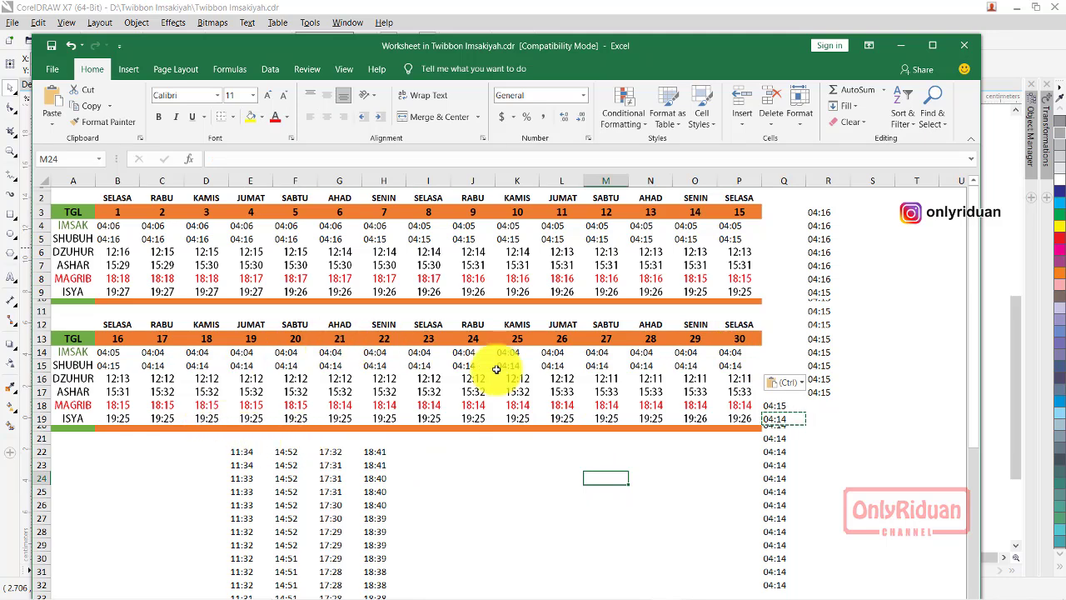
left_click_drag(783, 210, 845, 472)
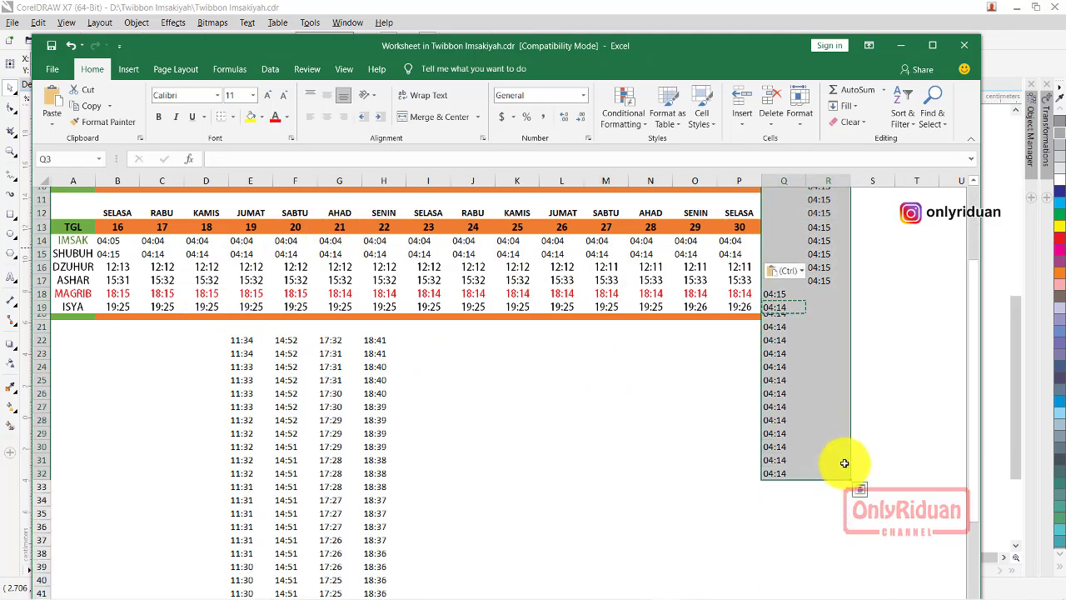
key("ctrl+z")
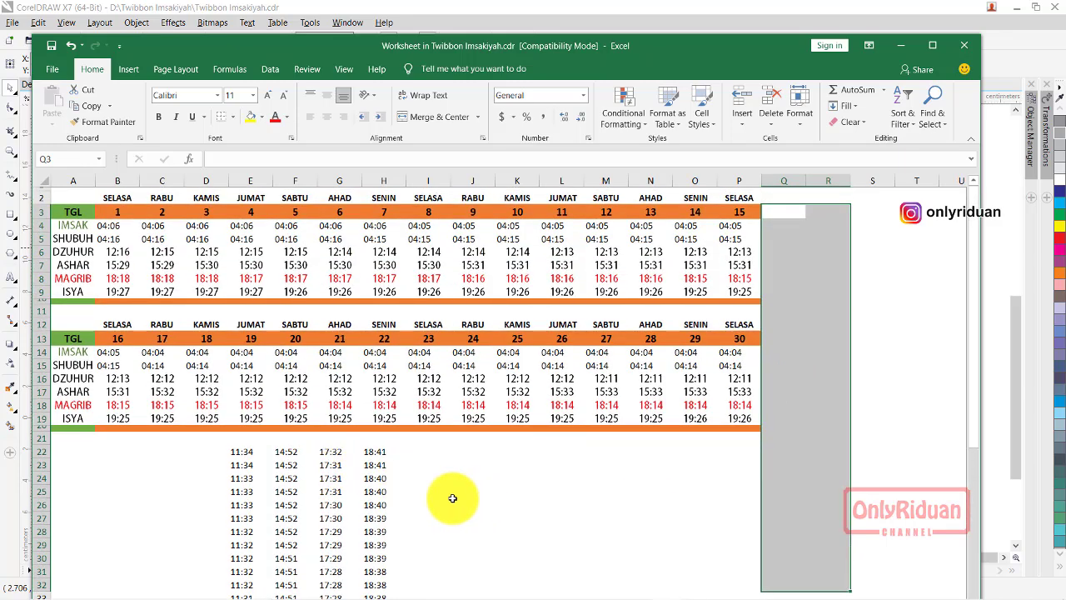
Step: Copy the midday times from column E below the table into column Q at Q3
mouse_move(242, 452)
left_mouse_down()
mouse_move(239, 593)
mouse_move(237, 569)
mouse_move(248, 567)
left_mouse_up()
key("ctrl+c")
scroll(524, 423, "up", 6)
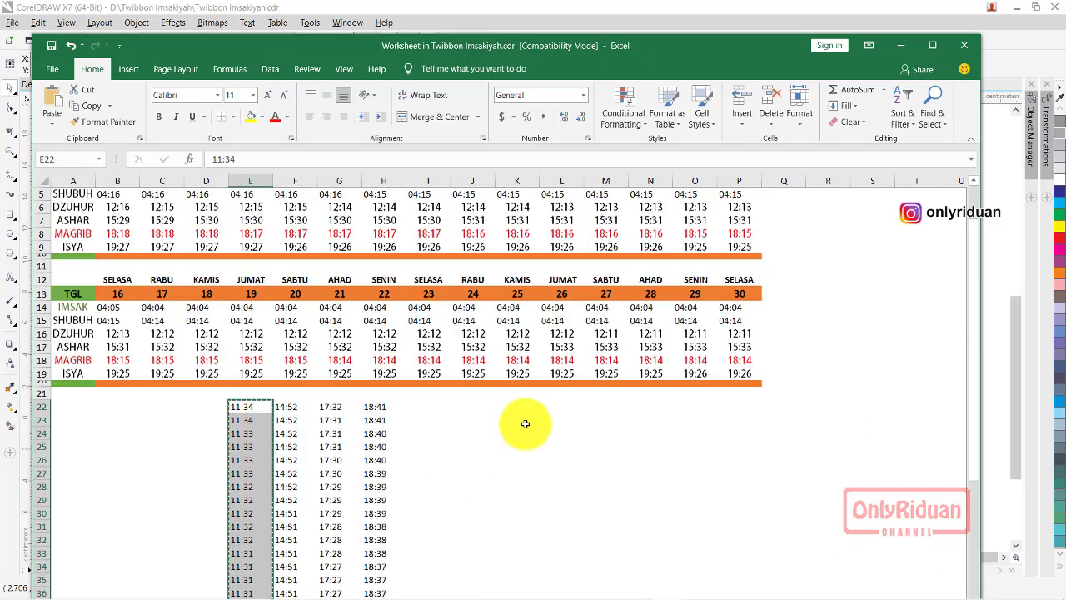
scroll(740, 309, "up", 1)
left_click(787, 211)
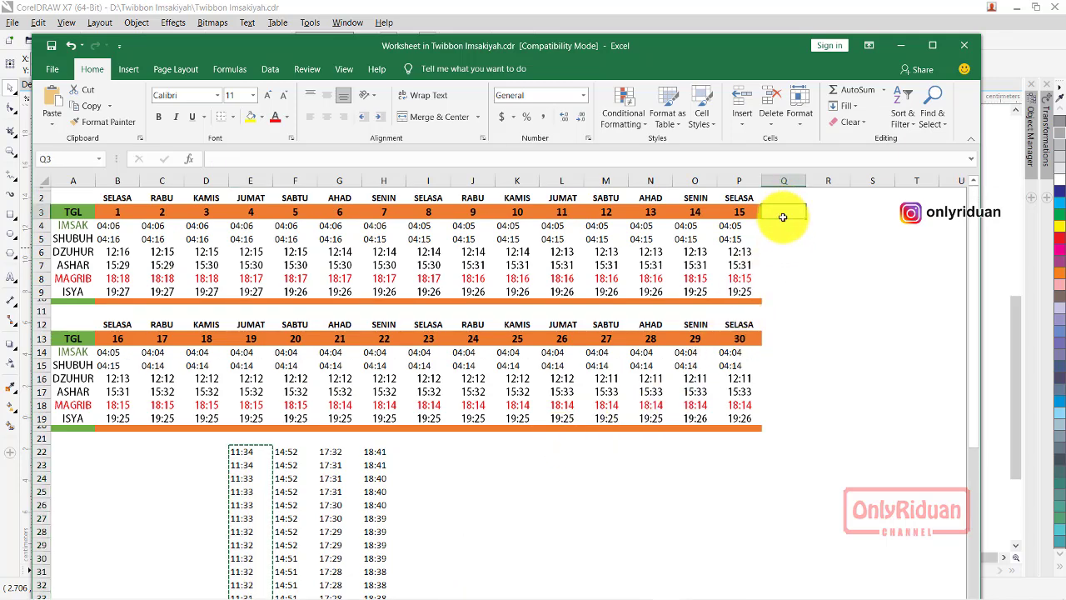
key("Return")
left_click(836, 300)
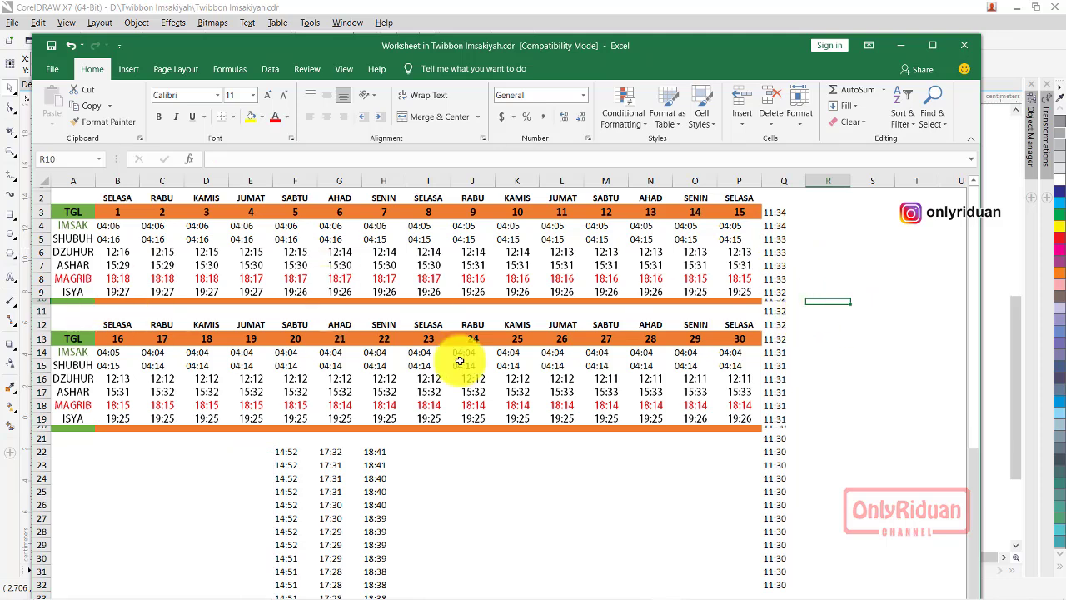
Step: Take the first fifteen midday times, 11:34 to 11:31, from Q3 down for column R
left_click(783, 214)
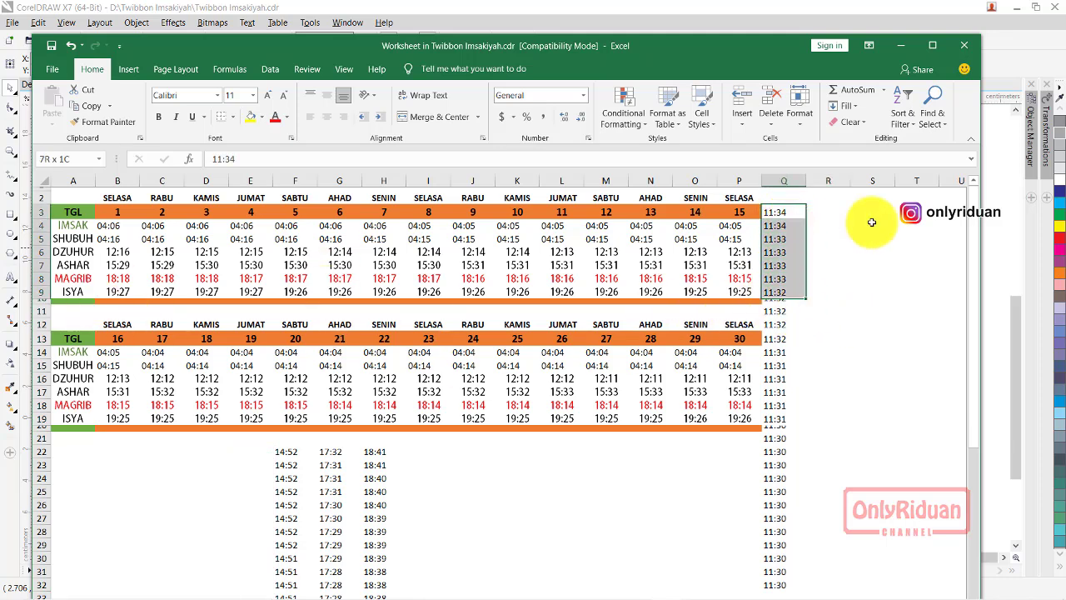
key("shift+Down")
key("shift+Down")
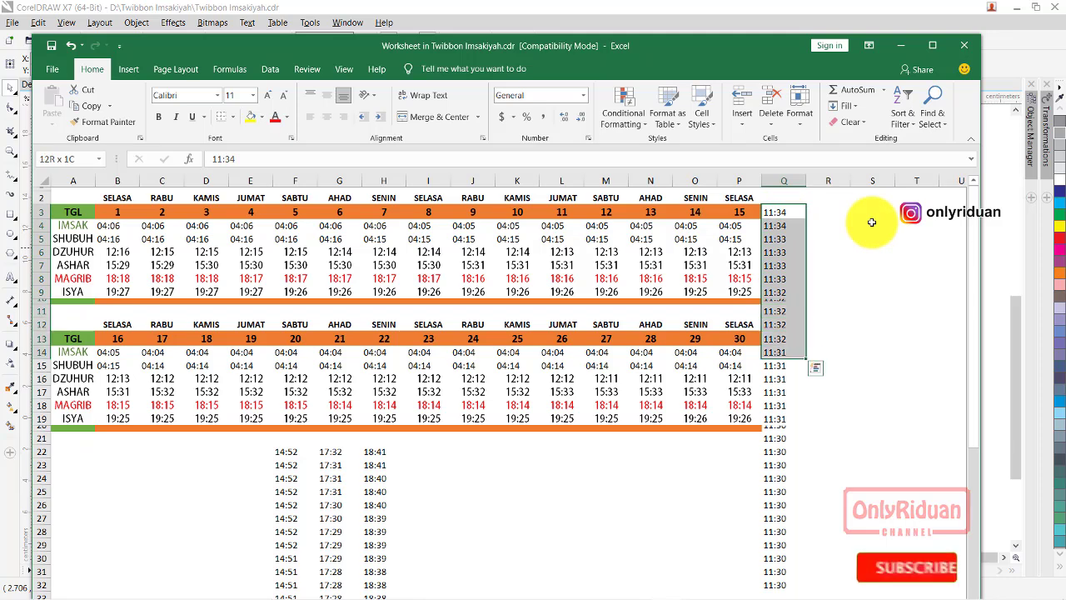
key("shift+Down")
key("shift+Down")
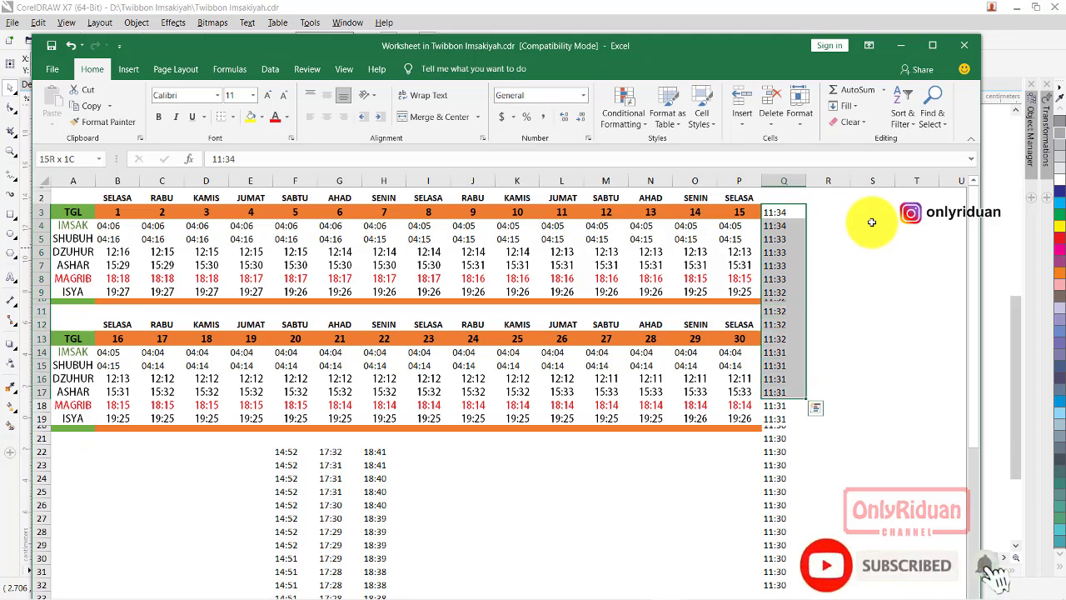
key("ctrl+c")
left_click(828, 203)
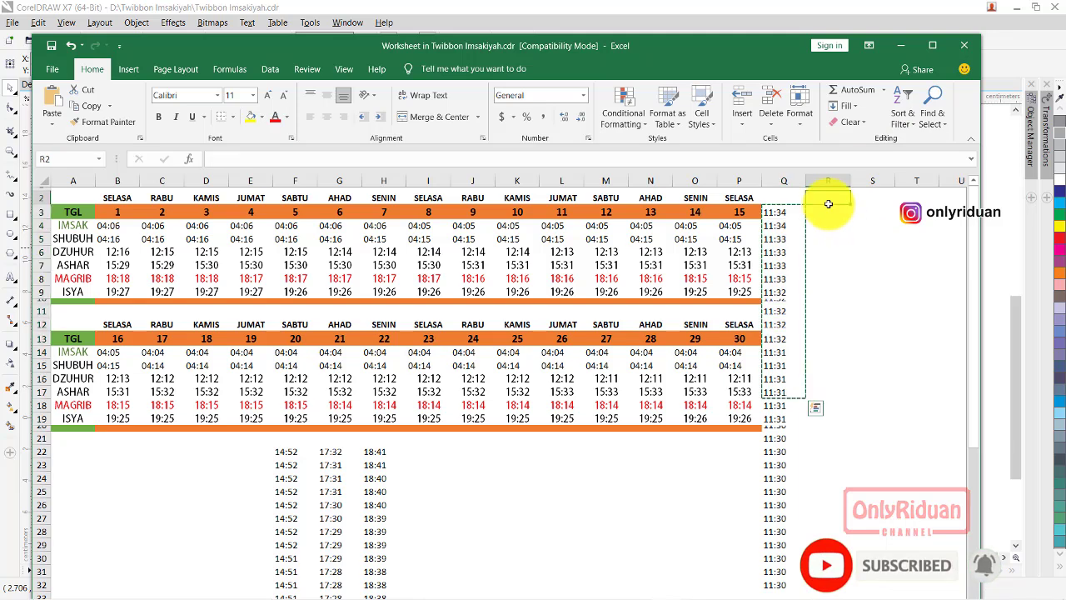
Step: Paste the fifteen helper times into column R and set DZUHUR days 1–2 to 11:34
key("ctrl+v")
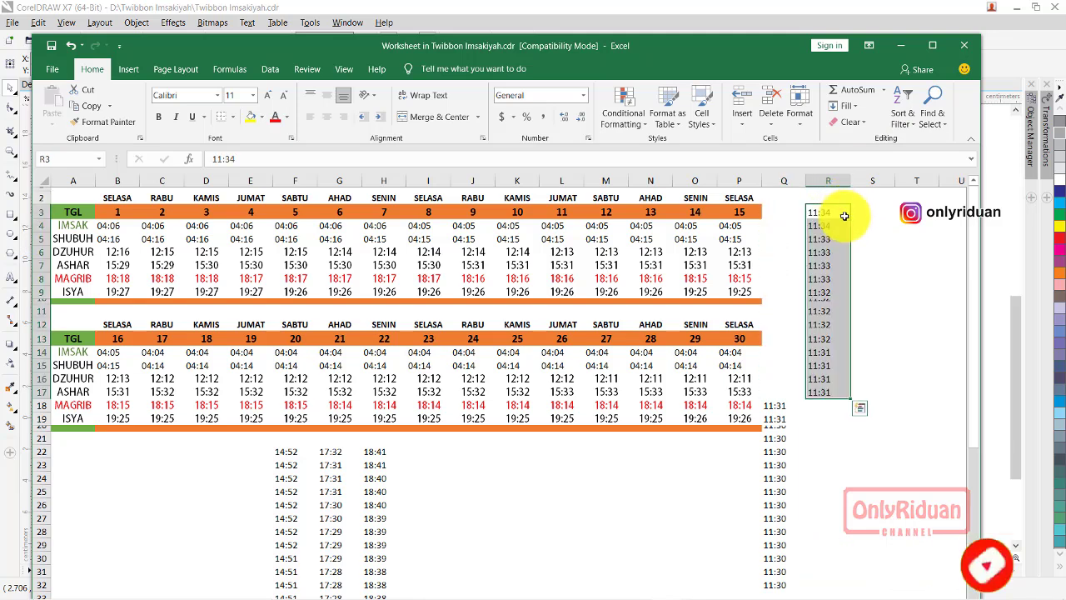
left_click(872, 265)
left_click(828, 213)
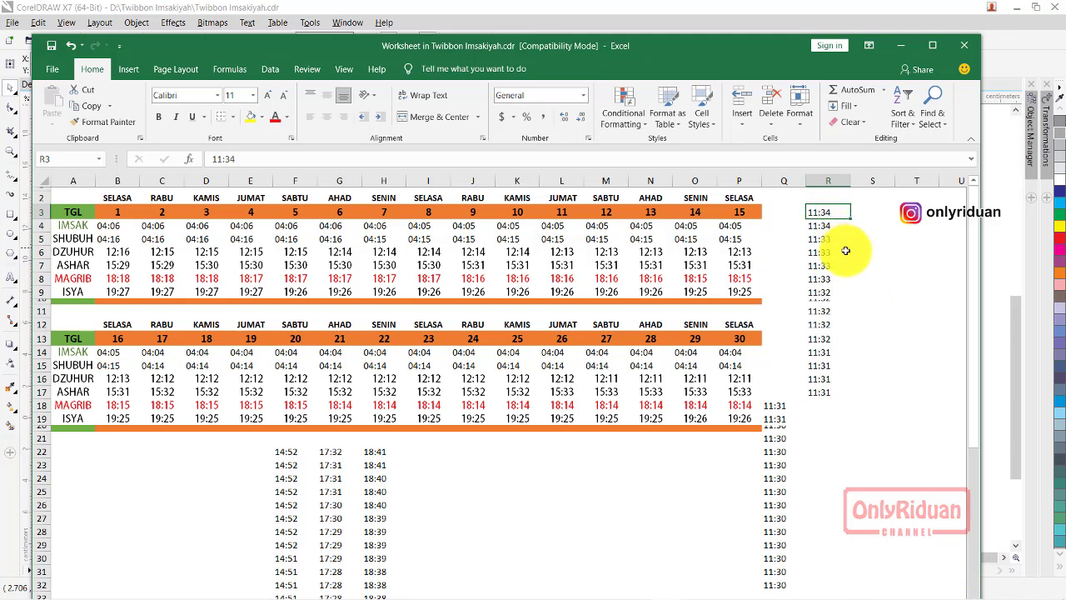
key("ctrl+c")
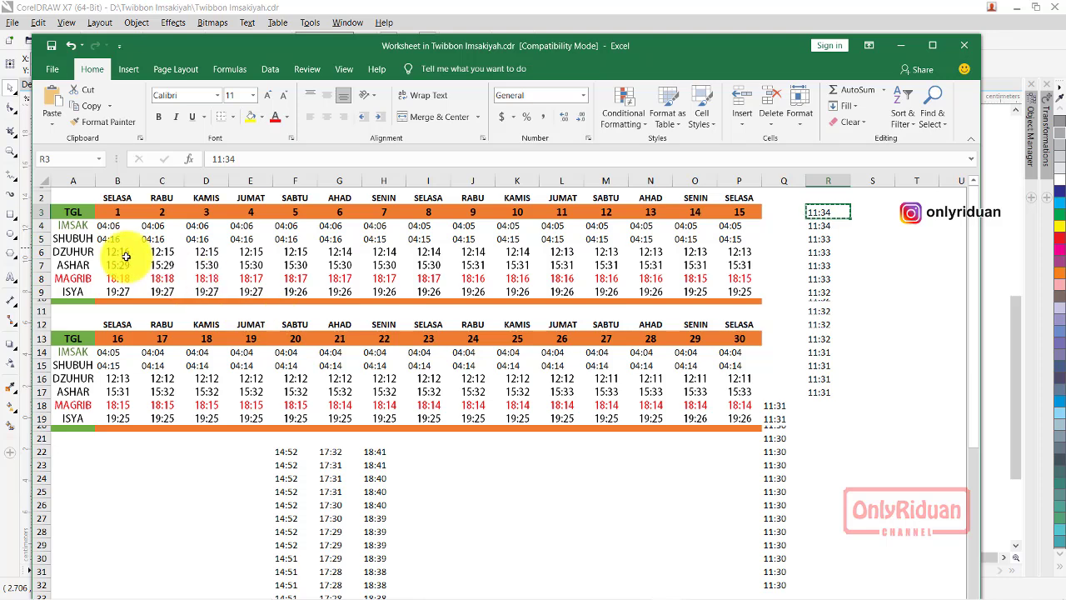
left_click(121, 252)
key("ctrl+v")
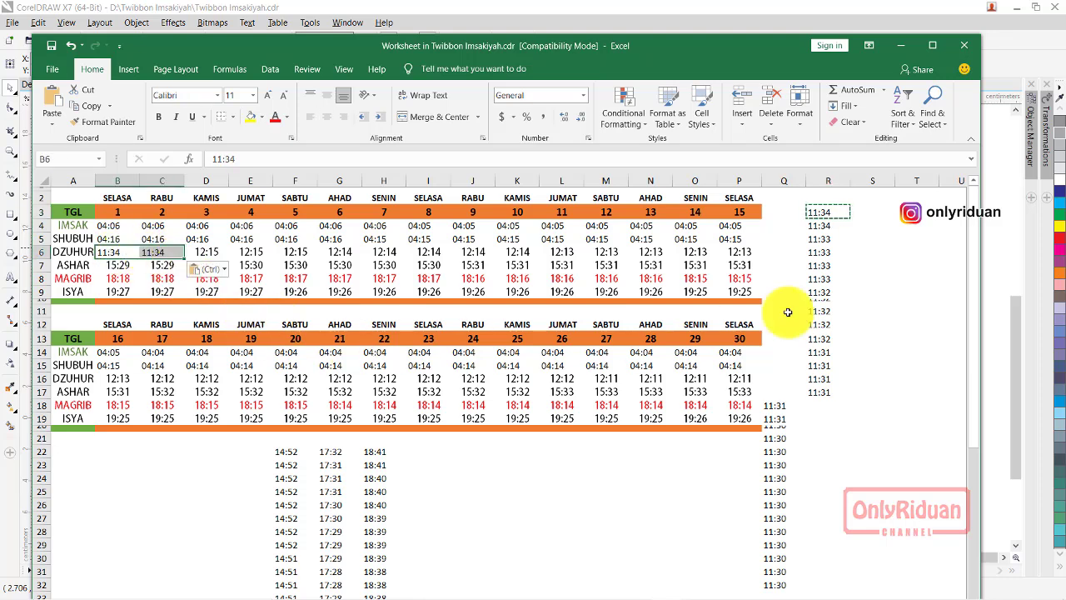
left_click(853, 254)
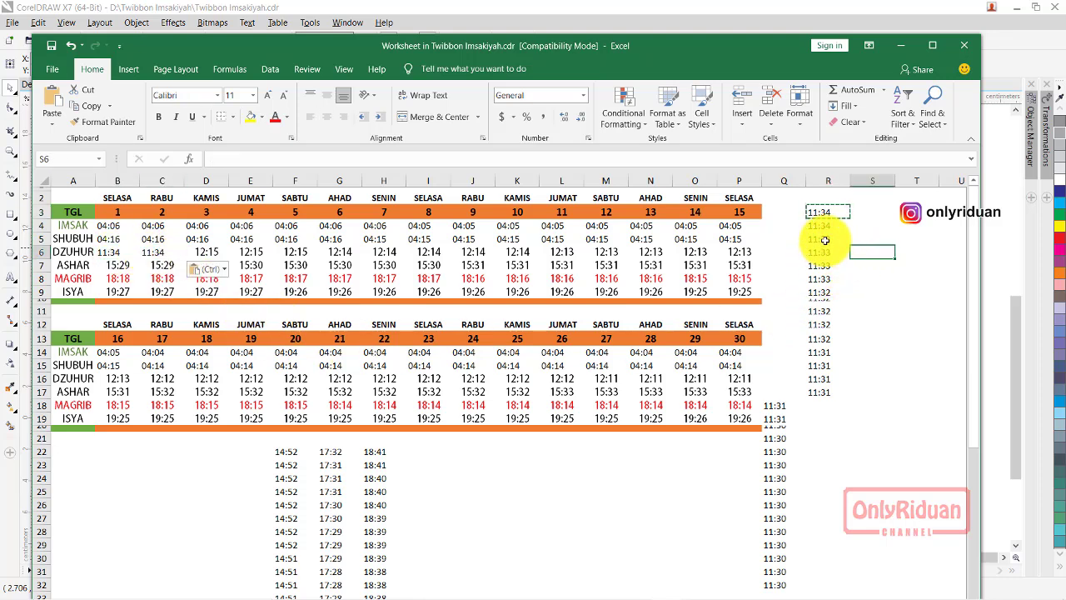
Step: Set DZUHUR to 11:33 for days 3–6 and 11:32 for days 7–11
left_click(824, 240)
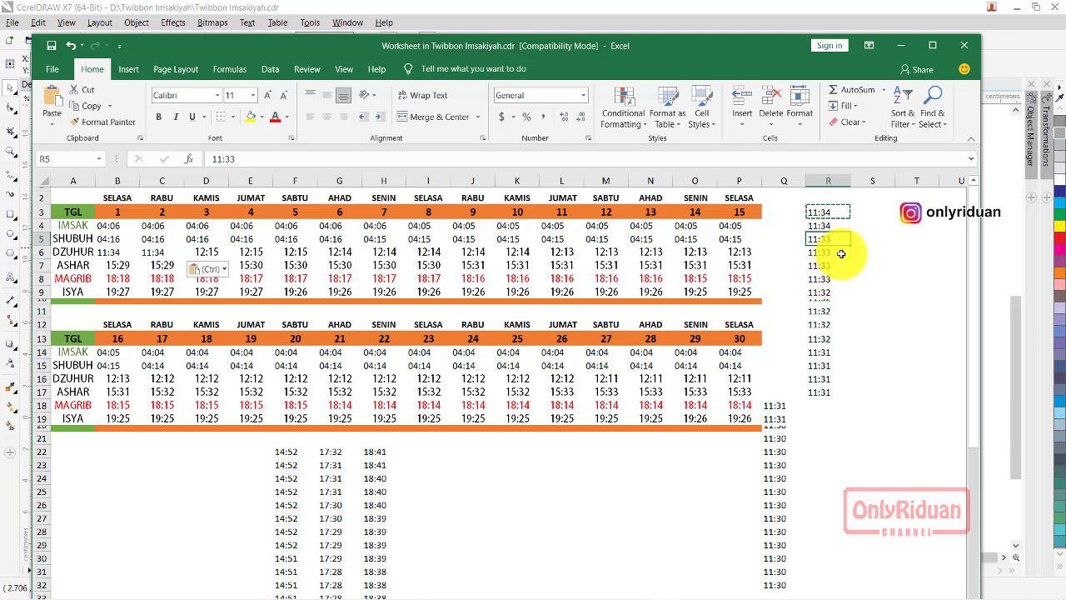
key("ctrl+c")
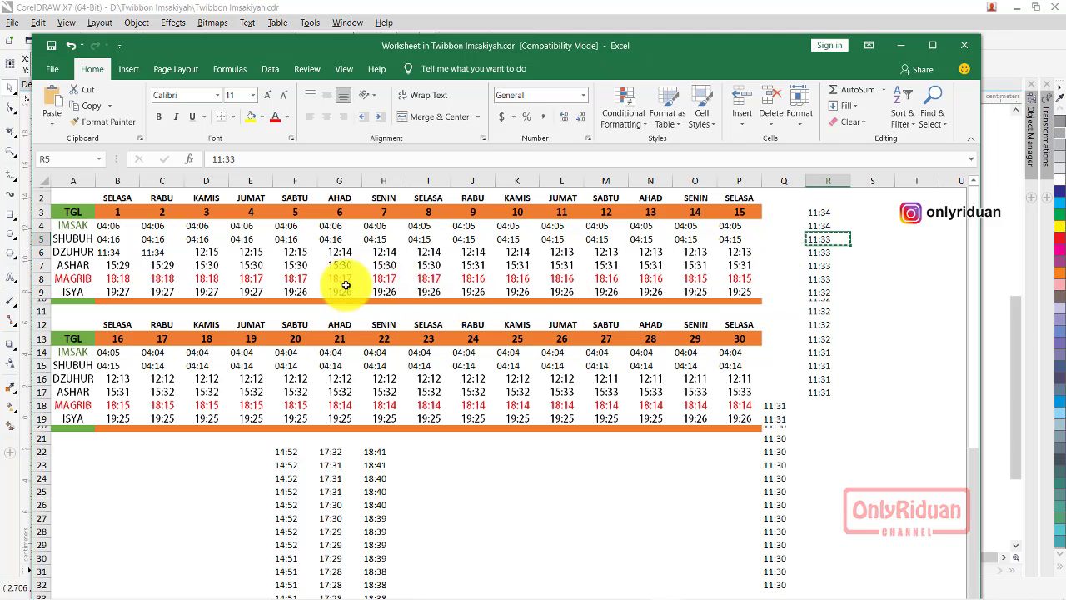
left_click(206, 252)
left_click_drag(206, 252, 329, 253)
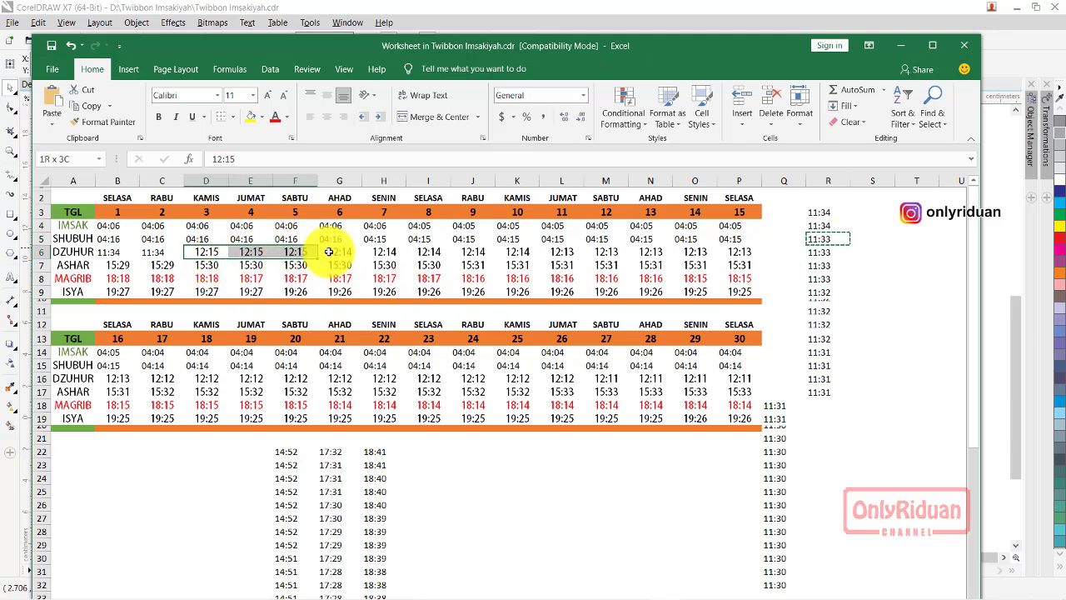
key("ctrl+v")
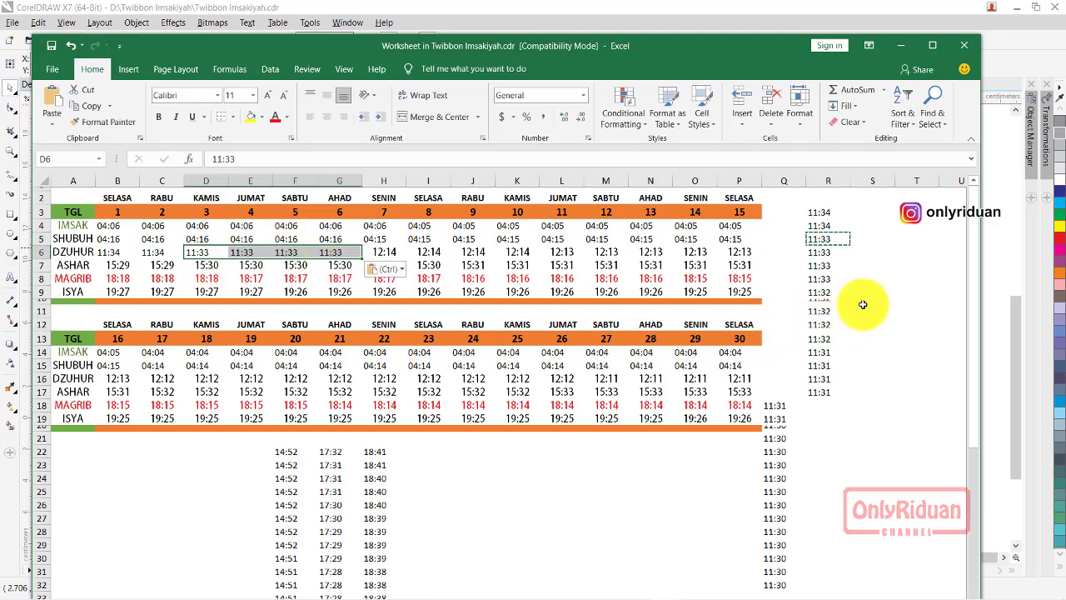
left_click(866, 303)
left_click(824, 294)
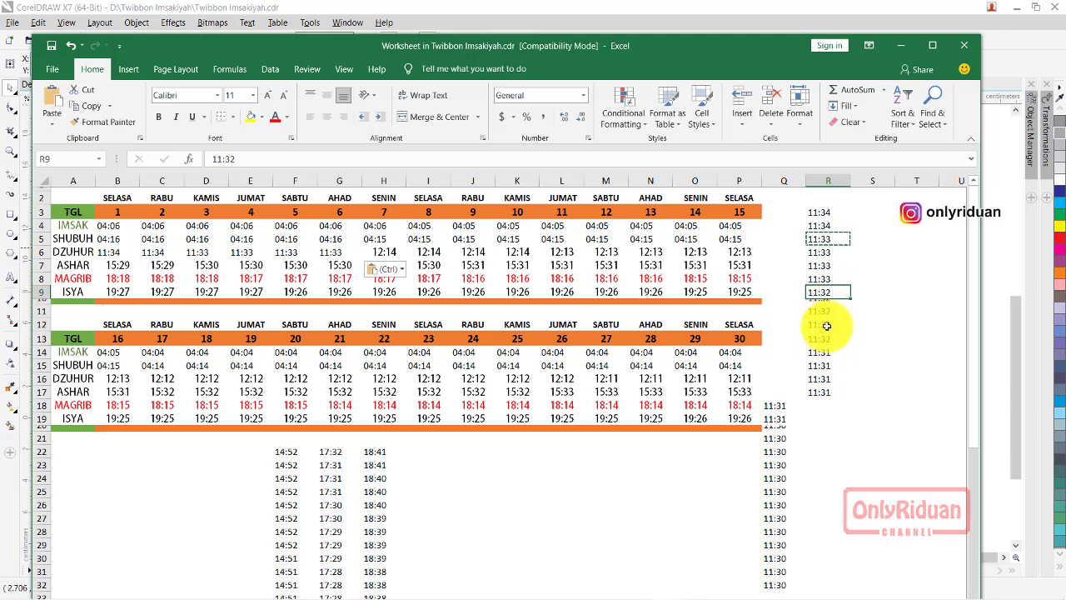
key("ctrl+c")
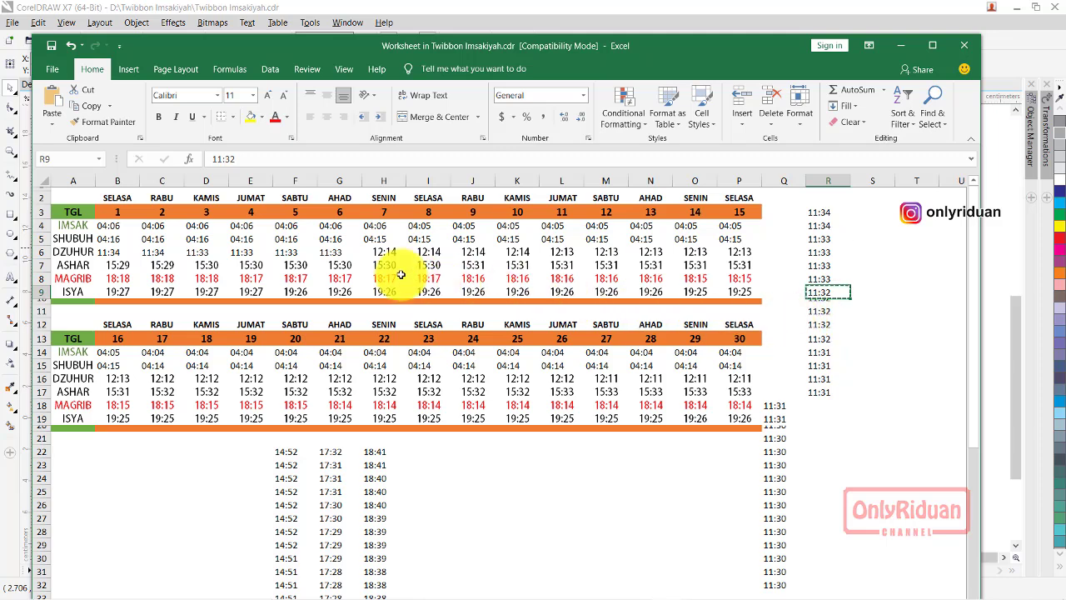
left_click_drag(382, 252, 555, 257)
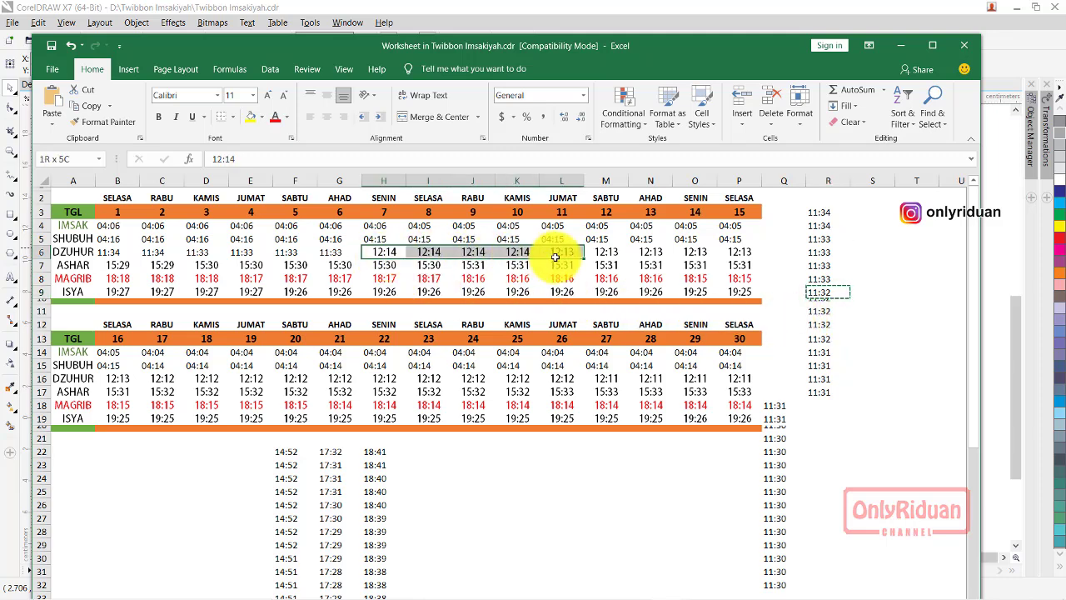
key("ctrl+v")
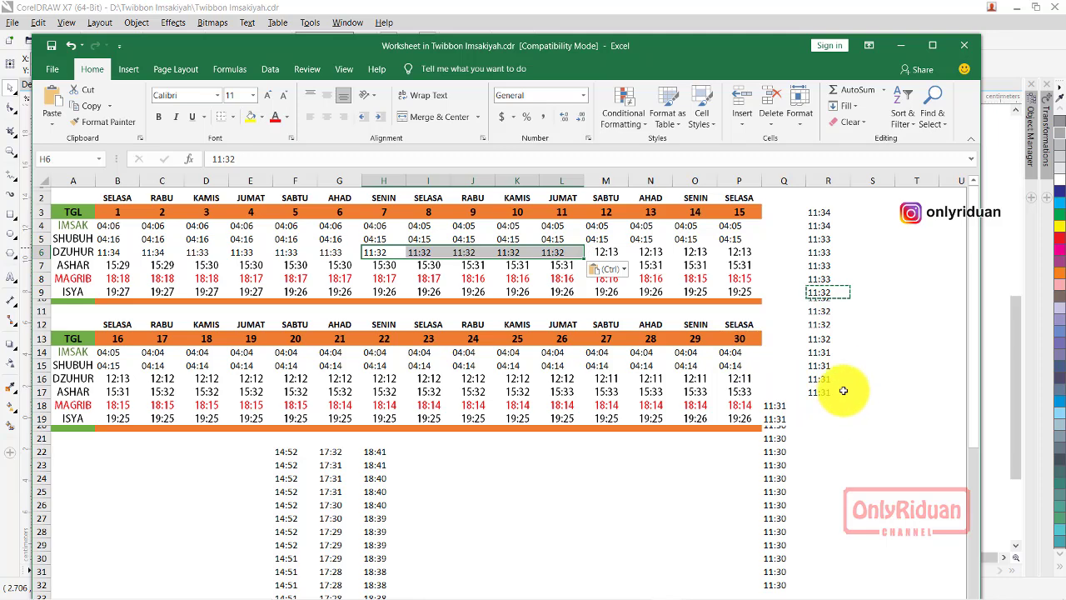
left_click(856, 378)
Step: Set DZUHUR days 12–15 to 11:31 and select the helper times beside the table
left_click(826, 362)
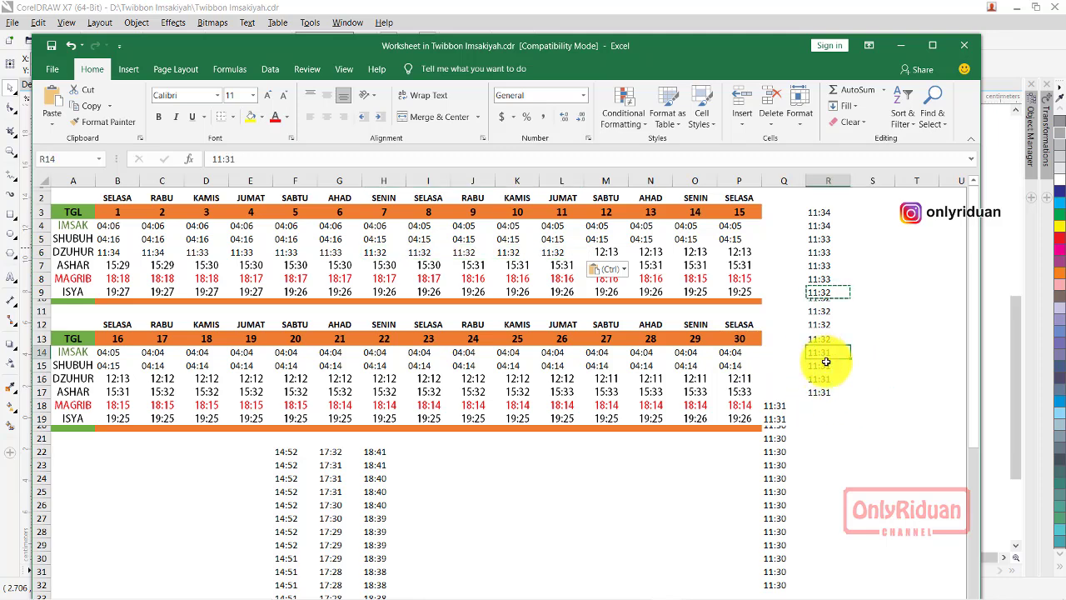
key("ctrl+c")
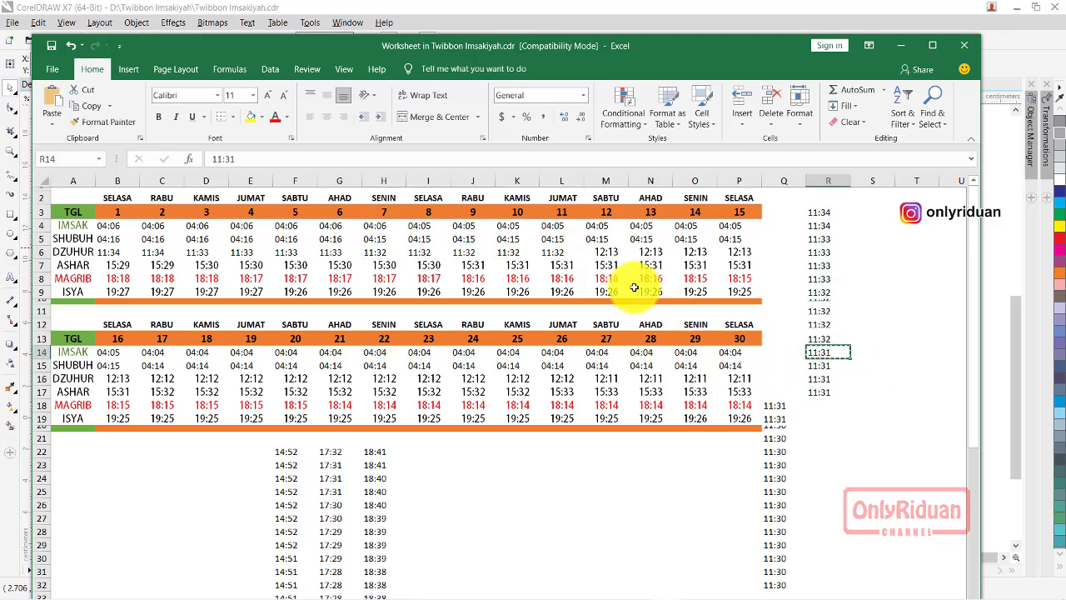
left_click_drag(608, 255, 723, 248)
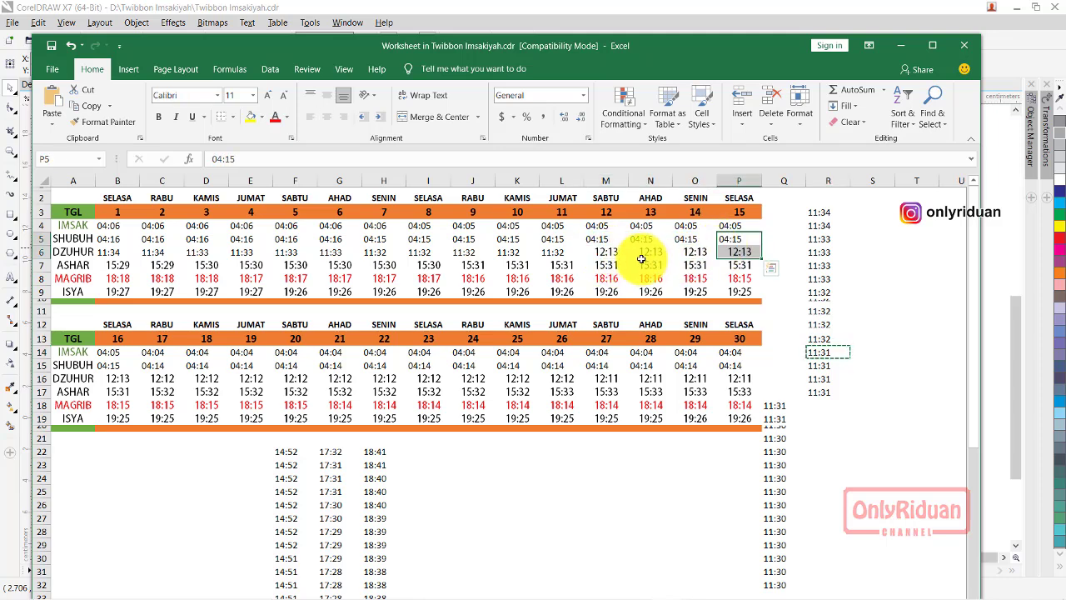
left_click(651, 251)
left_click_drag(601, 254, 739, 253)
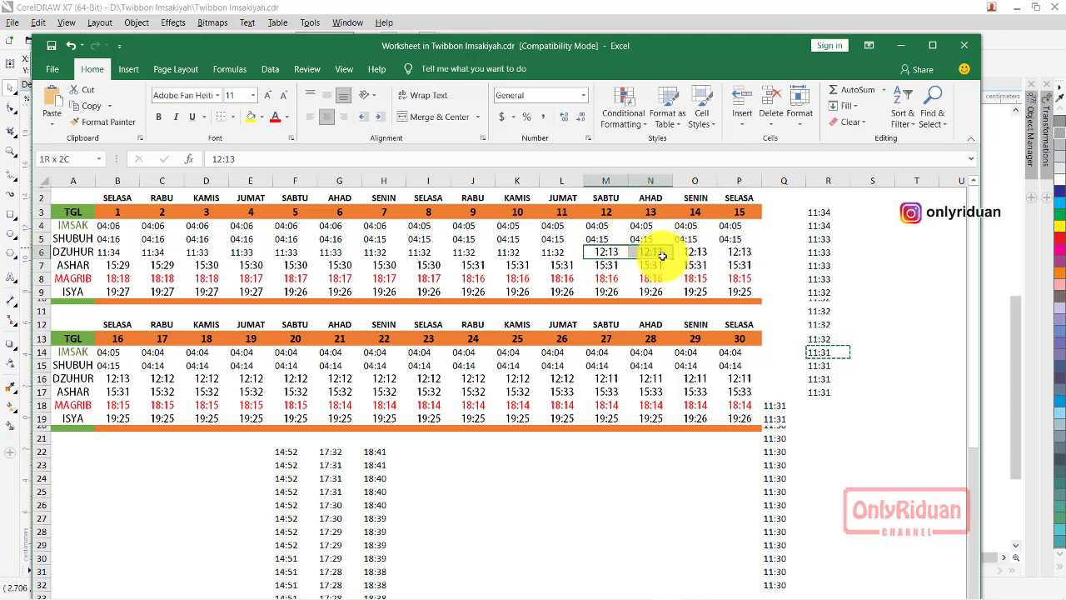
key("ctrl+v")
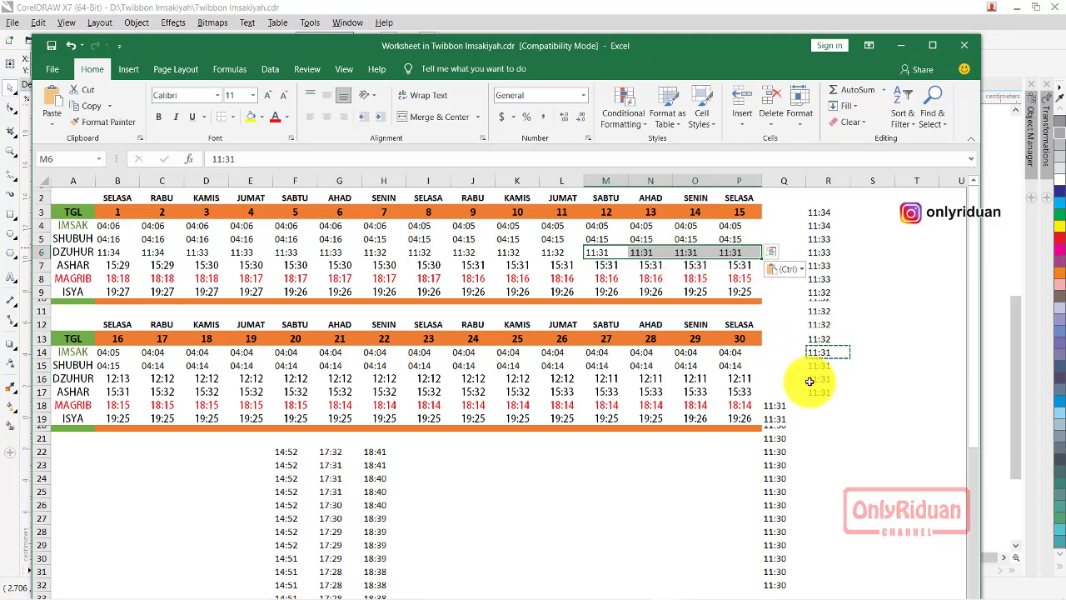
left_click(833, 437)
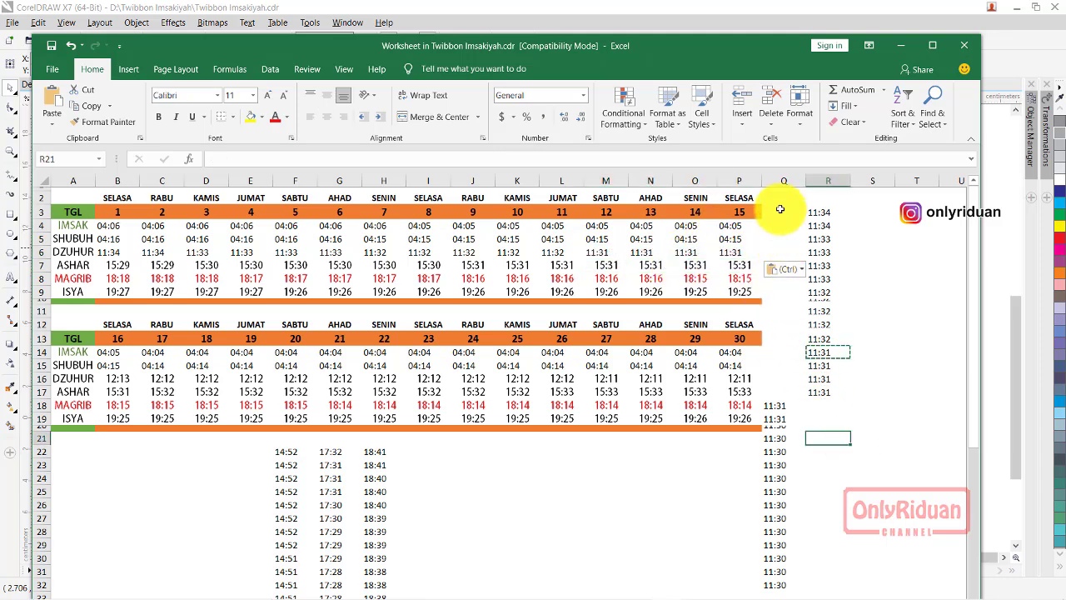
left_click_drag(783, 211, 844, 389)
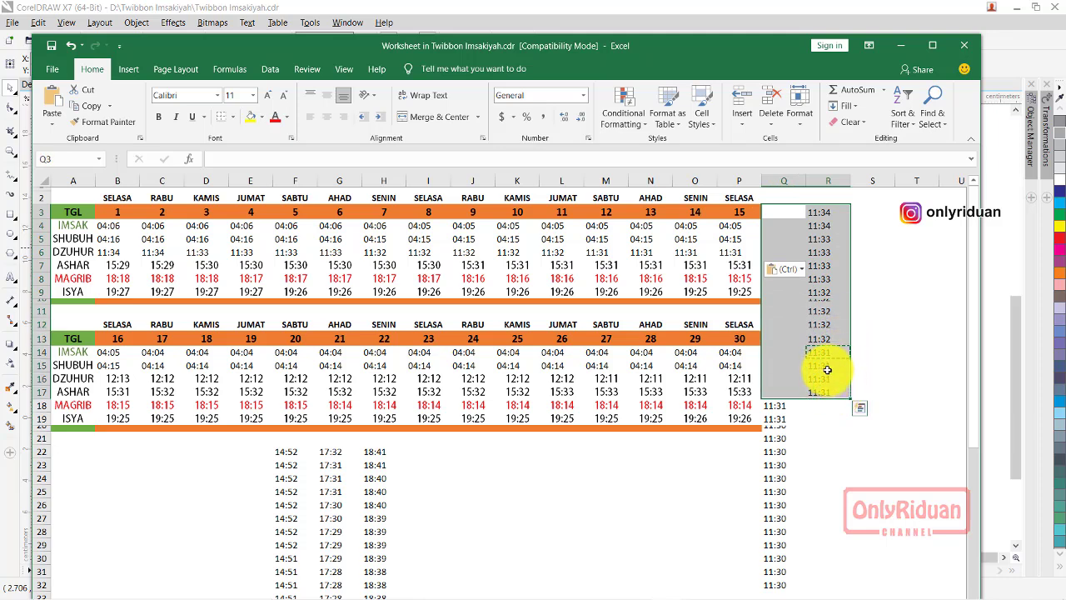
Step: Delete the selected helper times and set DZUHUR days 16–17 to 11:31
key("Delete")
left_click(771, 406)
left_click_drag(973, 338, 981, 375)
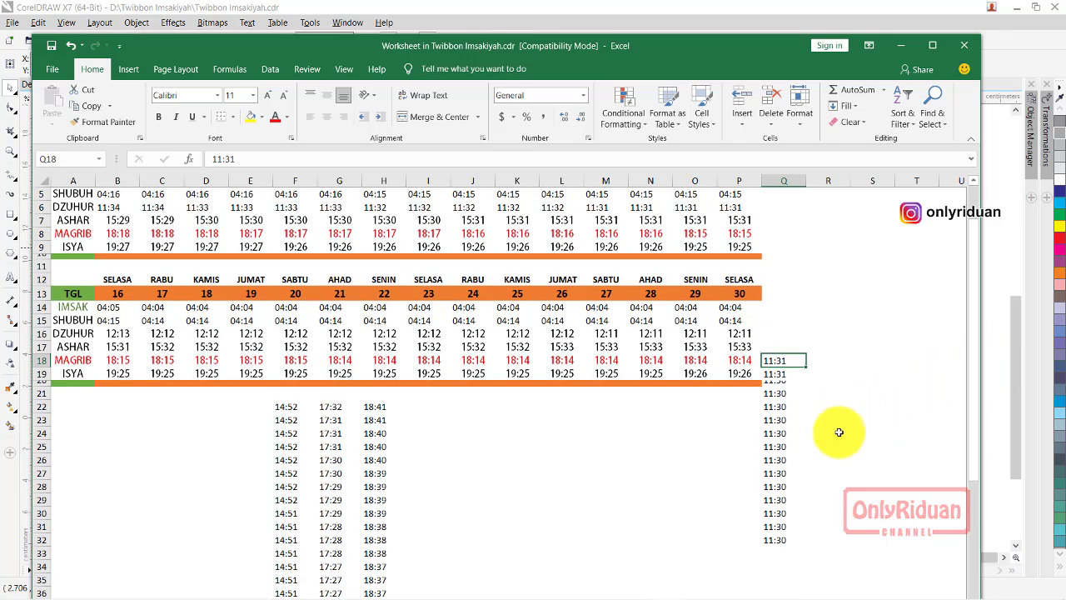
key("ctrl+c")
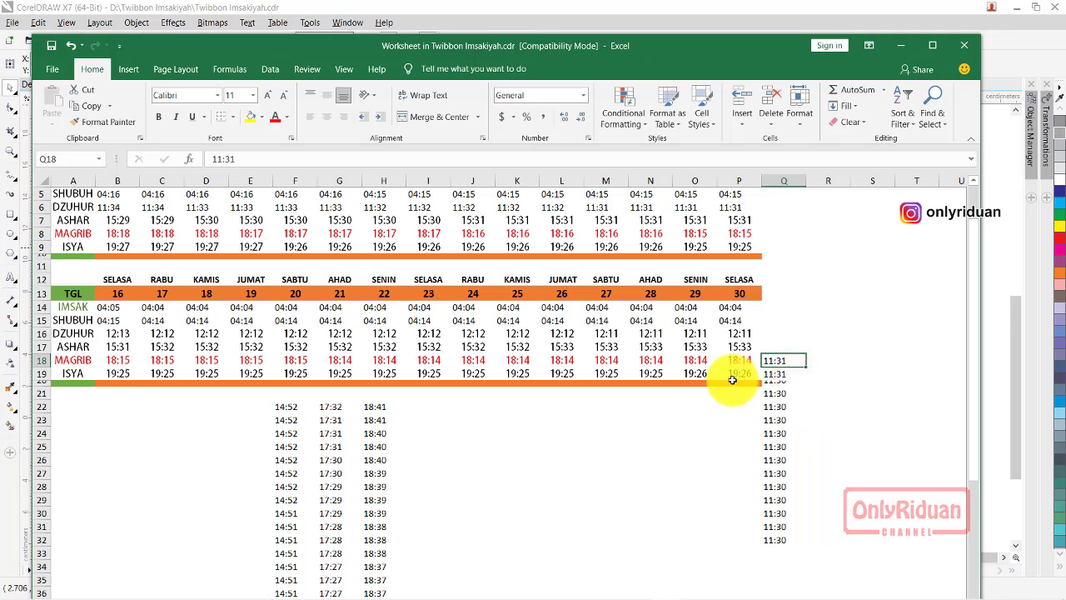
left_click_drag(133, 336, 151, 335)
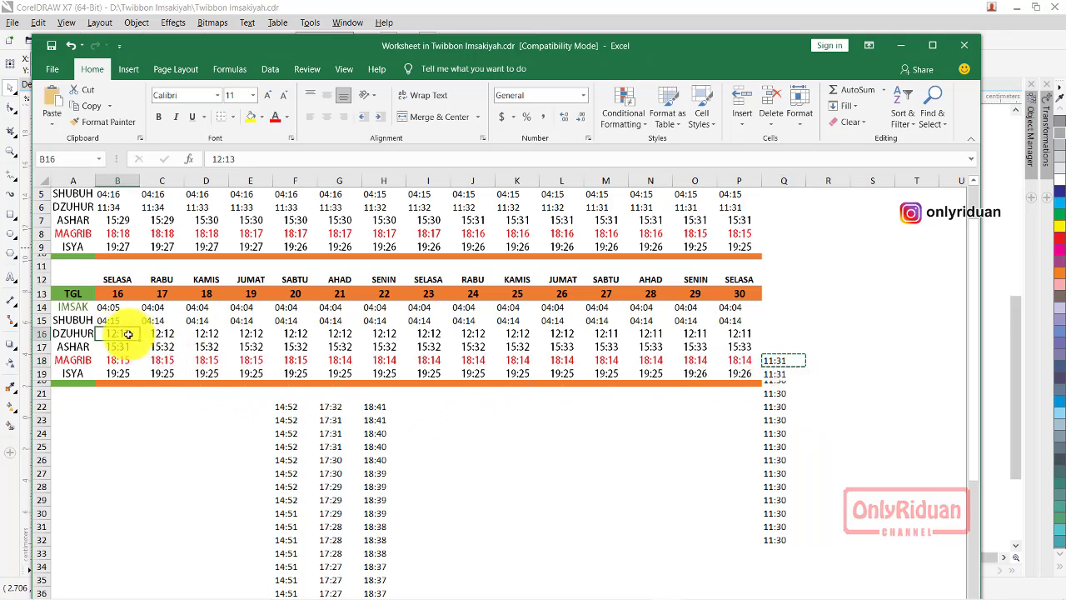
key("ctrl+v")
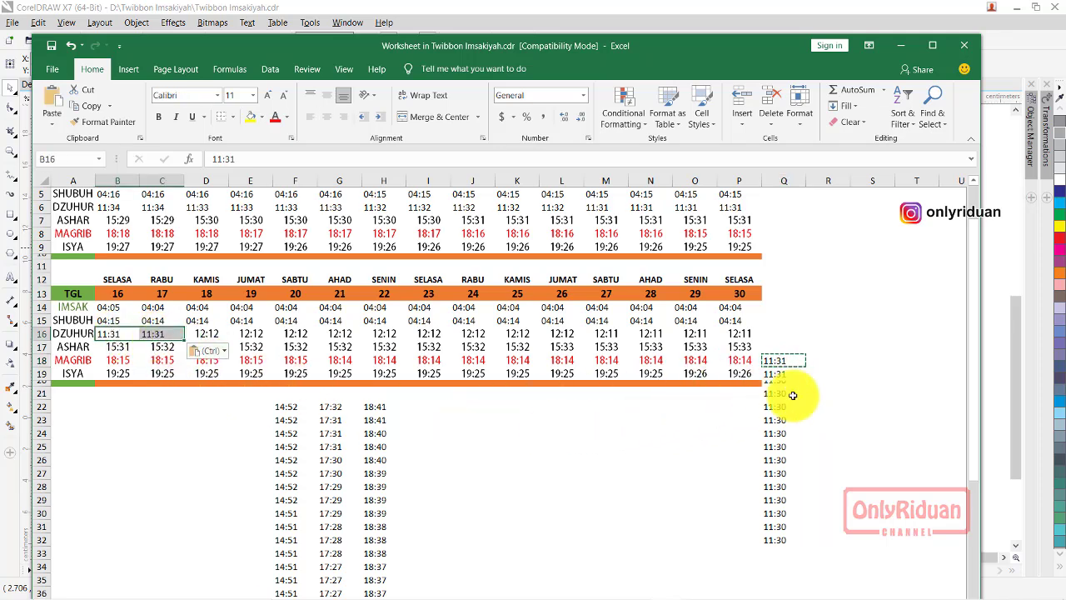
Step: Set DZUHUR days 18–30 to 11:30 and delete the leftover column Q helper times
left_click(781, 396)
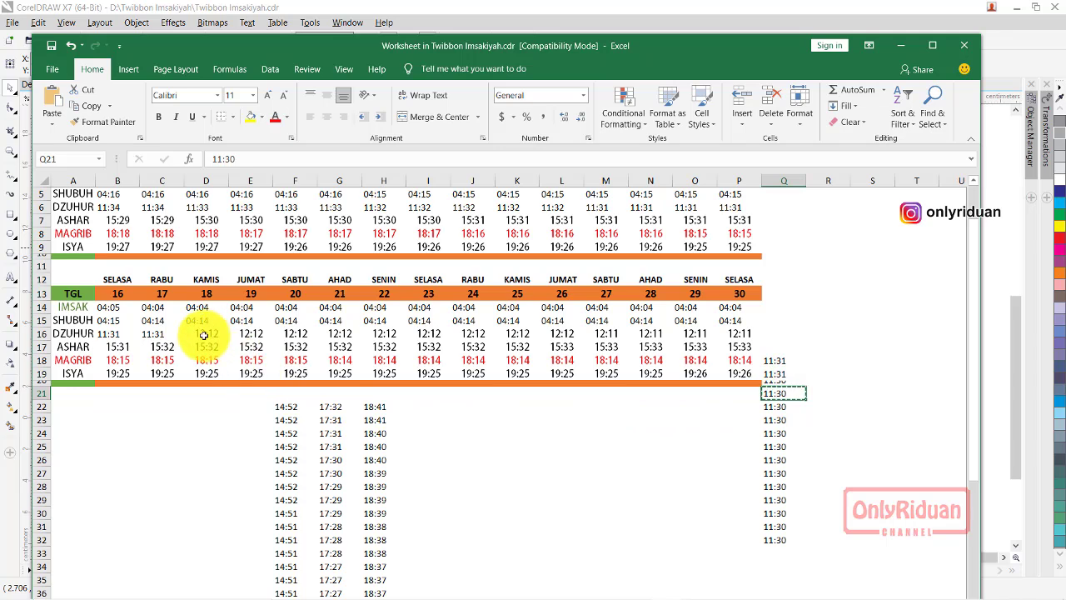
left_click_drag(203, 333, 698, 320)
key("ctrl+v")
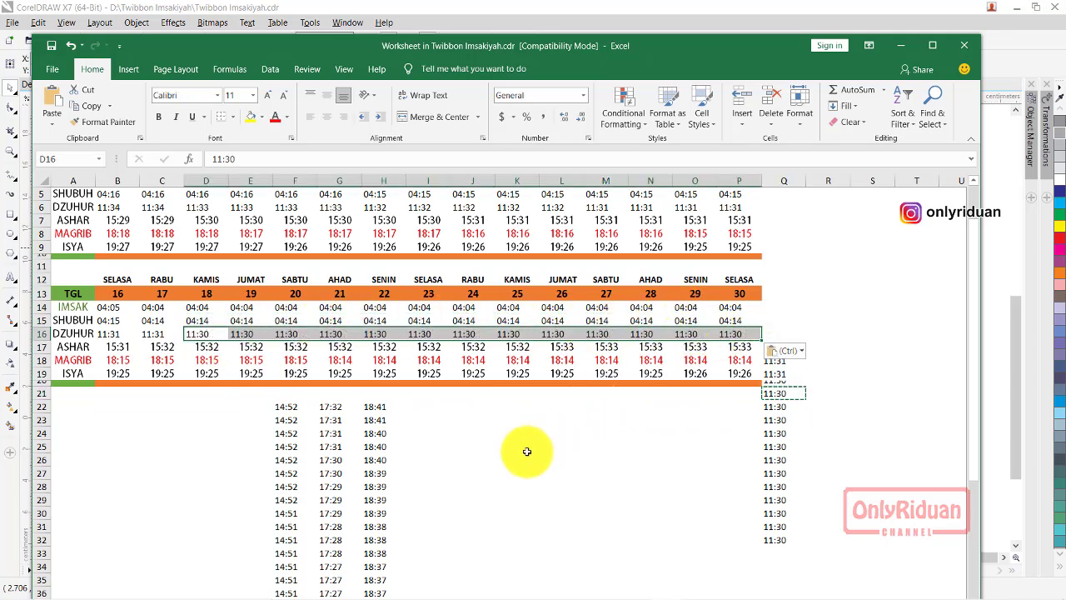
left_click(828, 333)
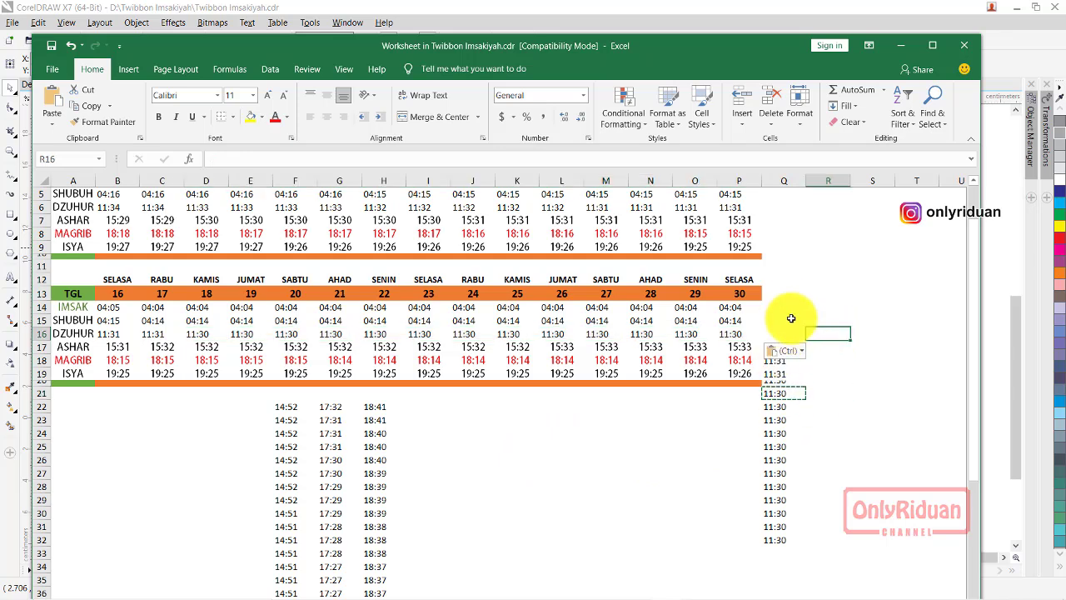
left_click_drag(780, 308, 797, 540)
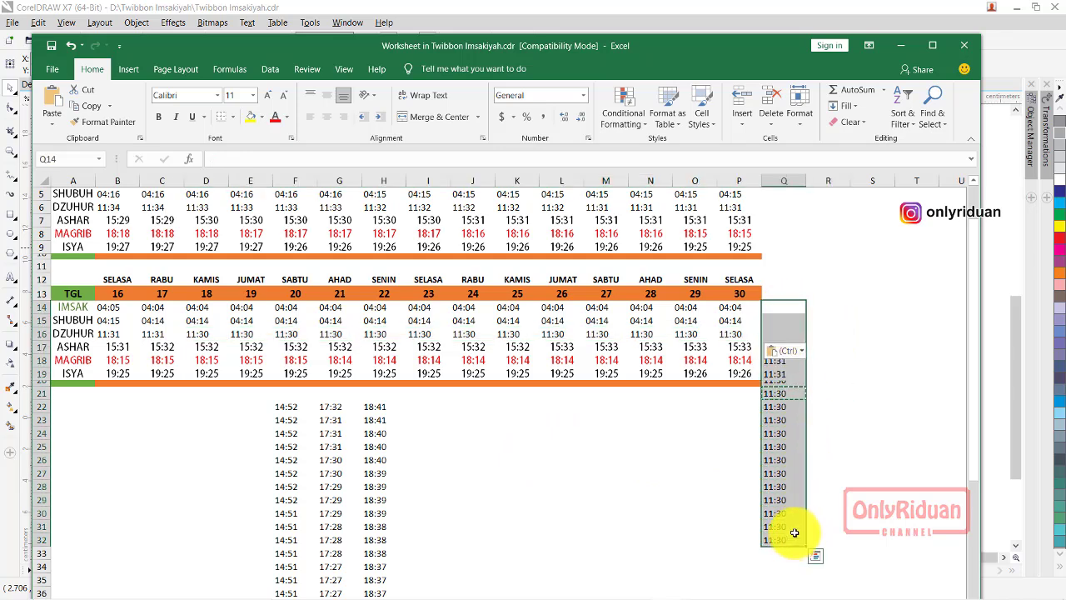
key("Delete")
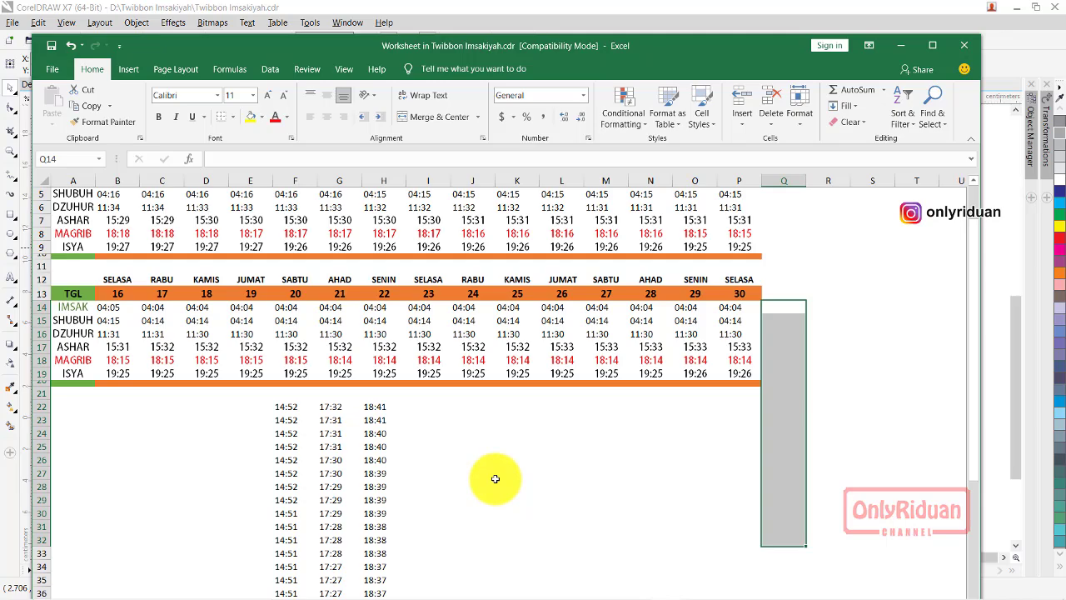
scroll(495, 476, "down", 2)
Step: Move the 14:52/14:51 Ashar times beside the table at Q3, shifting the first fifteen into column R
mouse_move(286, 322)
left_mouse_down()
mouse_move(266, 568)
mouse_move(283, 554)
mouse_move(285, 564)
left_mouse_up()
key("ctrl+c")
scroll(500, 458, "up", 8)
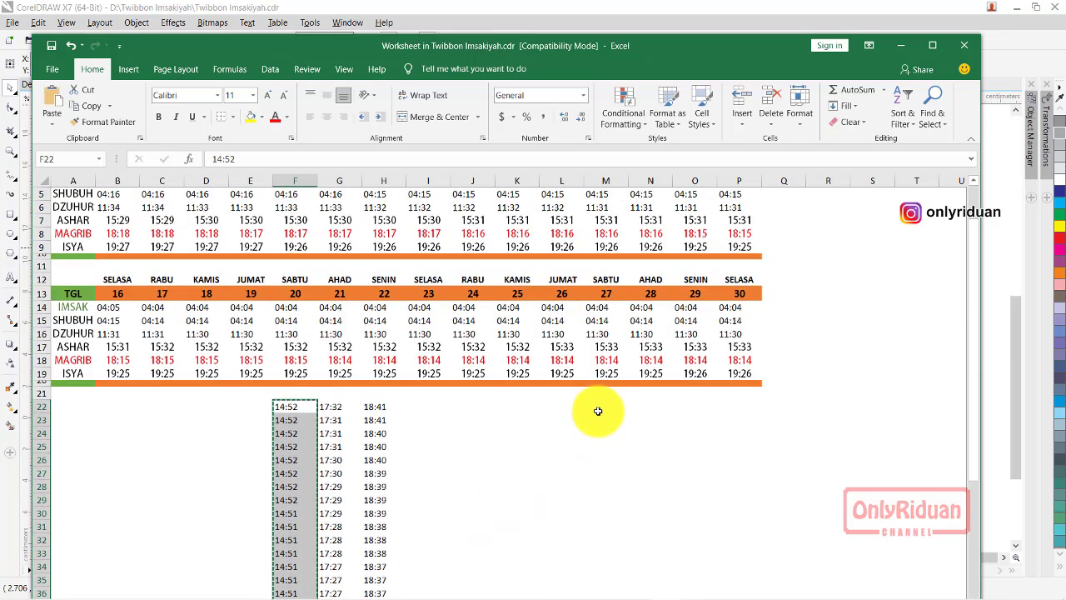
left_click(788, 210)
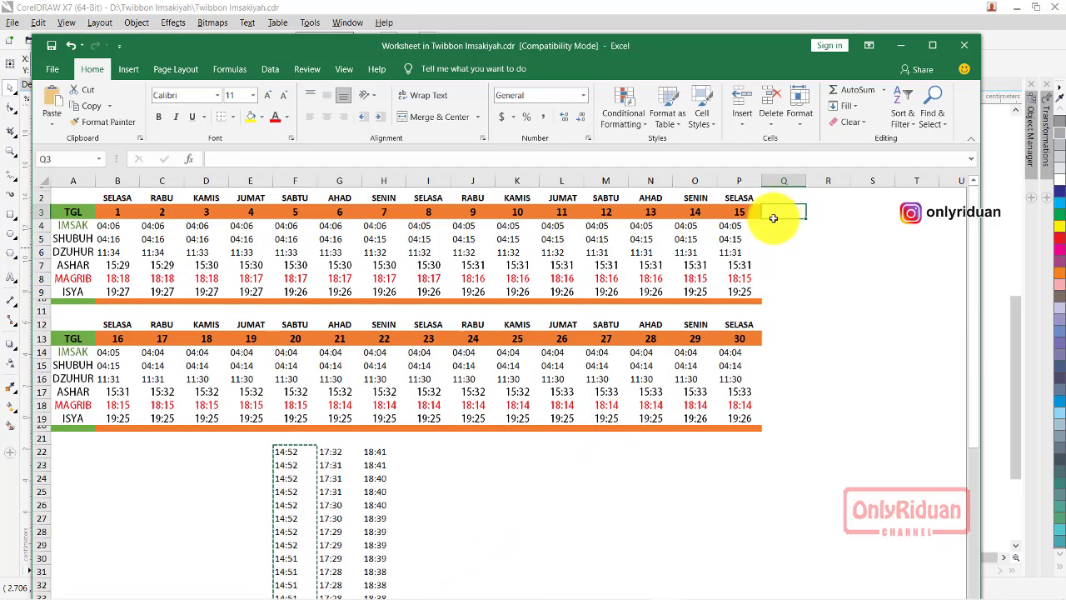
key("ctrl+v")
left_click(845, 286)
left_click(782, 212)
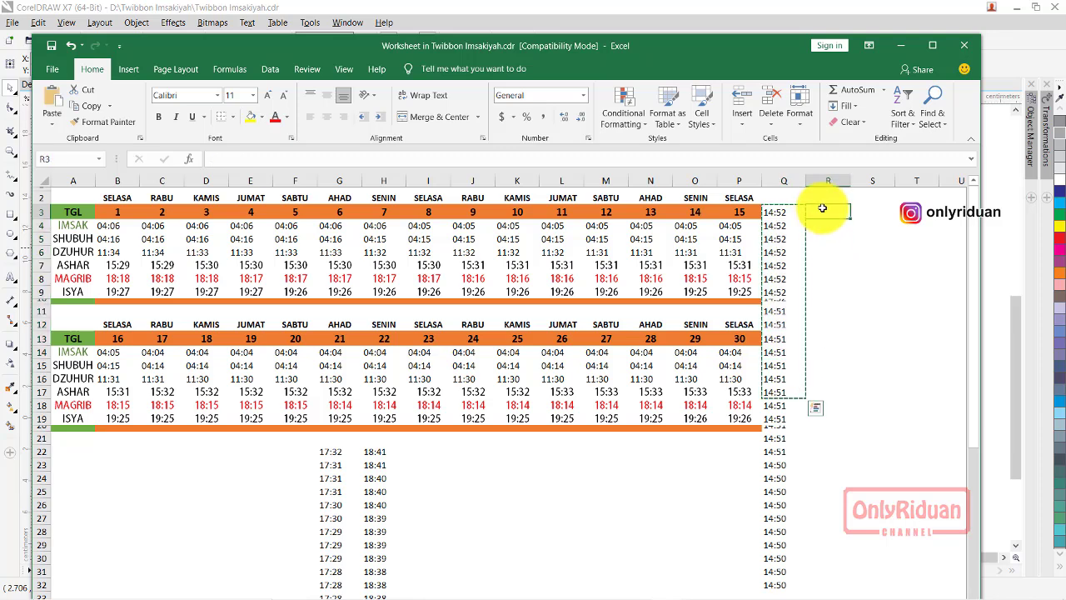
left_click_drag(807, 210, 850, 219)
left_click(885, 274)
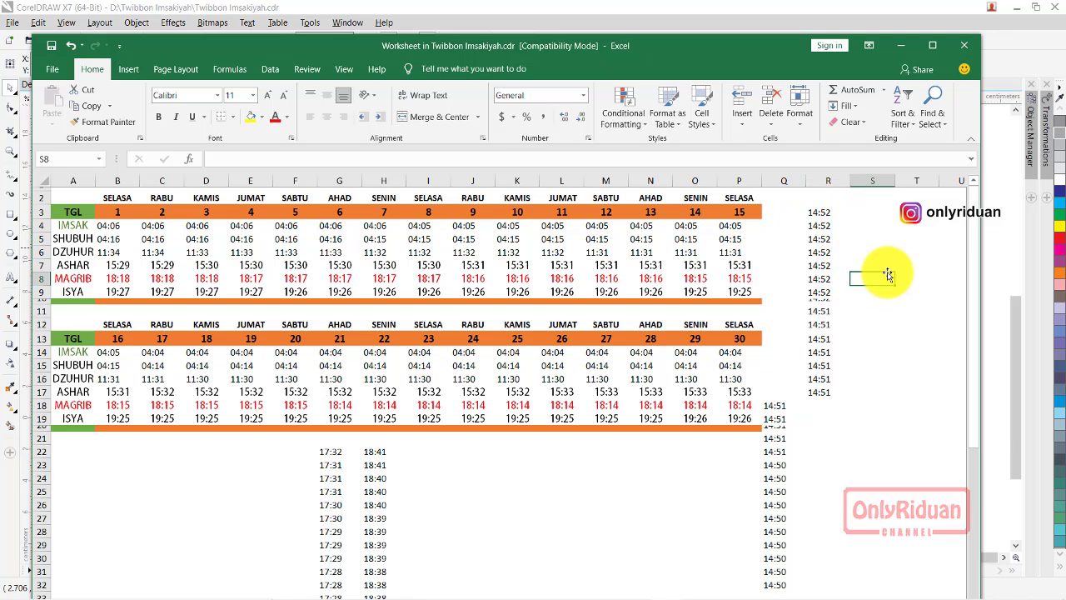
Step: Fill ASHAR days 1–8 with 14:52 and days 9–15 with 14:51
left_click(820, 211)
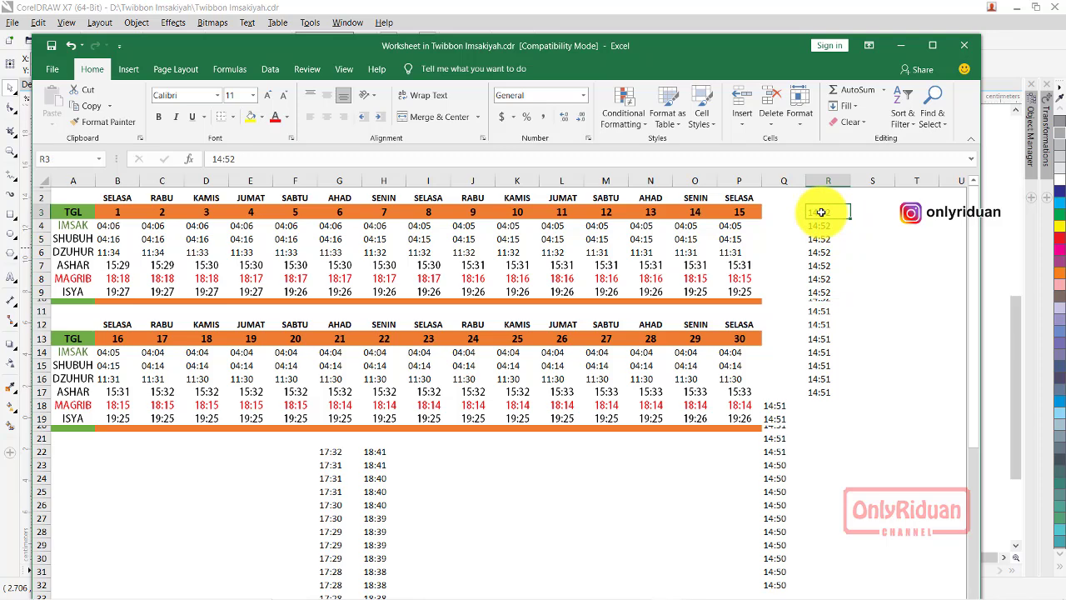
key("ctrl+c")
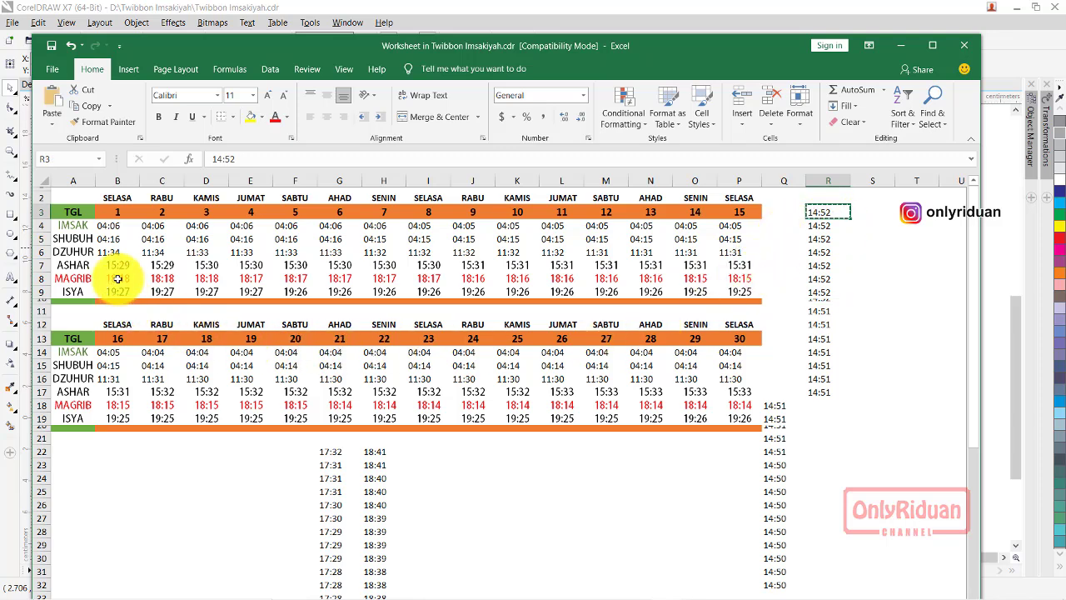
left_click_drag(115, 264, 418, 264)
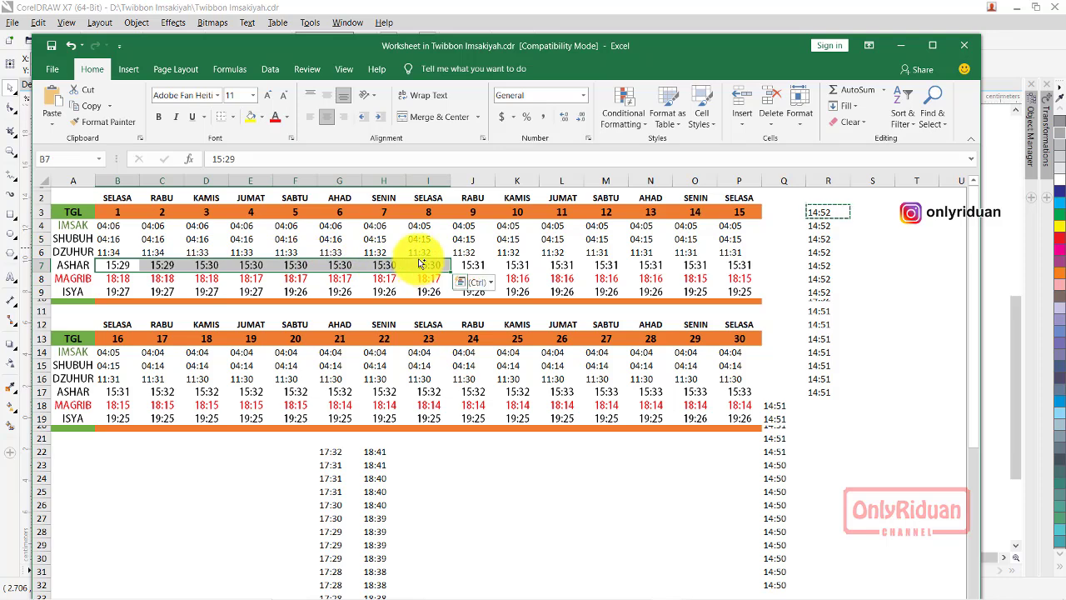
key("ctrl+v")
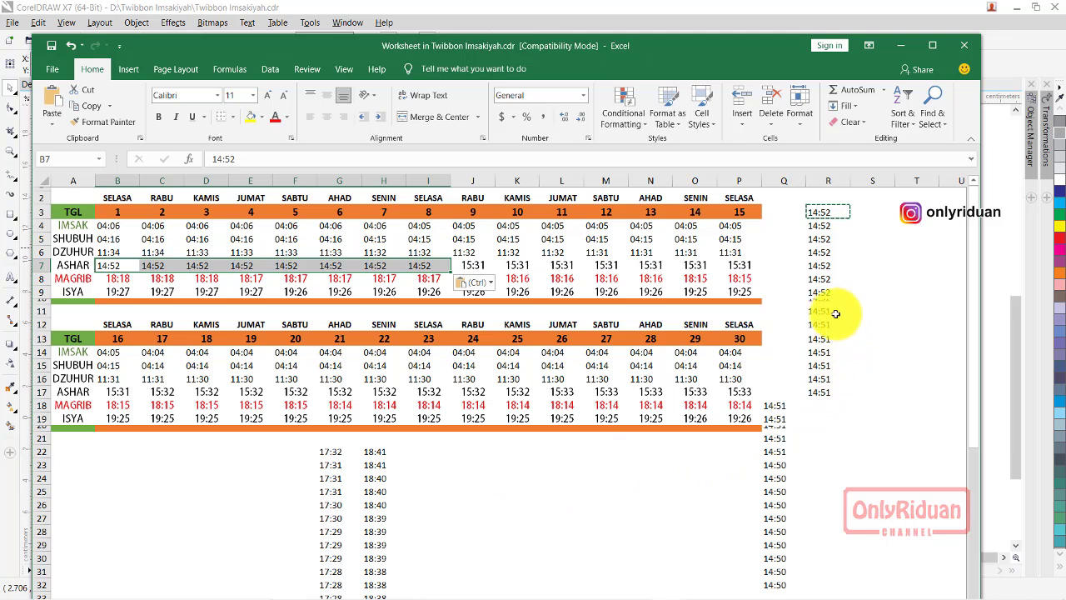
left_click(824, 312)
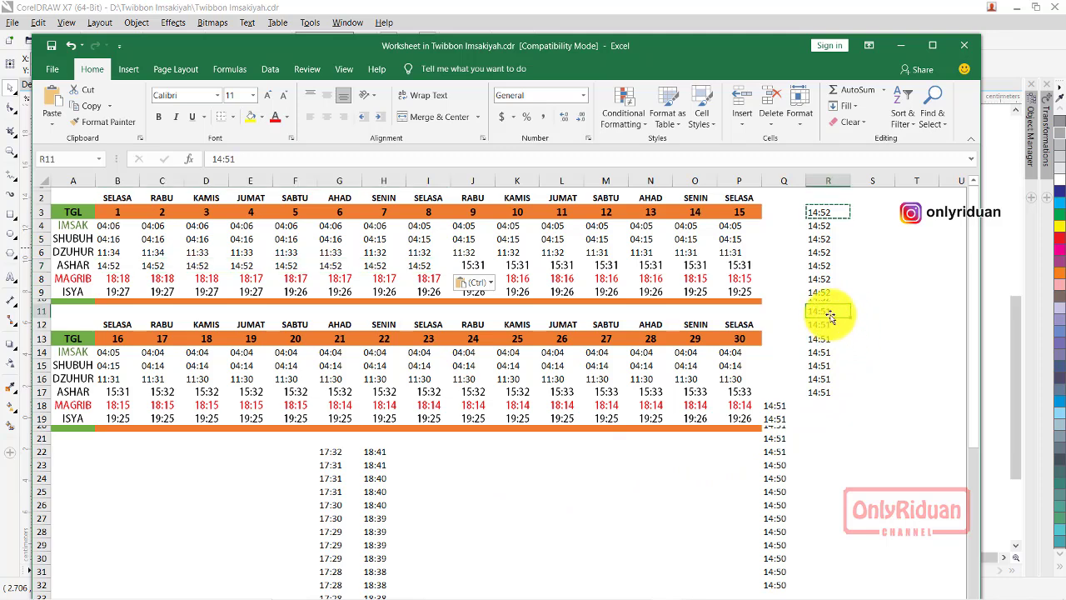
key("ctrl+c")
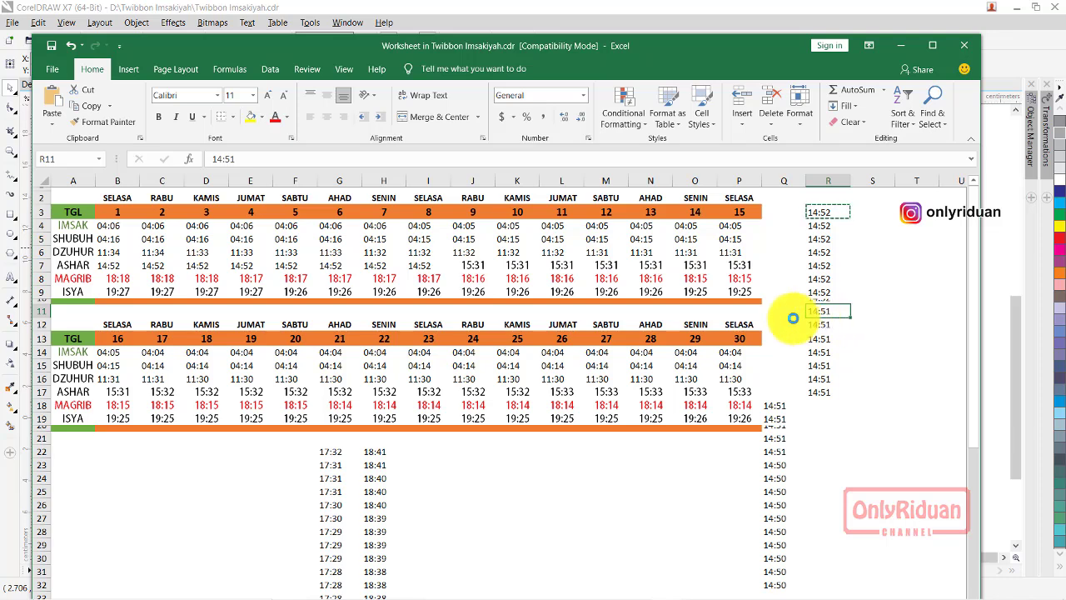
mouse_move(469, 266)
left_mouse_down()
mouse_move(613, 280)
mouse_move(743, 270)
left_mouse_up()
key("ctrl+v")
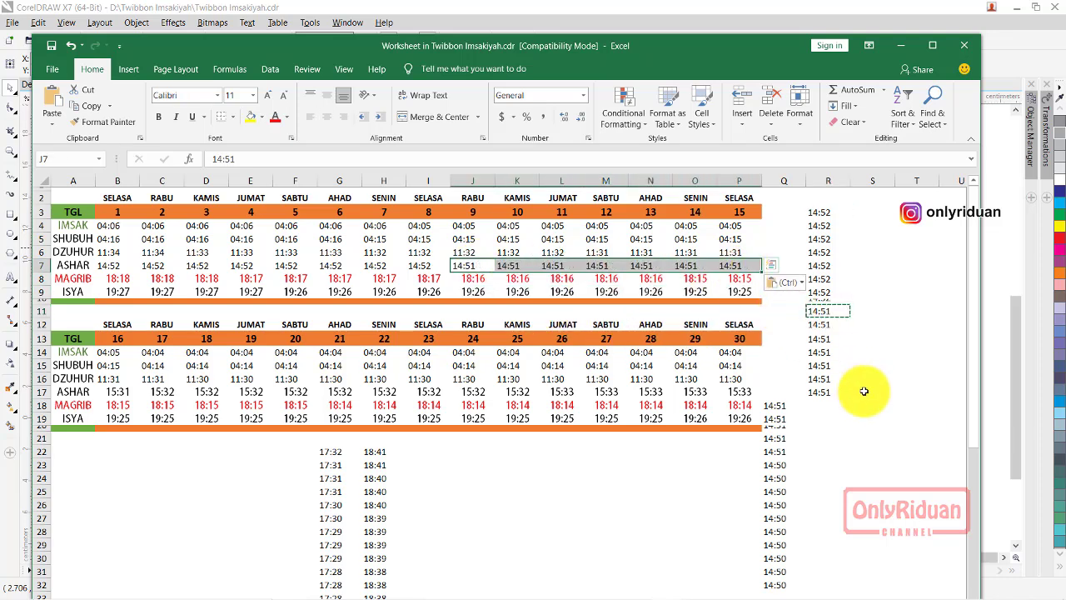
left_click(866, 392)
scroll(816, 419, "down", 1)
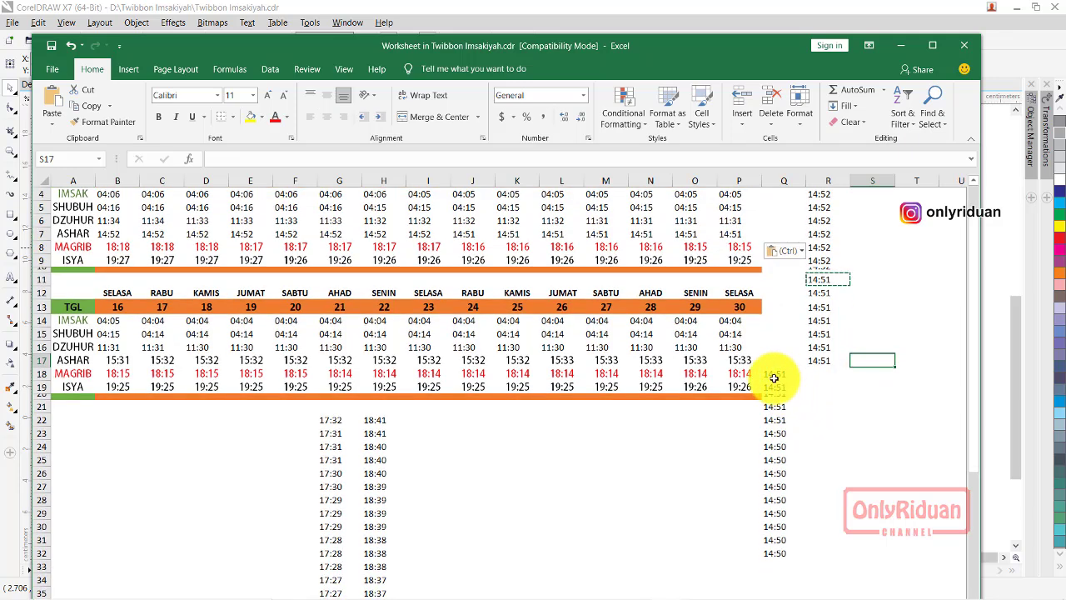
Step: Fill ASHAR days 16–20 with 14:51
left_click(778, 374)
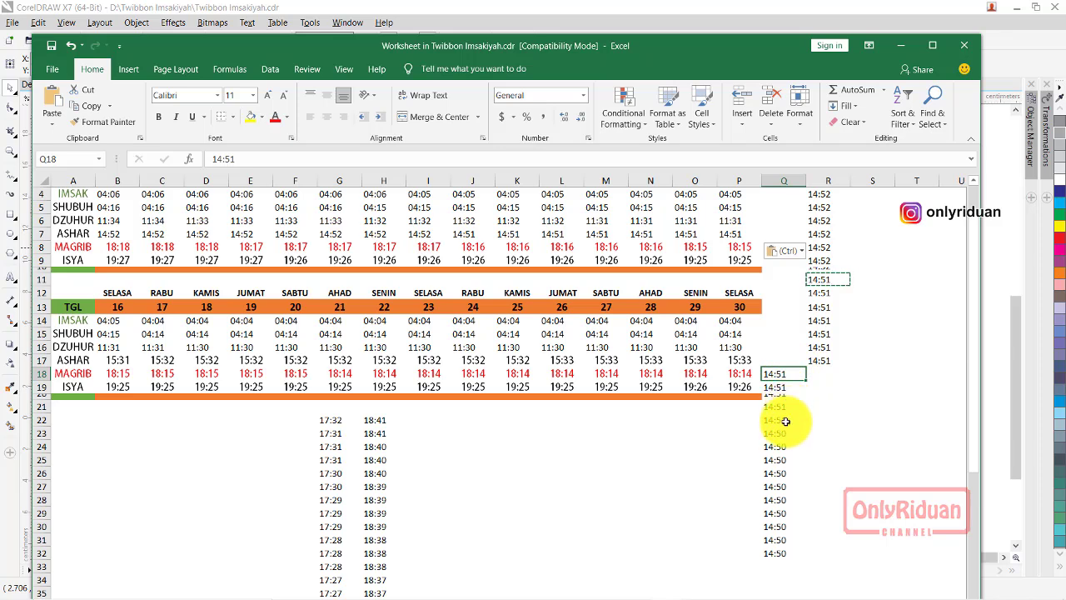
key("ctrl+c")
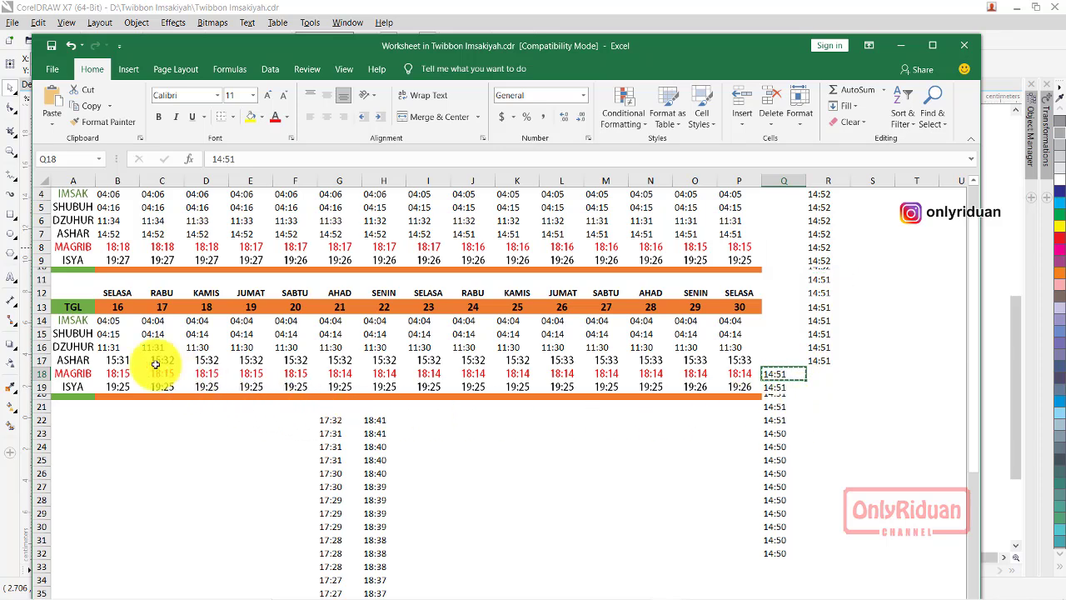
left_click(121, 360)
left_click_drag(149, 360, 294, 358)
key("ctrl+v")
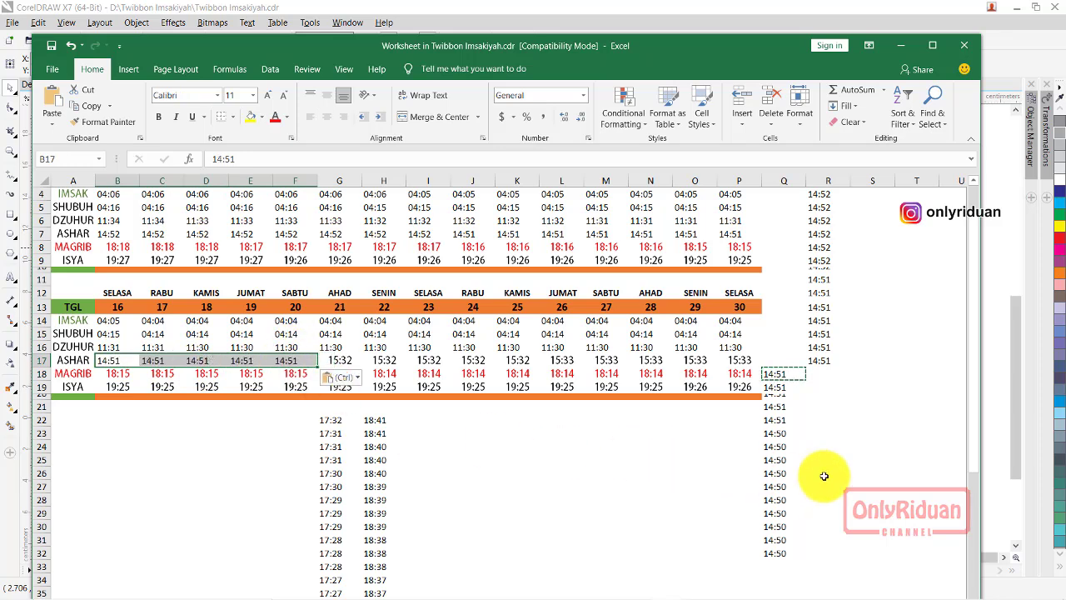
left_click(825, 448)
Step: Fill ASHAR days 21–30 with 14:50 and delete the leftover Ashar helper times in columns Q–R
left_click(787, 437)
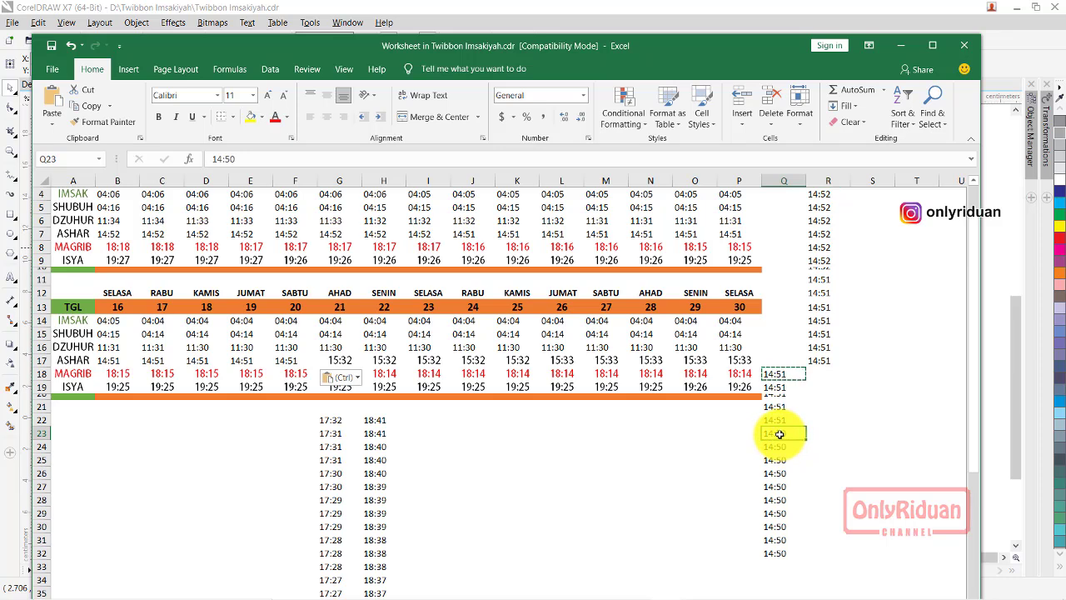
key("ctrl+c")
mouse_move(337, 360)
left_mouse_down()
mouse_move(549, 370)
mouse_move(731, 362)
left_mouse_up()
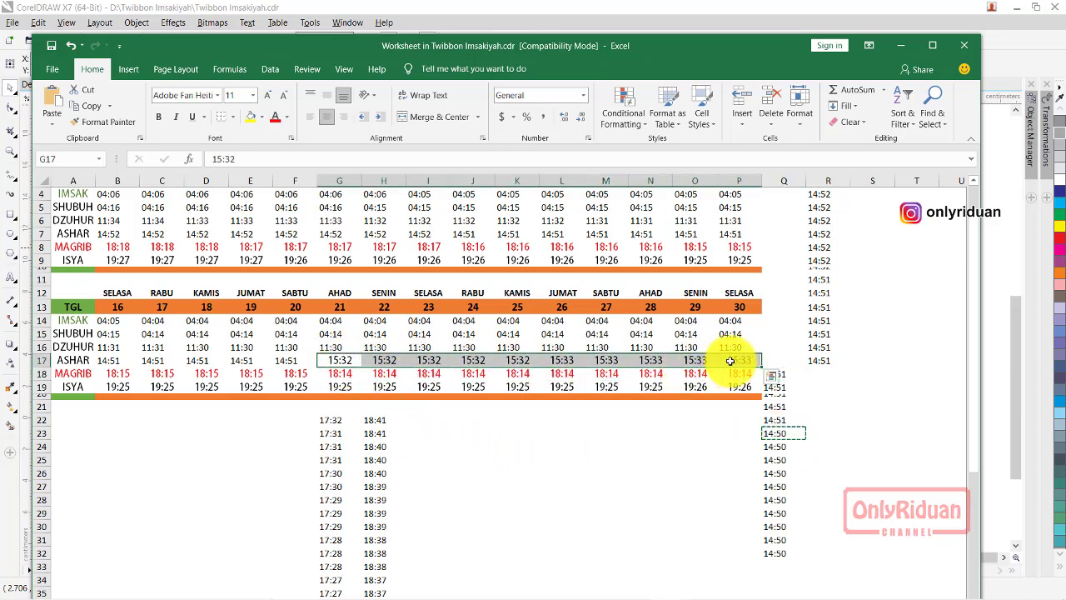
key("ctrl+v")
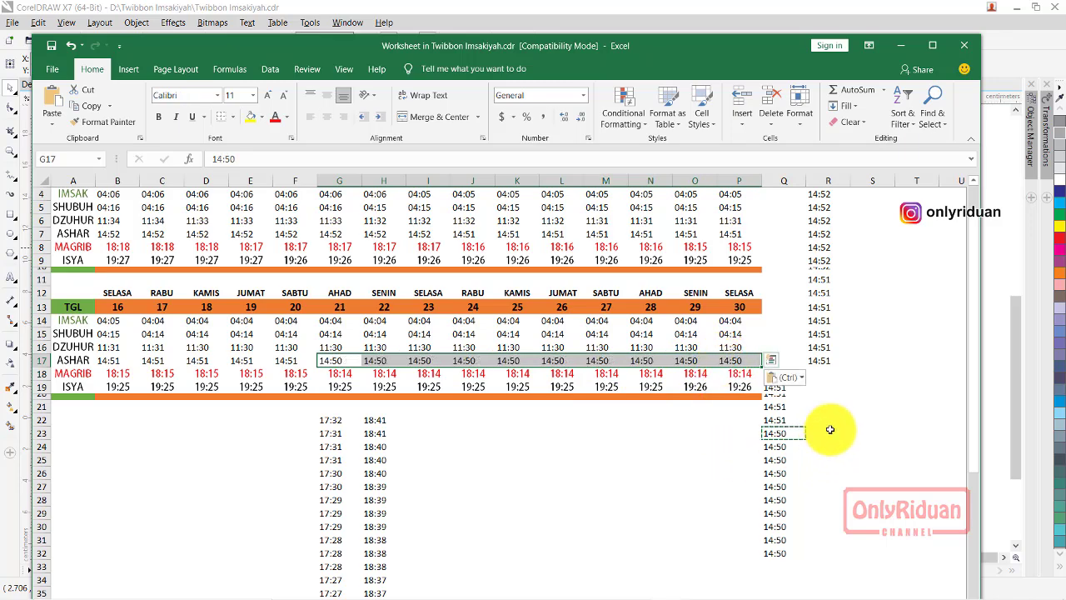
scroll(800, 333, "up", 1)
mouse_move(785, 209)
left_mouse_down()
mouse_move(825, 423)
mouse_move(825, 585)
mouse_move(833, 470)
left_mouse_up()
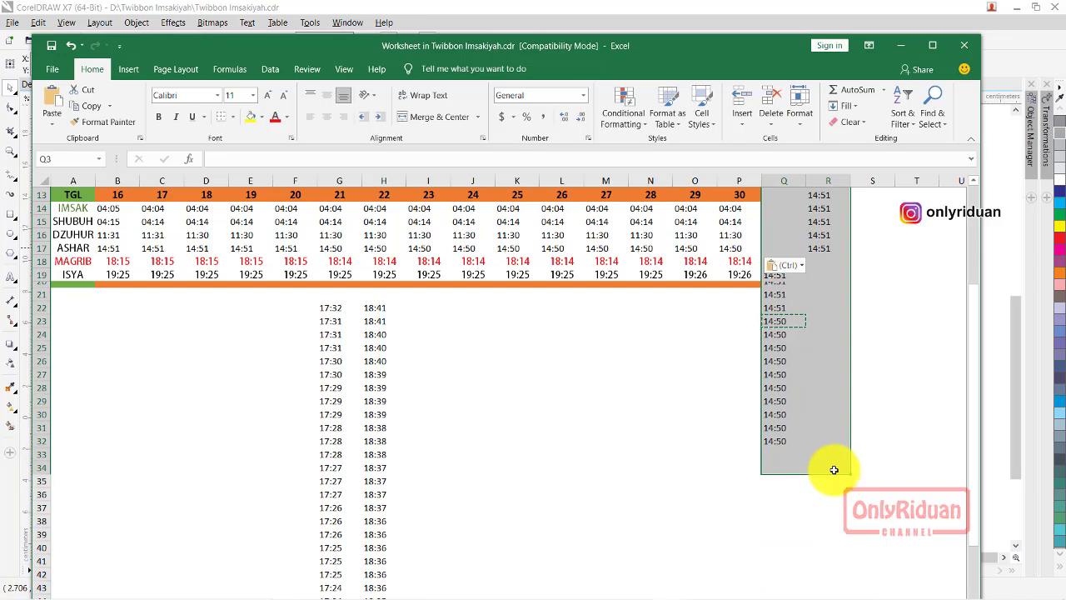
key("Delete")
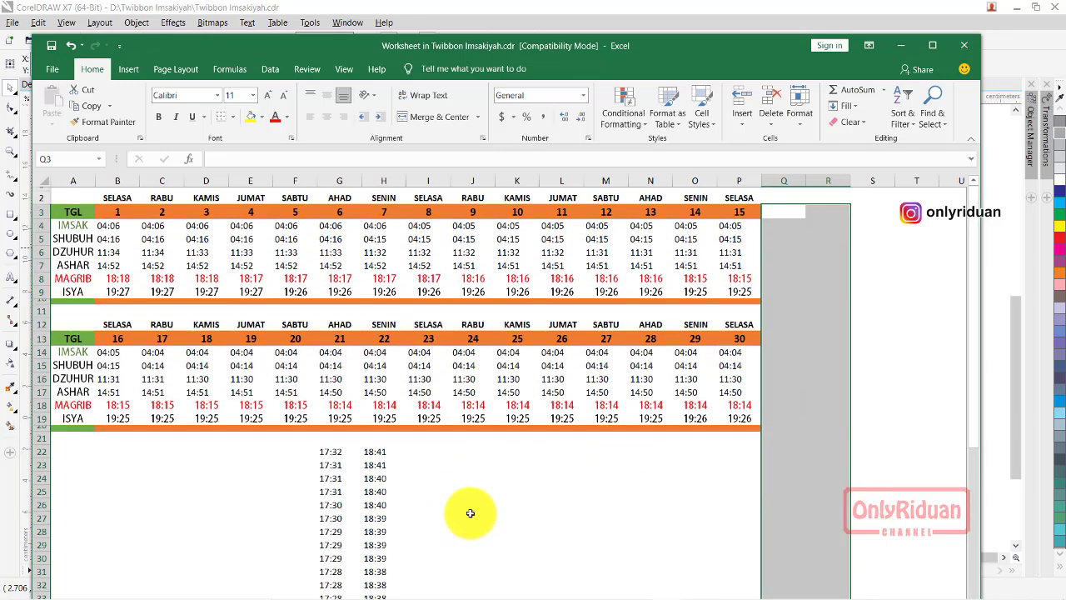
Step: Move the 17:xx Maghrib times from column G to Q3, shifting the first fifteen into column R
mouse_move(331, 451)
left_mouse_down()
mouse_move(332, 594)
mouse_move(335, 554)
mouse_move(336, 565)
left_mouse_up()
key("ctrl+c")
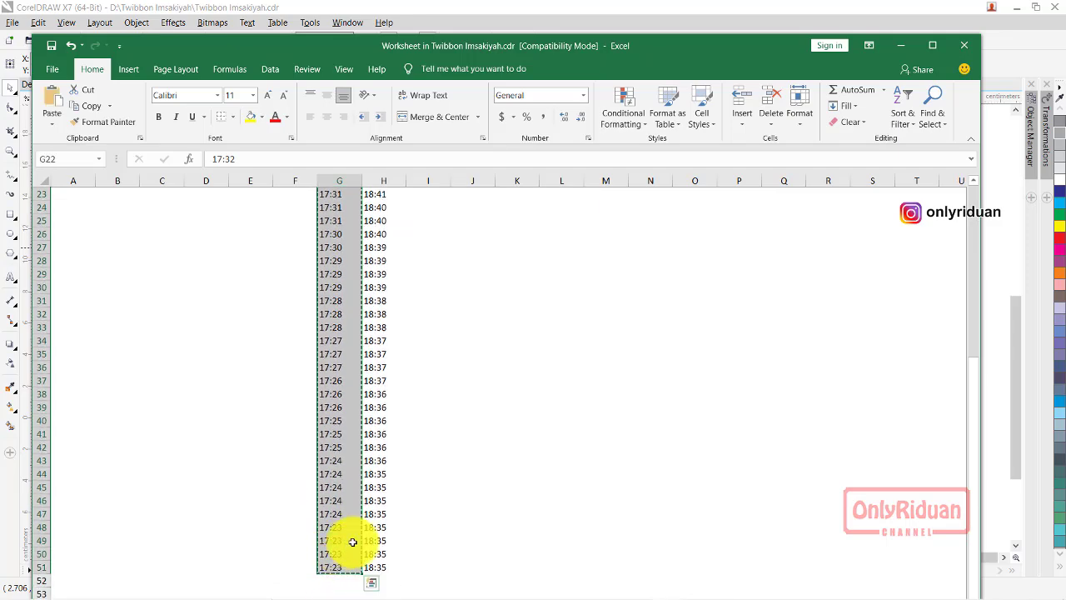
scroll(586, 472, "up", 7)
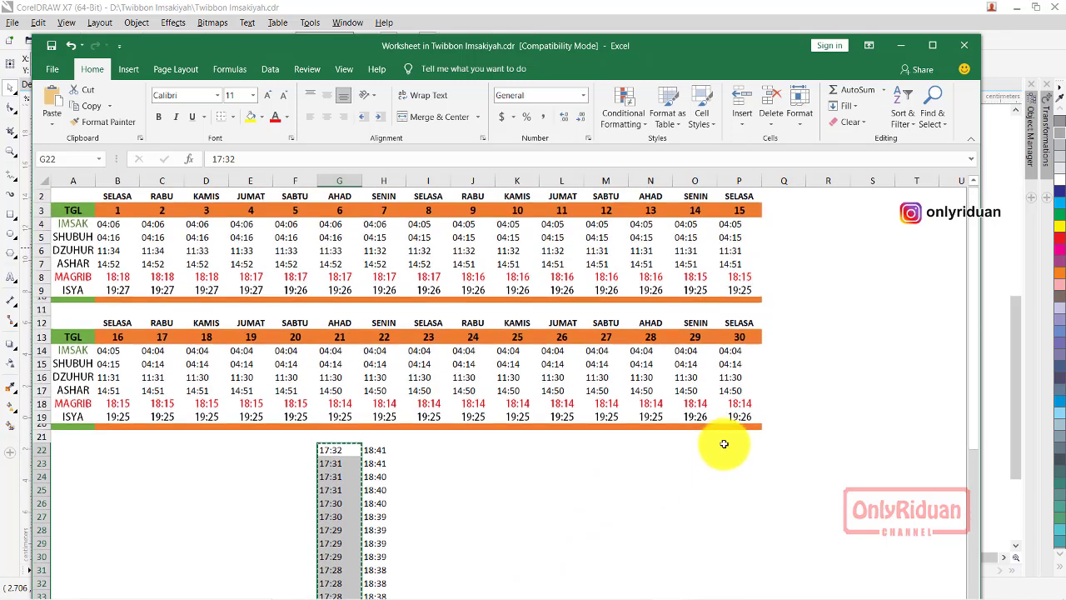
left_click(787, 208)
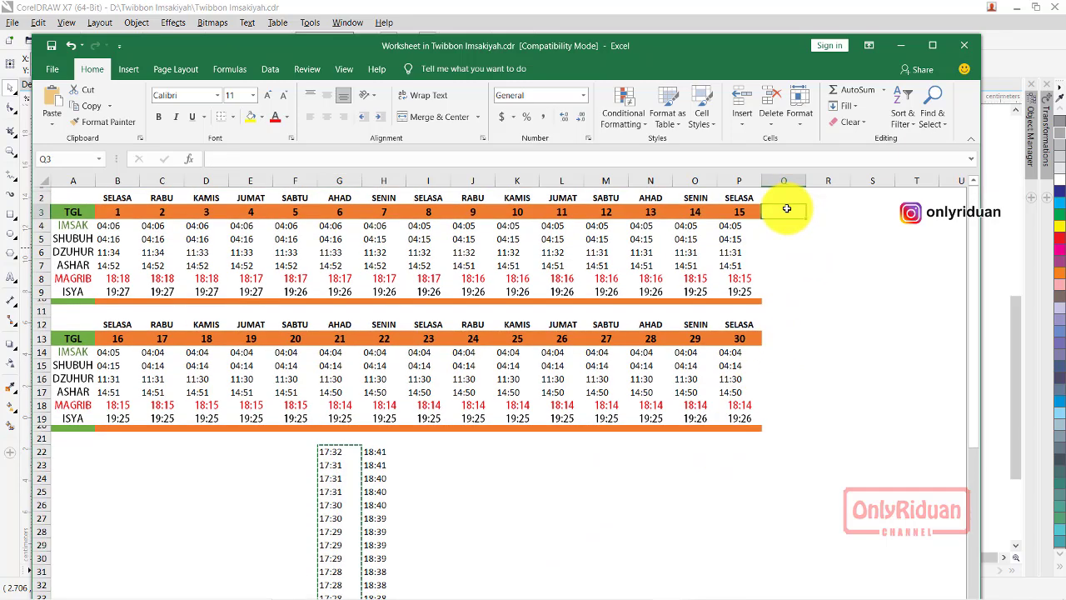
key("ctrl+v")
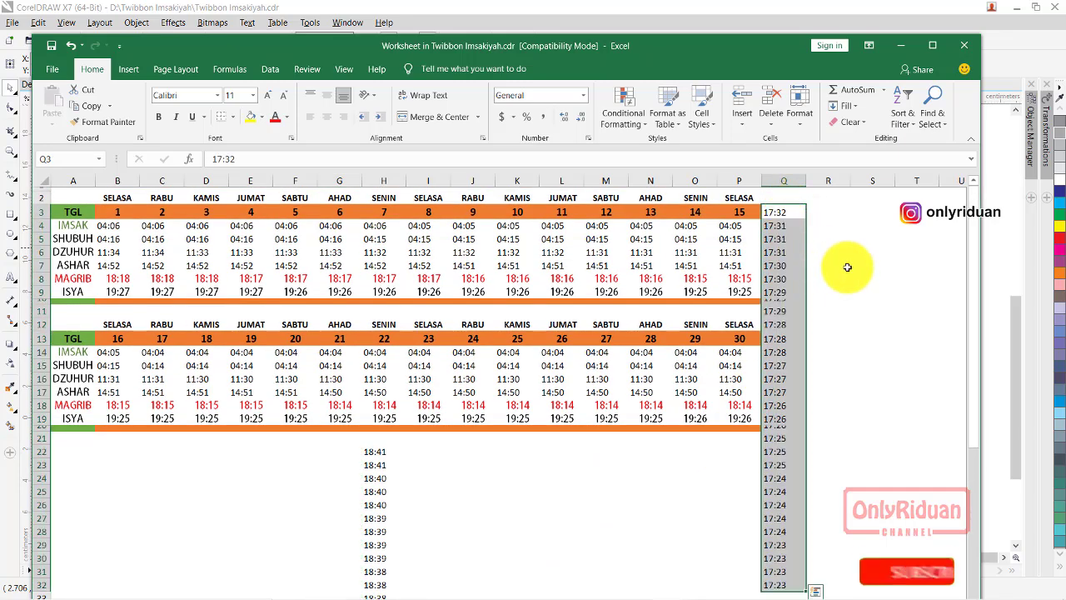
left_click(779, 213)
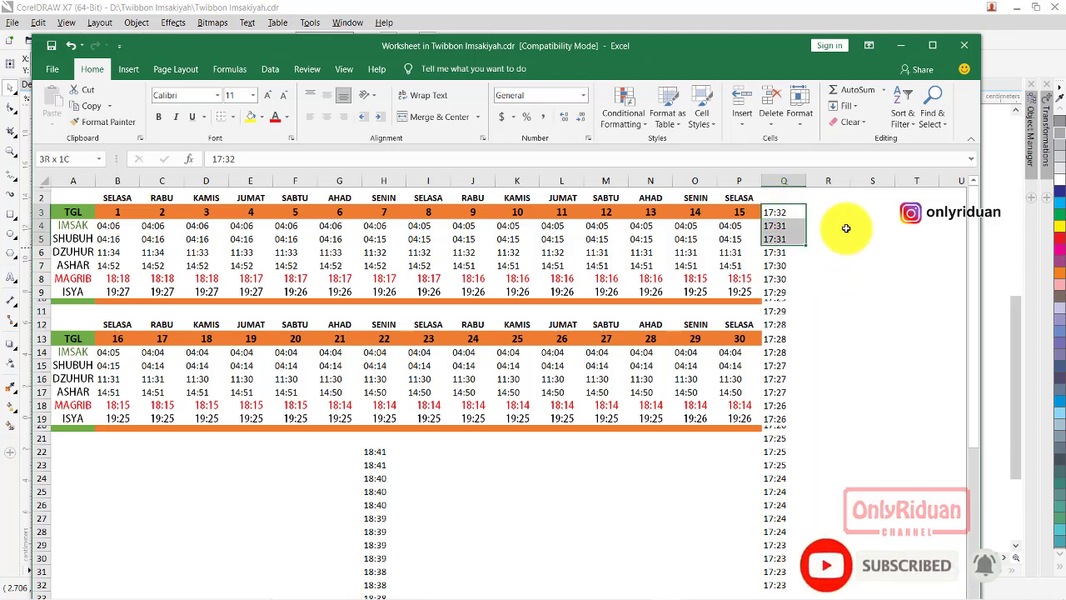
key("shift+Down")
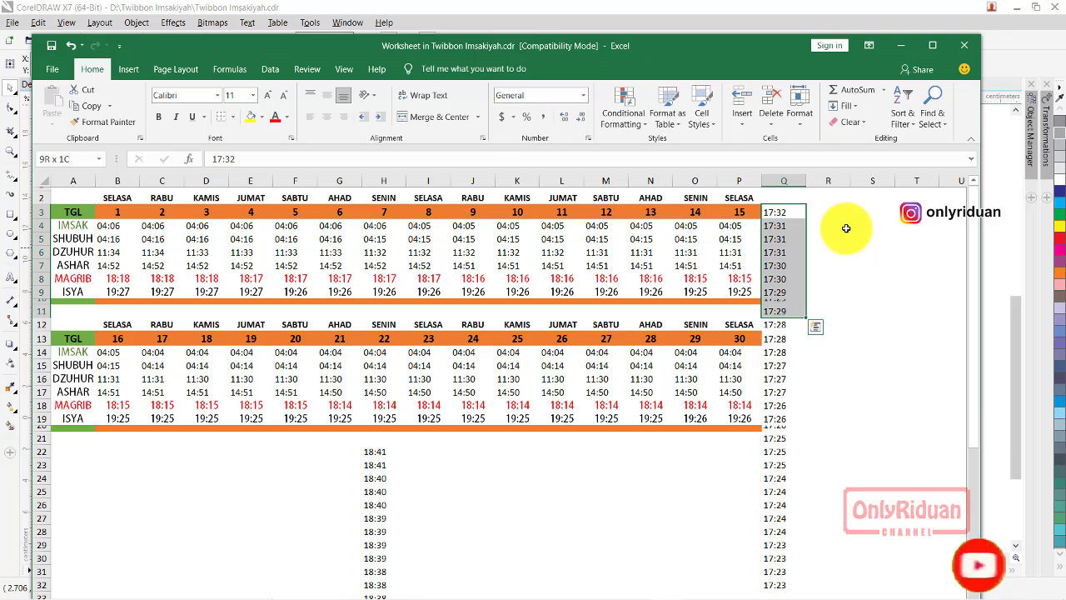
key("shift+Down")
key("shift+Down")
key("shift+Down")
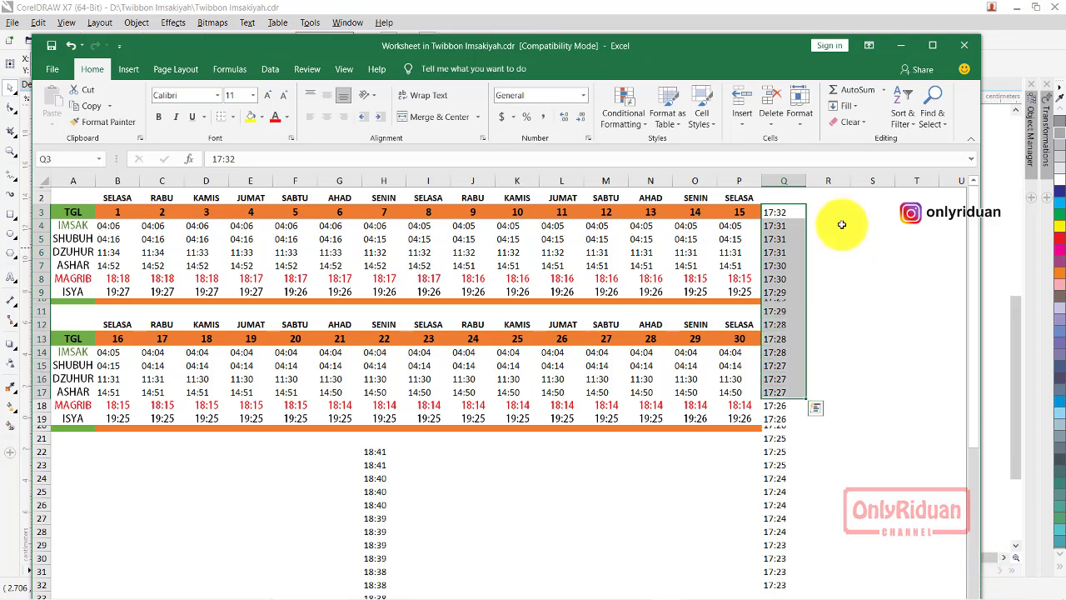
key("ctrl+c")
left_click(828, 215)
key("ctrl+v")
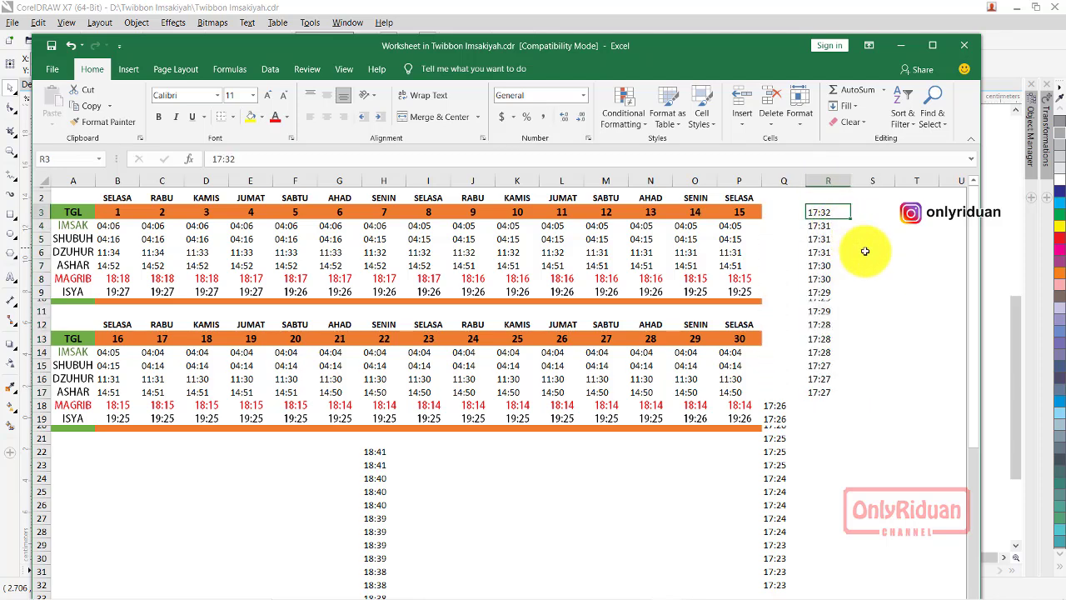
Step: Set MAGRIB day 1 to 17:32 and days 2–4 to 17:31
key("ctrl+c")
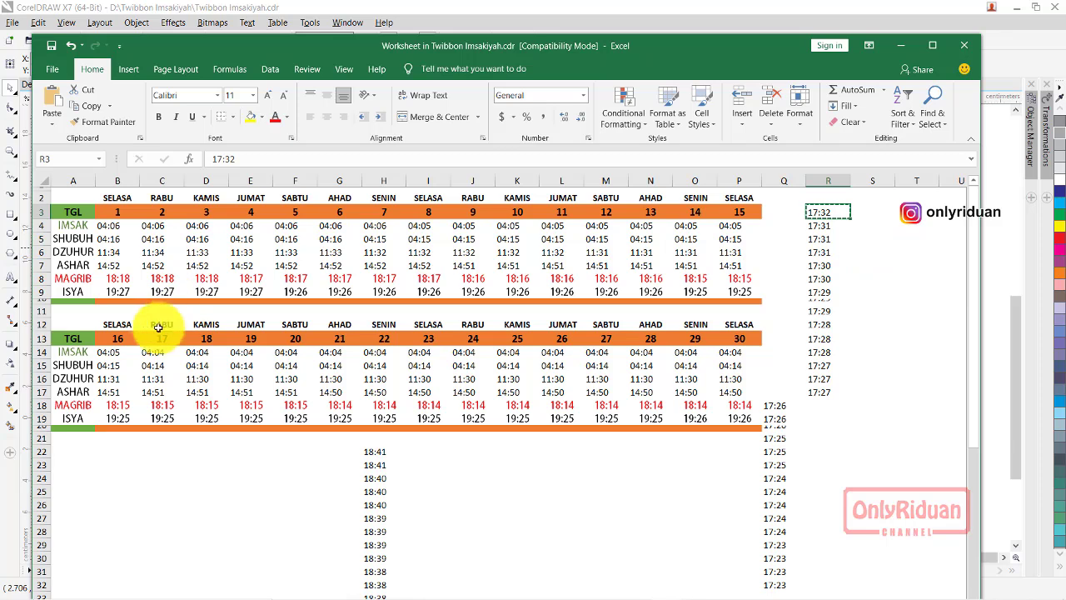
left_click(106, 280)
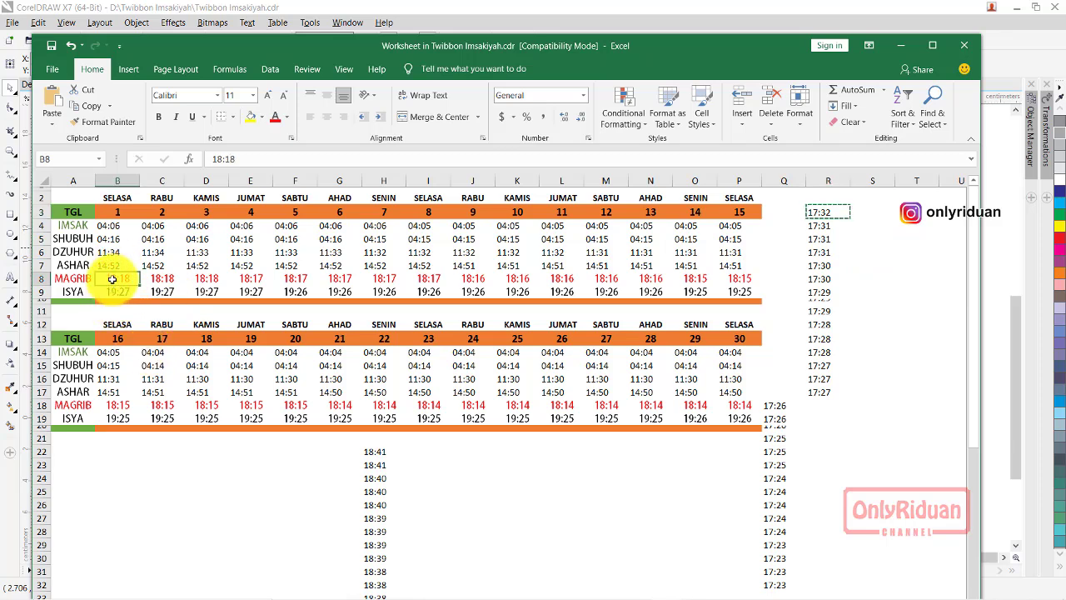
key("ctrl+v")
left_click(872, 291)
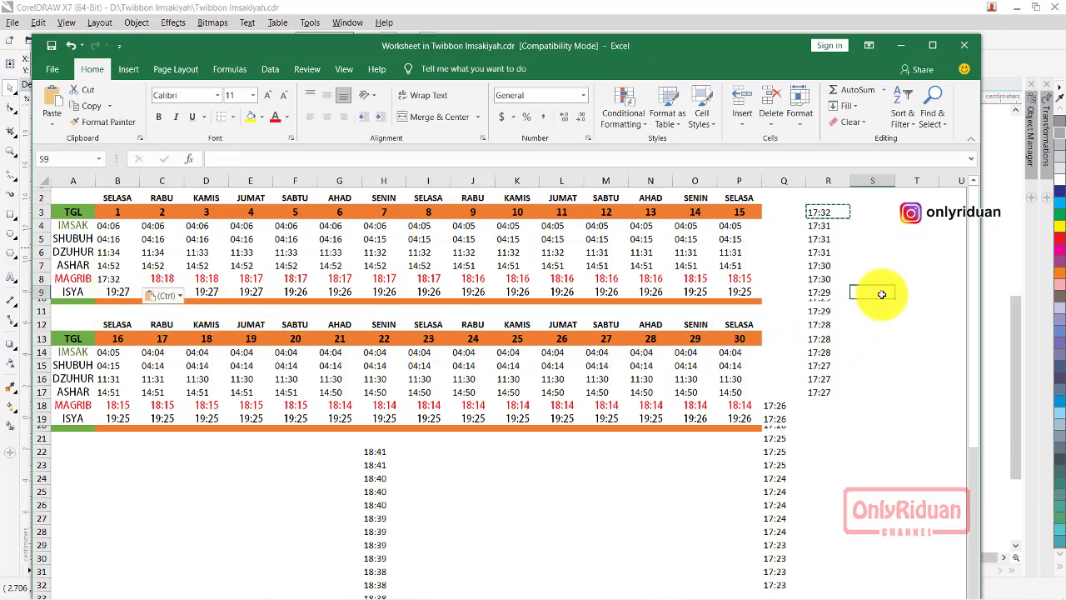
left_click(835, 227)
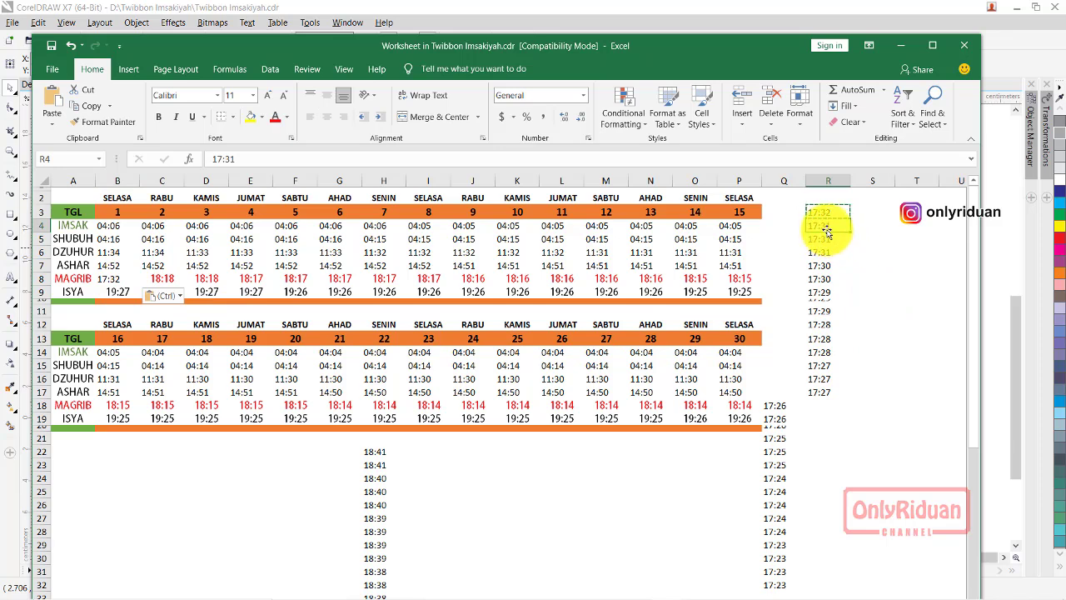
key("ctrl+c")
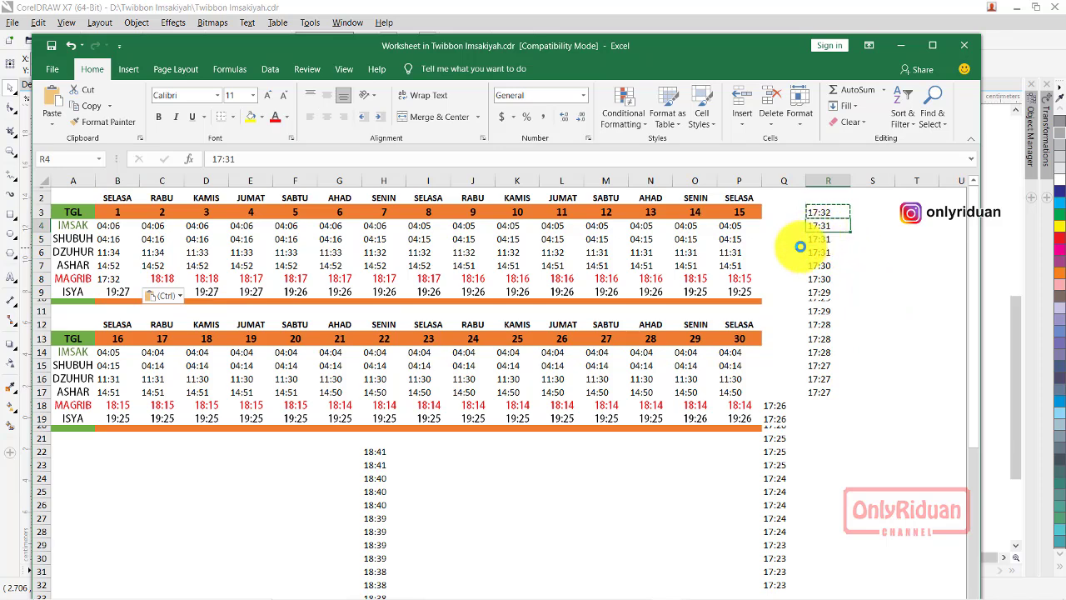
left_click_drag(167, 278, 235, 279)
key("ctrl+v")
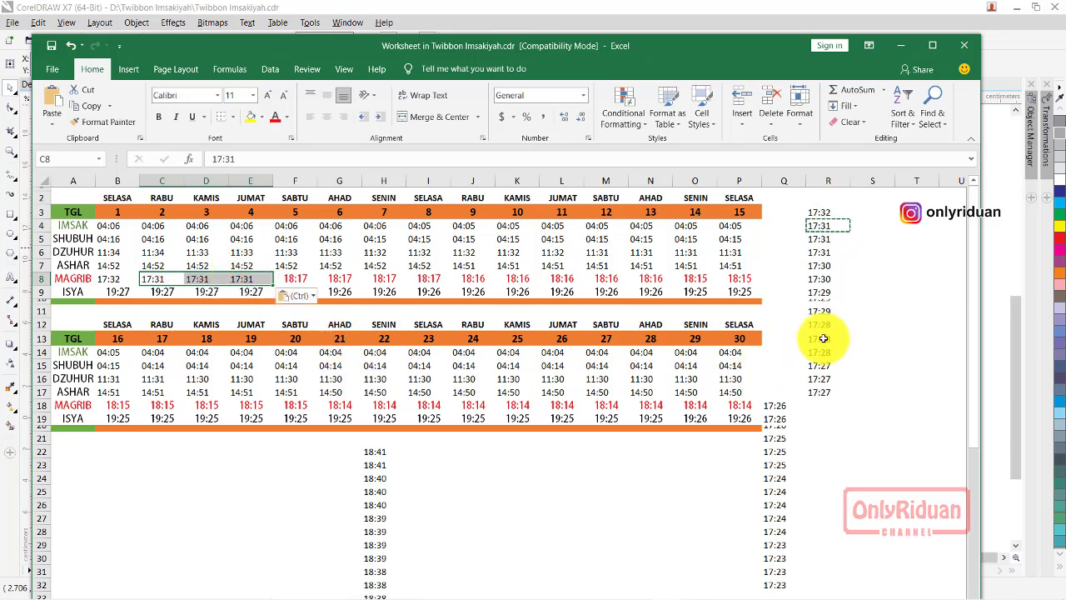
left_click(872, 292)
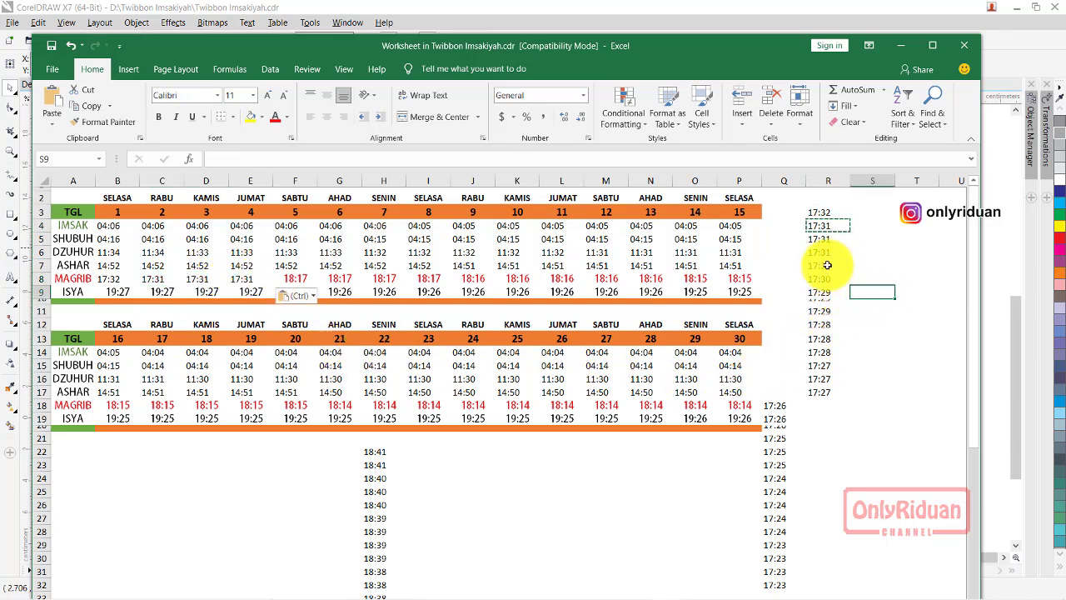
Step: Set MAGRIB days 5–6 to 17:30 and days 7–9 to 17:29
left_click(827, 265)
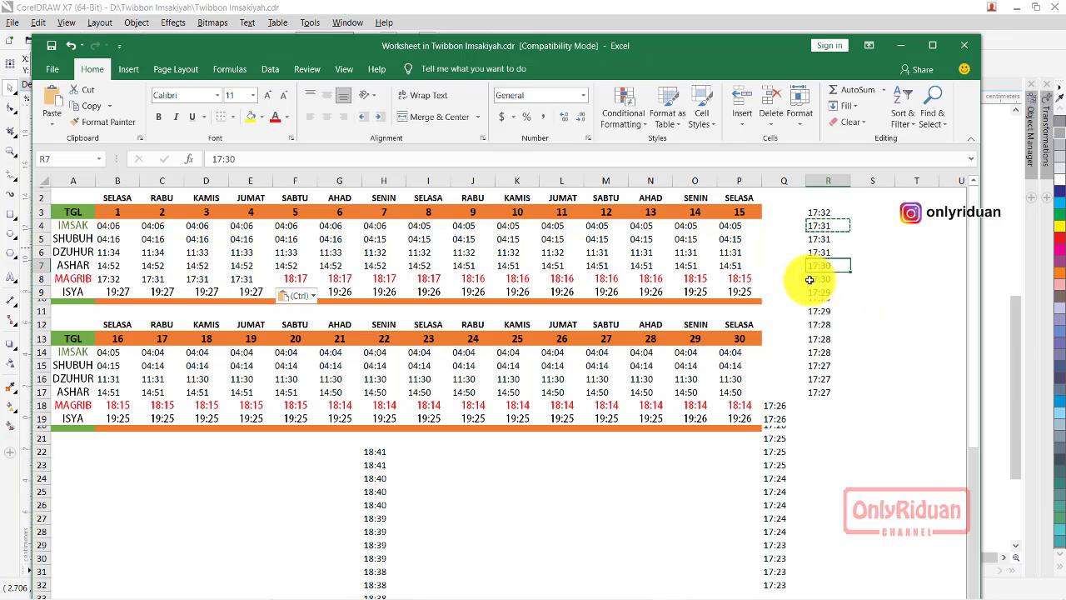
key("ctrl+c")
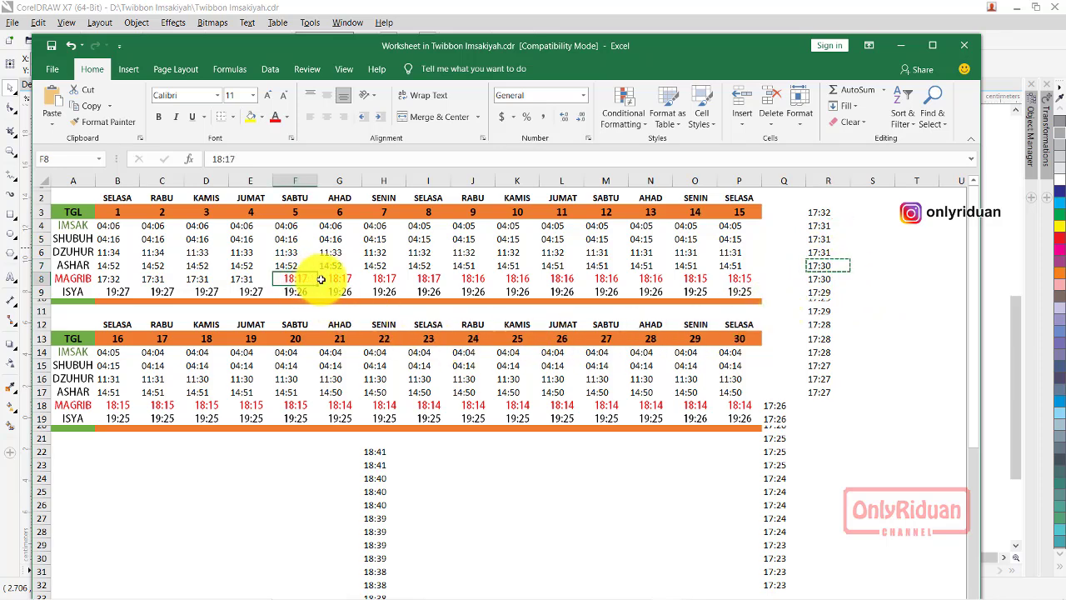
left_click_drag(298, 278, 325, 278)
key("ctrl+v")
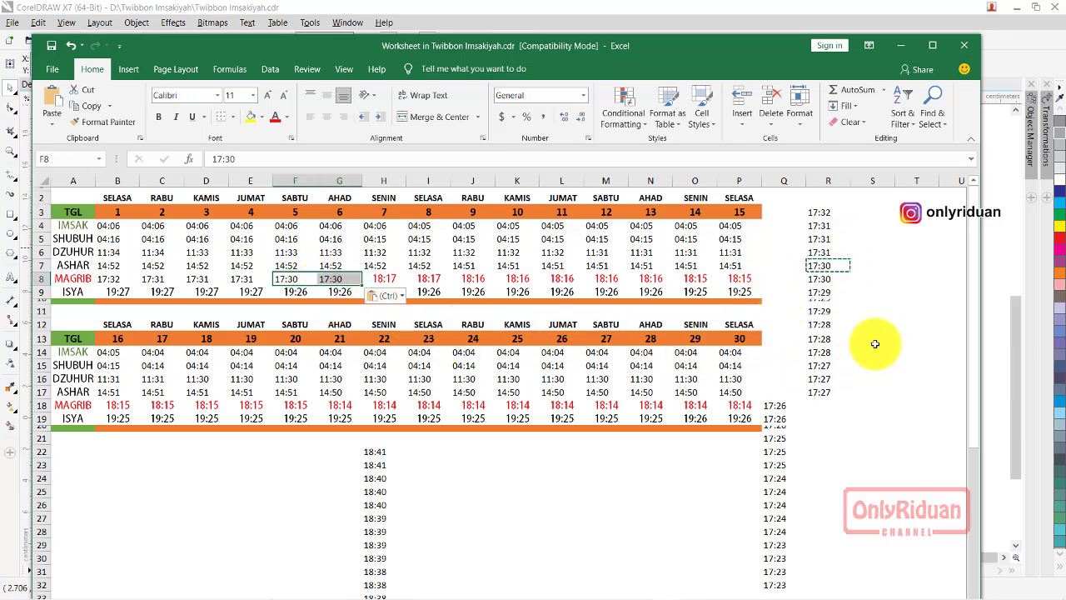
left_click(874, 338)
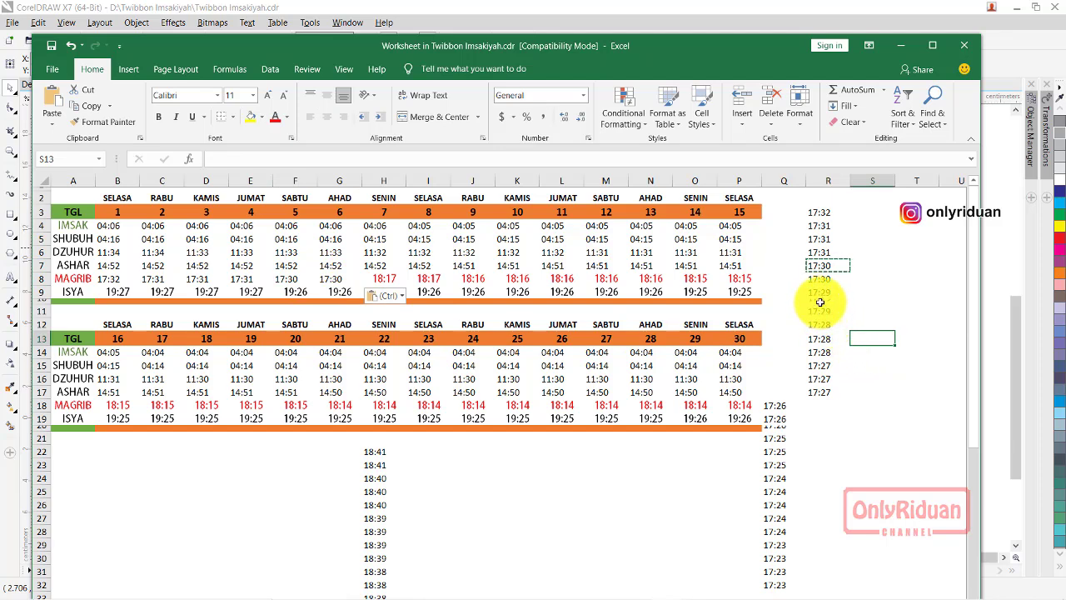
left_click(821, 293)
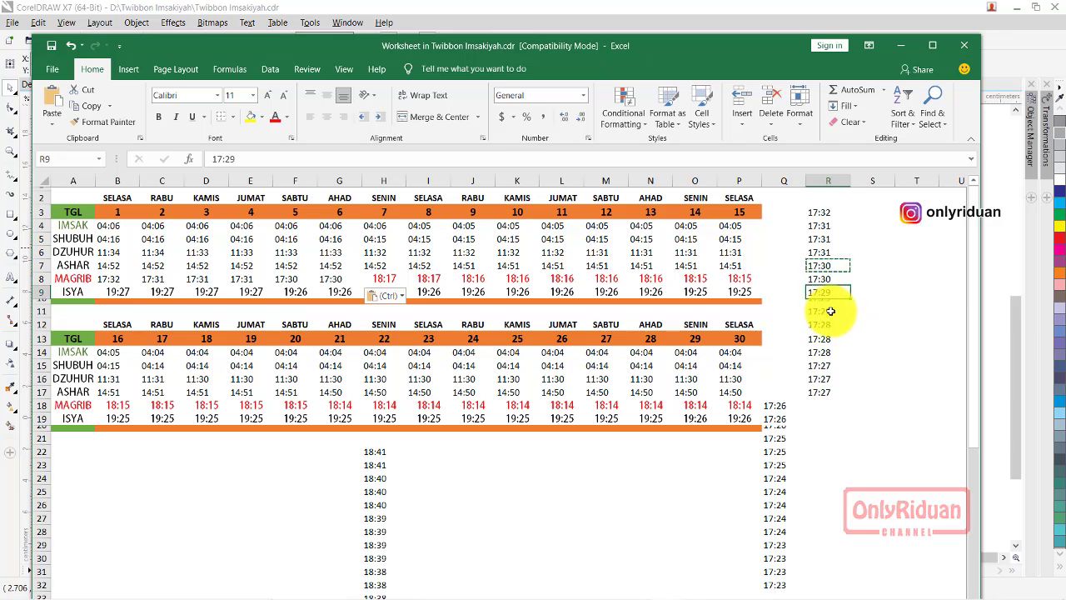
key("ctrl+c")
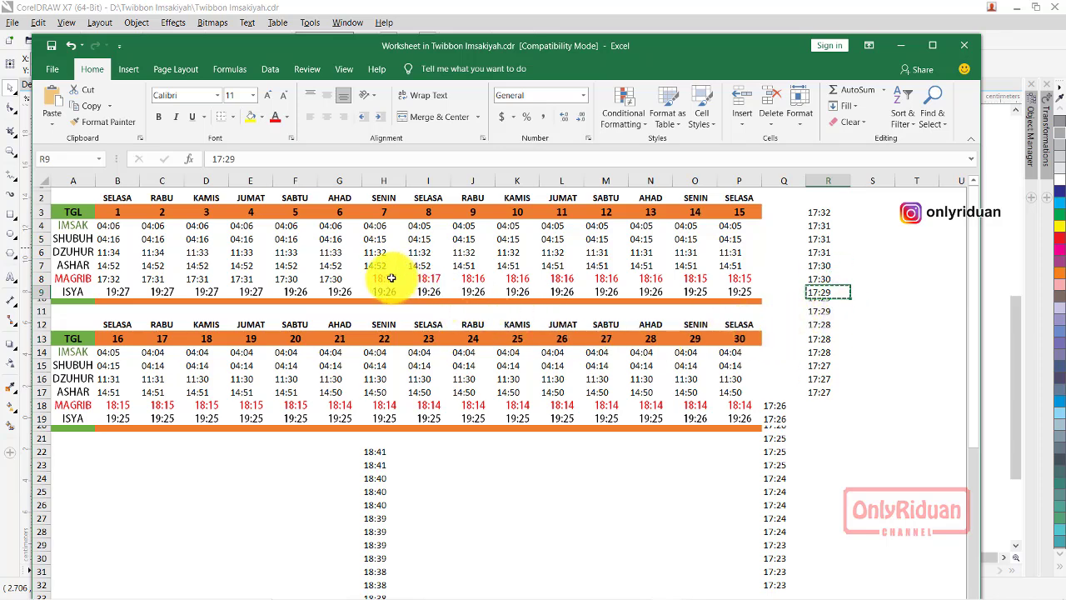
left_click_drag(384, 278, 462, 283)
key("ctrl+v")
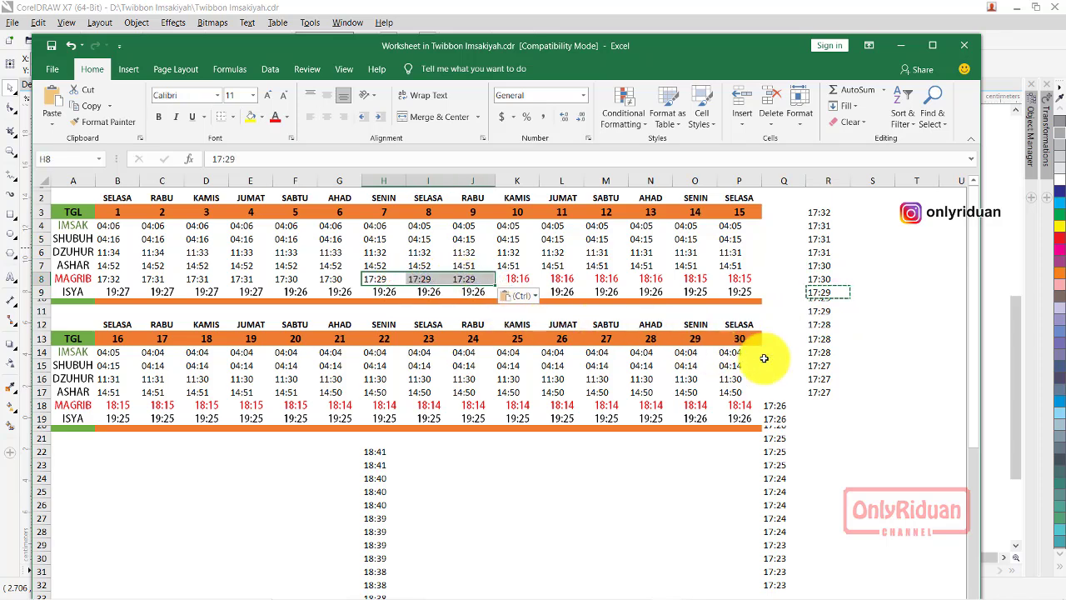
left_click(876, 364)
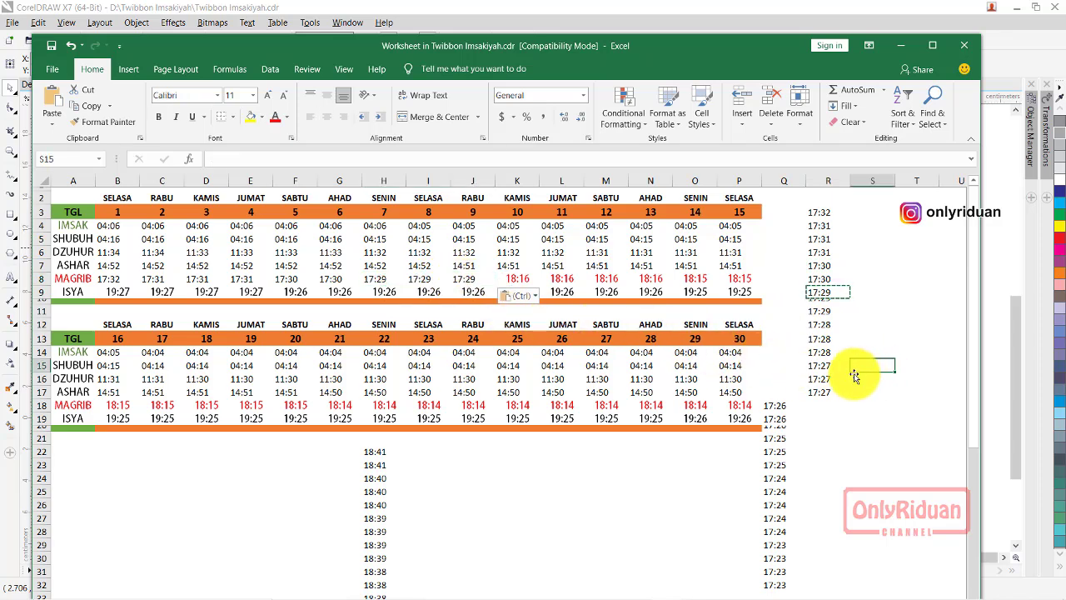
Step: Set MAGRIB days 10–12 to 17:28 and days 13–15 to 17:27
left_click(815, 323)
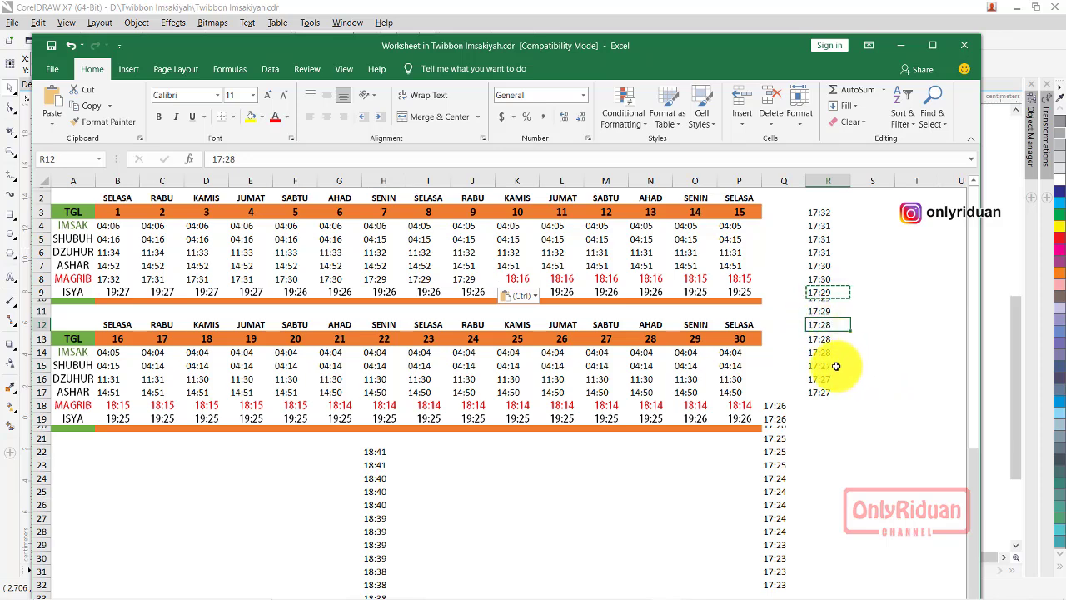
key("ctrl+c")
left_click_drag(517, 278, 605, 278)
key("Return")
left_click(827, 451)
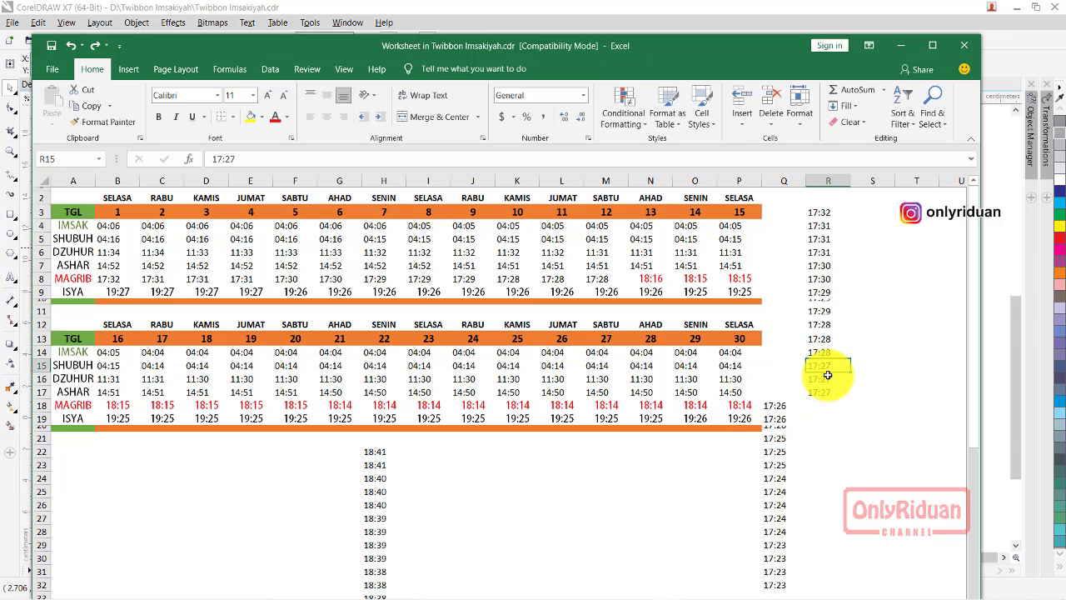
key("ctrl+c")
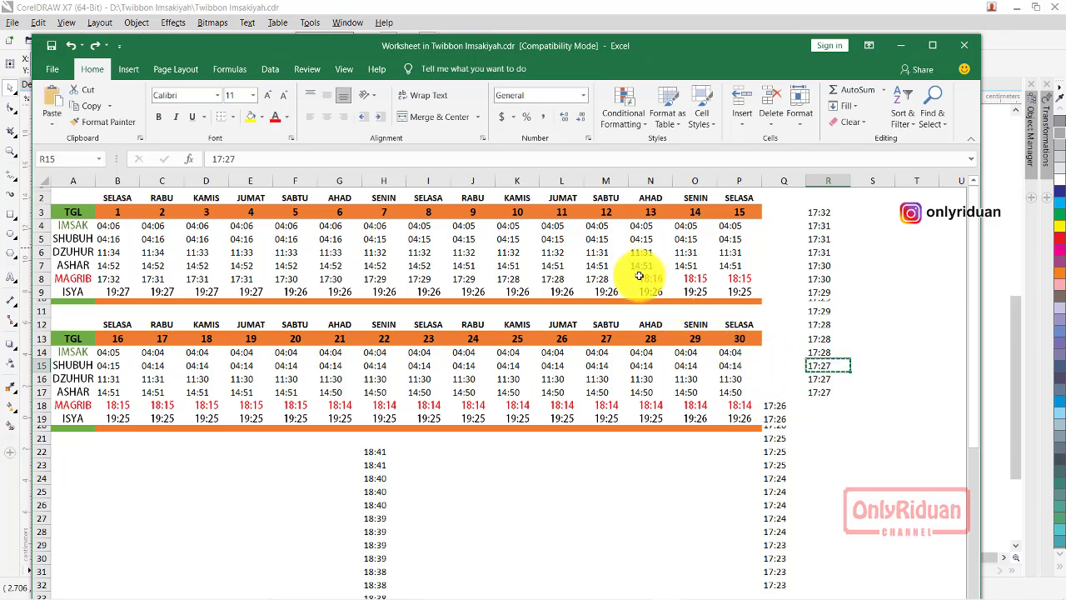
left_click_drag(638, 275, 738, 279)
key("ctrl+v")
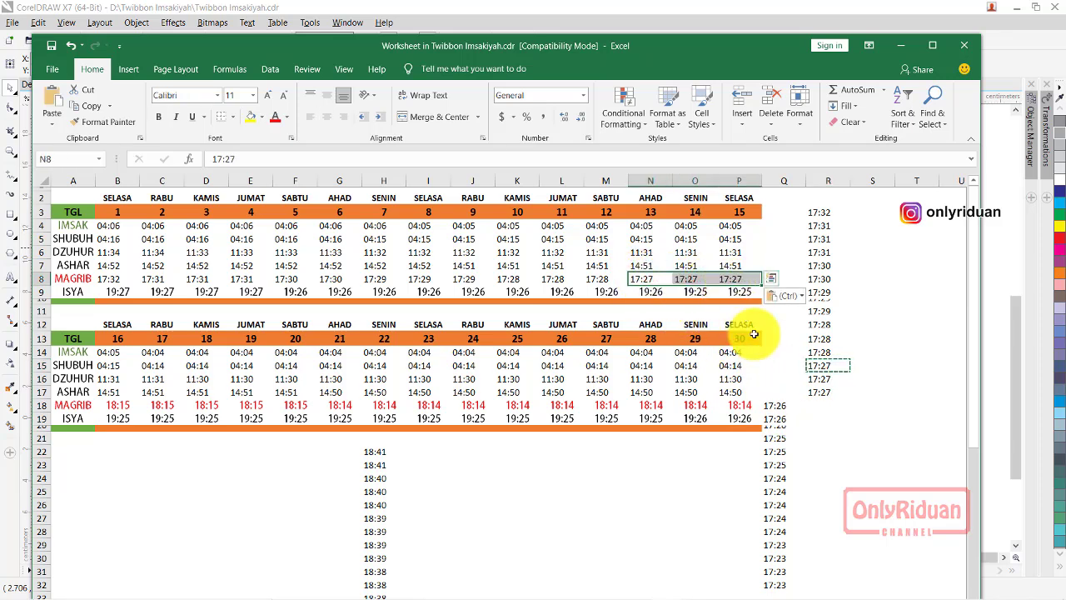
left_click(864, 449)
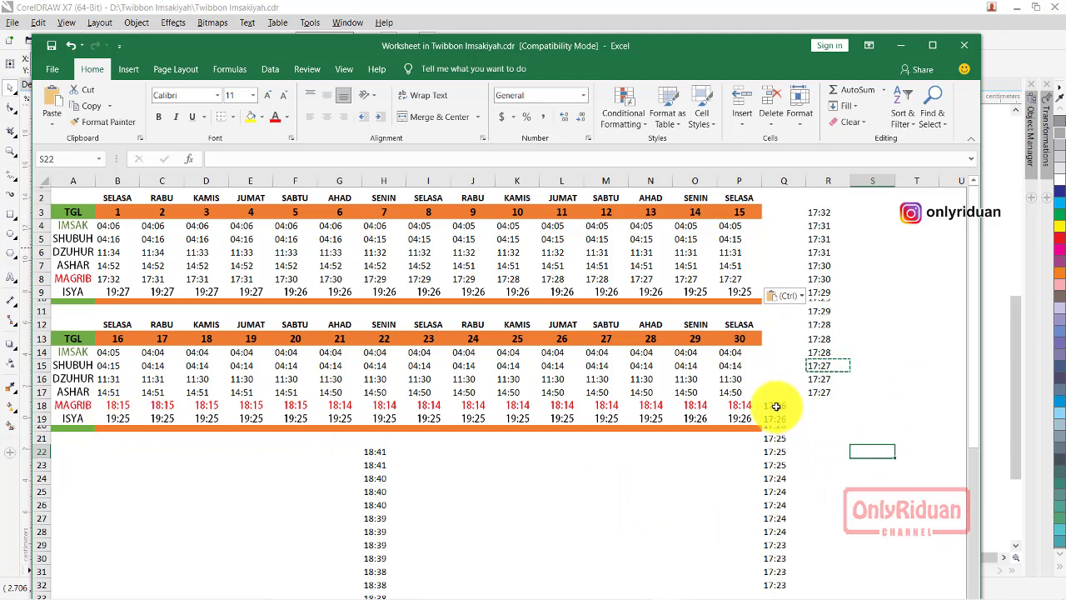
Step: Set MAGRIB days 16–18 to 17:26 and days 19–21 to 17:25
left_click(780, 406)
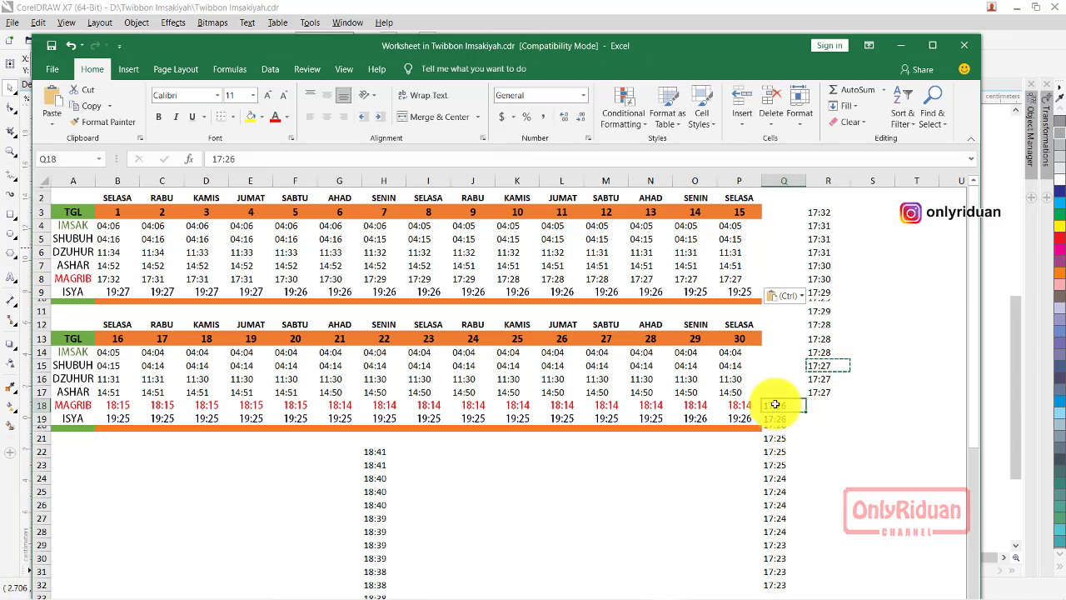
key("ctrl+c")
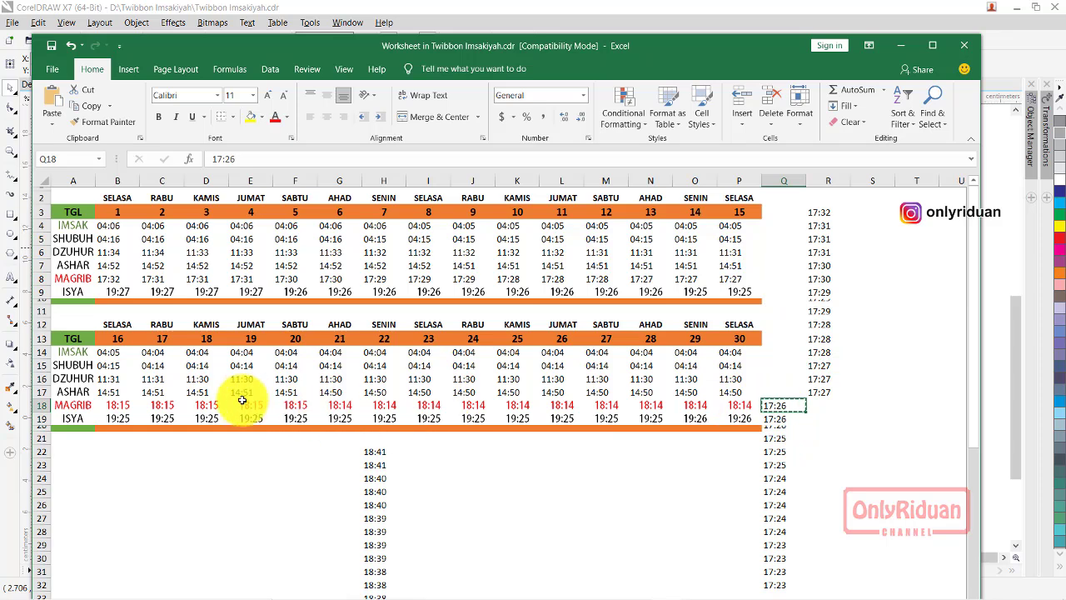
left_click_drag(117, 405, 210, 403)
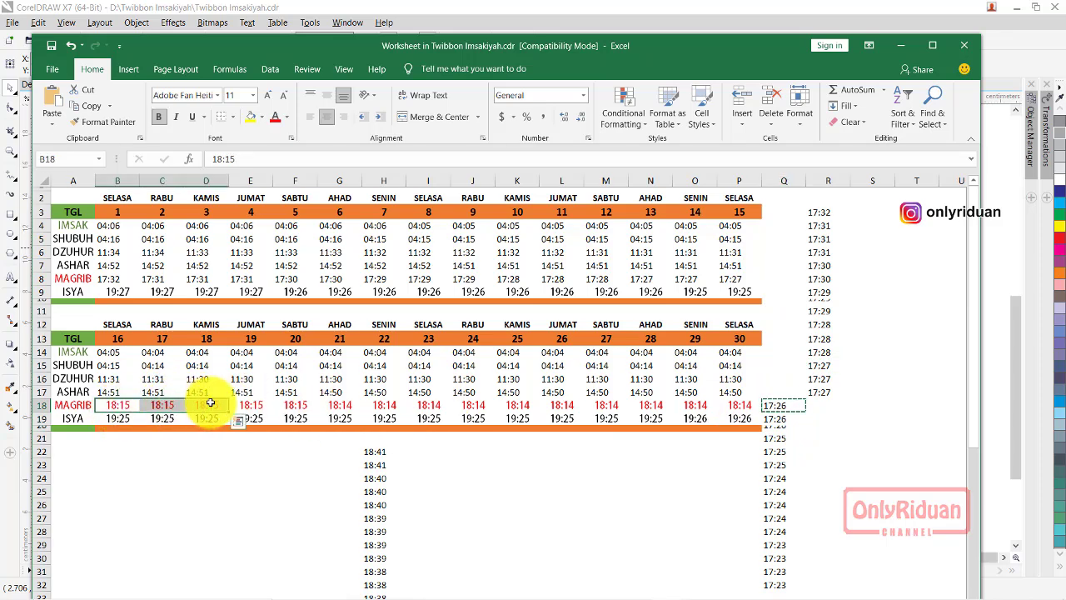
key("ctrl+v")
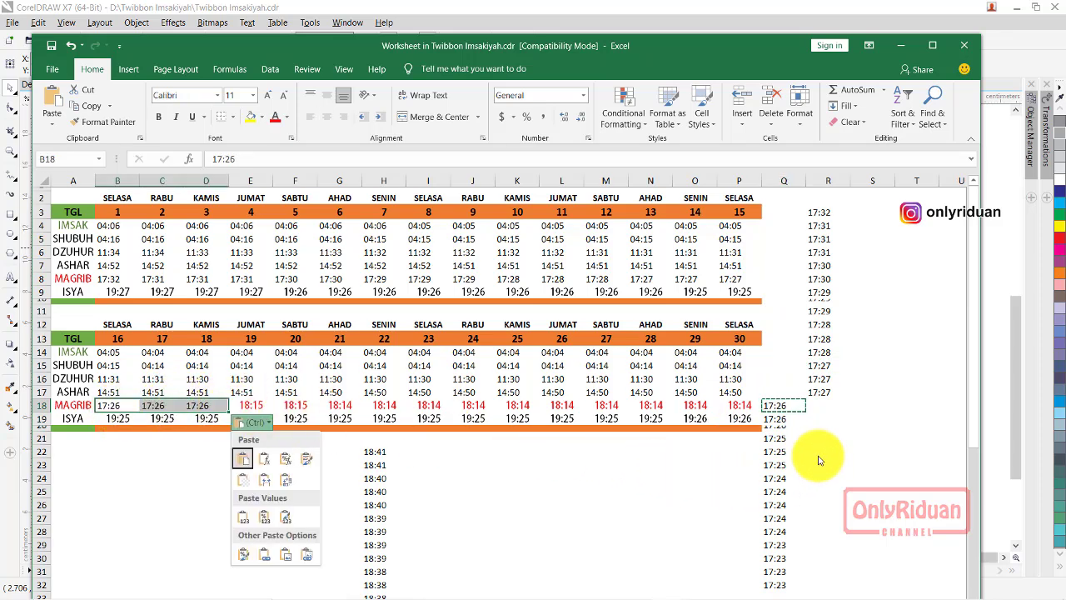
key("Escape")
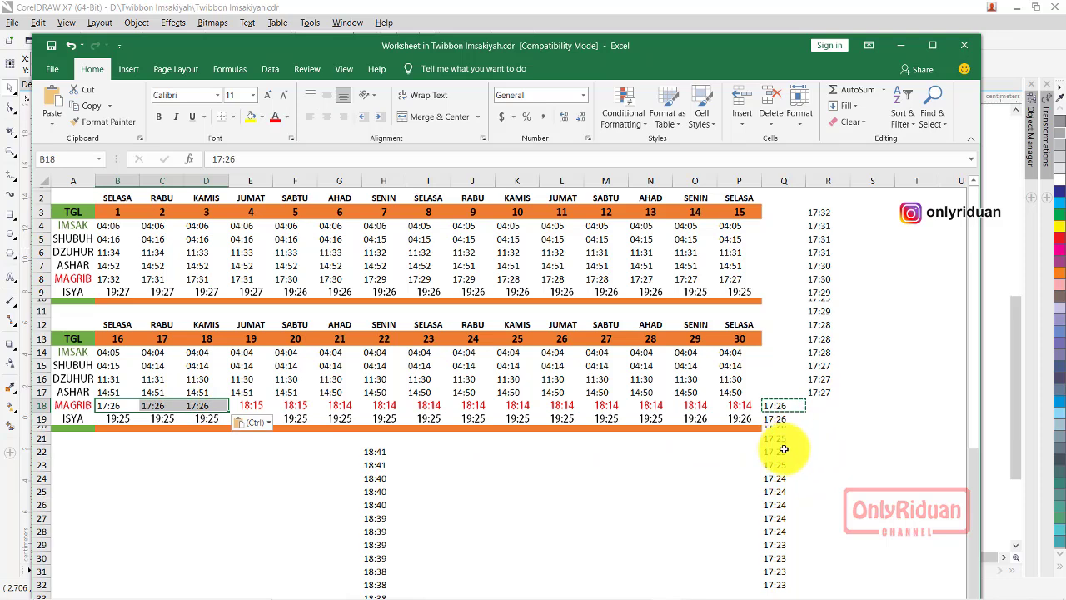
left_click(778, 440)
key("ctrl+c")
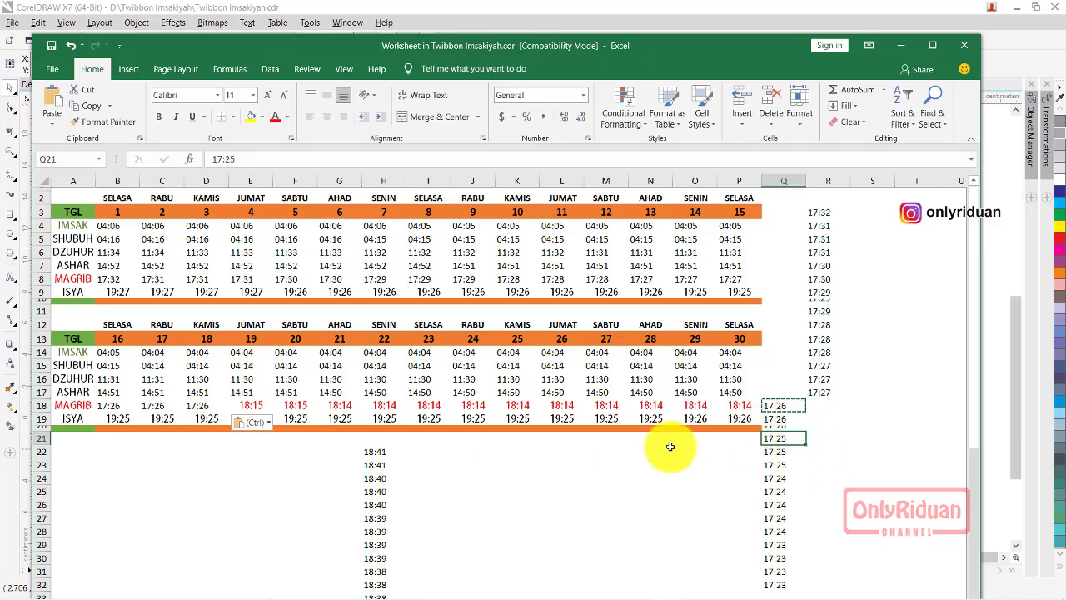
left_click_drag(250, 406, 328, 411)
left_click(300, 405)
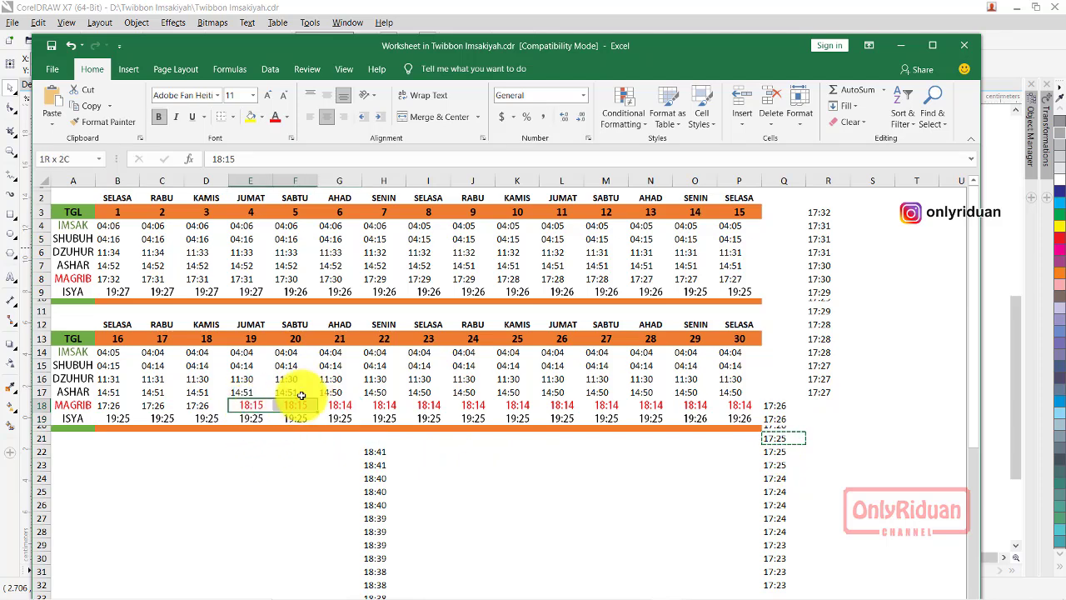
key("ctrl+v")
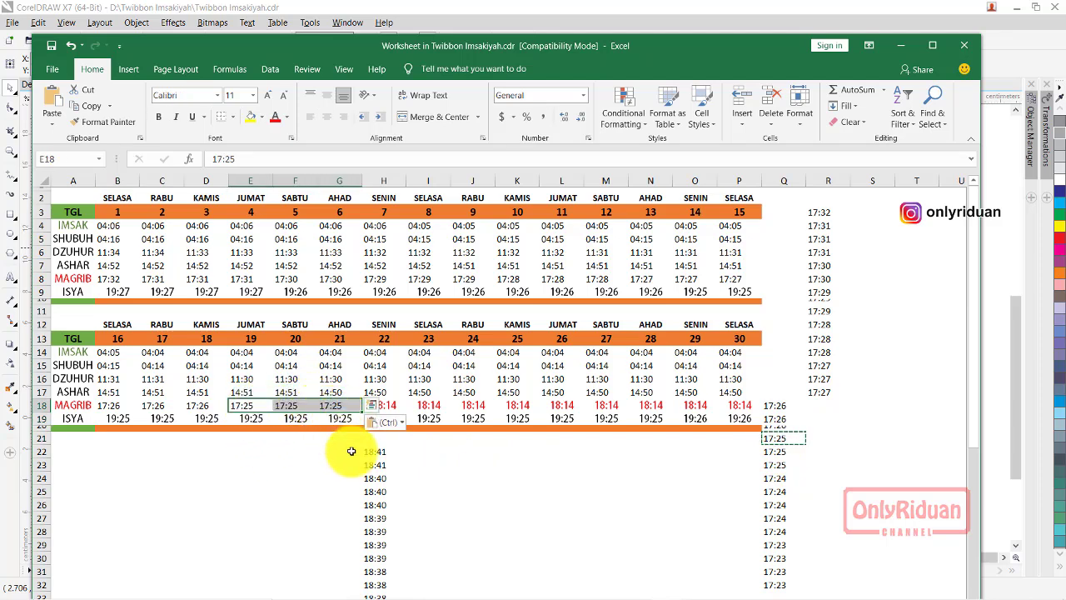
Step: Set MAGRIB days 22–26 to 17:24 and days 27–30 to 17:23
left_click(779, 481)
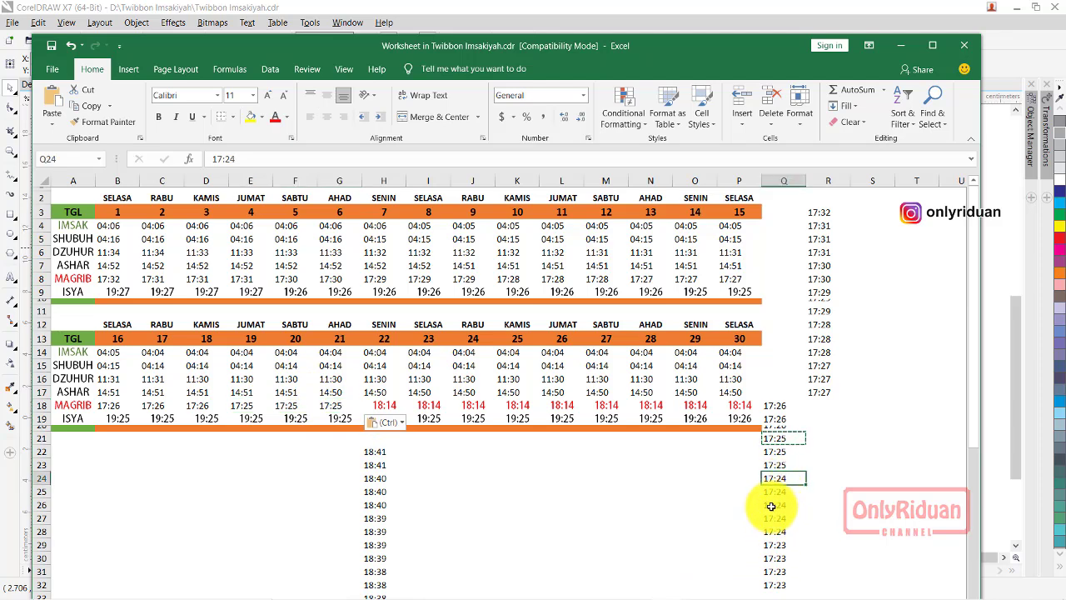
left_click_drag(383, 405, 548, 401)
key("ctrl+v")
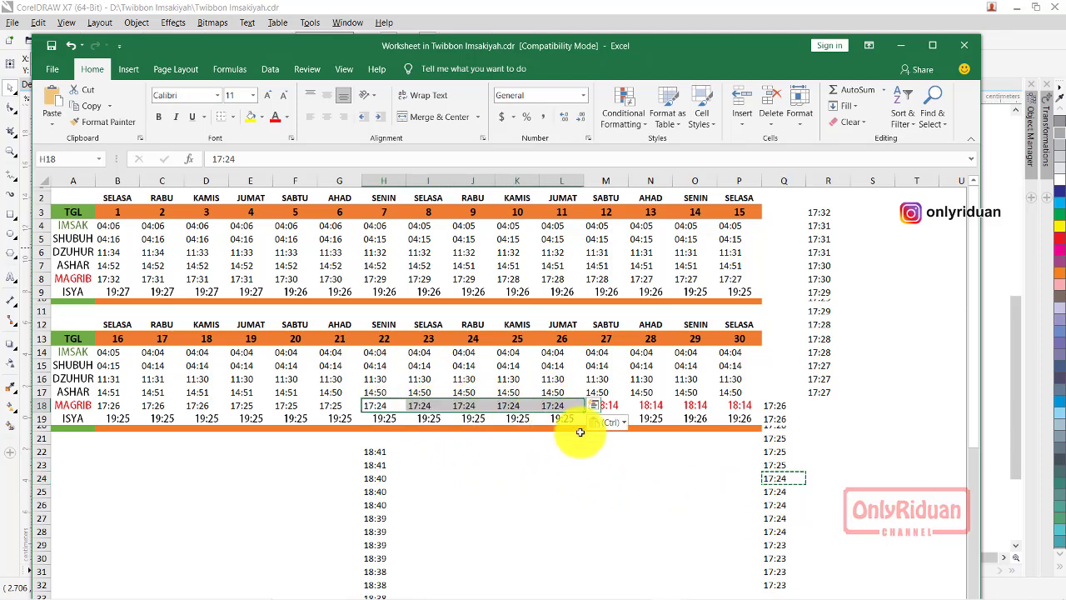
left_click(779, 546)
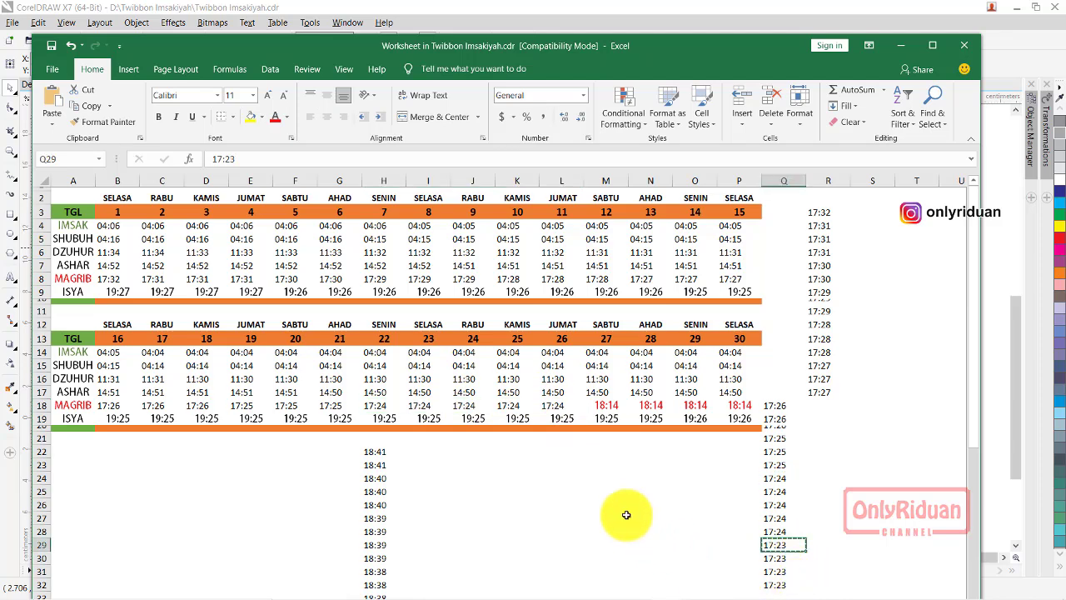
key("ctrl+c")
left_click_drag(599, 405, 737, 412)
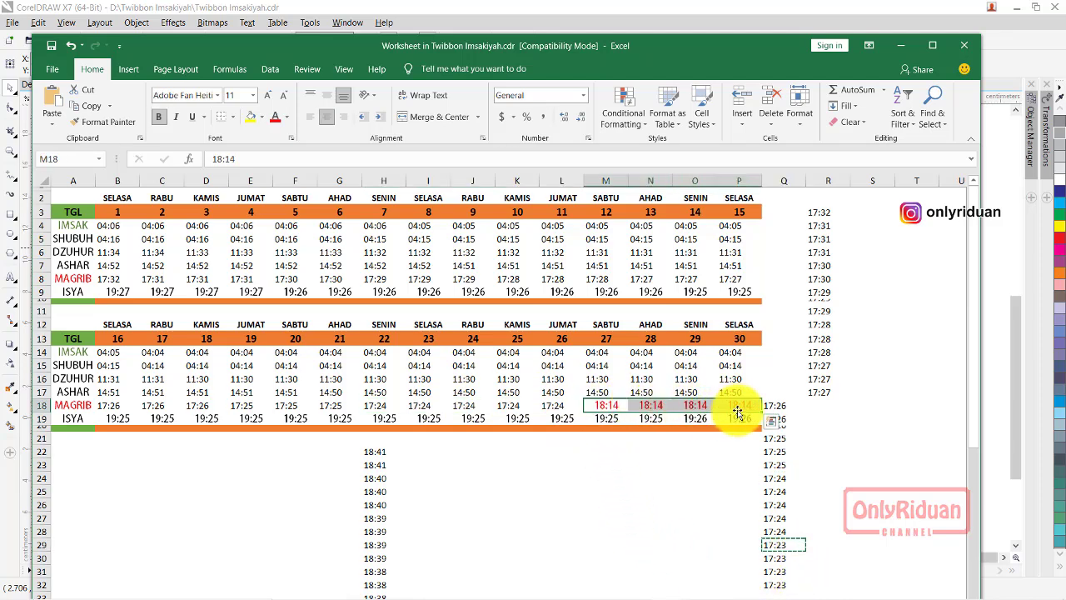
key("ctrl+v")
Step: Clear helper columns Q–R and copy the Isya times starting 18:41 into column Q from row 3
mouse_move(781, 212)
left_mouse_down()
mouse_move(767, 262)
mouse_move(836, 596)
mouse_move(881, 458)
left_mouse_up()
scroll(861, 453, "up", 2)
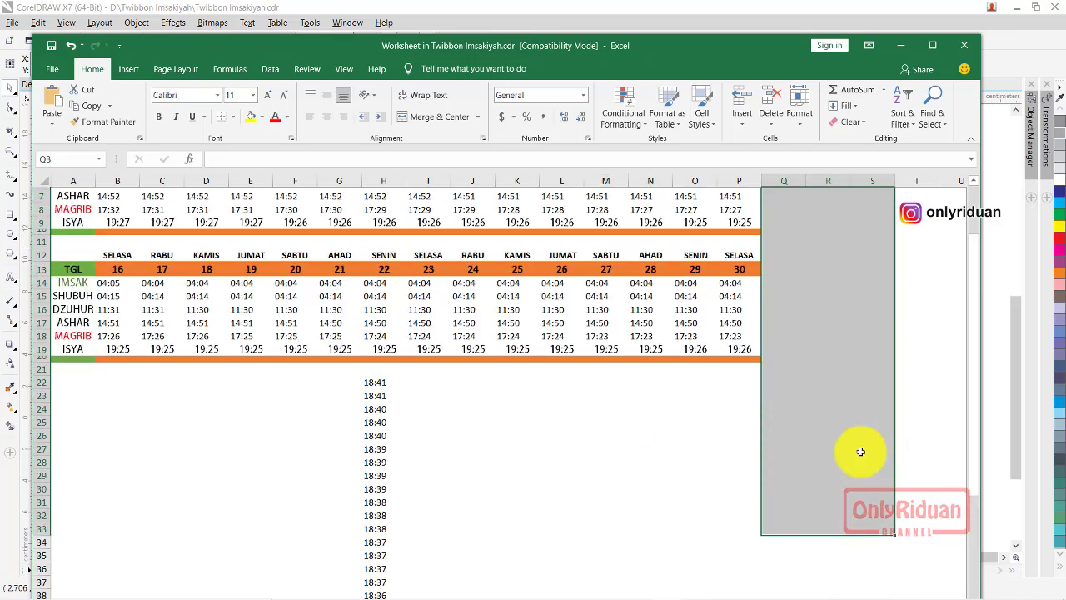
scroll(511, 539, "up", 2)
left_click(504, 516)
mouse_move(375, 451)
left_mouse_down()
mouse_move(375, 593)
mouse_move(383, 568)
left_mouse_up()
key("ctrl+c")
scroll(609, 445, "up", 6)
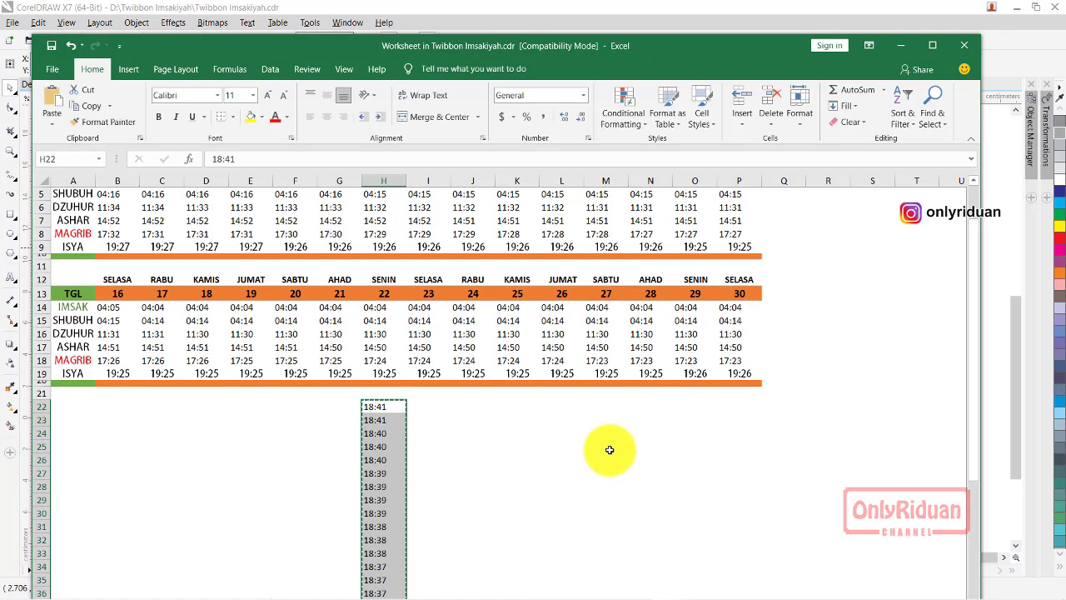
scroll(749, 291, "up", 1)
left_click(788, 211)
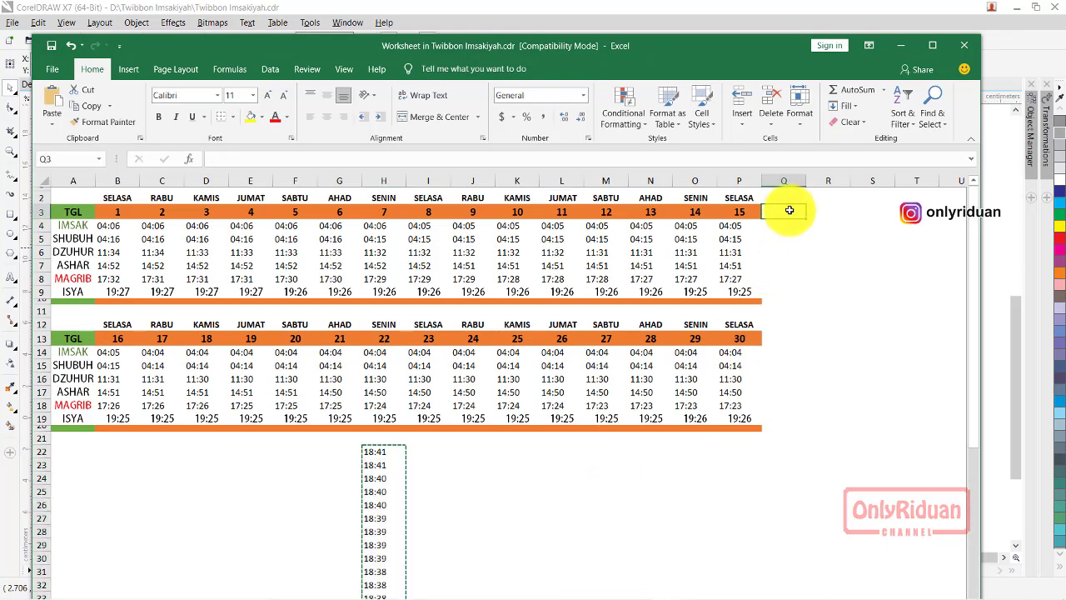
key("ctrl+v")
left_click(787, 211)
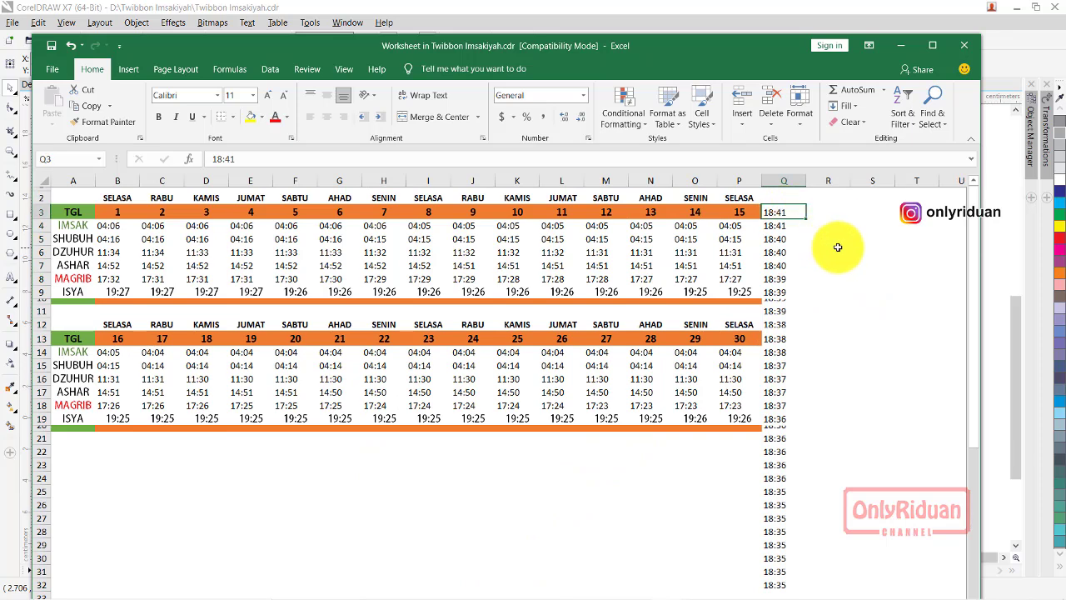
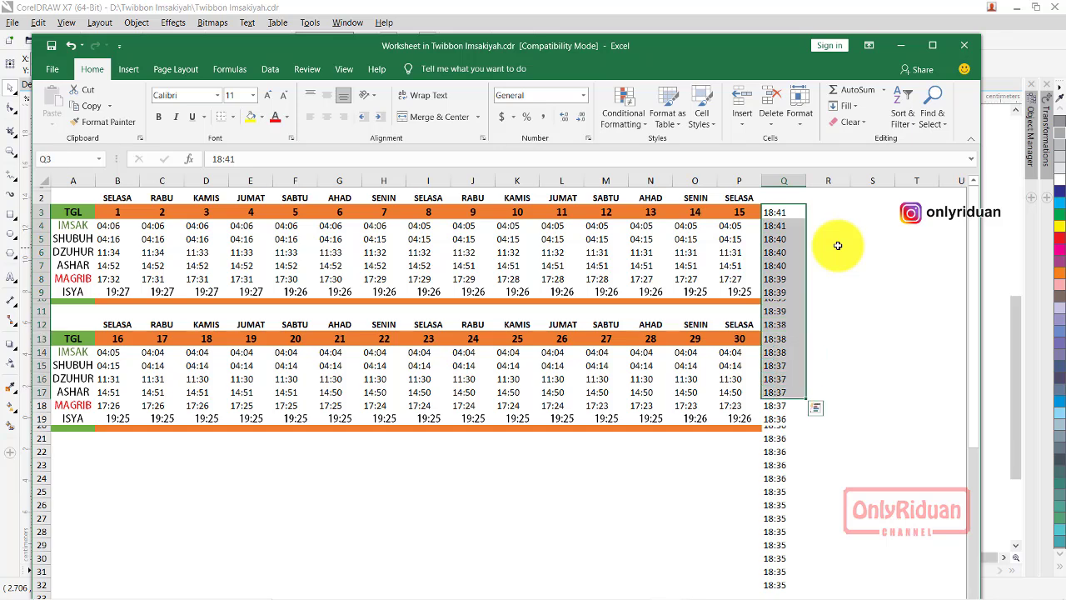
Step: Move the Q3:Q17 time list to column R and put 18:41 in ISYA days 1–2 (B9:C9)
key("ctrl+c")
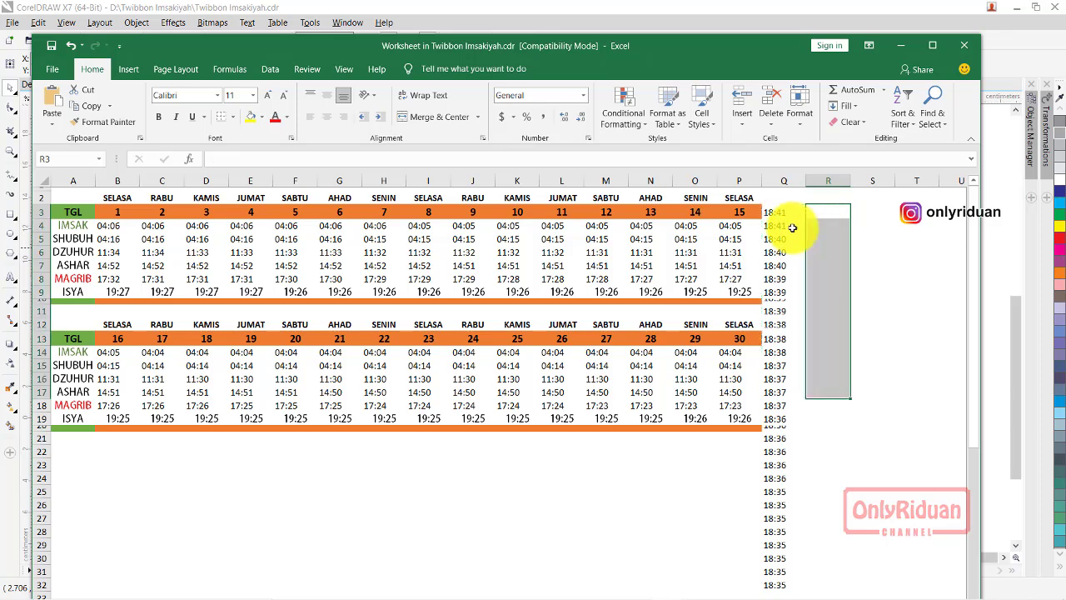
left_click_drag(806, 233, 849, 232)
left_click(834, 213)
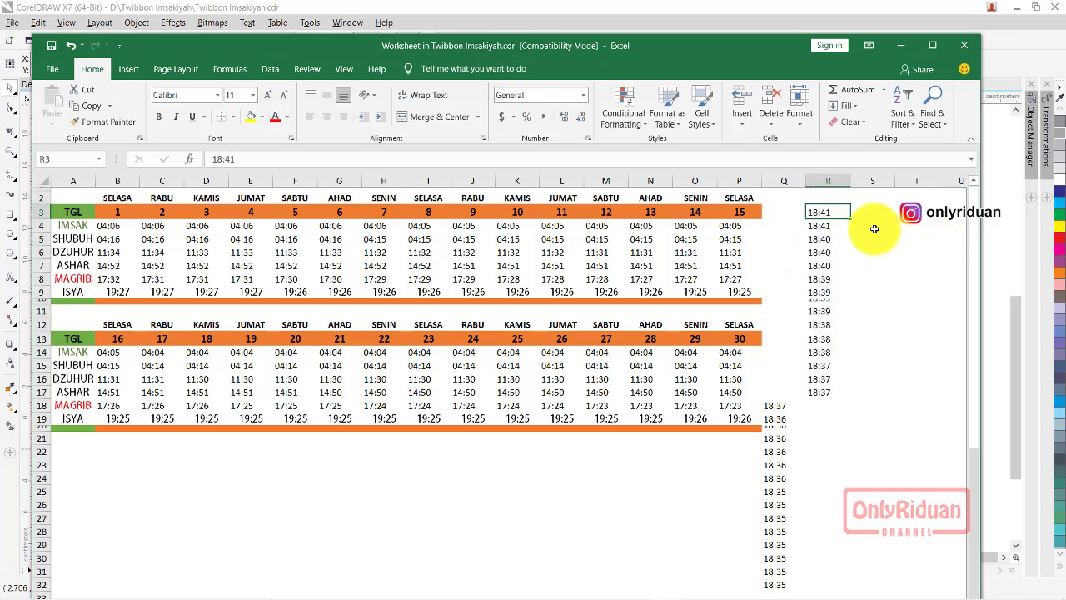
key("ctrl+c")
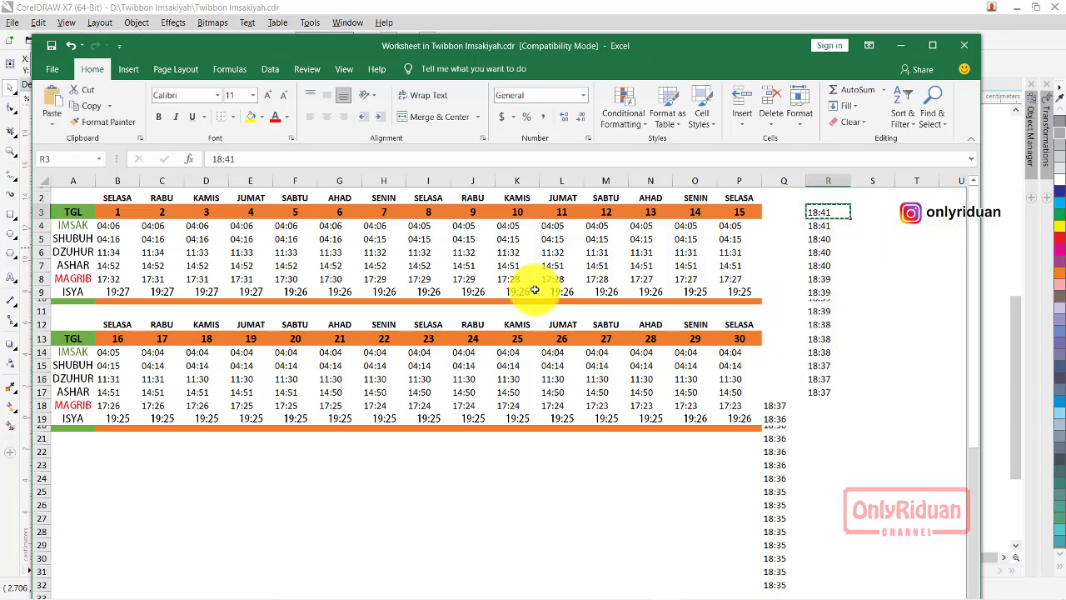
left_click(120, 291)
left_click_drag(146, 290, 154, 289)
key("ctrl+v")
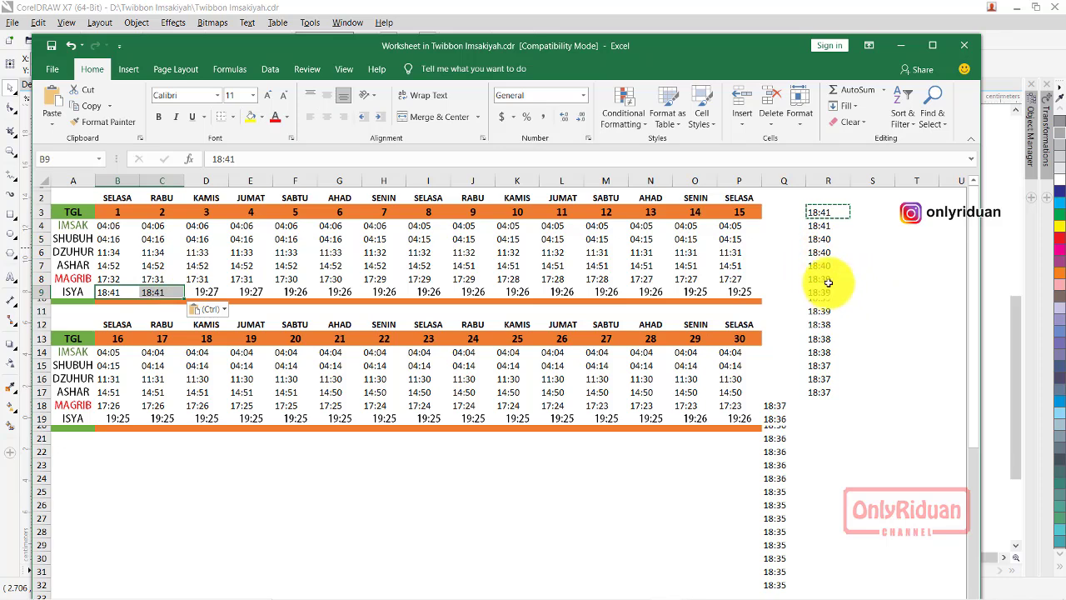
Step: Fill ISYA days 3–5 (D9:F9) with 18:40 and days 6–9 (G9:J9) with 18:39
left_click(819, 241)
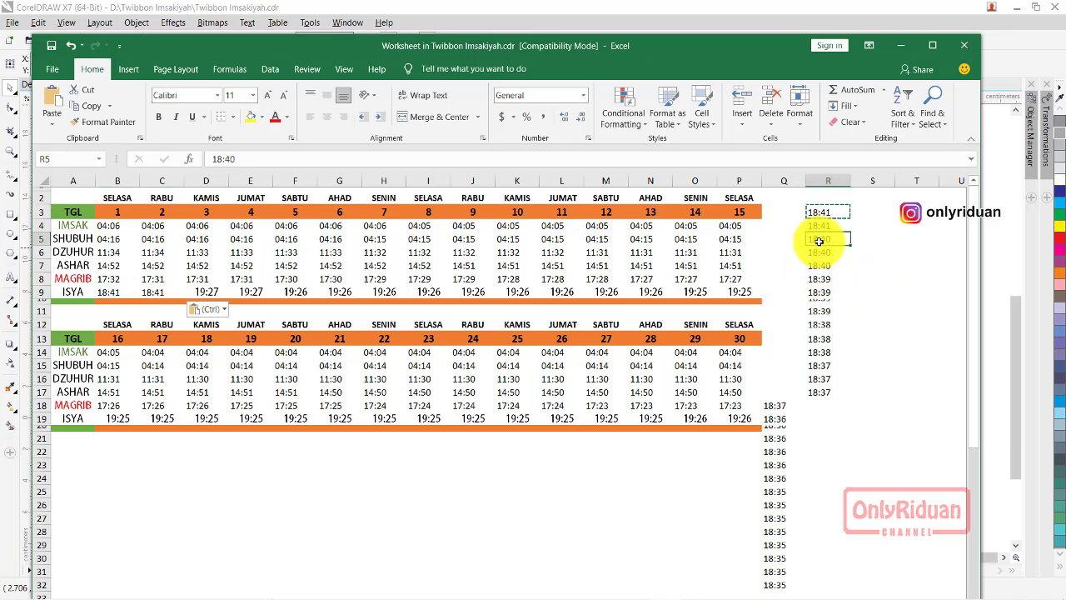
key("ctrl+c")
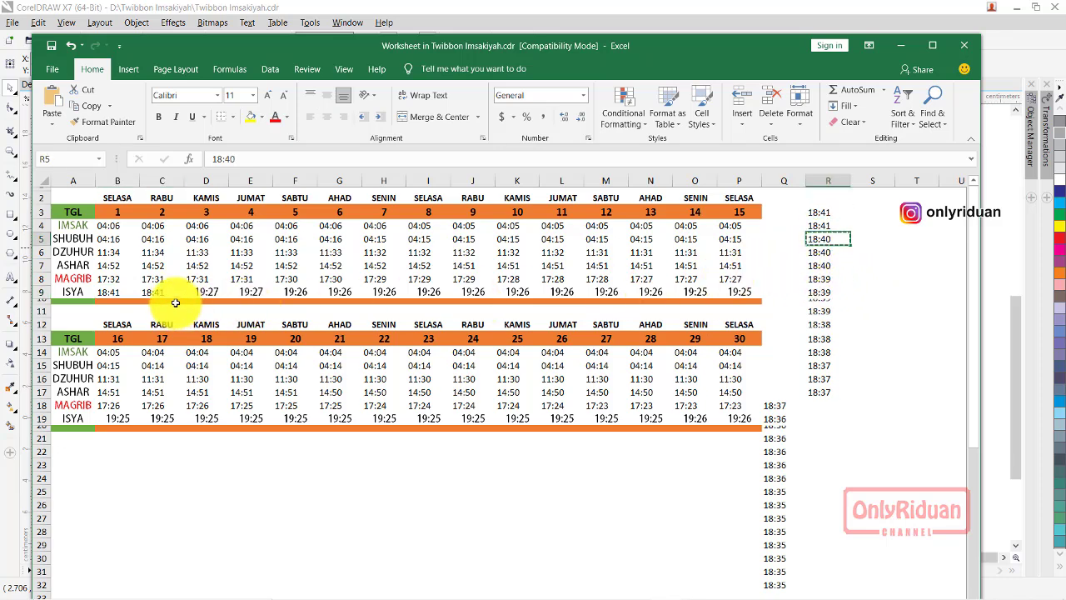
left_click_drag(206, 291, 275, 293)
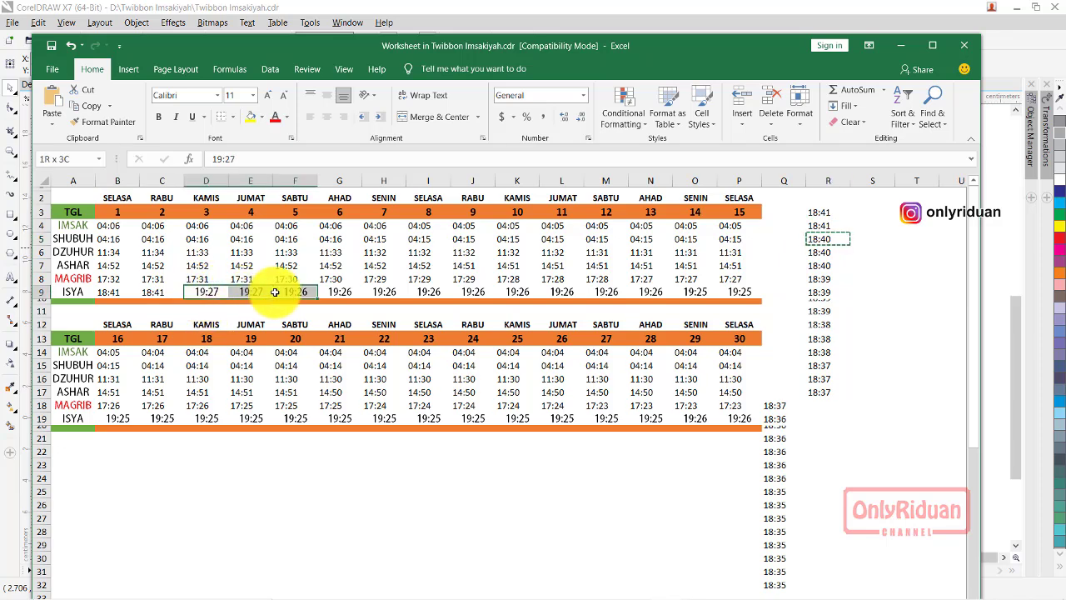
key("ctrl+v")
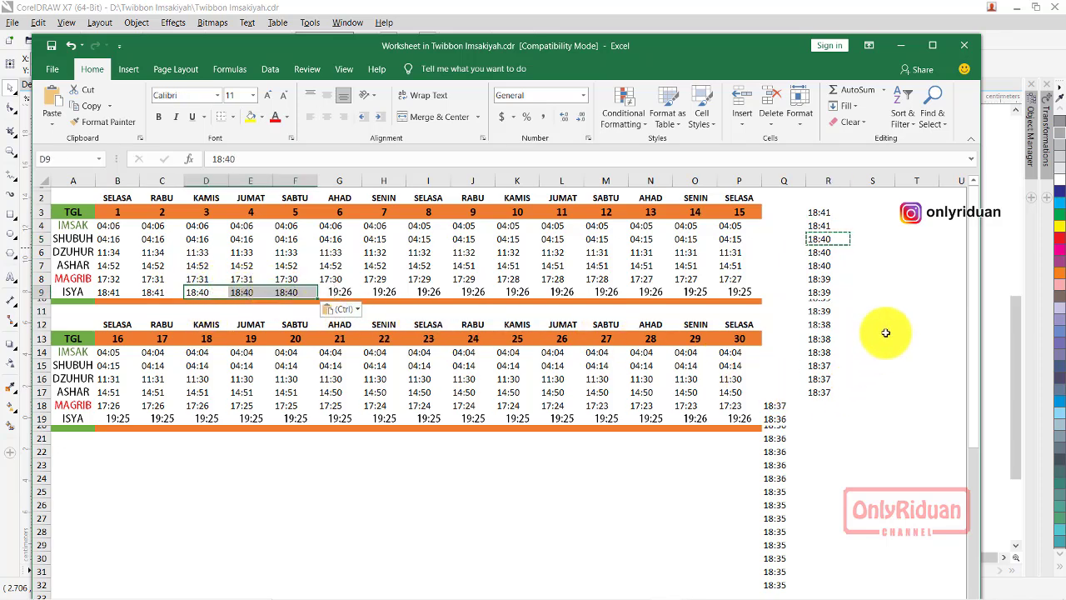
left_click(887, 312)
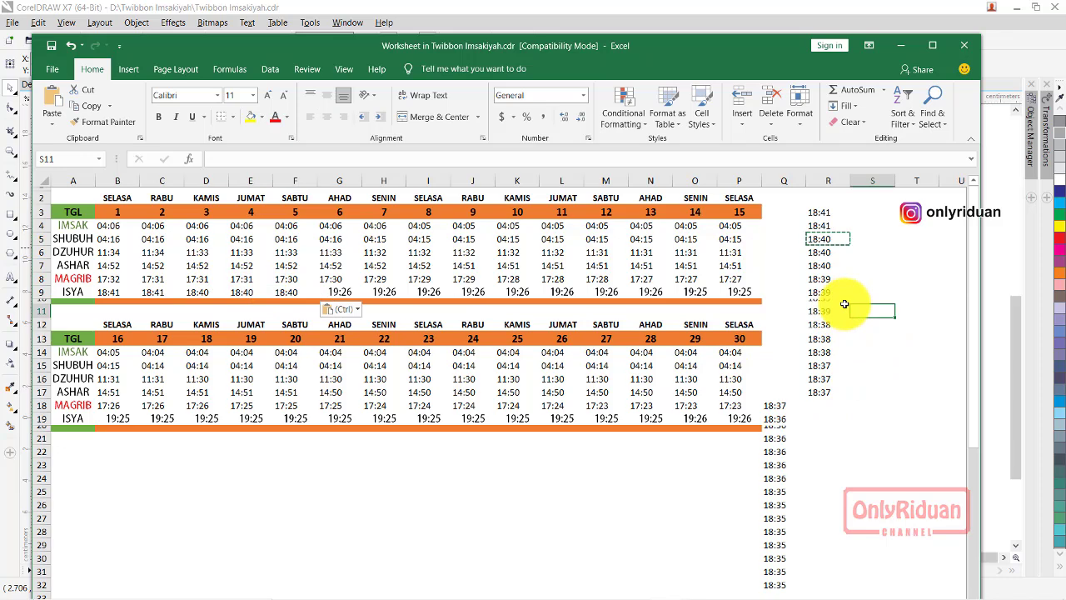
left_click(821, 280)
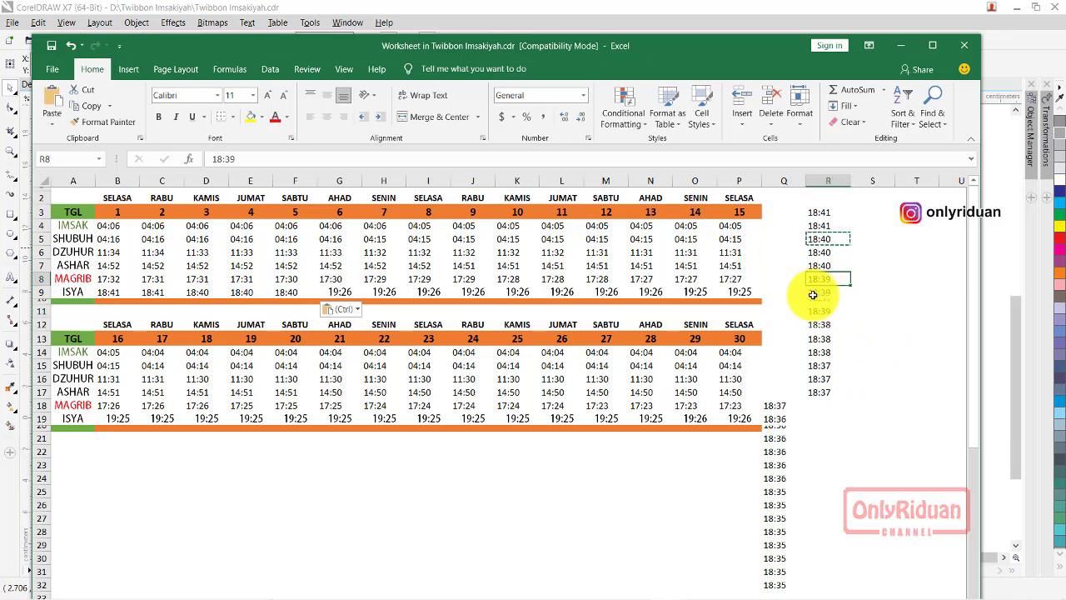
key("ctrl+c")
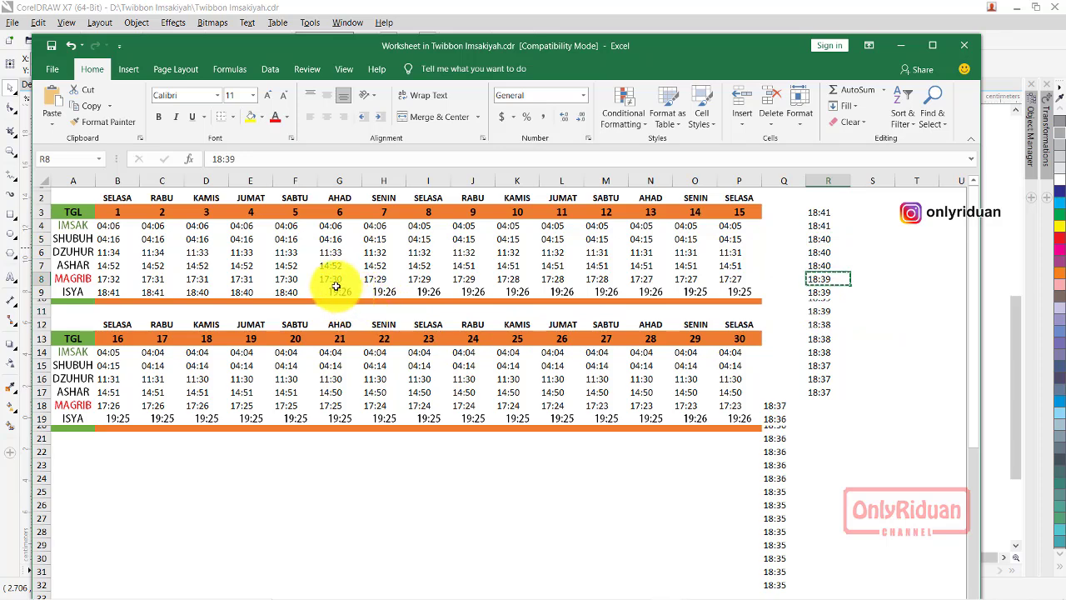
left_click_drag(339, 291, 467, 295)
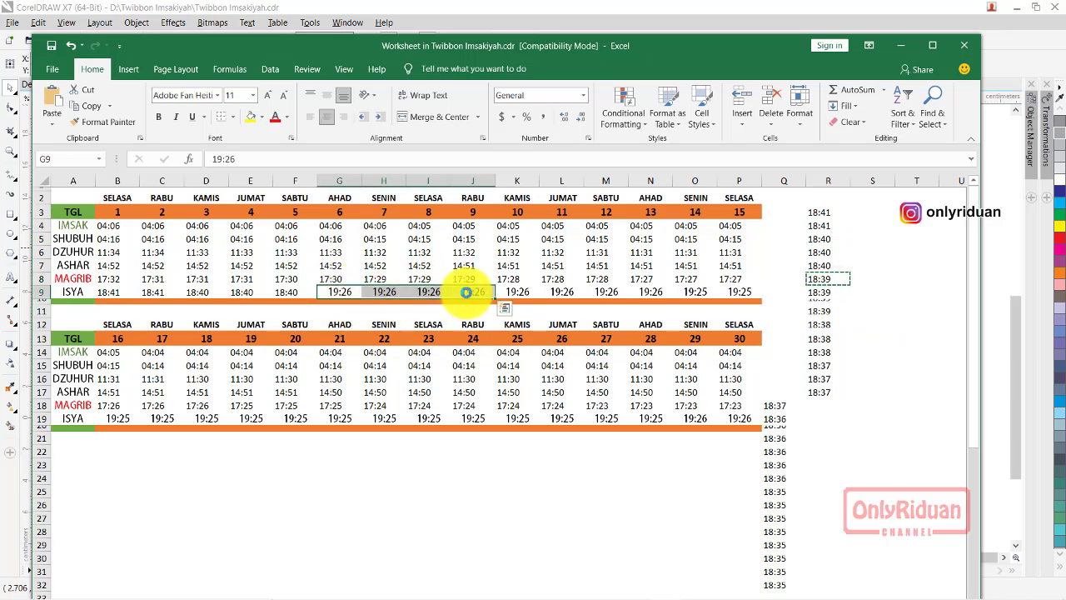
key("ctrl+v")
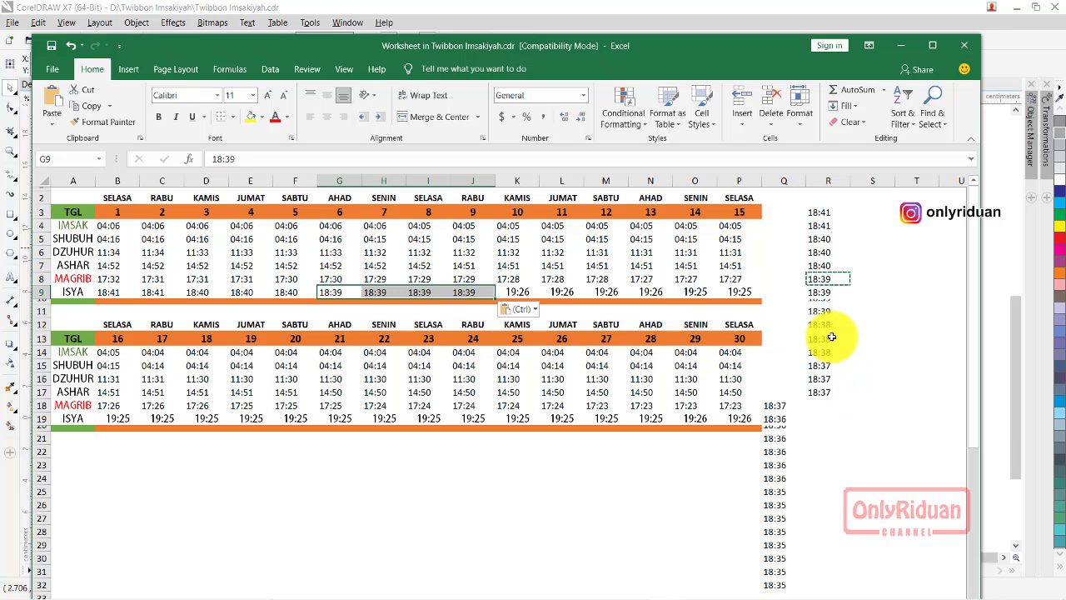
Step: Fill ISYA days 10–12 (K9:M9) with 18:38 and days 13–15 (N9:P9) with 18:37
left_click(819, 326)
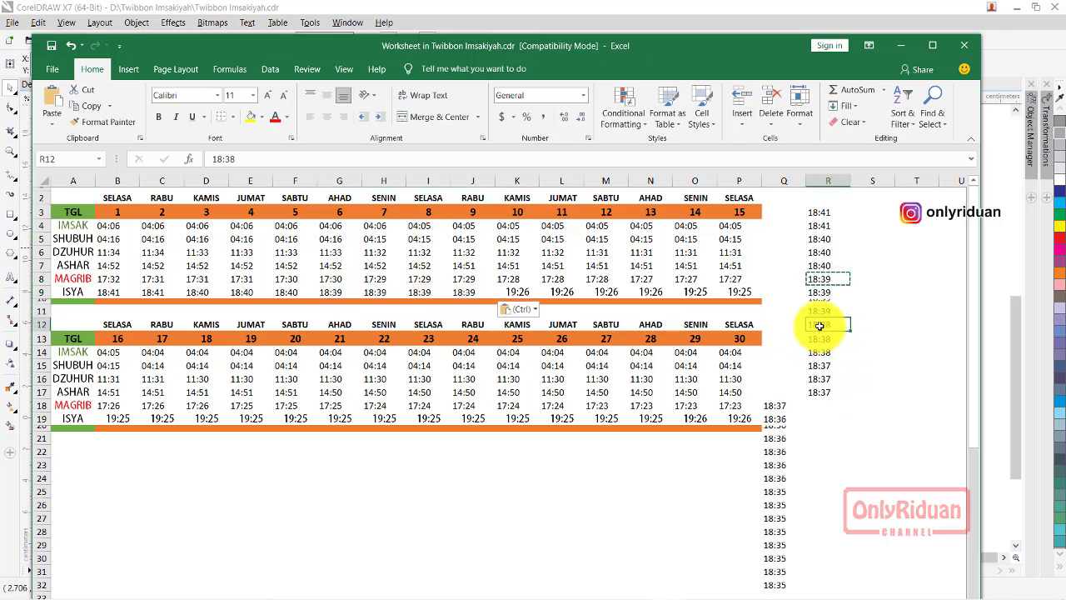
key("ctrl+c")
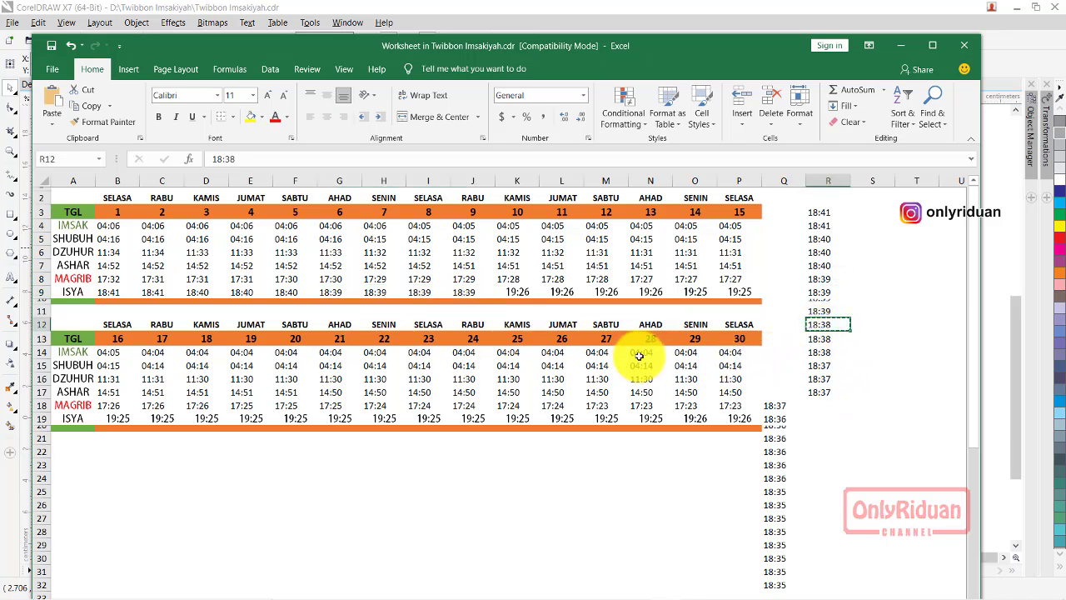
left_click(517, 293)
left_click_drag(517, 292, 596, 291)
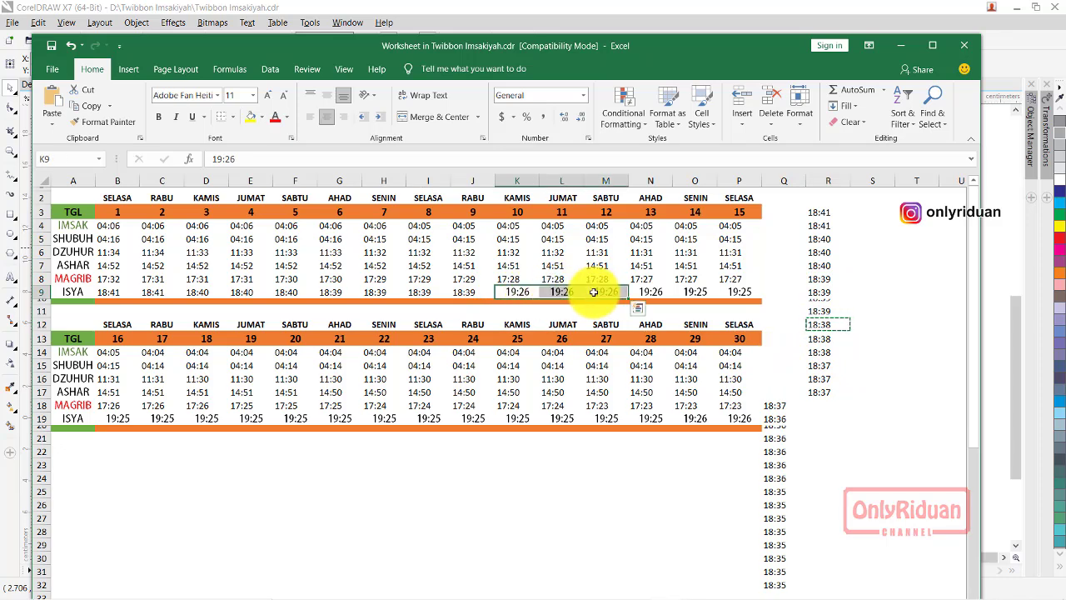
key("ctrl+v")
left_click(820, 365)
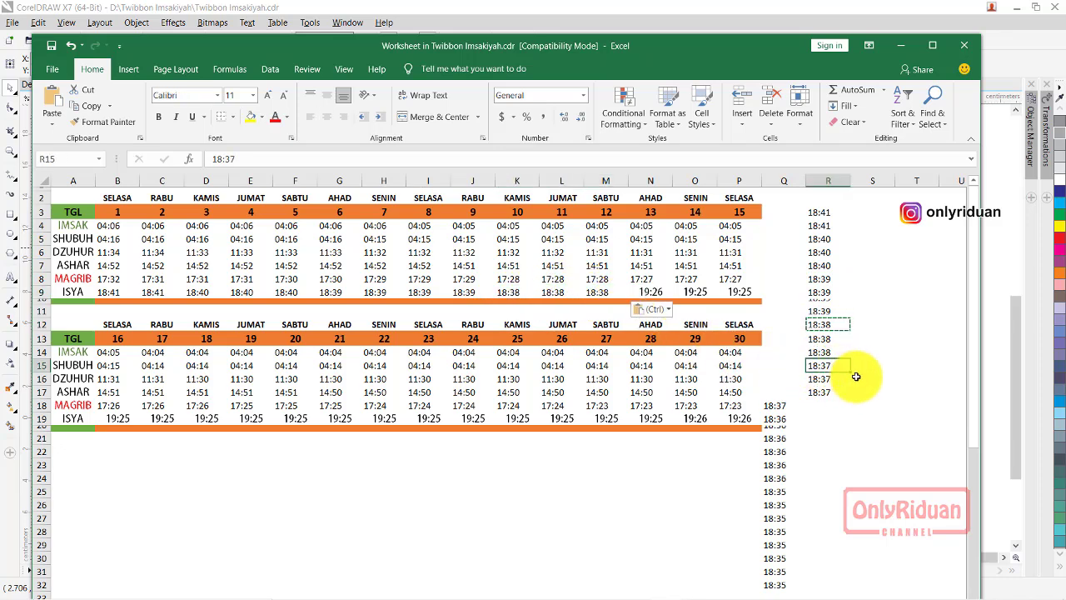
key("ctrl+c")
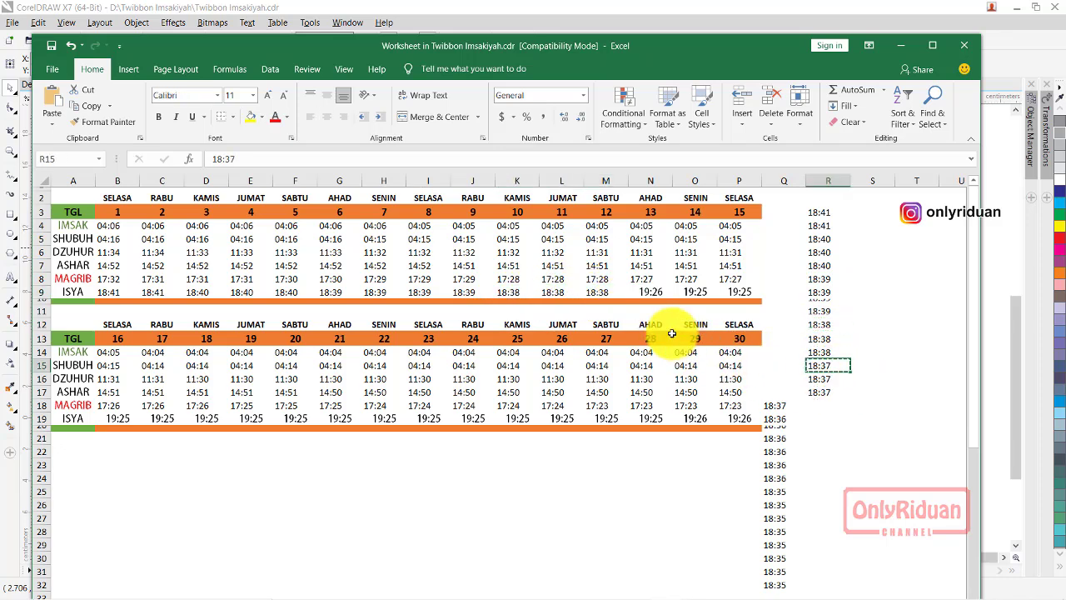
left_click_drag(645, 292, 727, 286)
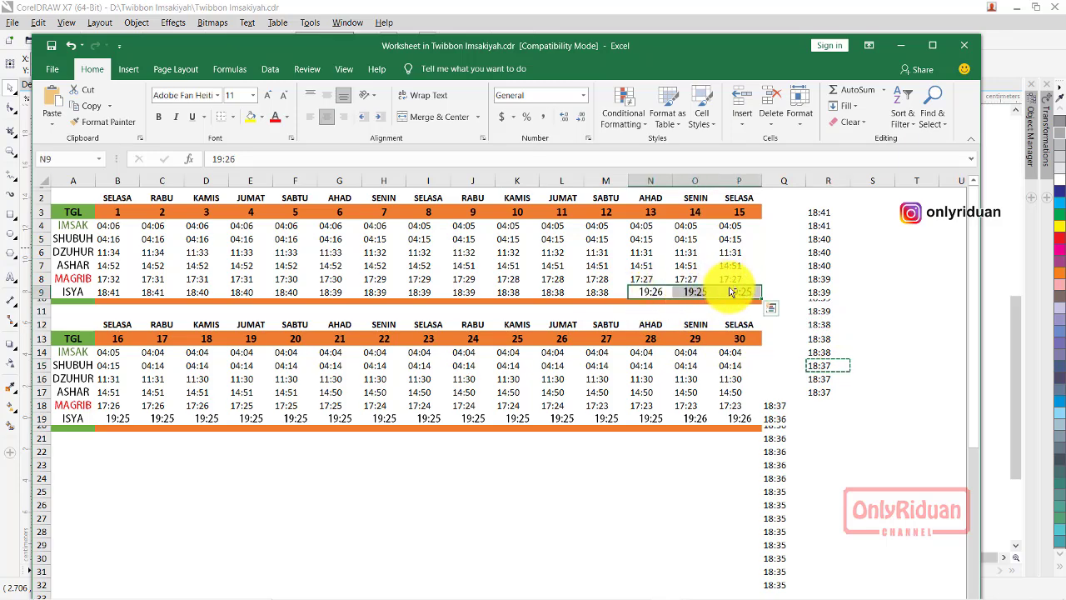
key("ctrl+v")
Step: Copy 18:37 from Q18 into B19, the ISYA cell for day 16
left_click(843, 436)
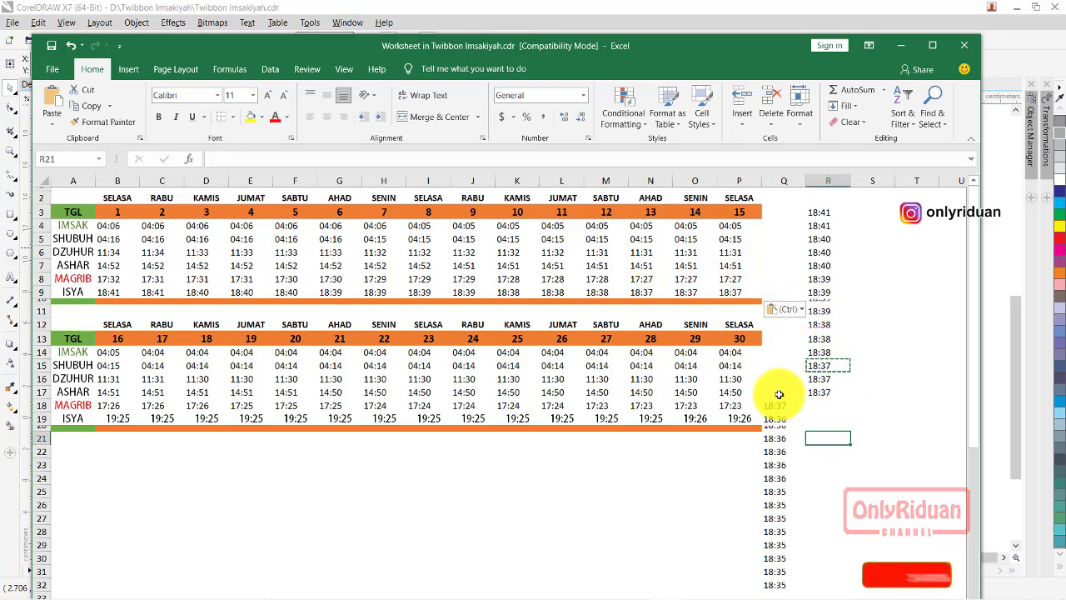
scroll(830, 392, "down", 1)
scroll(830, 392, "down", 4)
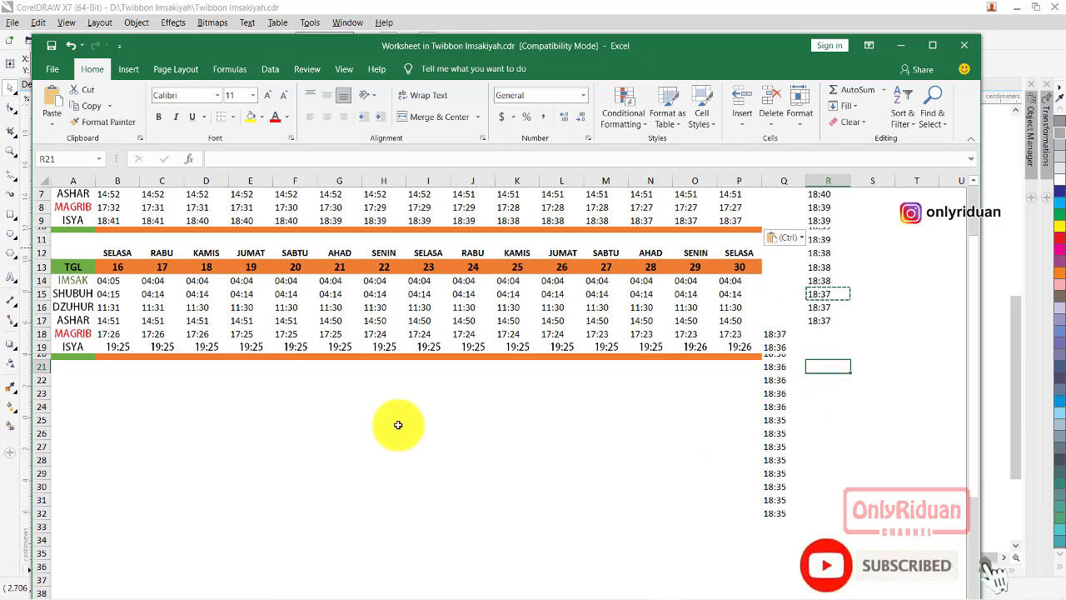
left_click(779, 334)
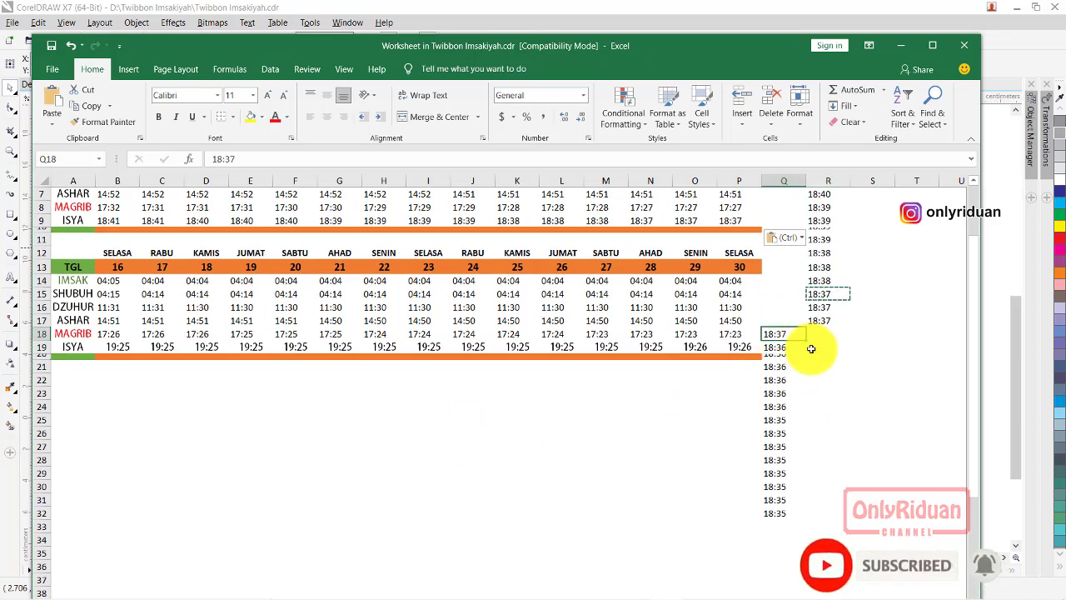
key("ctrl+c")
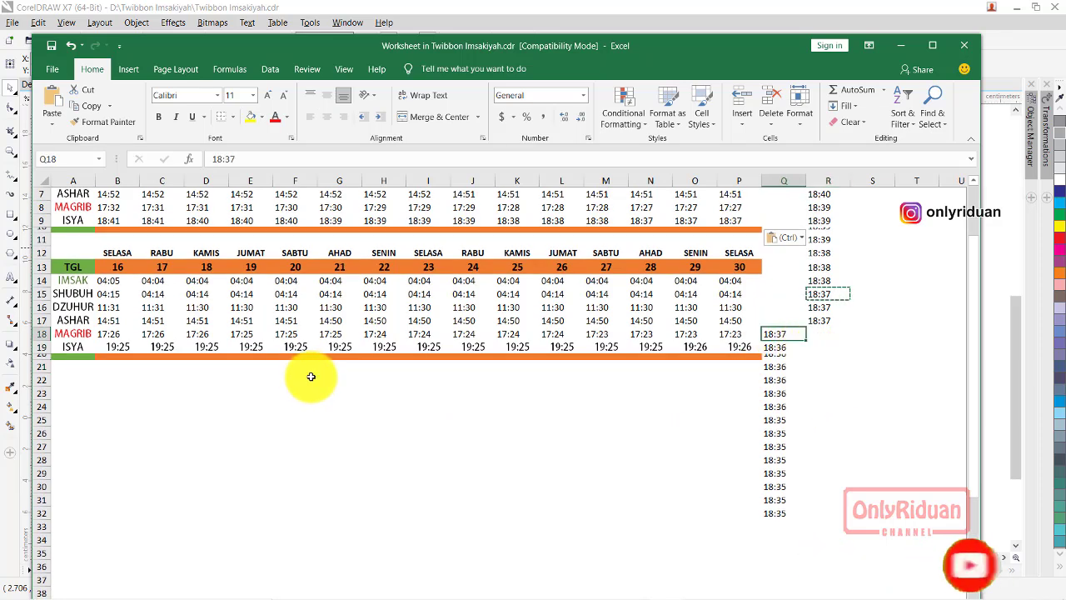
left_click(115, 352)
key("ctrl+v")
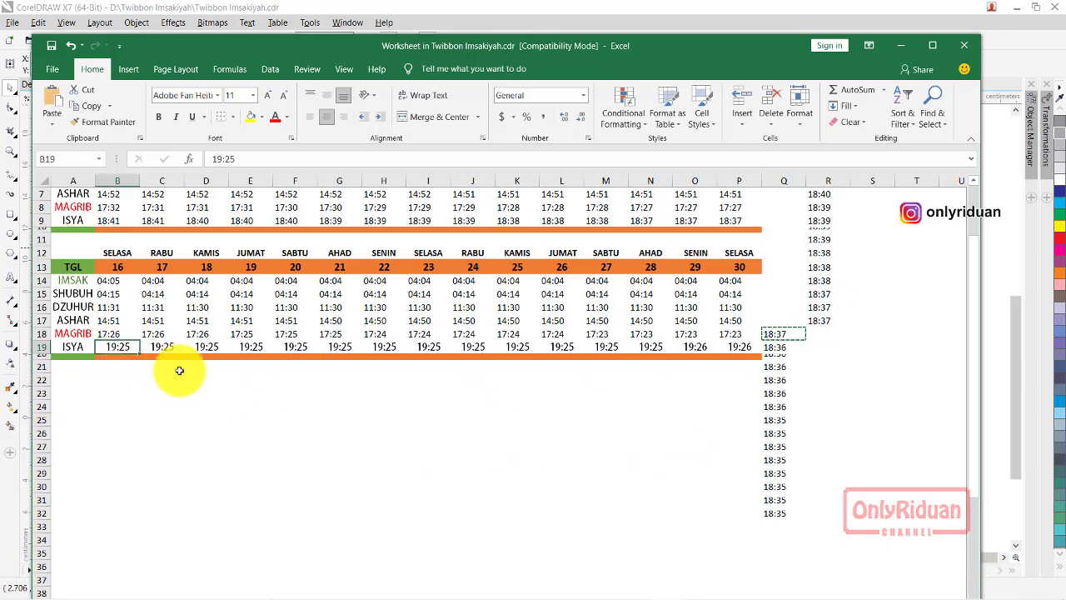
Step: Fill ISYA cells C19:H19 (days 17–22) with 18:36
left_click(780, 348)
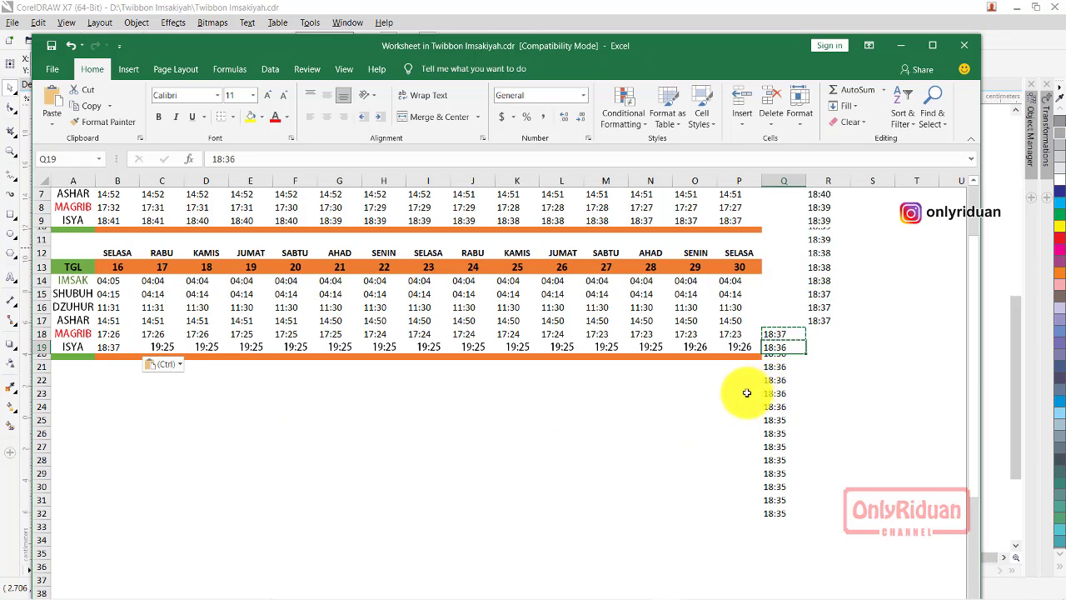
key("ctrl+c")
left_click_drag(171, 346, 385, 344)
key("ctrl+v")
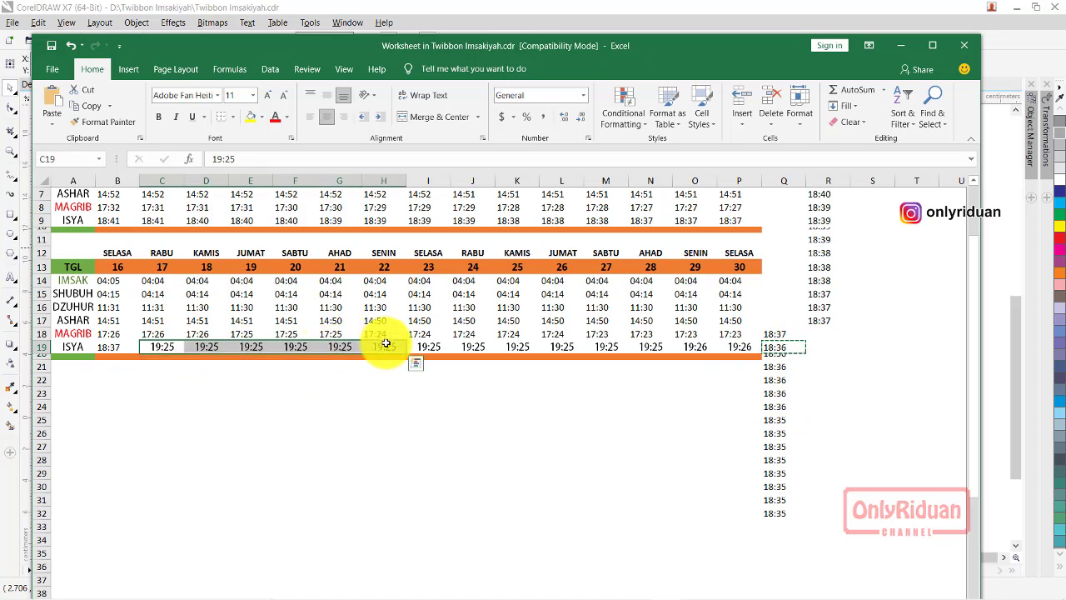
key("ctrl+v")
left_click(833, 458)
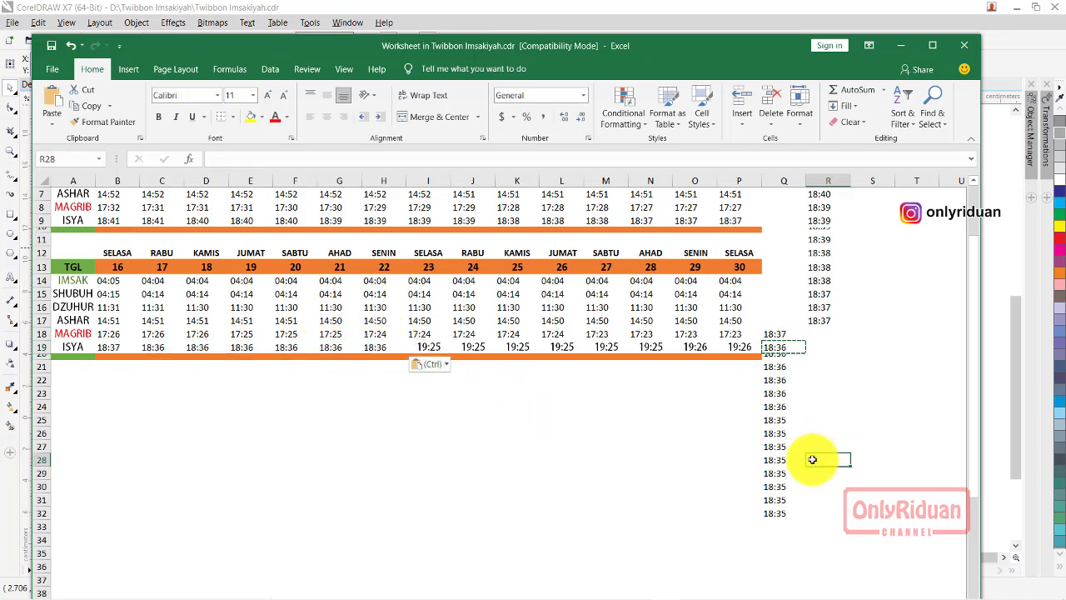
Step: Fill ISYA cells I19:P19 (days 23–30) with 18:35
left_click(770, 421)
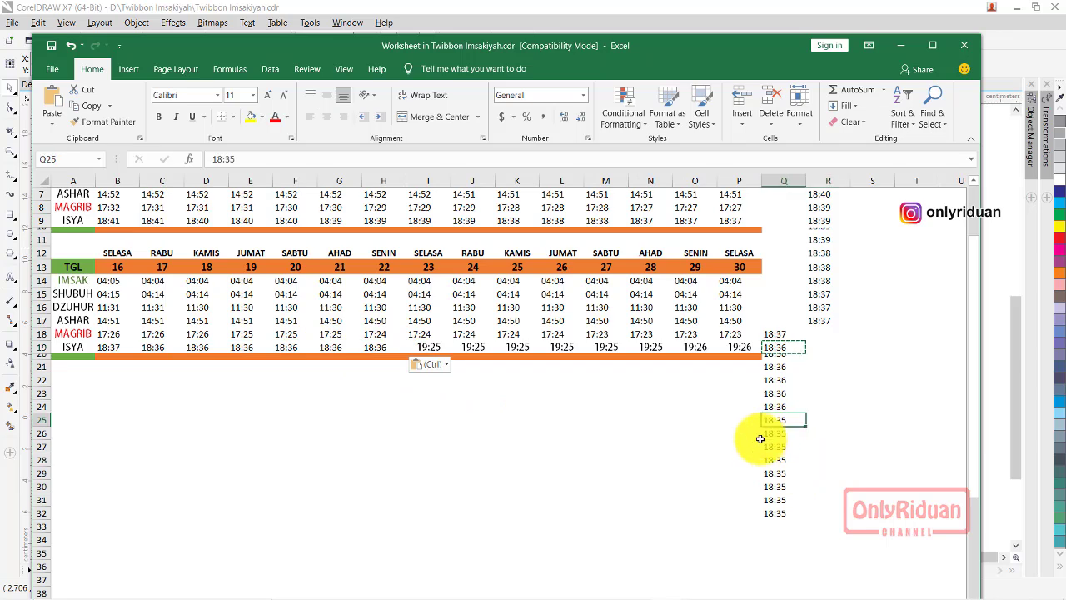
key("ctrl+c")
left_click_drag(422, 348, 729, 348)
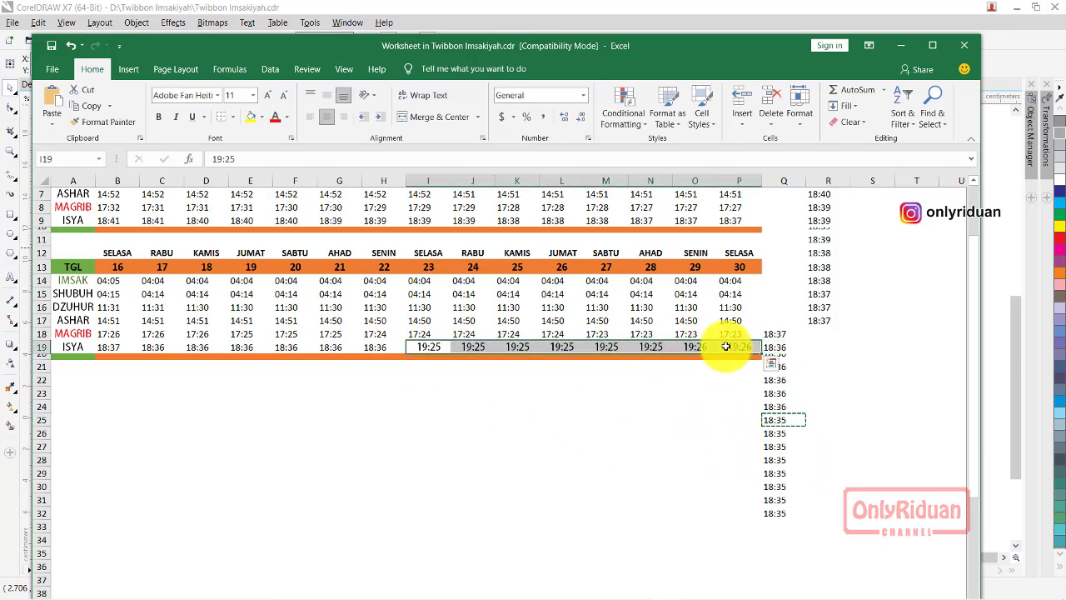
key("ctrl+v")
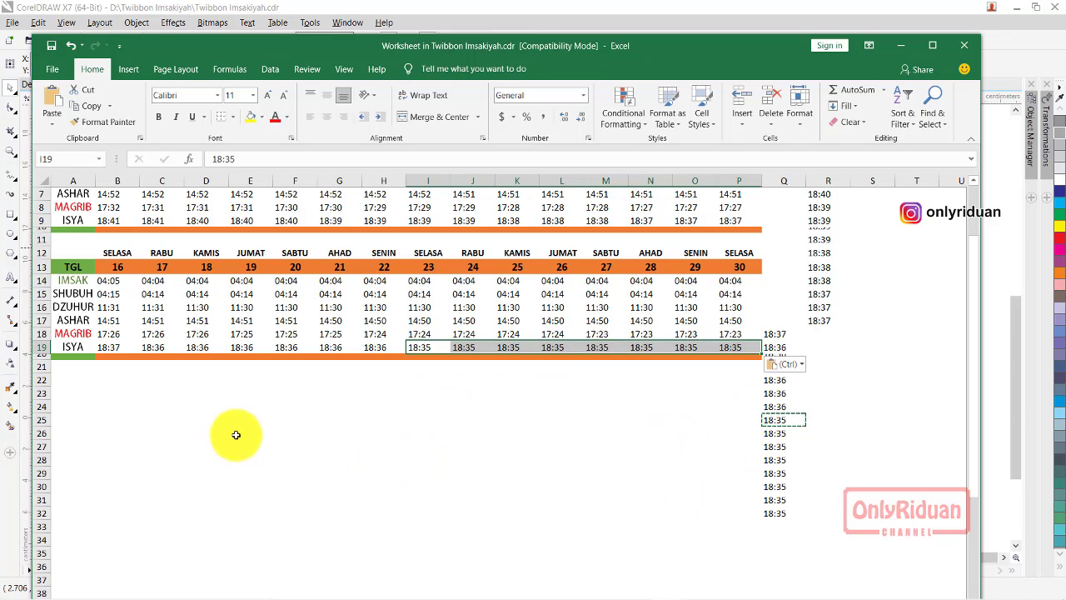
scroll(250, 424, "up", 2)
left_click_drag(117, 225, 729, 284)
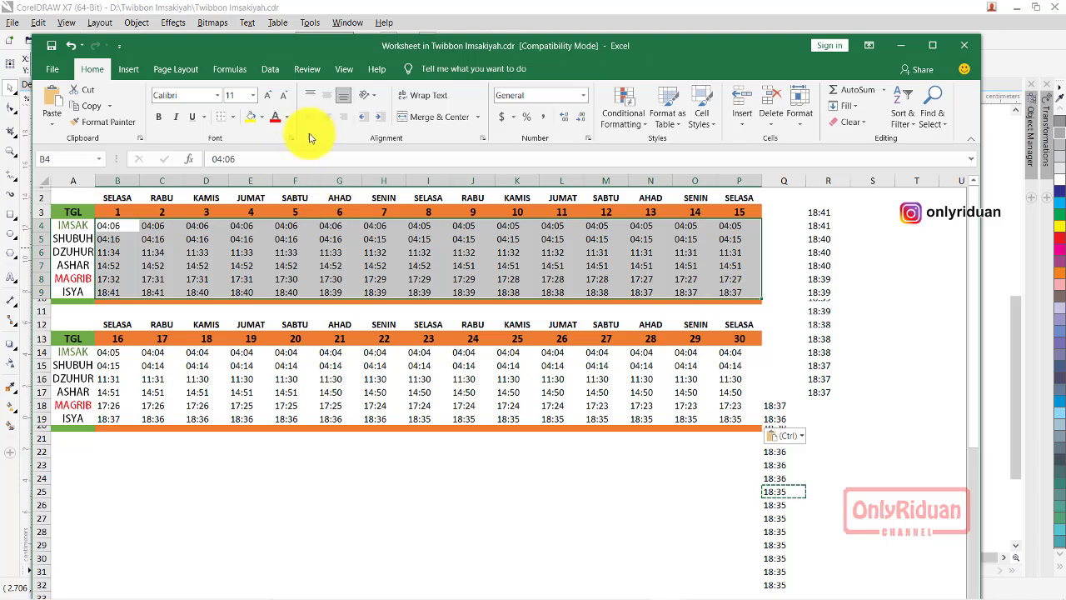
Step: Center the days 16–30 times (B14:P19) and set them in Adobe Fan Heiti Std B
left_click(326, 118)
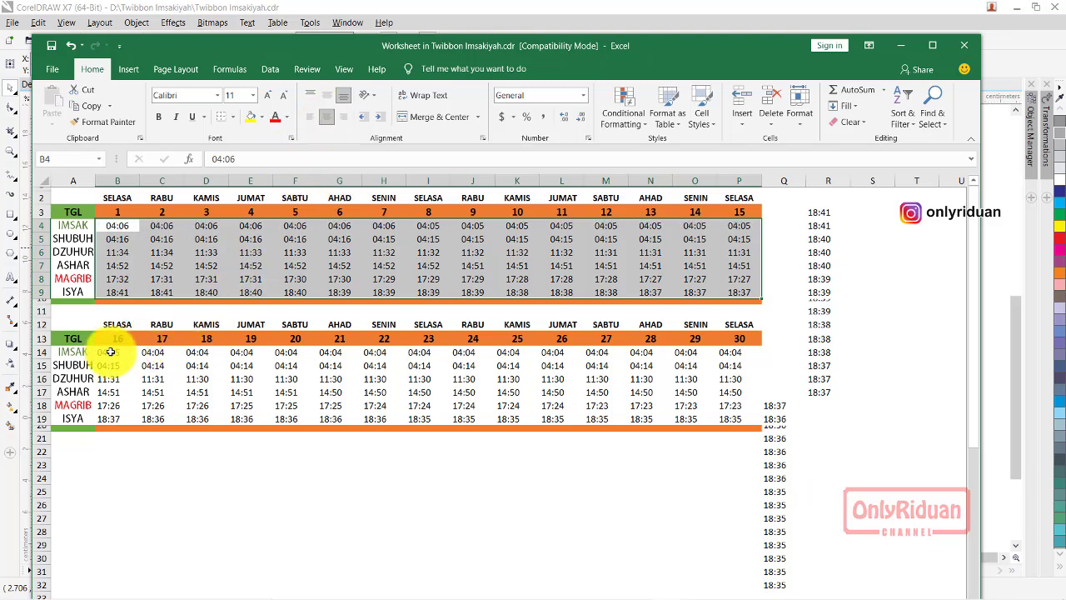
mouse_move(107, 352)
left_mouse_down()
mouse_move(691, 414)
mouse_move(731, 408)
left_mouse_up()
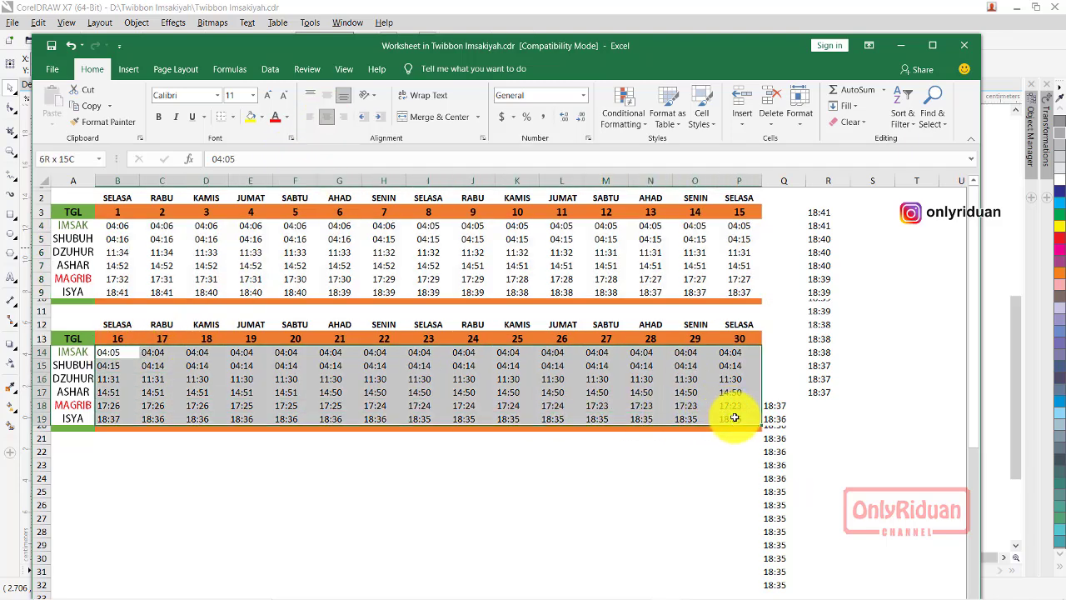
left_click(325, 118)
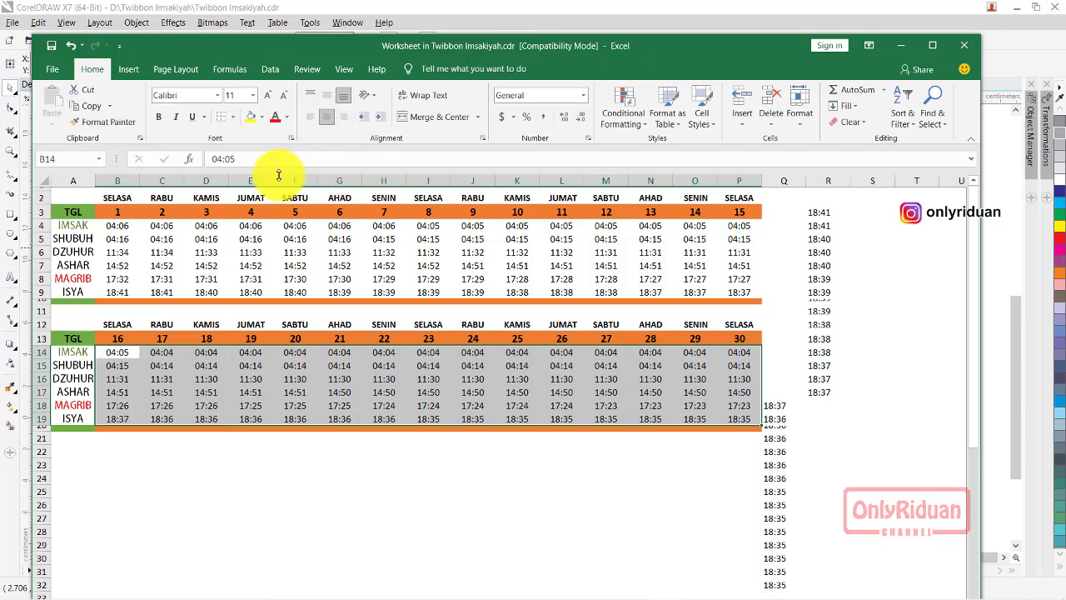
left_click(221, 96)
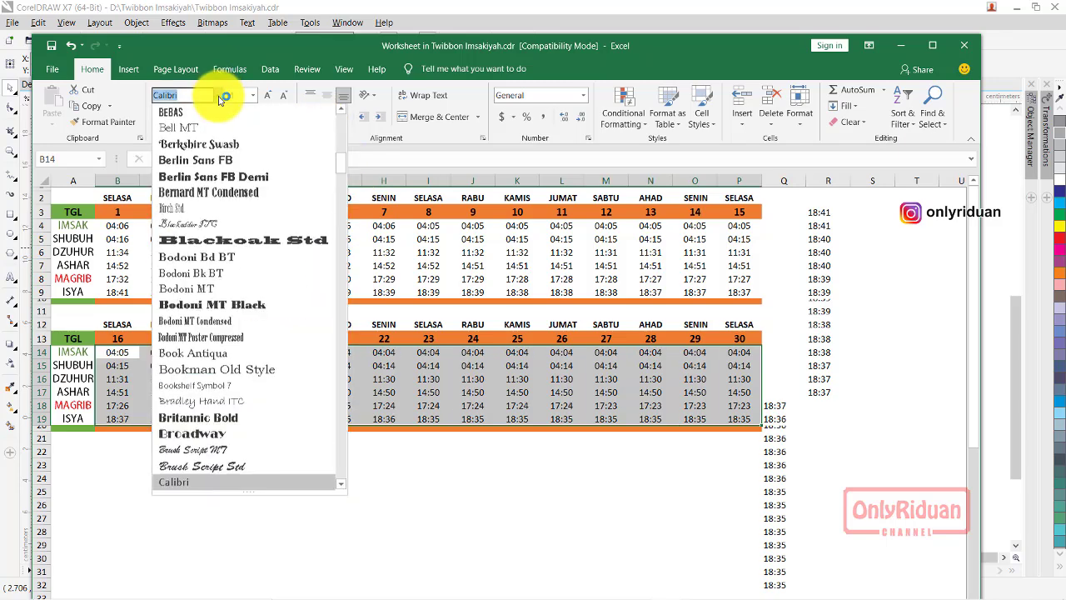
scroll(261, 184, "up", 5)
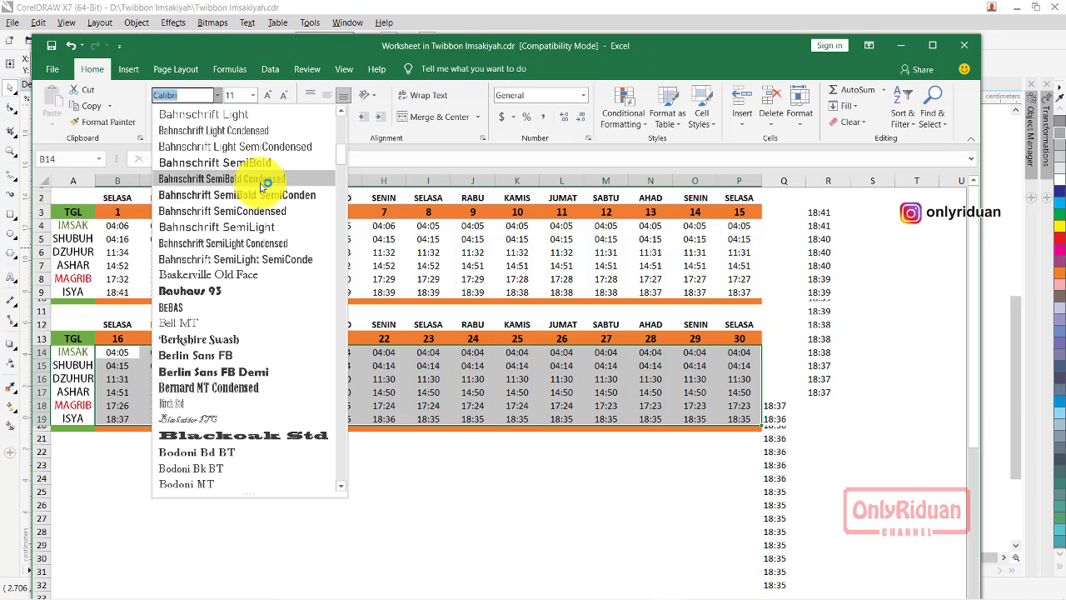
scroll(262, 183, "up", 4)
scroll(265, 182, "up", 3)
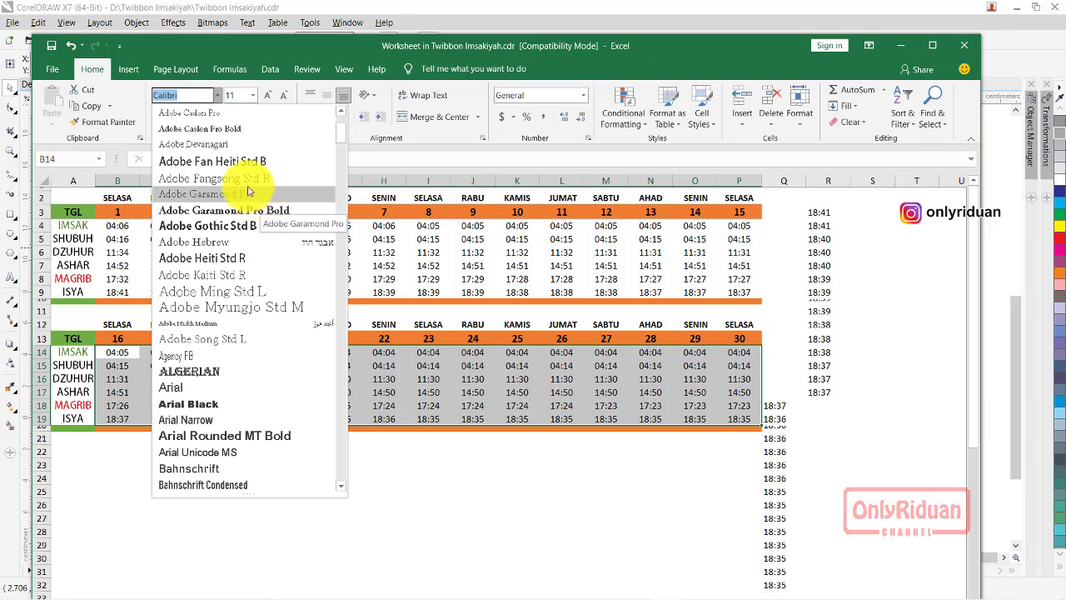
left_click(244, 161)
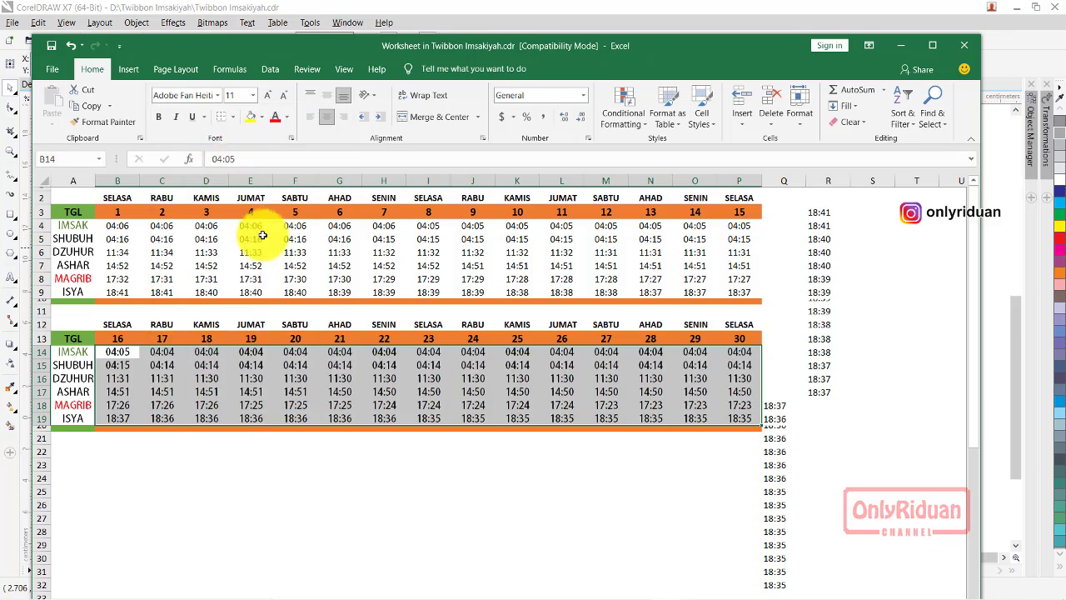
left_click(316, 475)
mouse_move(117, 225)
left_mouse_down()
mouse_move(542, 278)
mouse_move(708, 279)
mouse_move(733, 292)
left_mouse_up()
Step: Set the first table's times (B4:P9) in Adobe Fan Heiti Std B
left_click(216, 100)
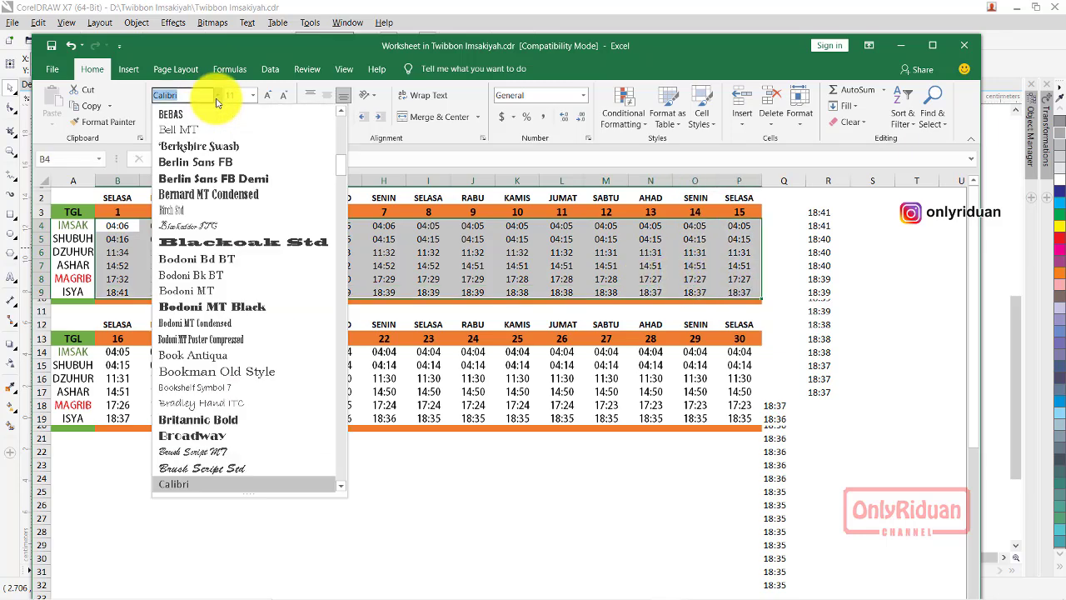
scroll(206, 221, "up", 5)
scroll(206, 221, "up", 4)
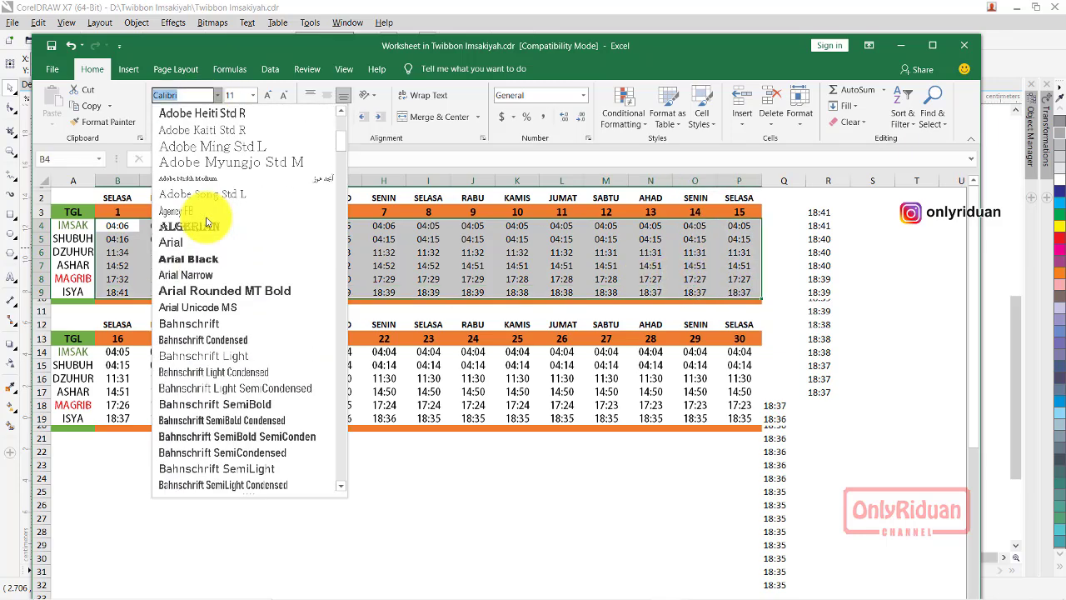
scroll(204, 218, "up", 1)
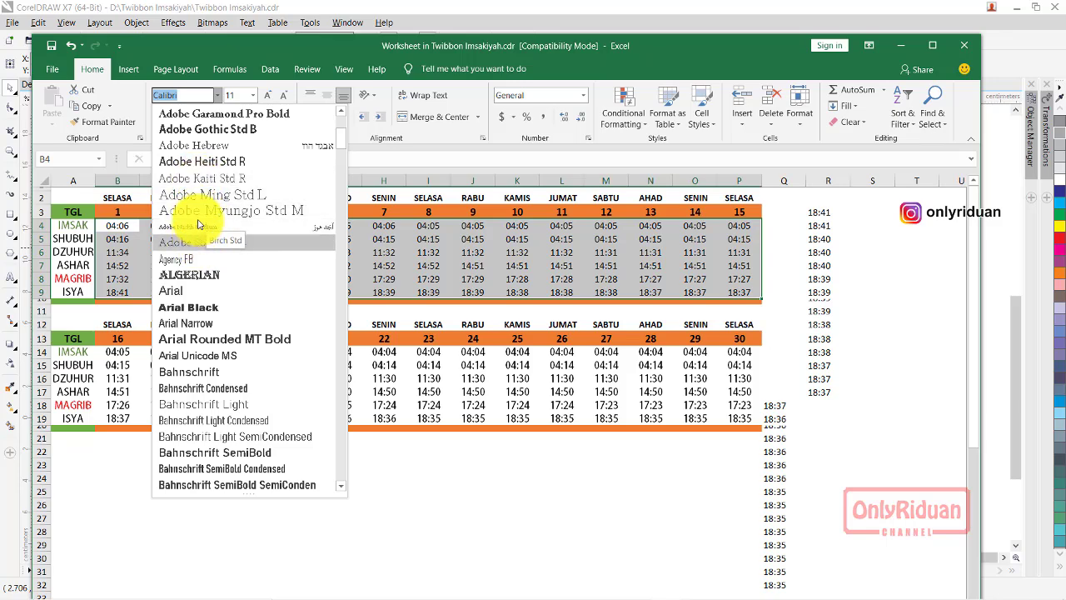
scroll(221, 233, "up", 2)
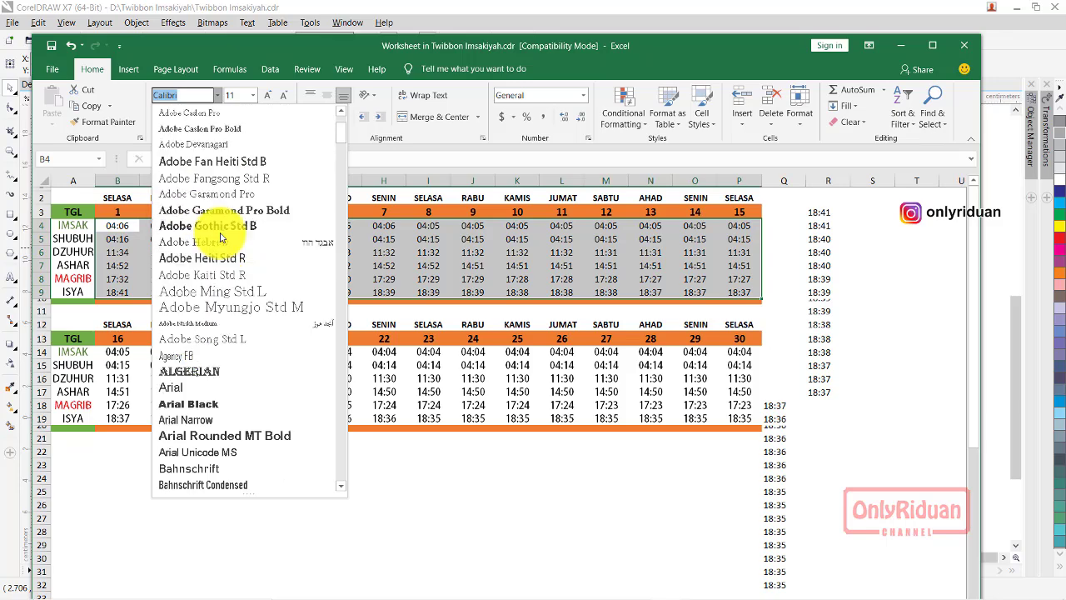
left_click(221, 167)
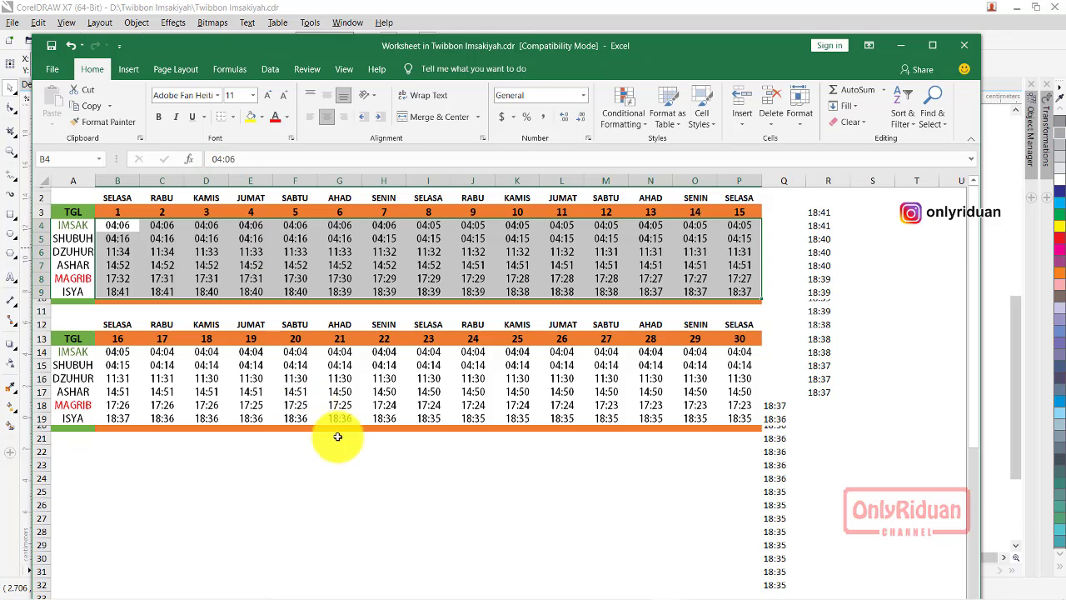
left_click(416, 491)
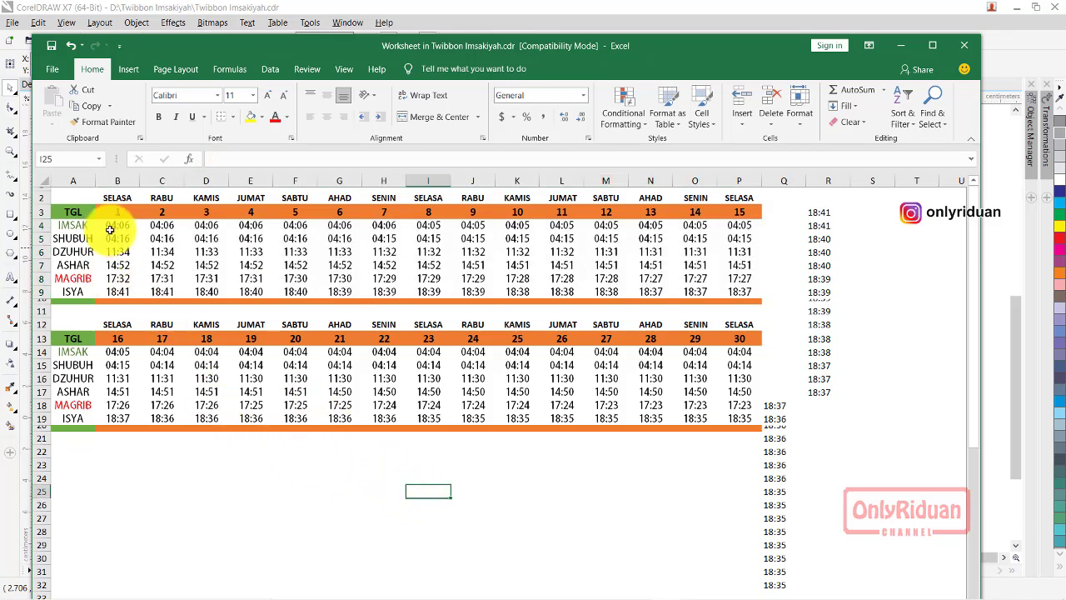
Step: Color the first table's IMSAK row green and its MAGRIB row red
left_click_drag(116, 225, 731, 228)
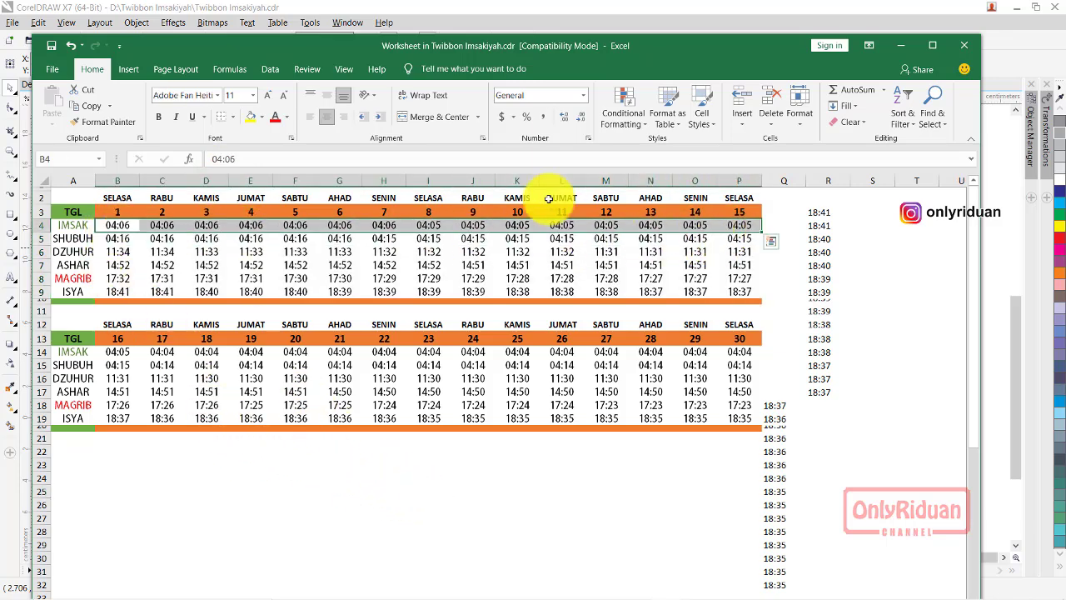
left_click(287, 117)
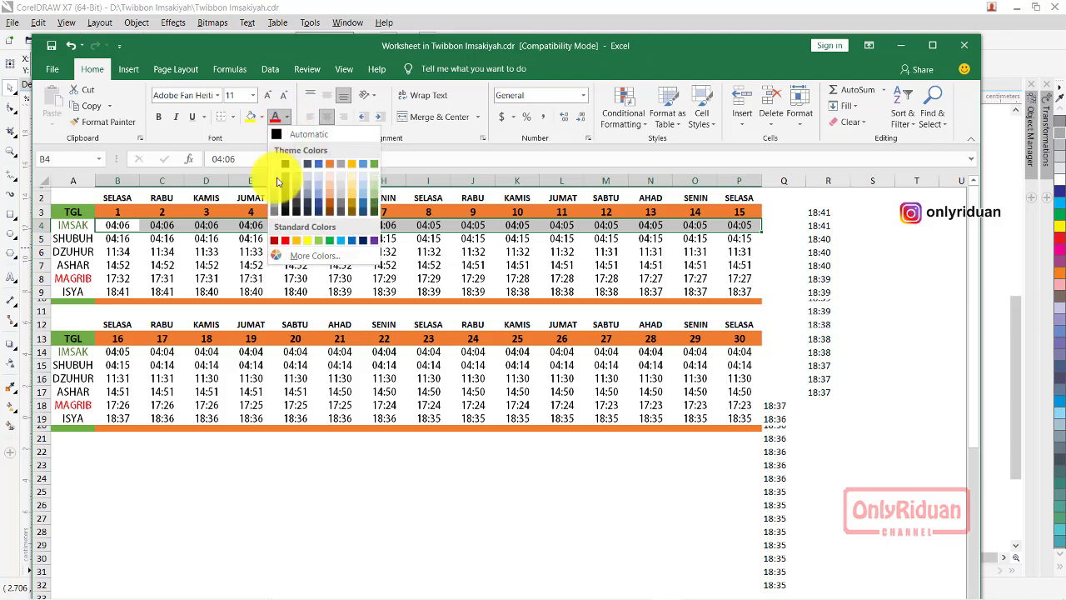
left_click(374, 164)
left_click(297, 265)
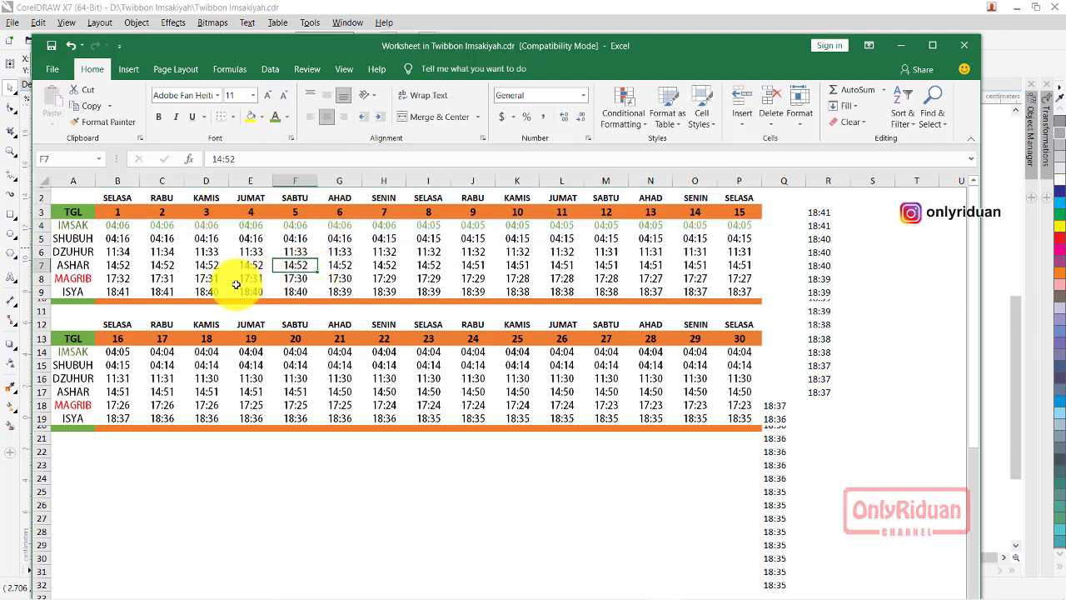
left_click_drag(108, 279, 740, 278)
left_click(286, 119)
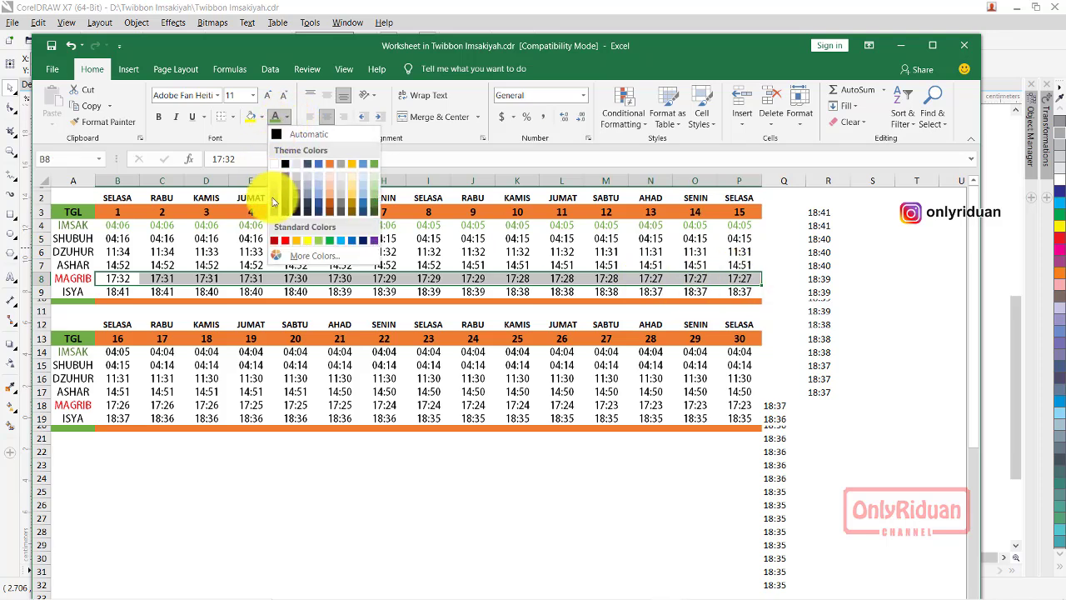
left_click(283, 239)
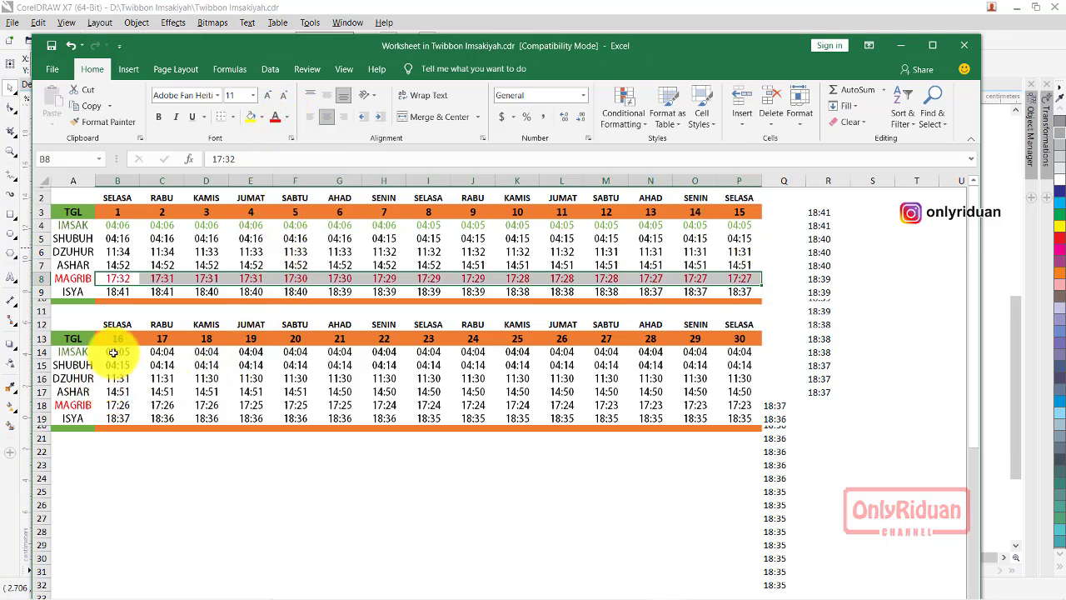
Step: Color the second table's IMSAK row green and its MAGRIB row red
mouse_move(117, 352)
left_mouse_down()
mouse_move(416, 381)
mouse_move(731, 355)
left_mouse_up()
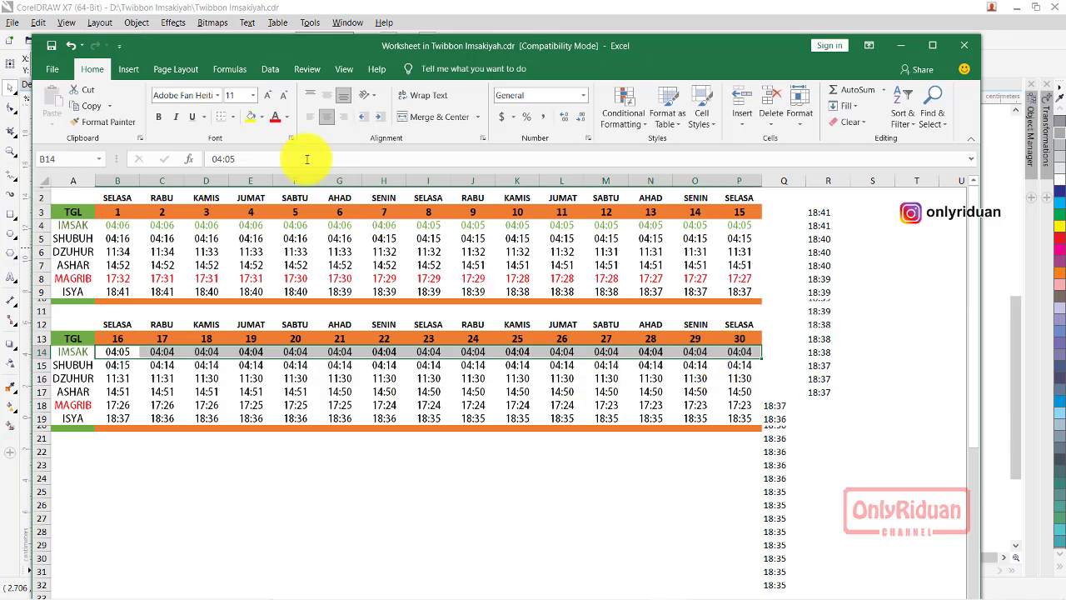
left_click(287, 118)
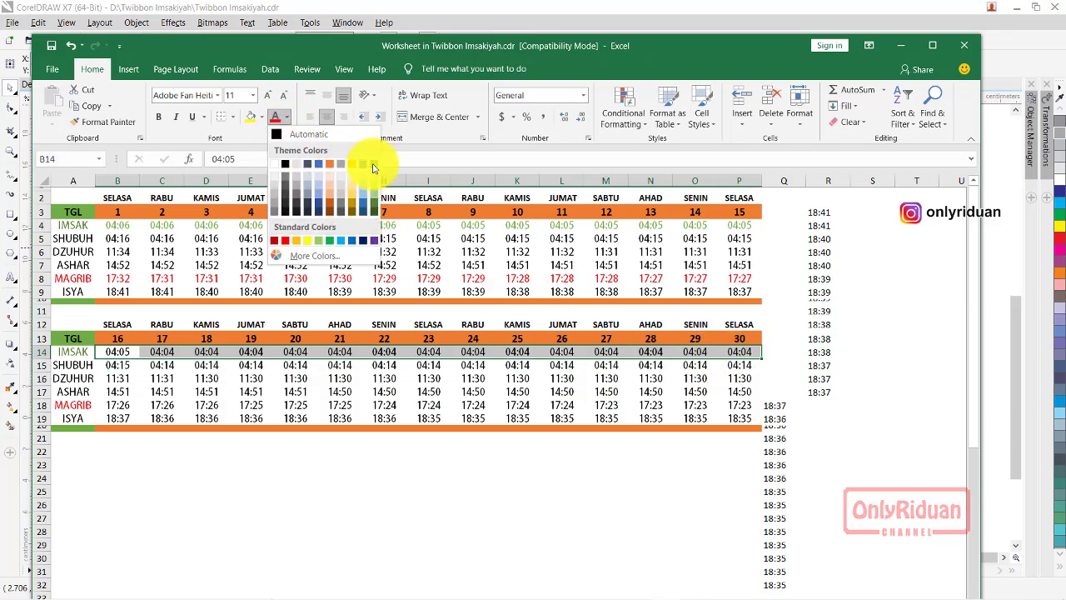
left_click(378, 166)
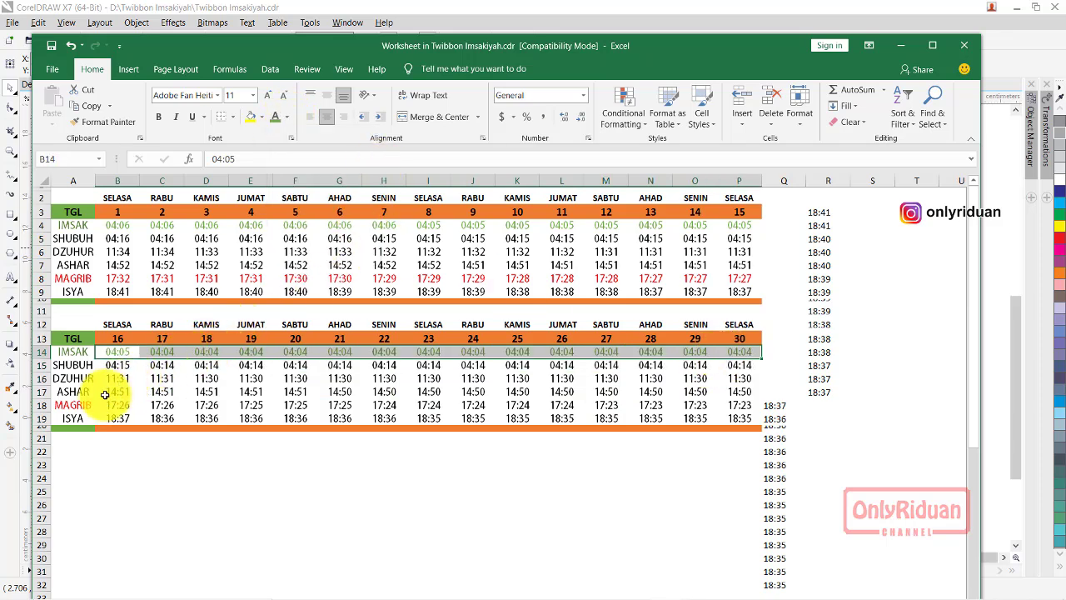
left_click_drag(109, 405, 733, 405)
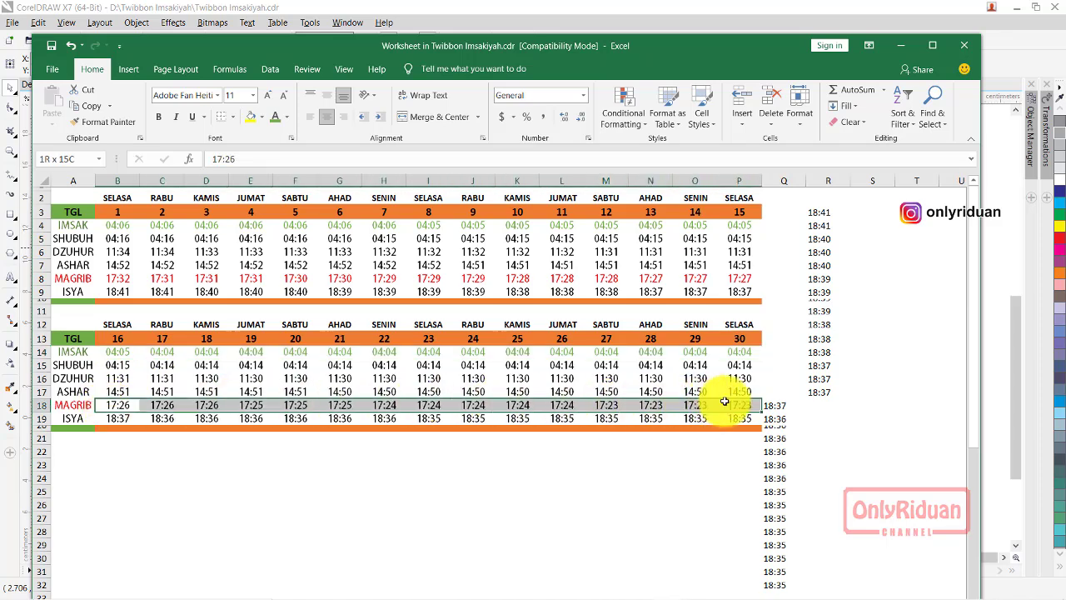
left_click(289, 117)
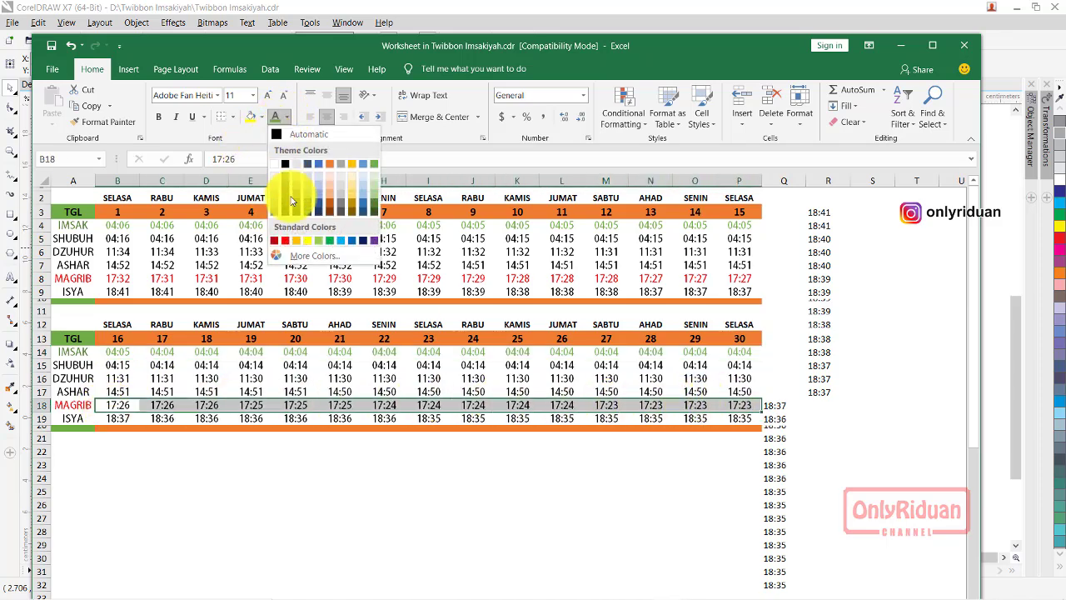
left_click(282, 237)
left_click(333, 461)
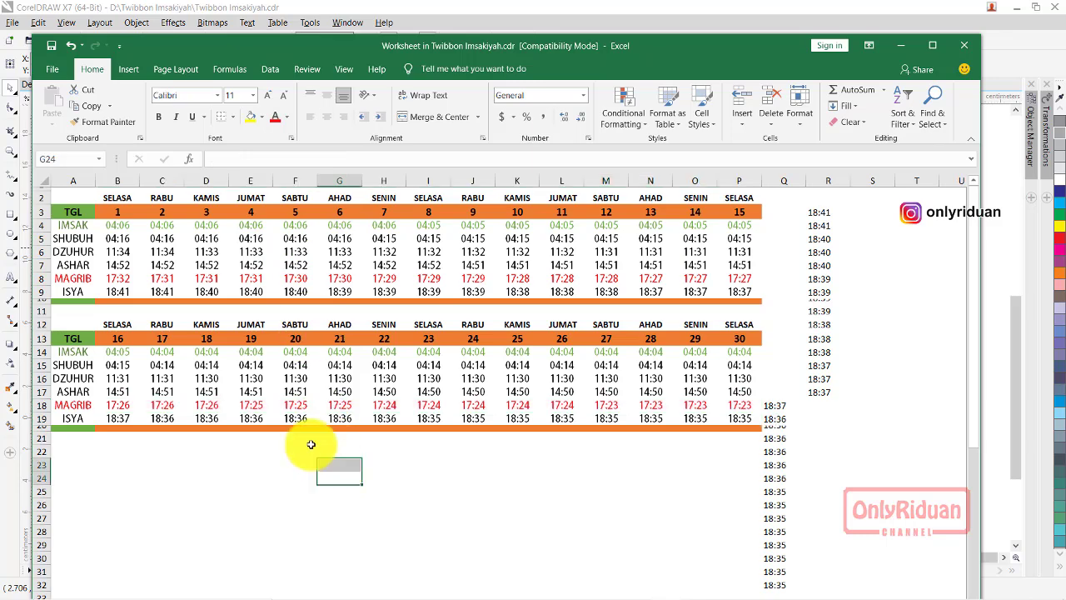
Step: Delete the leftover helper times in Q3:R33 and close the embedded worksheet
left_click(781, 215)
left_click_drag(780, 213, 847, 453)
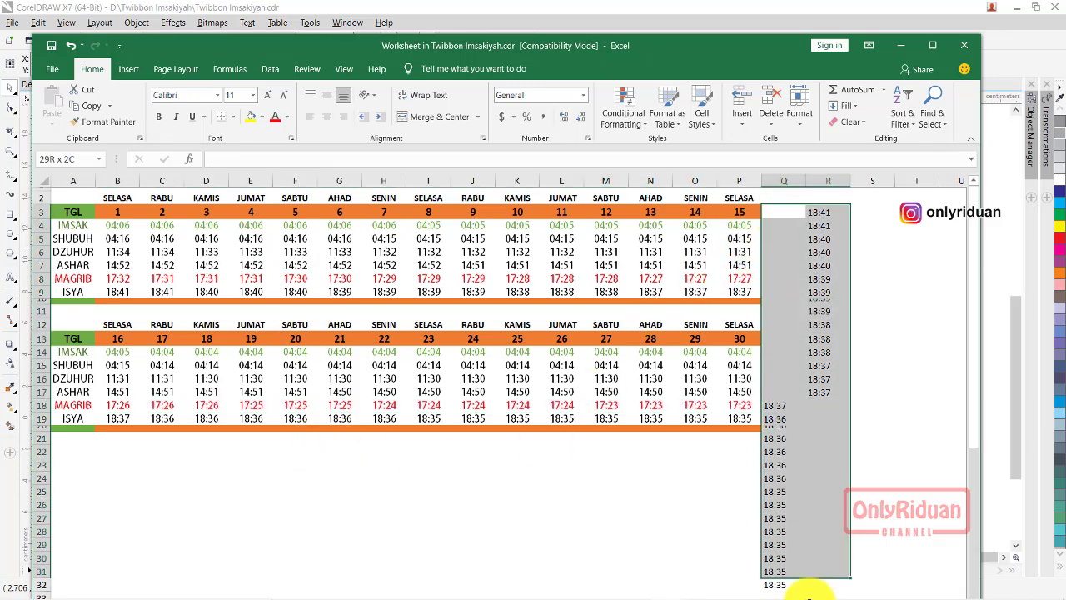
scroll(845, 447, "up", 4)
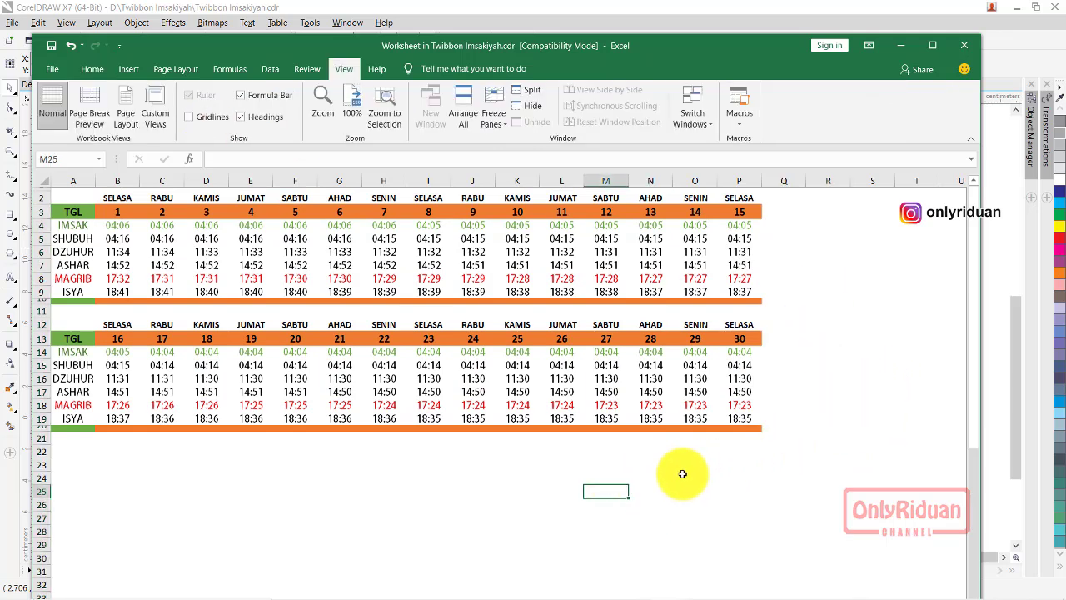
left_click(686, 474)
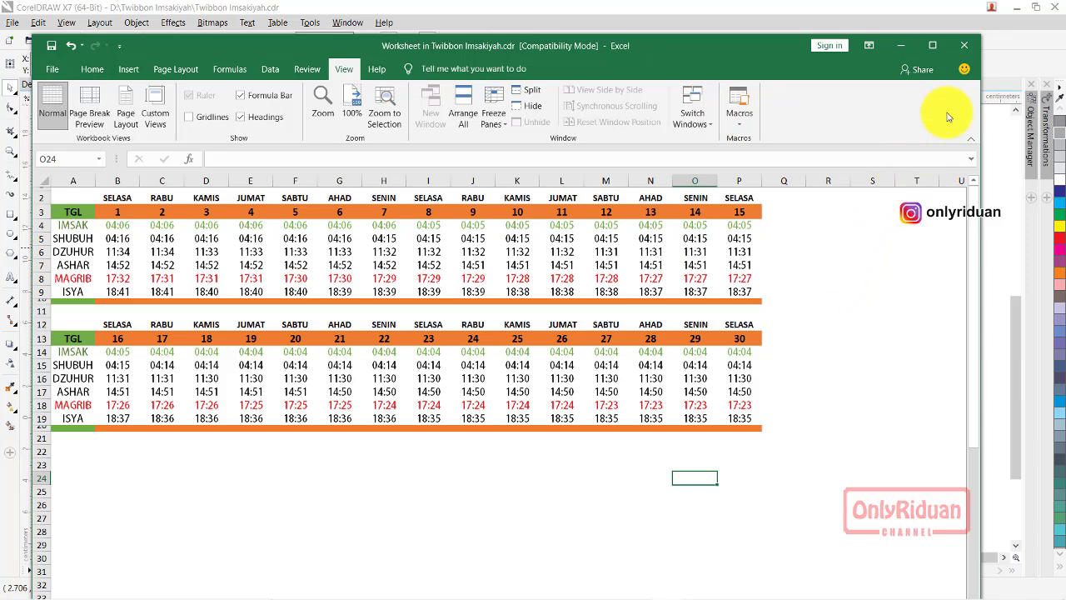
left_click(964, 45)
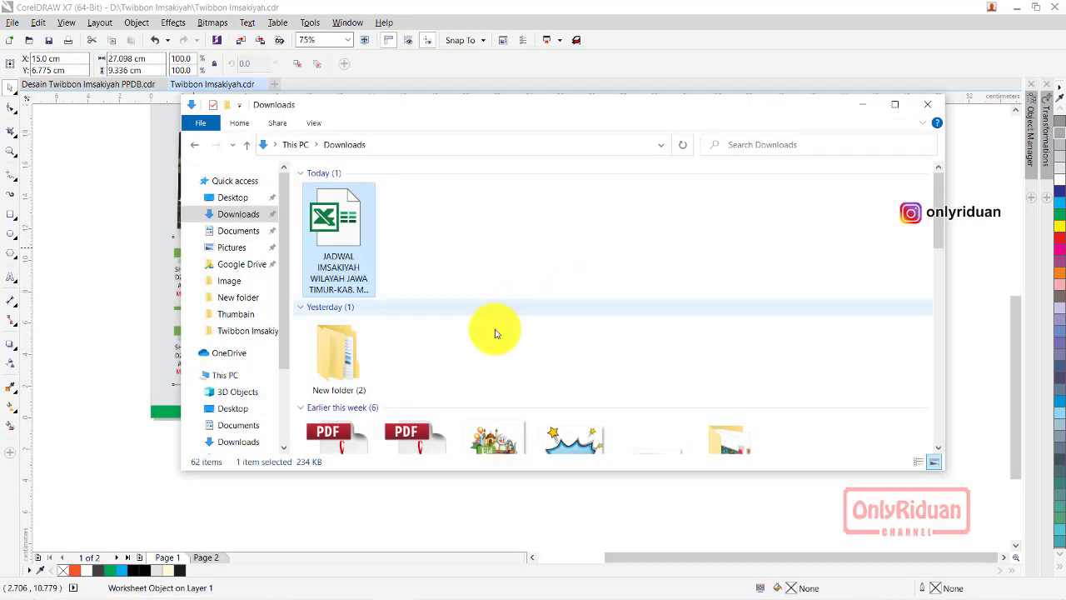
Step: Bring CorelDRAW forward and scroll up to the RAMADHAN 1442 H header of the design
left_click(150, 487)
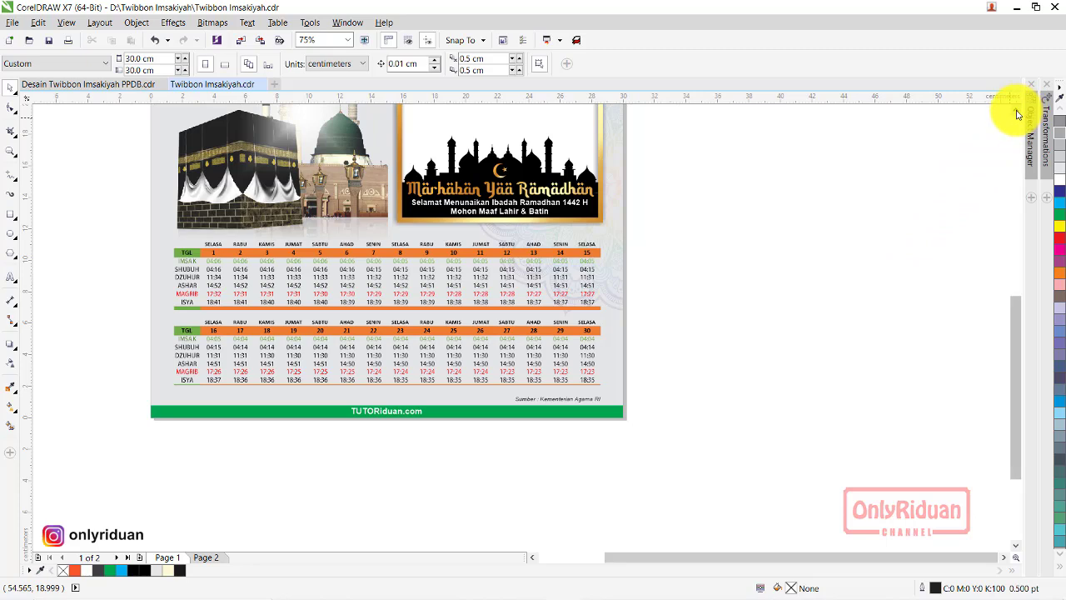
scroll(1017, 114, "up", 3)
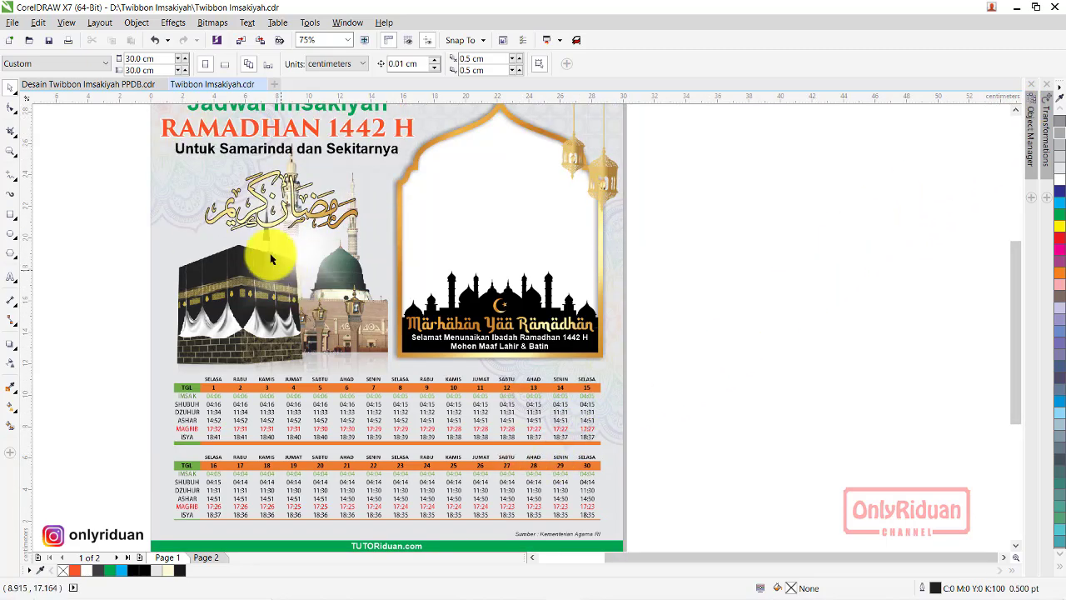
Step: Replace 'Samarinda' with 'Mojokerto' in the 'Untuk ... dan Sekitarnya' subtitle
left_click(246, 158)
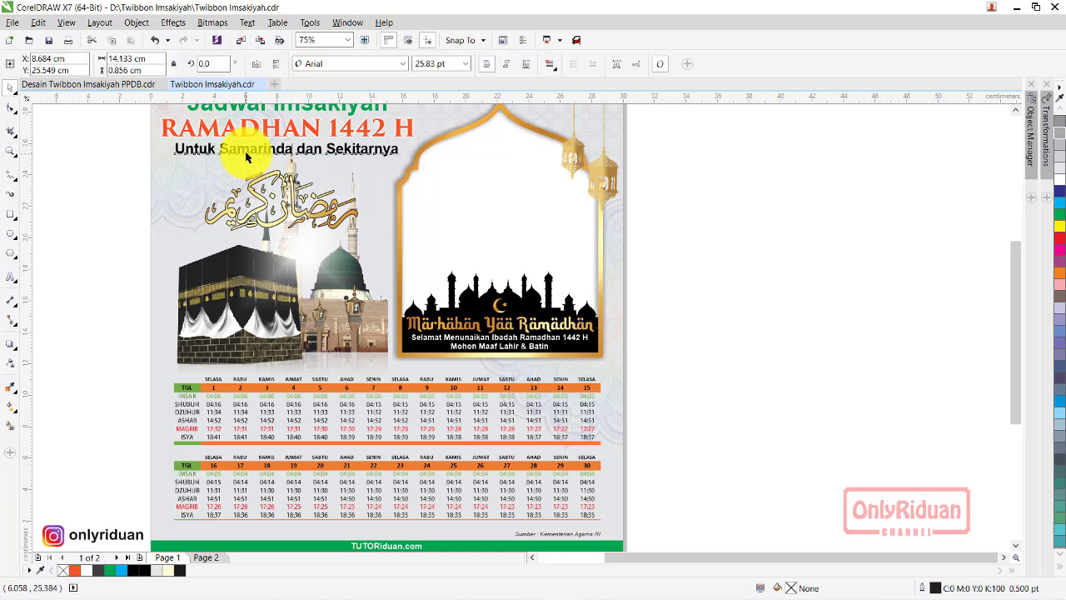
left_click(9, 278)
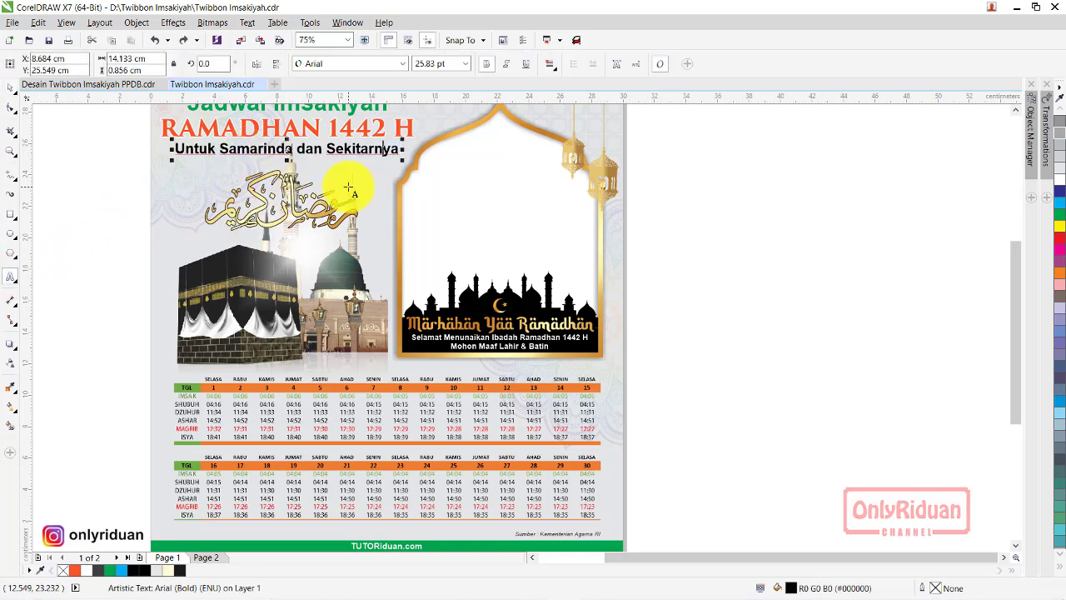
key("BackSpace")
key("BackSpace")
type("Mojokerto")
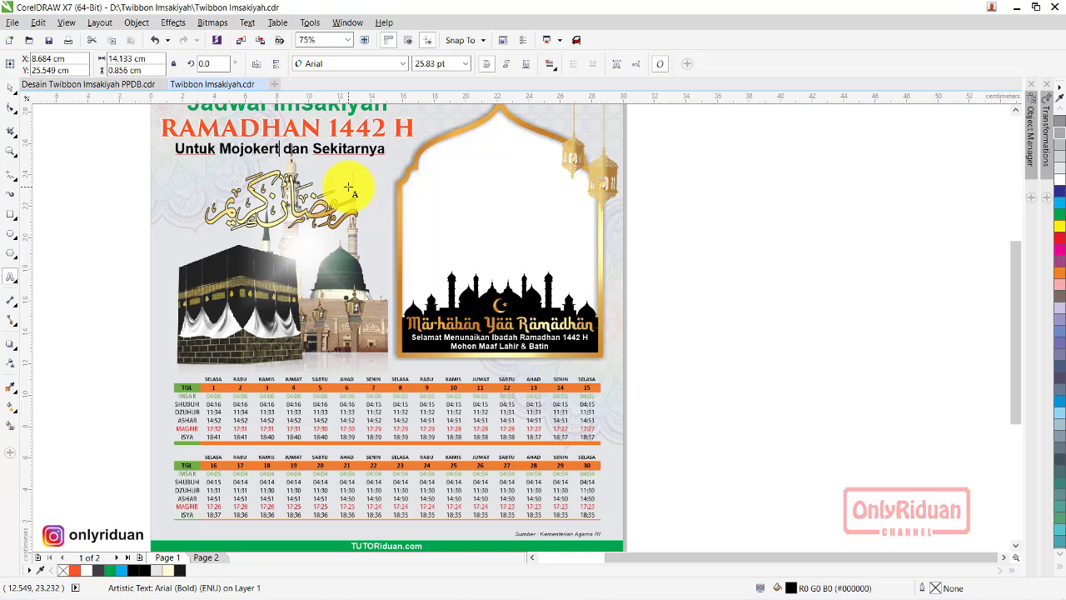
left_click(10, 88)
left_click(97, 200)
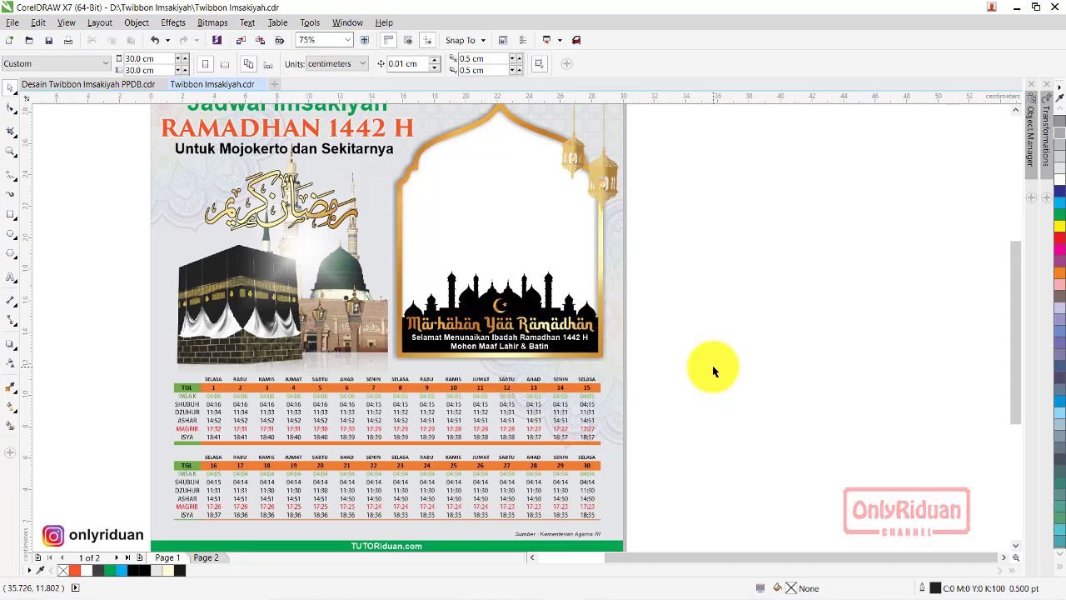
Step: Stretch the schedule table at top and bottom to about 10.2 cm tall
scroll(675, 348, "down", 1)
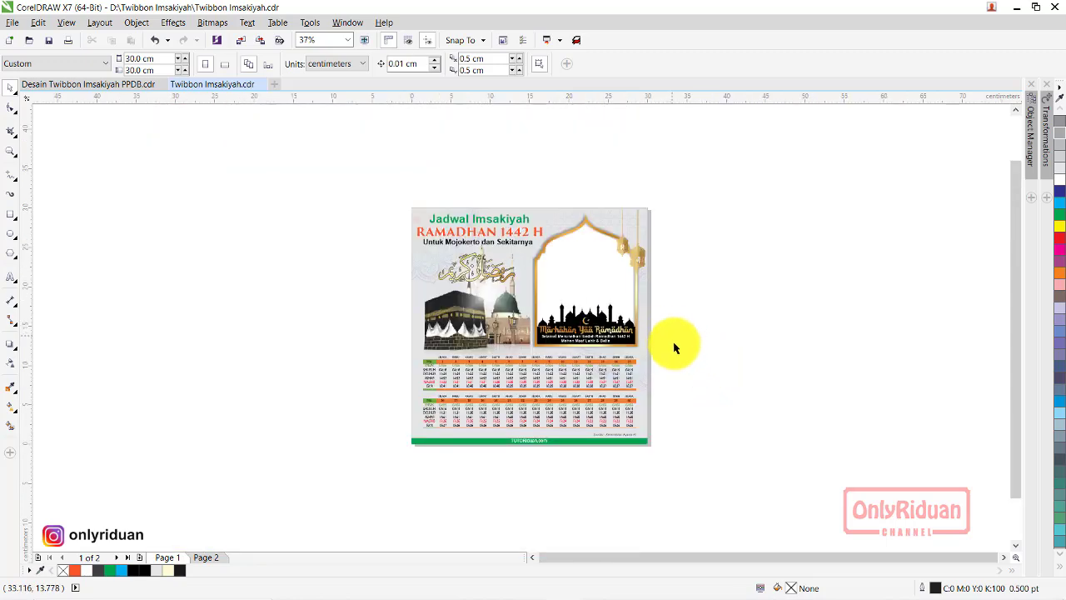
scroll(690, 360, "up", 1)
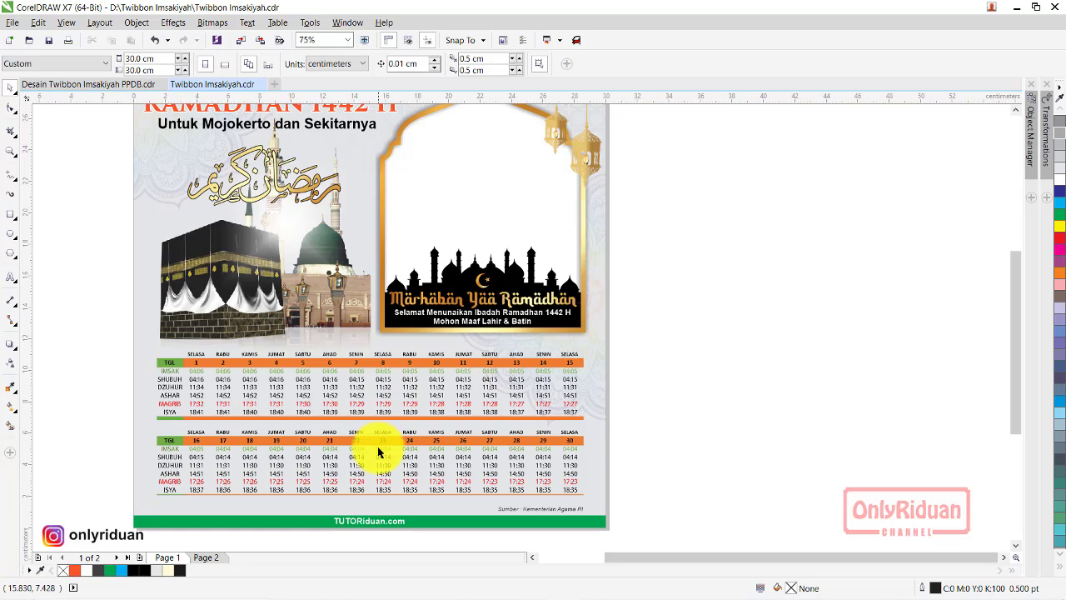
left_click(408, 421)
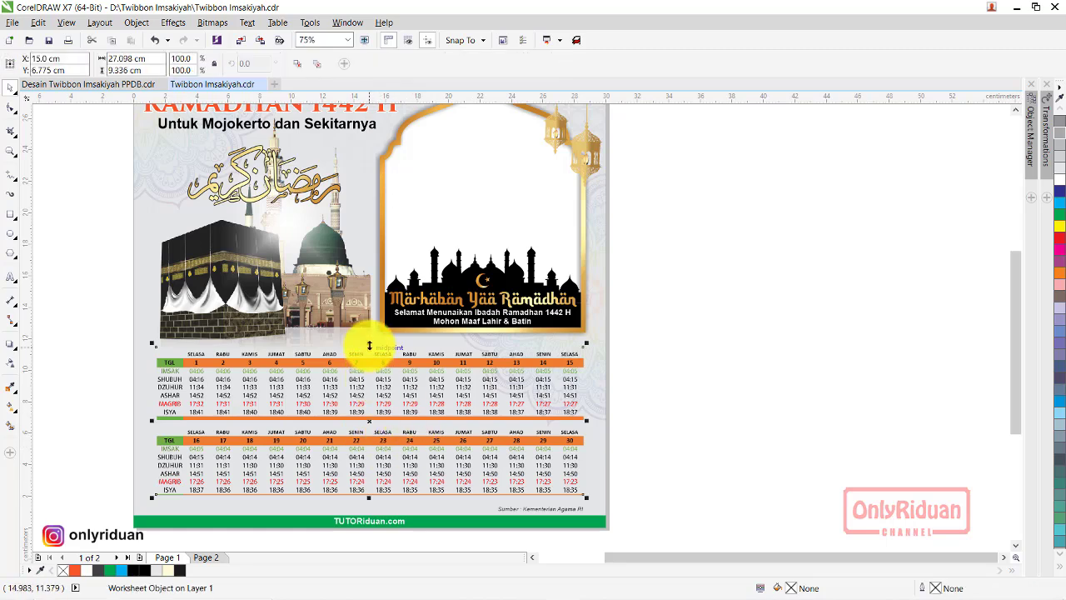
left_click_drag(369, 343, 369, 336)
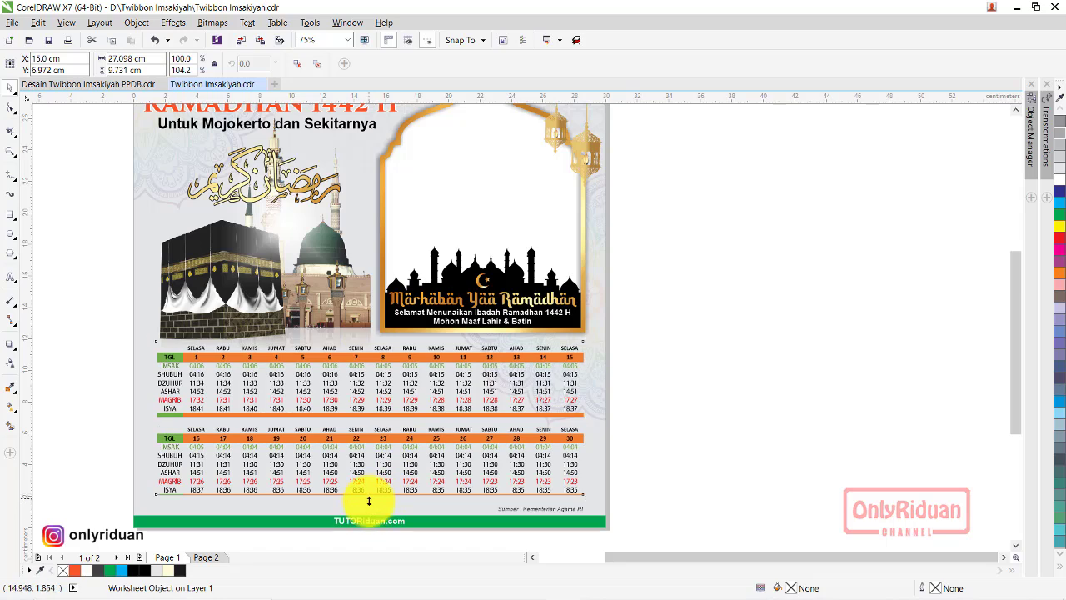
left_click_drag(369, 497, 369, 506)
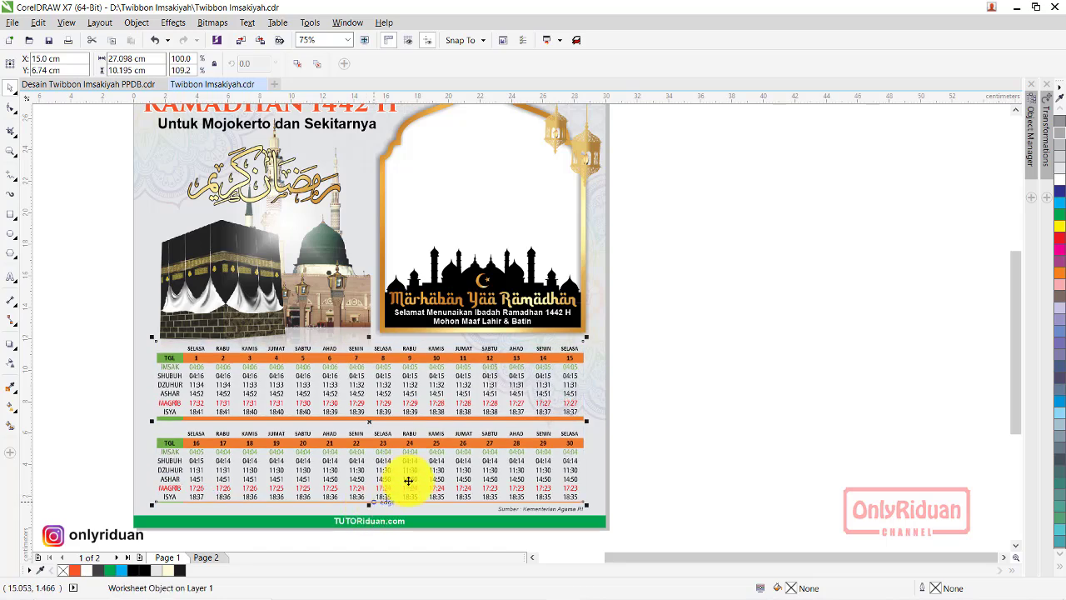
left_click(664, 377)
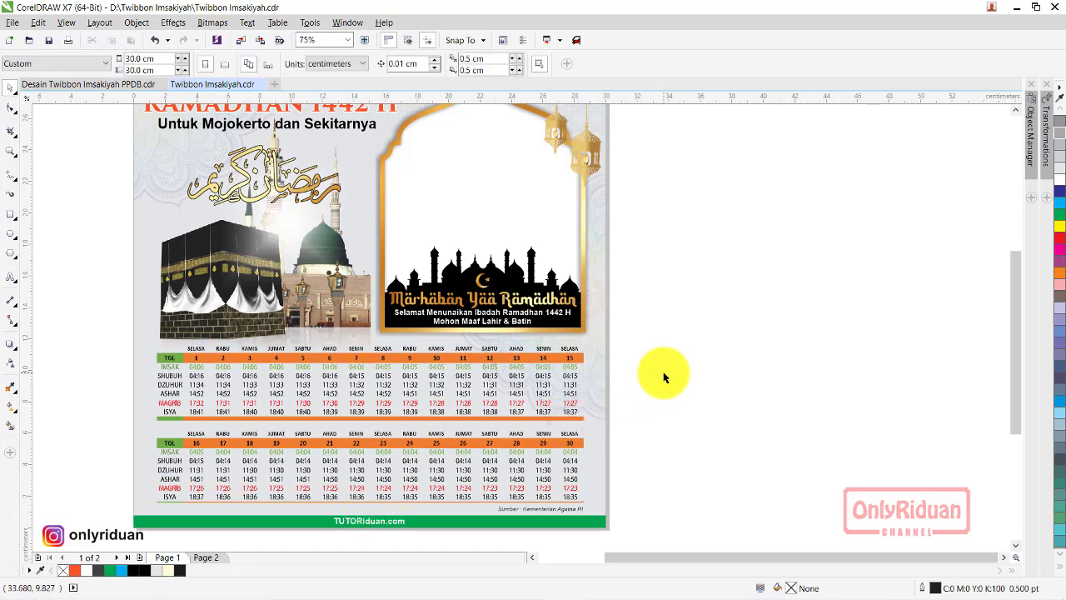
scroll(647, 353, "down", 2)
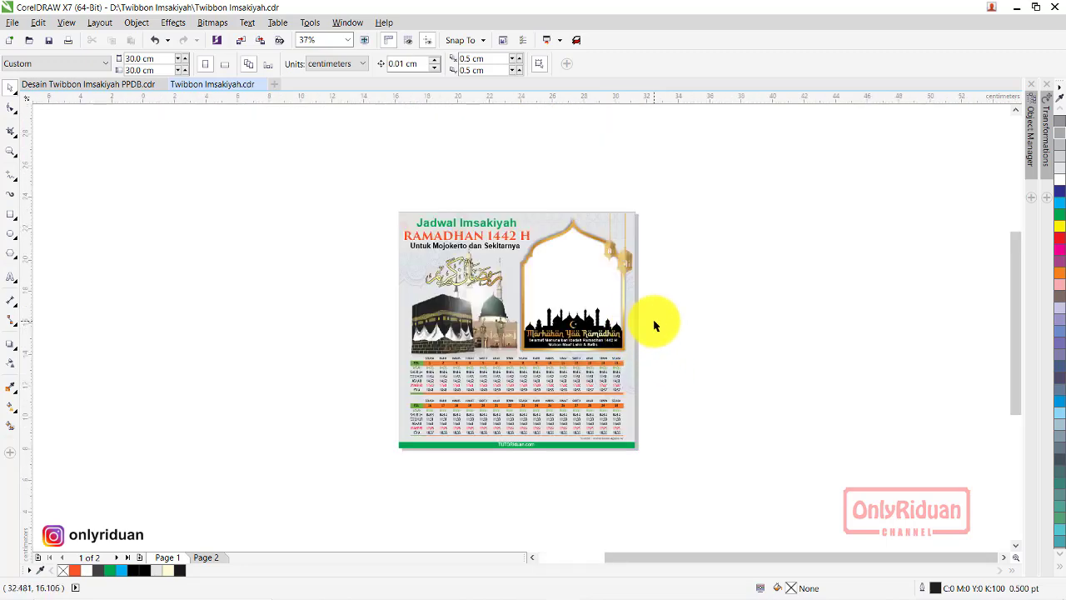
scroll(654, 324, "up", 2)
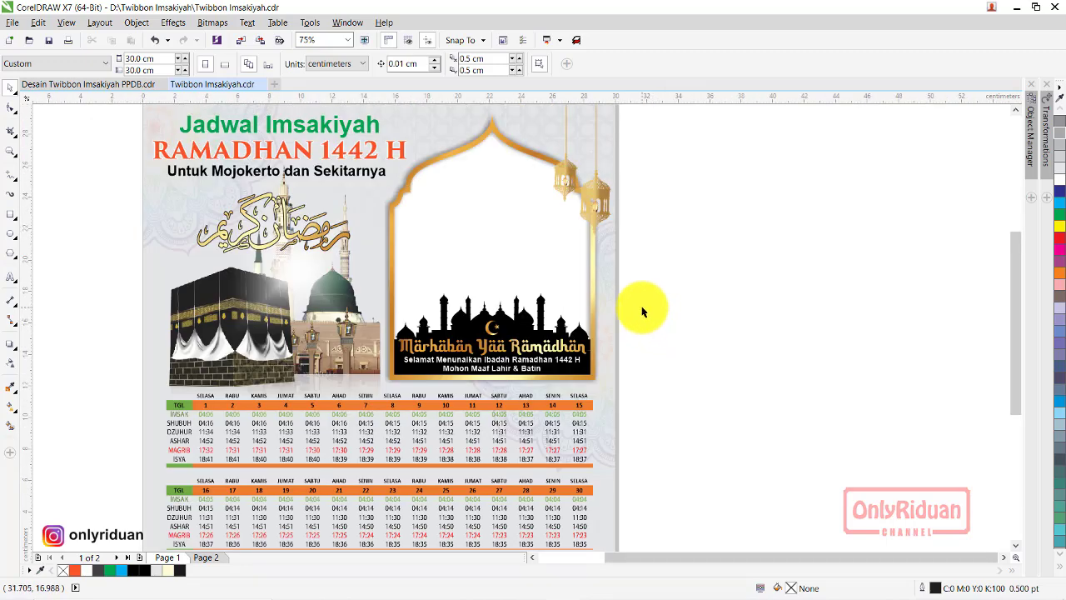
scroll(642, 311, "down", 2)
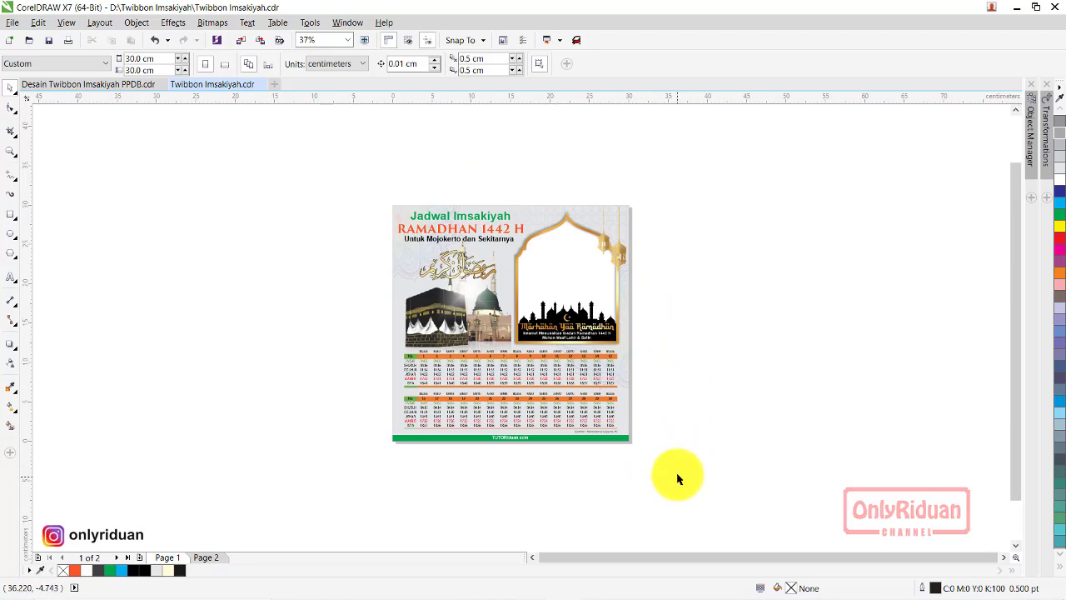
left_click_drag(678, 479, 327, 169)
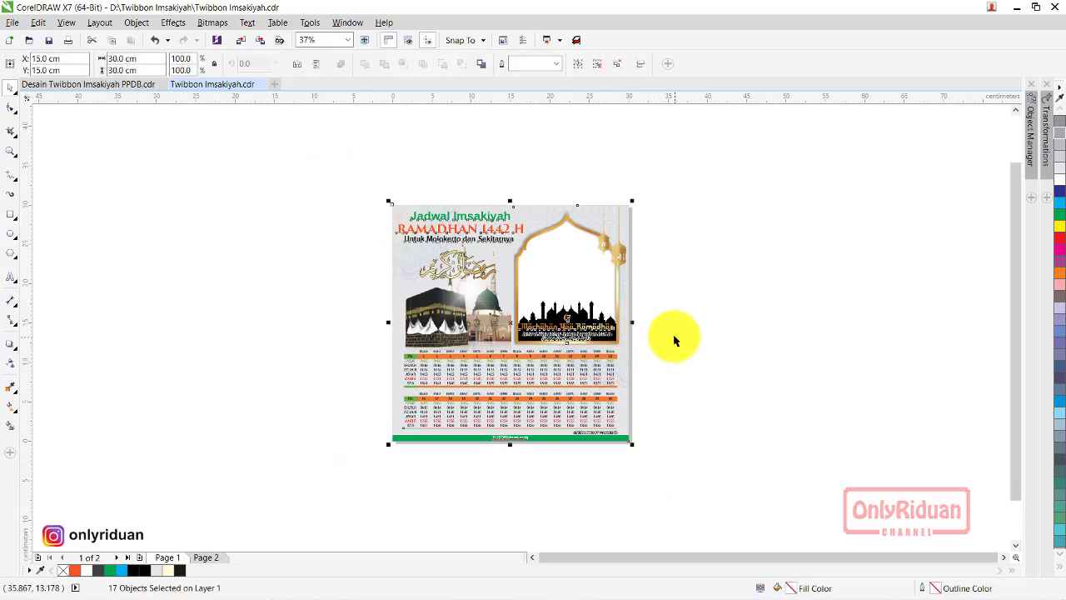
Step: Export the full page to 'Desain Twibbon Jadwal Imsakiyah 1442 H Mojokerto' PNG, RGB 24-bit, transparent
scroll(674, 340, "up", 2)
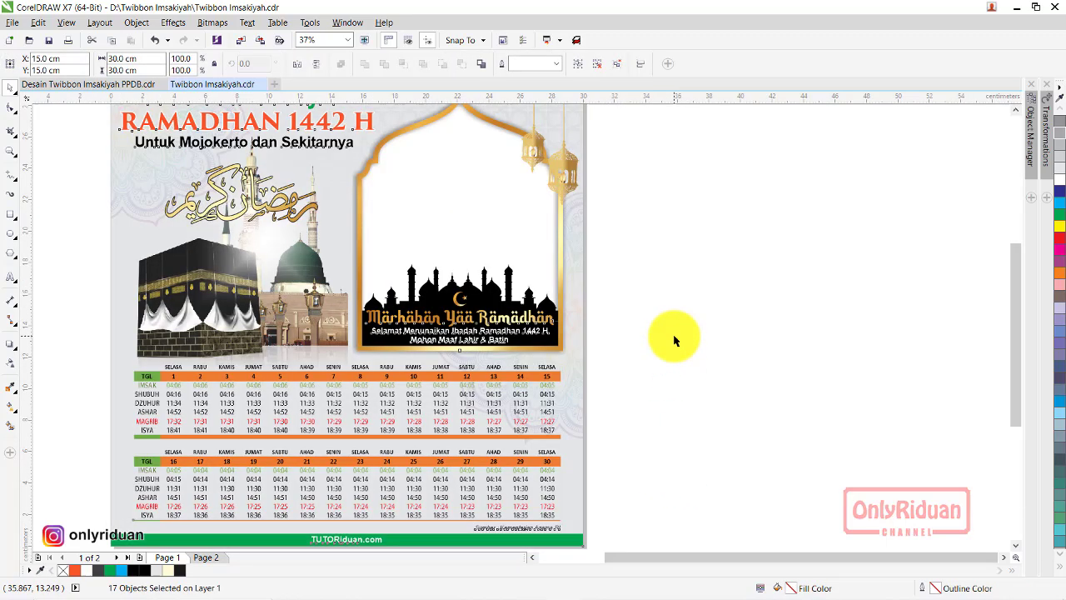
left_click(13, 25)
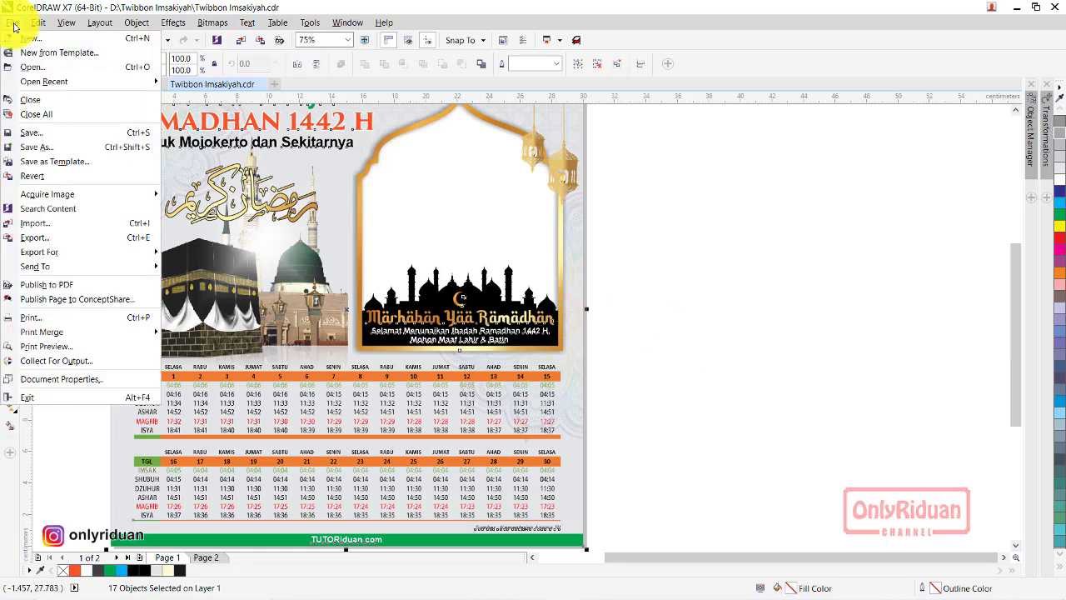
left_click(46, 242)
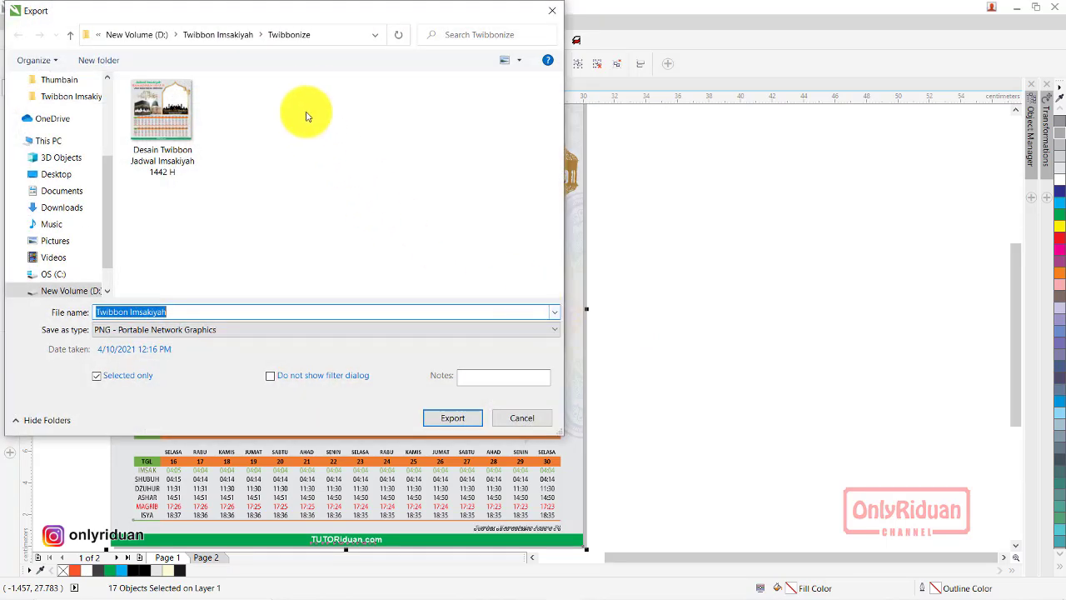
left_click_drag(285, 17, 363, 49)
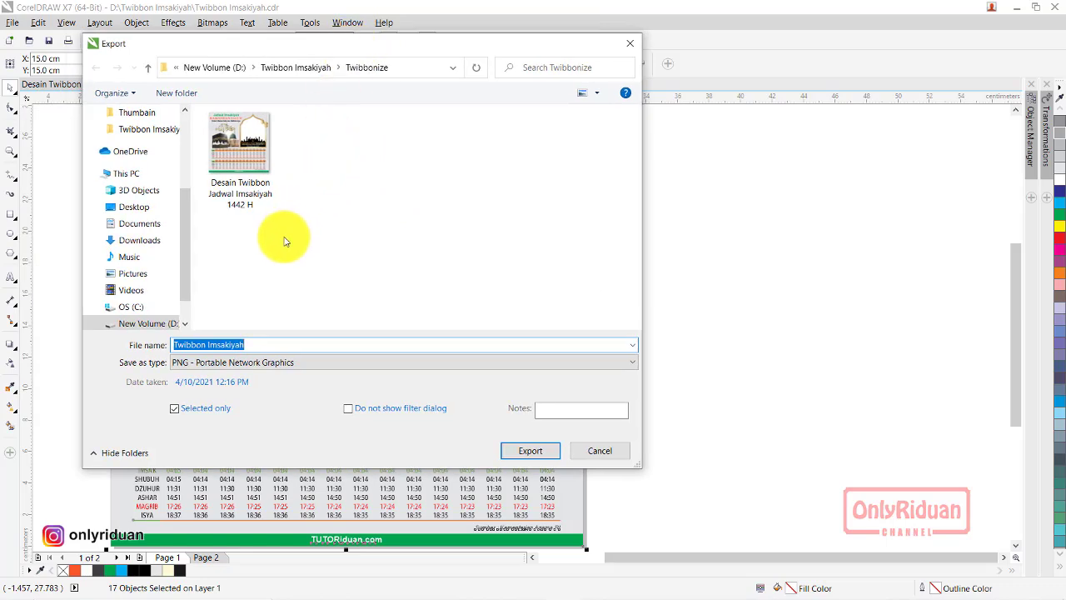
left_click(239, 200)
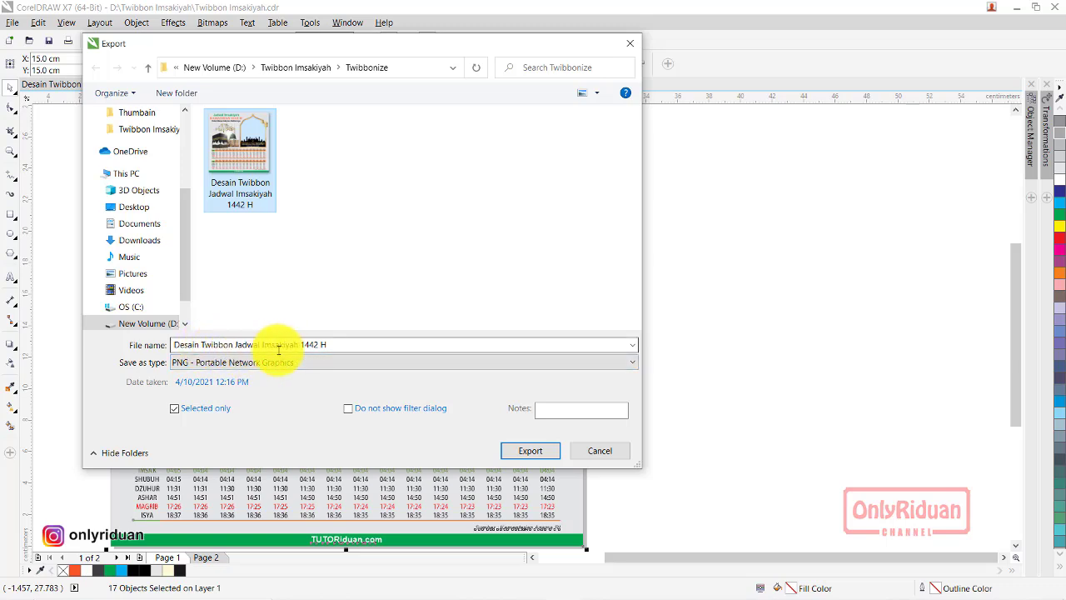
left_click(326, 344)
left_click(349, 344)
type("Mojokerto")
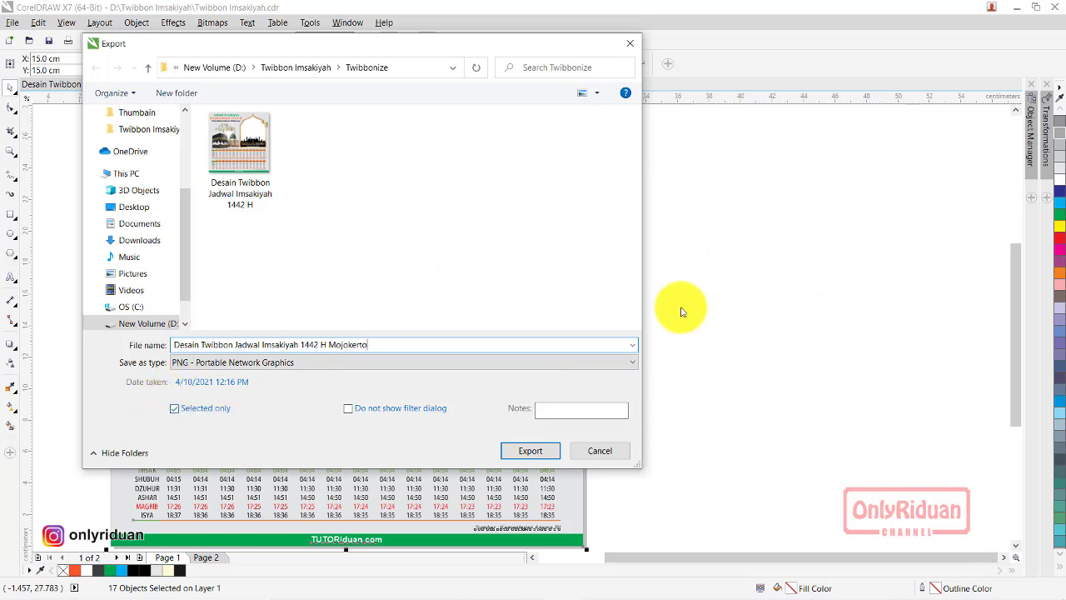
left_click(175, 408)
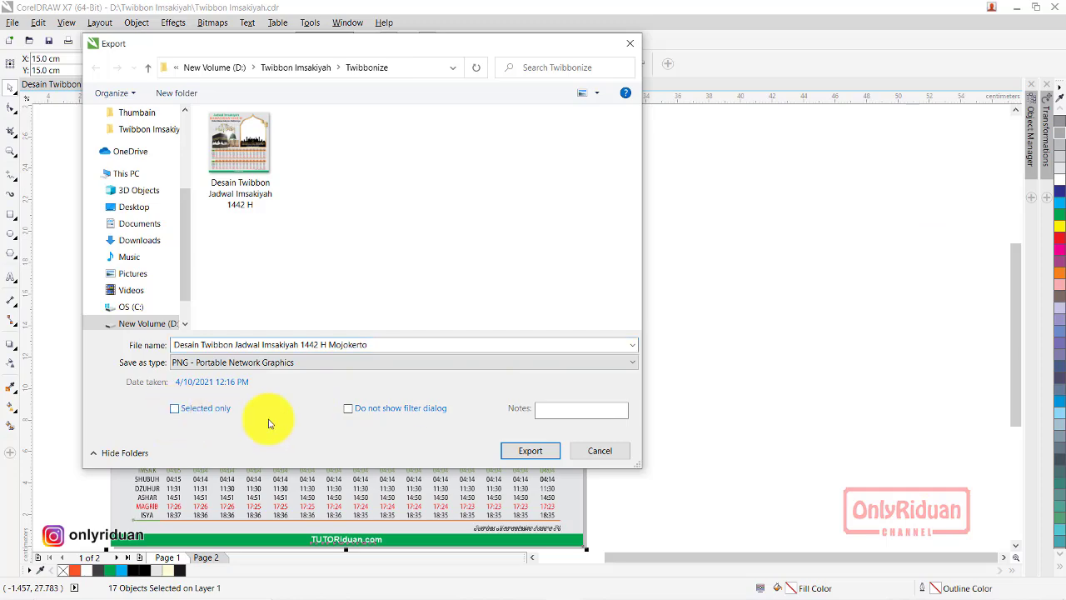
left_click(533, 451)
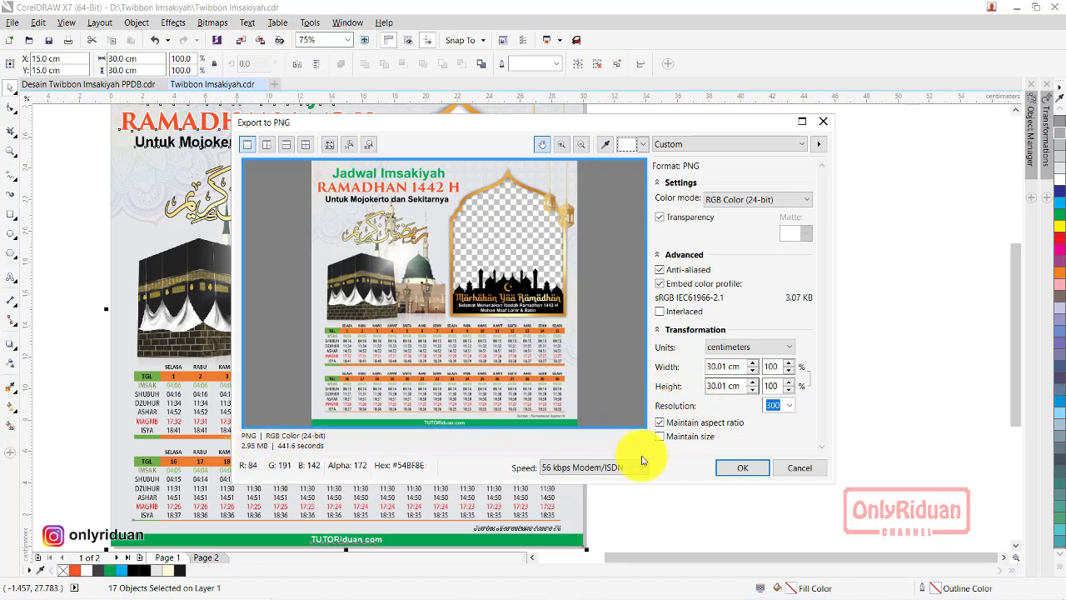
left_click(737, 470)
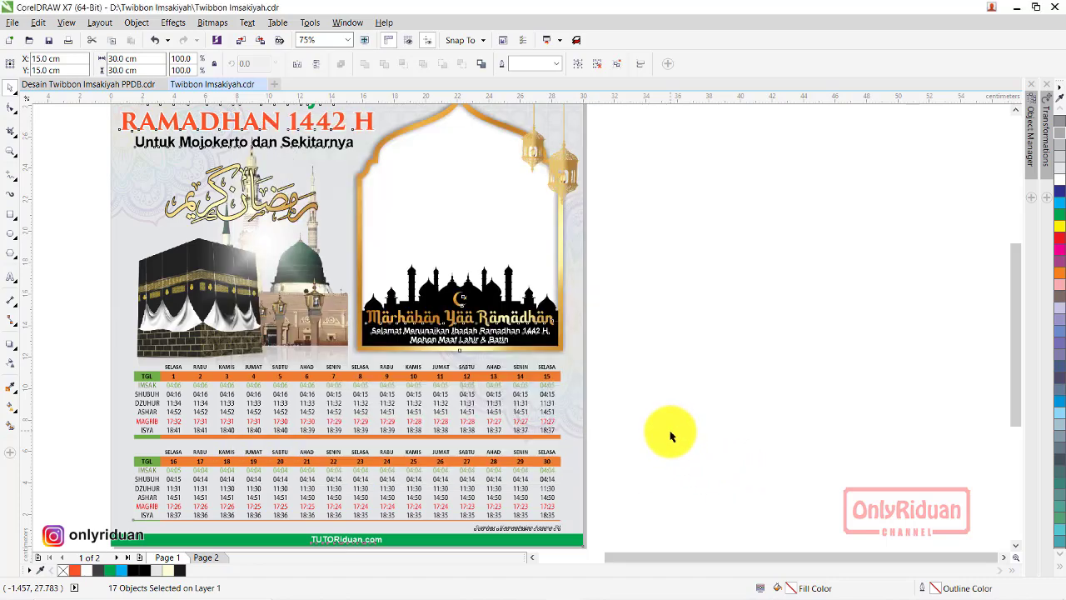
left_click(690, 362)
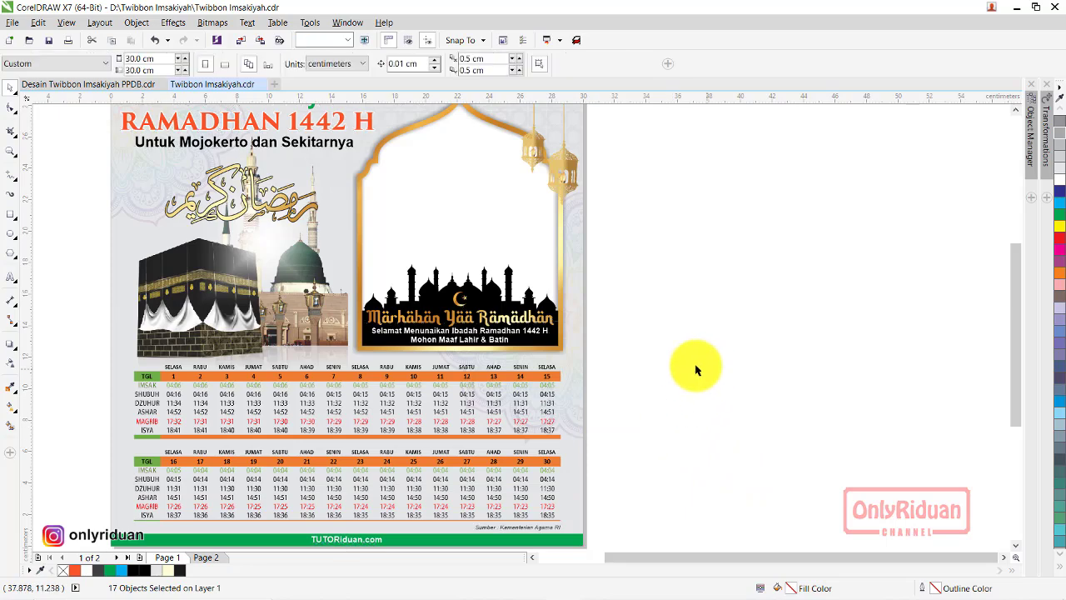
left_click(80, 87)
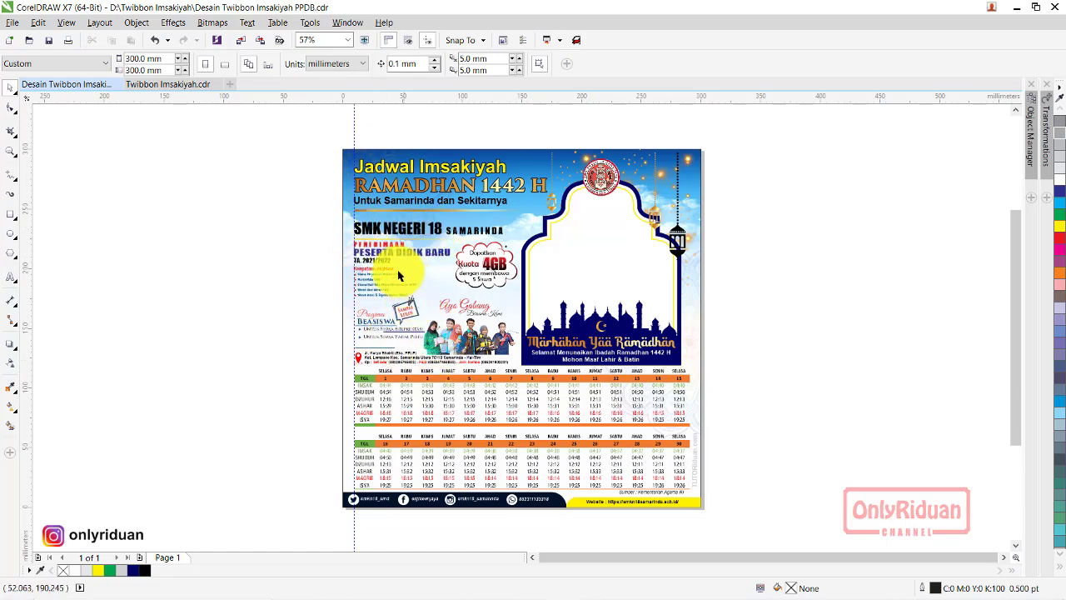
scroll(384, 280, "up", 2)
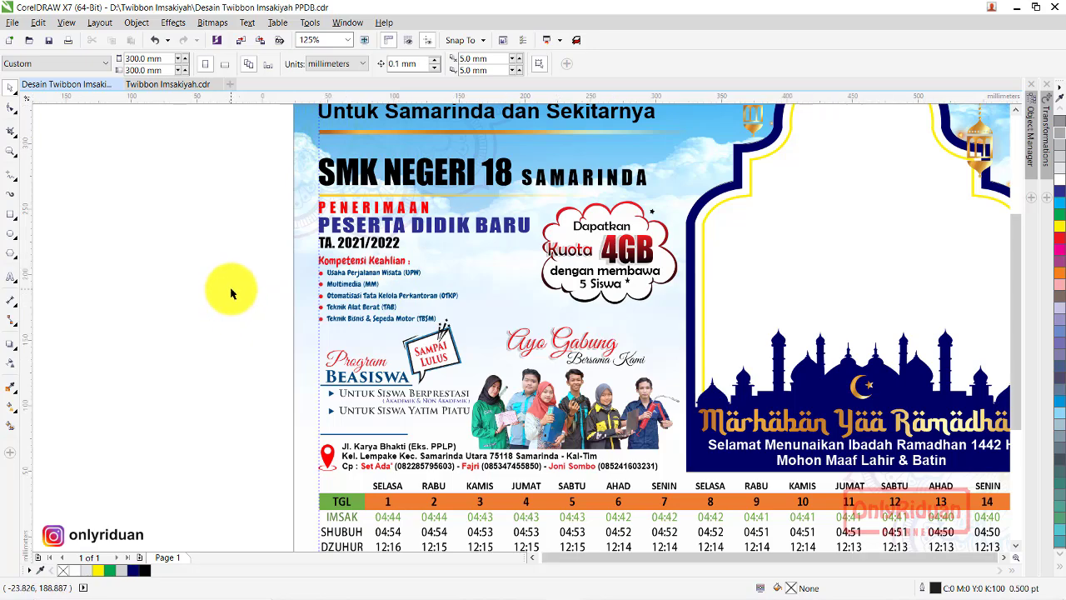
scroll(231, 292, "down", 2)
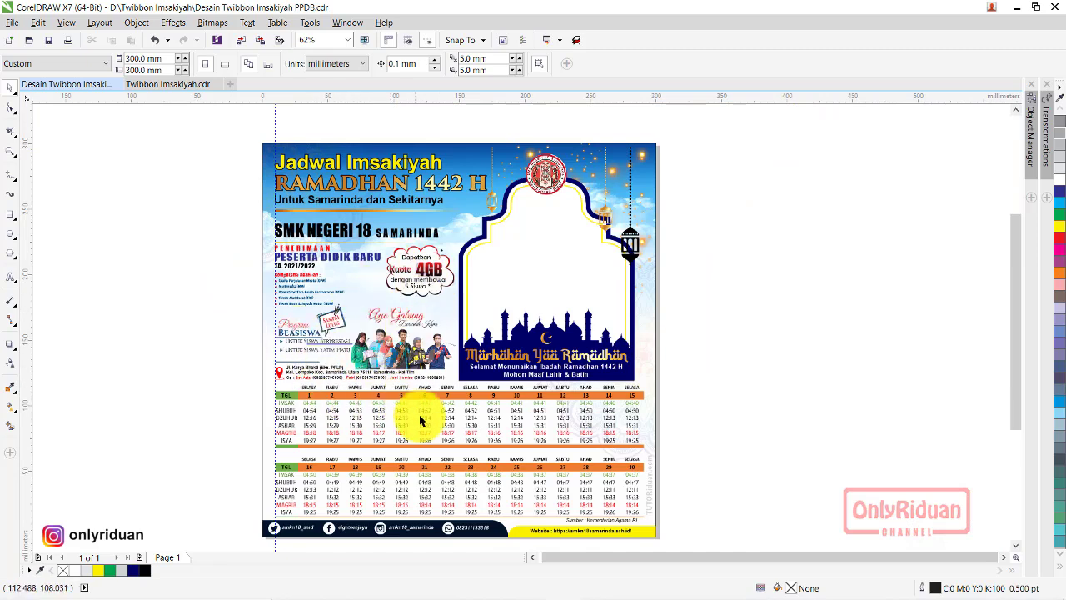
left_click(302, 531)
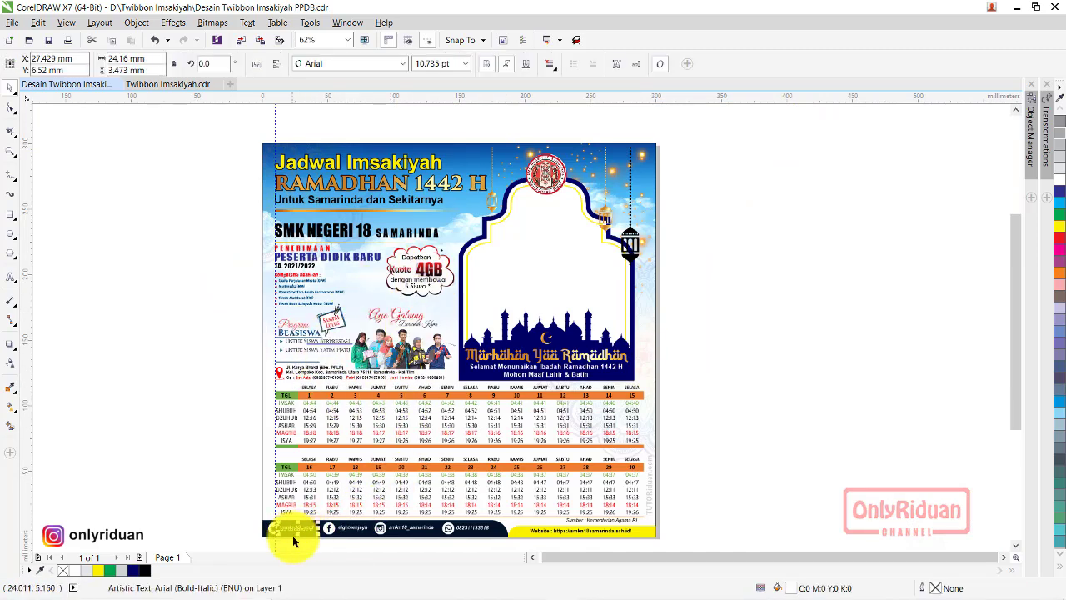
left_click(353, 528)
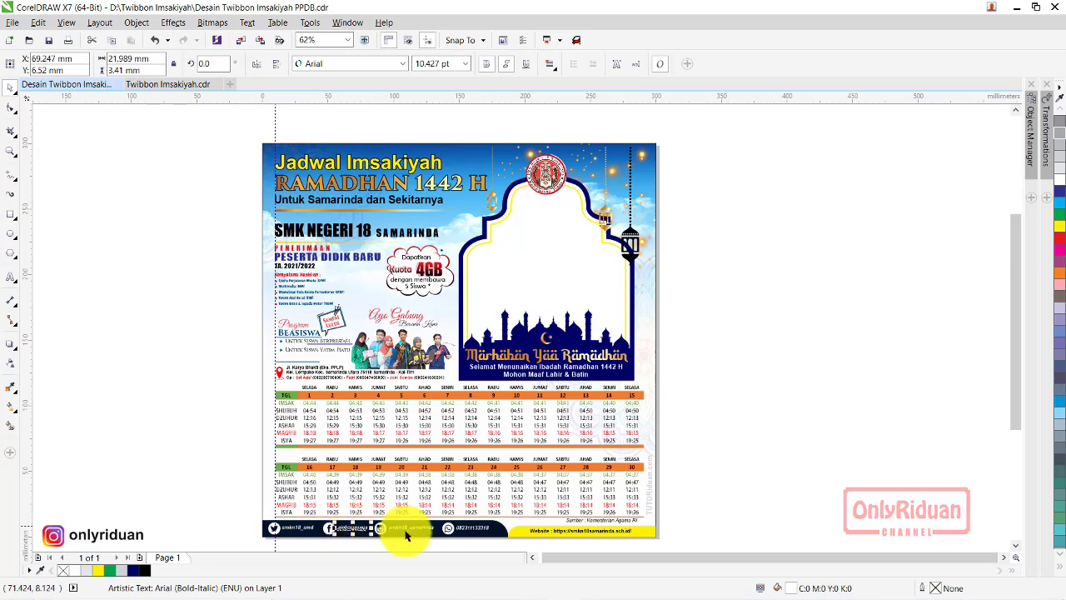
left_click(419, 527)
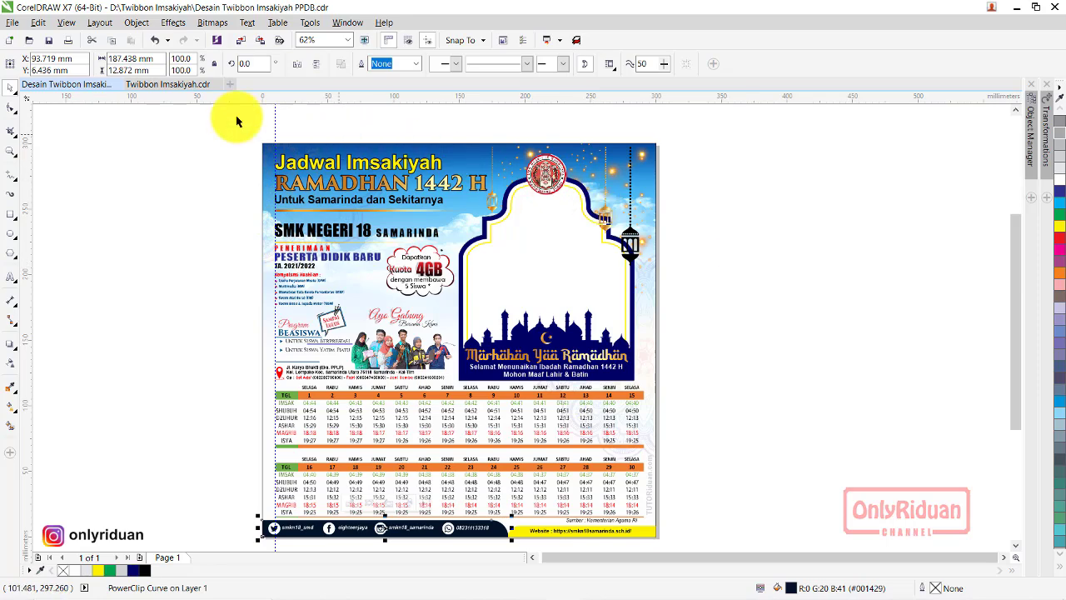
left_click(185, 85)
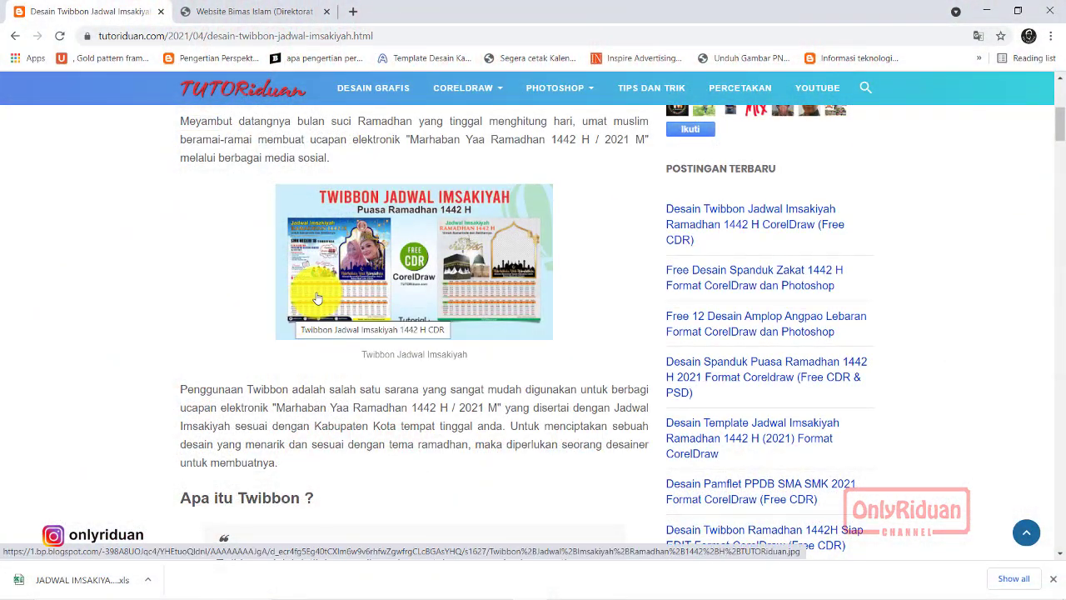
Step: Scroll the TUTORiduan article down to the 'Menggunakan Twibbonize.com' steps
scroll(245, 278, "down", 3)
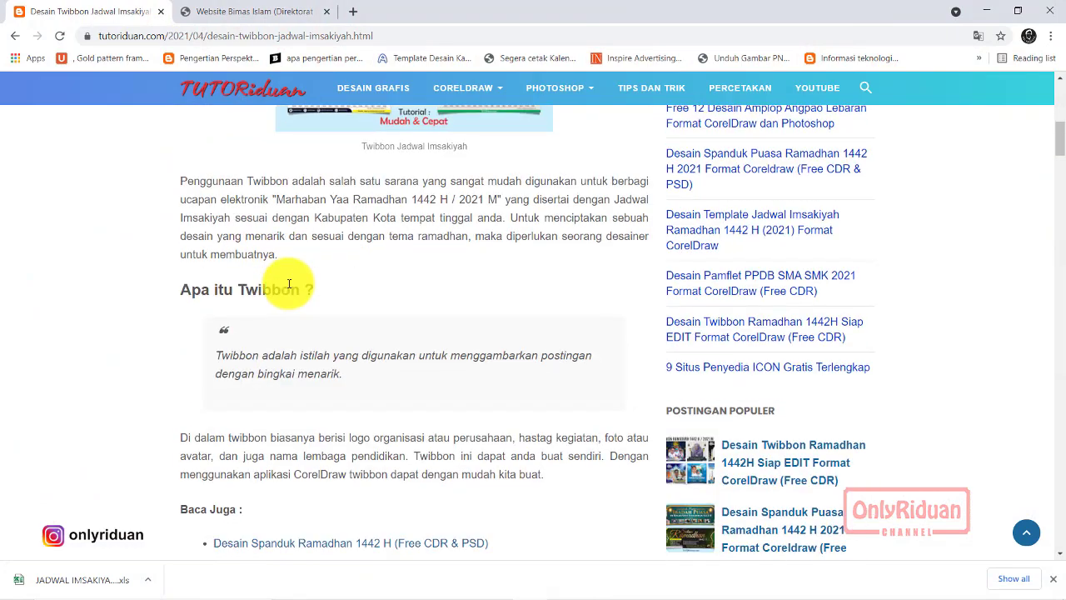
scroll(281, 286, "down", 2)
scroll(289, 291, "down", 3)
scroll(284, 284, "down", 4)
scroll(287, 284, "down", 4)
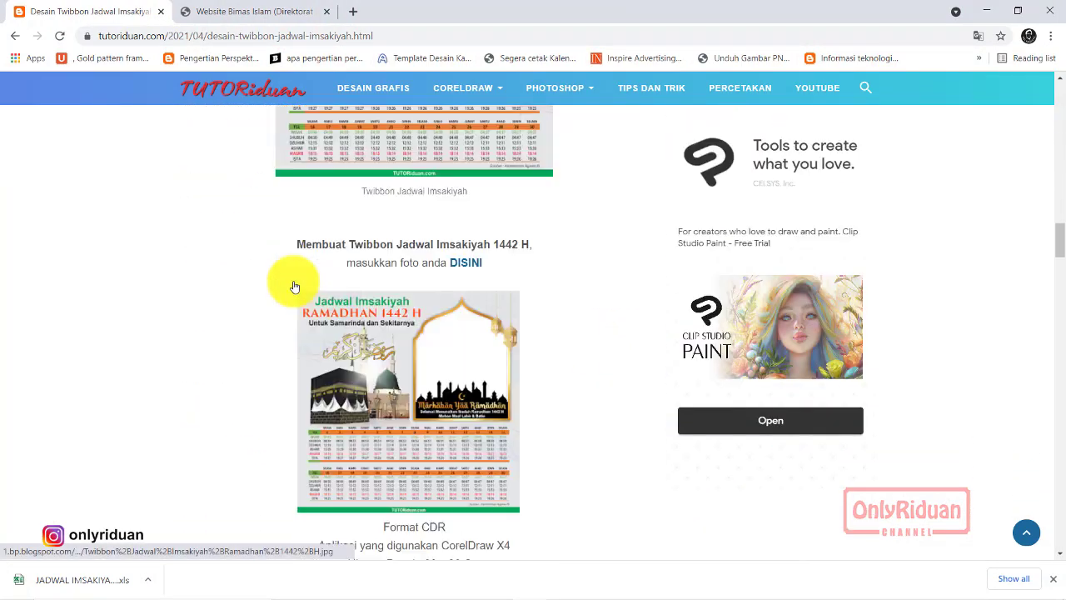
scroll(291, 285, "down", 5)
scroll(294, 286, "down", 1)
scroll(294, 285, "down", 5)
scroll(295, 286, "down", 3)
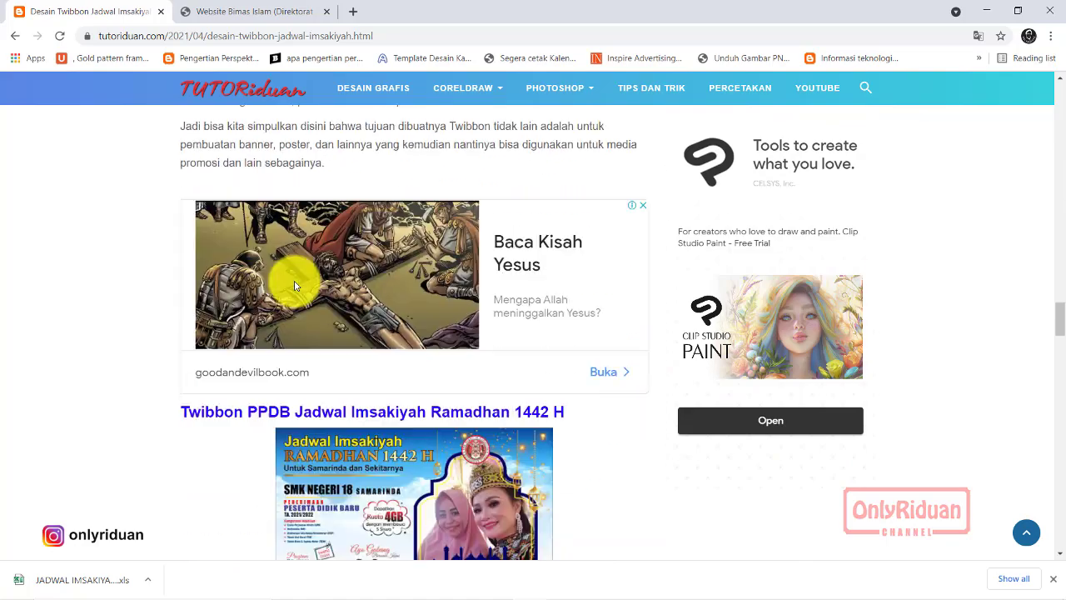
scroll(295, 286, "down", 5)
scroll(296, 285, "down", 5)
scroll(296, 283, "down", 4)
scroll(295, 281, "down", 5)
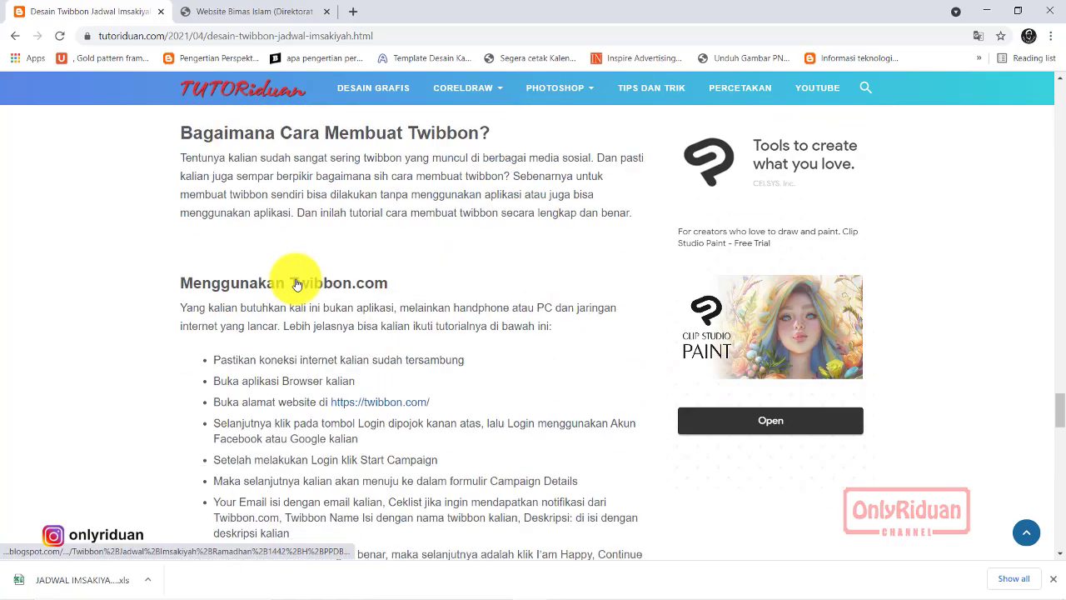
scroll(293, 279, "down", 5)
scroll(292, 278, "down", 3)
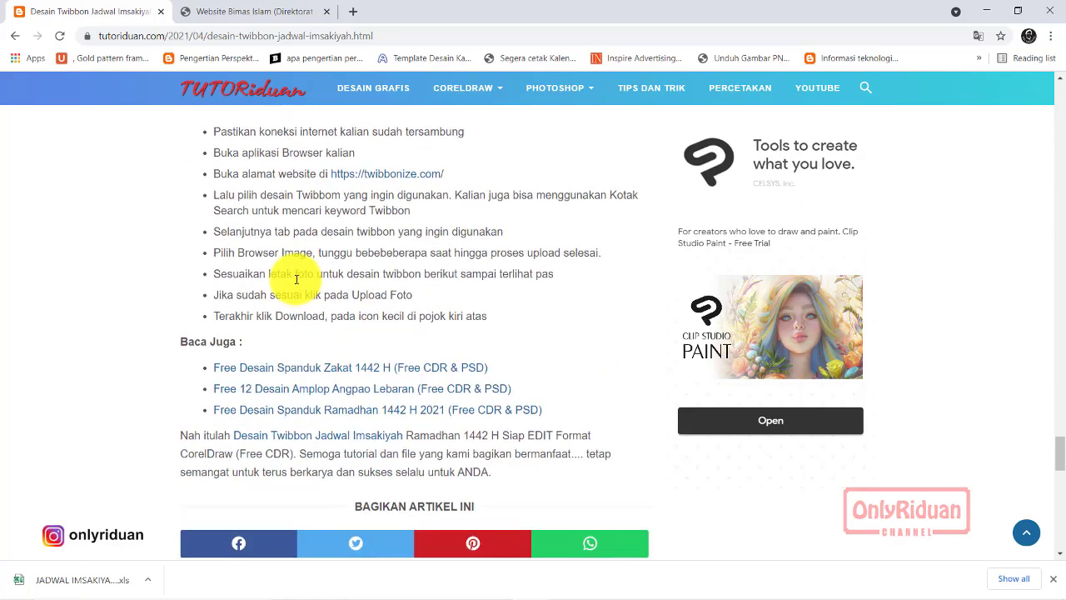
scroll(328, 252, "up", 3)
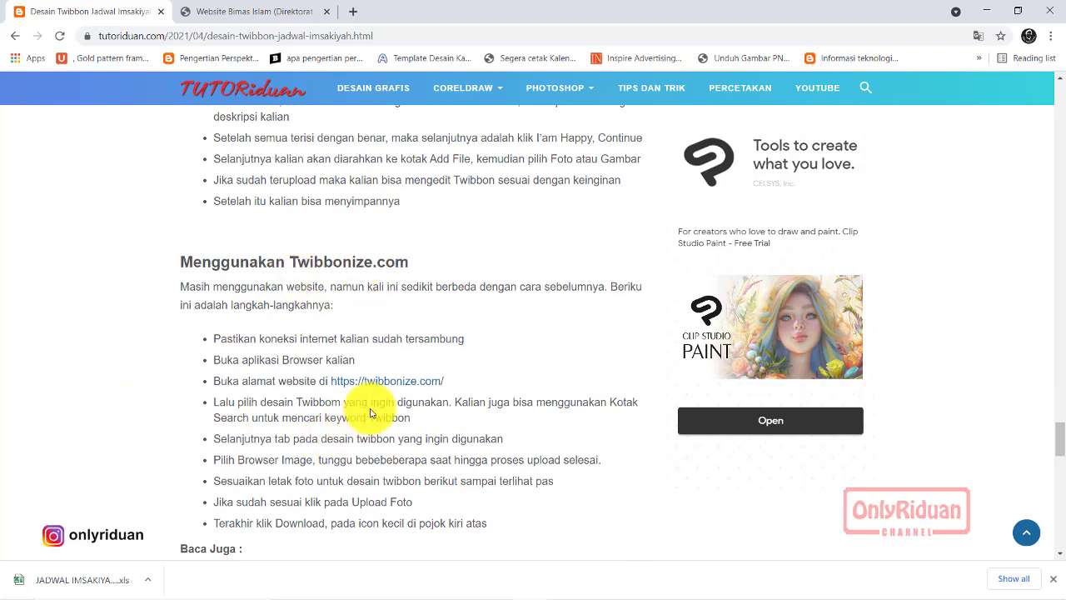
Step: Open twibbonize.com and scroll down to the 'Bikin juga buat campaign kamu!' section
left_click(396, 386)
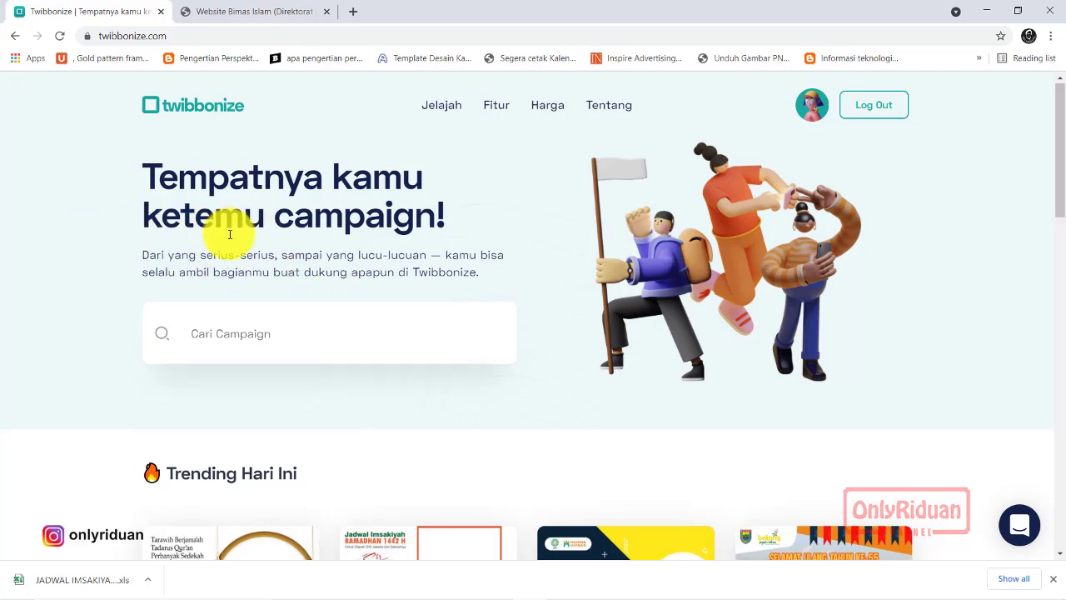
scroll(226, 225, "down", 2)
scroll(162, 221, "down", 1)
scroll(137, 220, "down", 3)
scroll(138, 221, "down", 3)
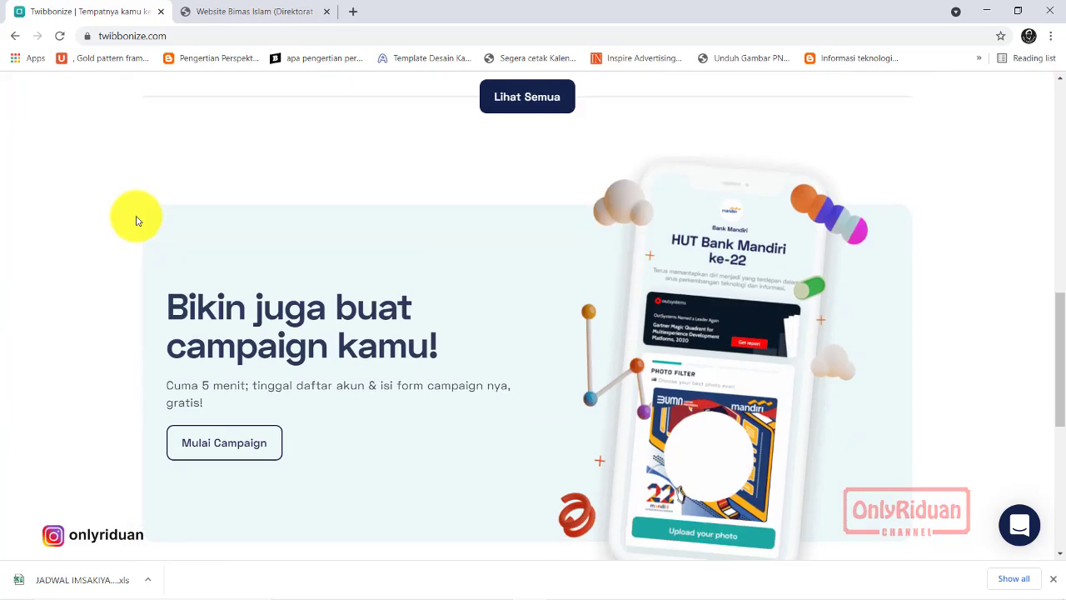
scroll(138, 225, "down", 2)
scroll(138, 231, "up", 2)
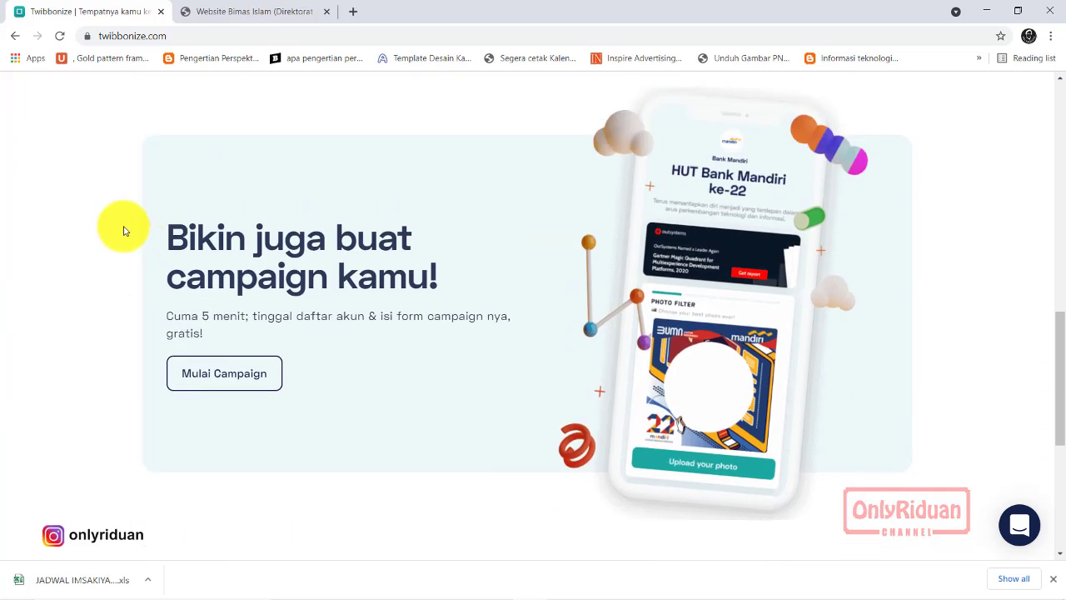
scroll(130, 226, "down", 1)
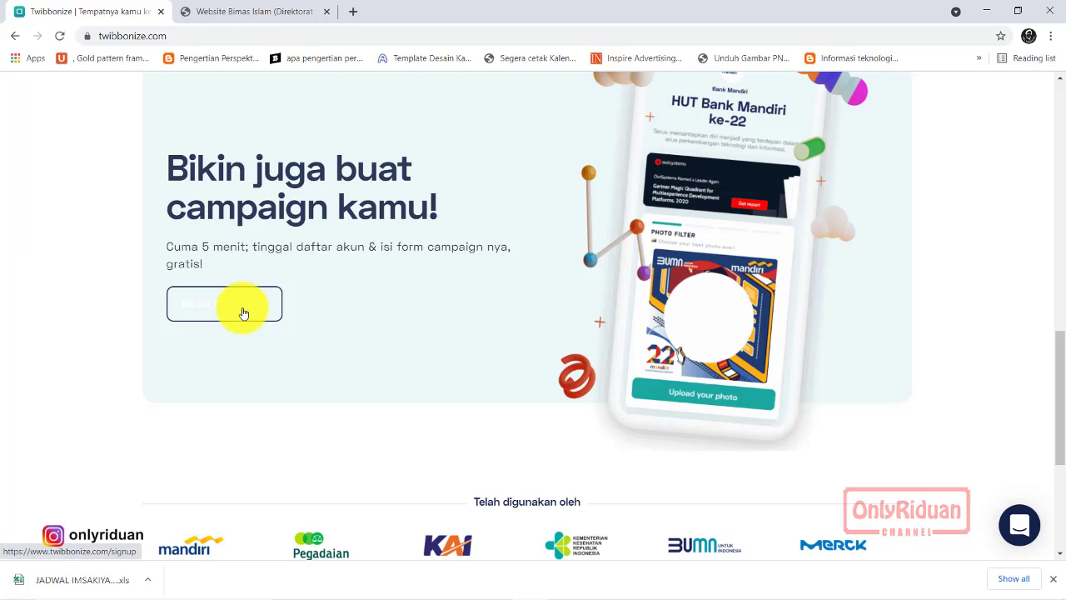
Step: Start a new campaign with Mulai Campaign and scroll down to the Tautan Campaign field
left_click(240, 318)
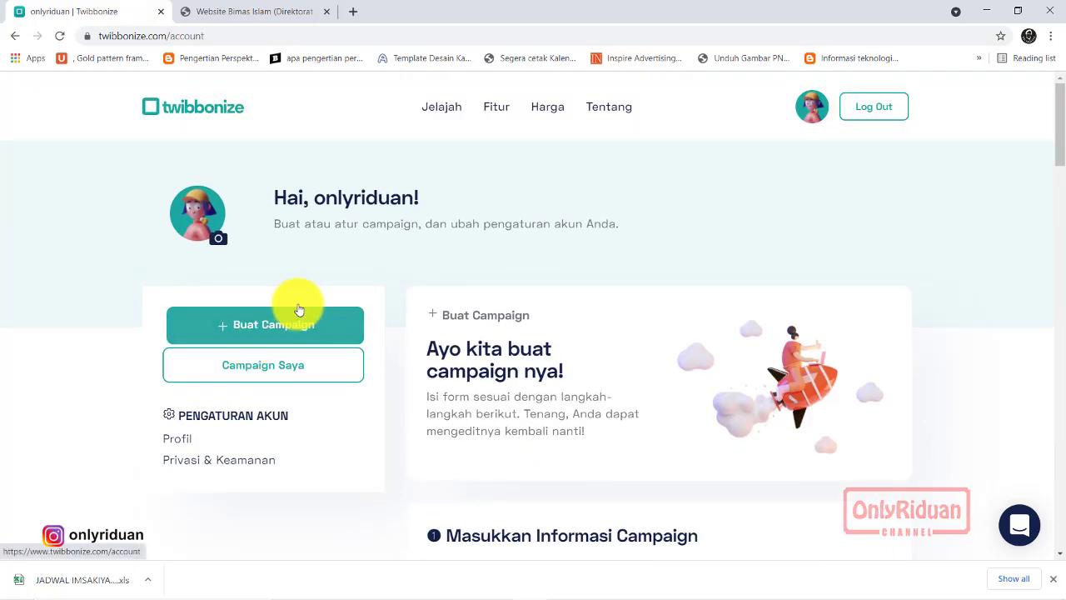
scroll(299, 310, "down", 2)
scroll(305, 286, "down", 2)
scroll(331, 292, "down", 2)
scroll(369, 292, "down", 2)
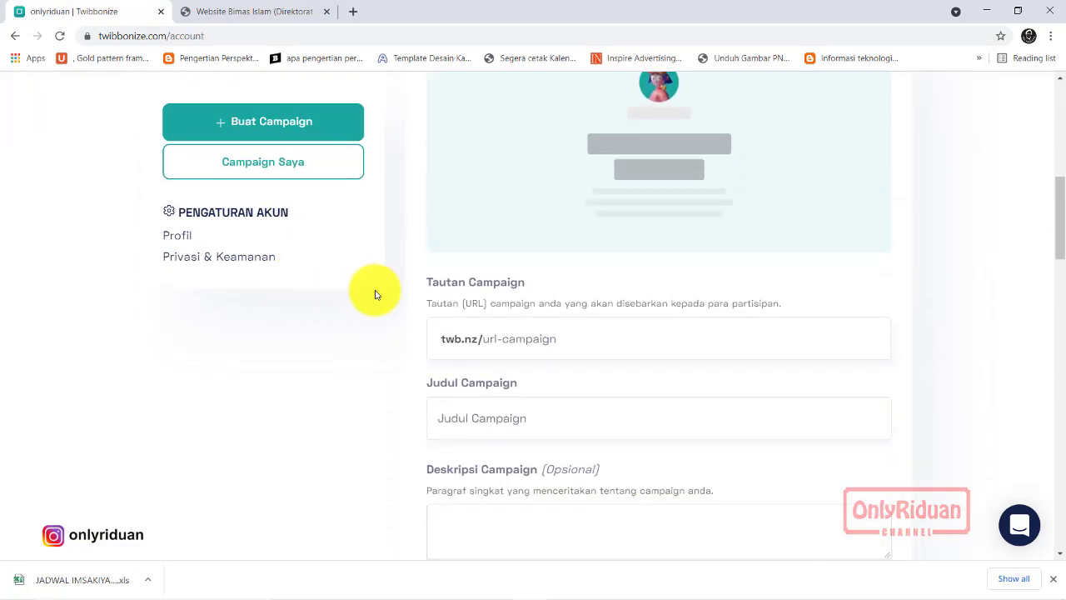
Step: Set the campaign link to twb.nz/jadwalimsakiyah1442hmojokerto
left_click(572, 339)
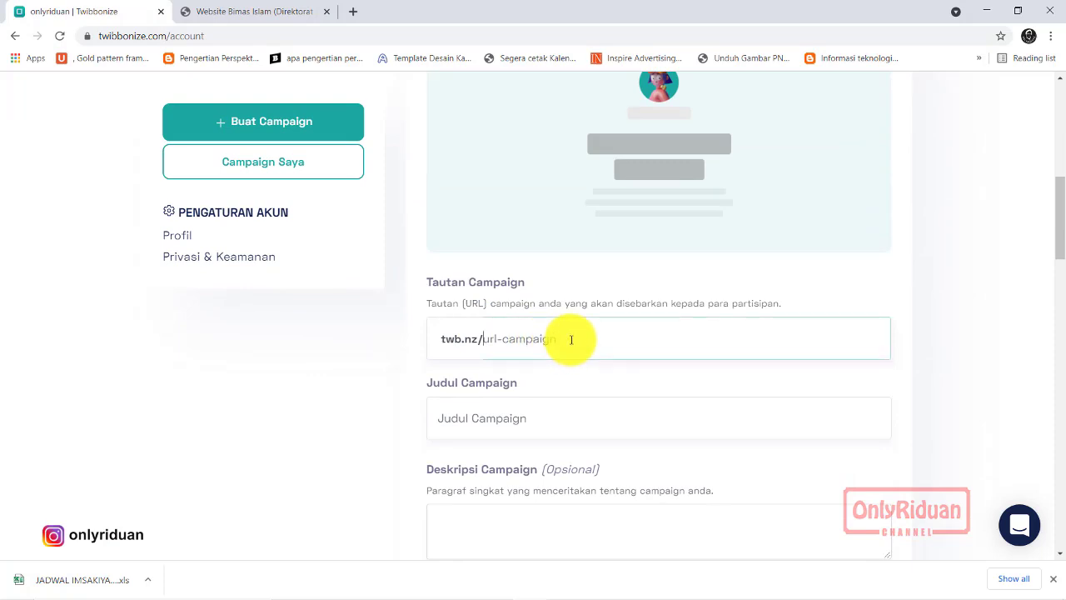
type("j")
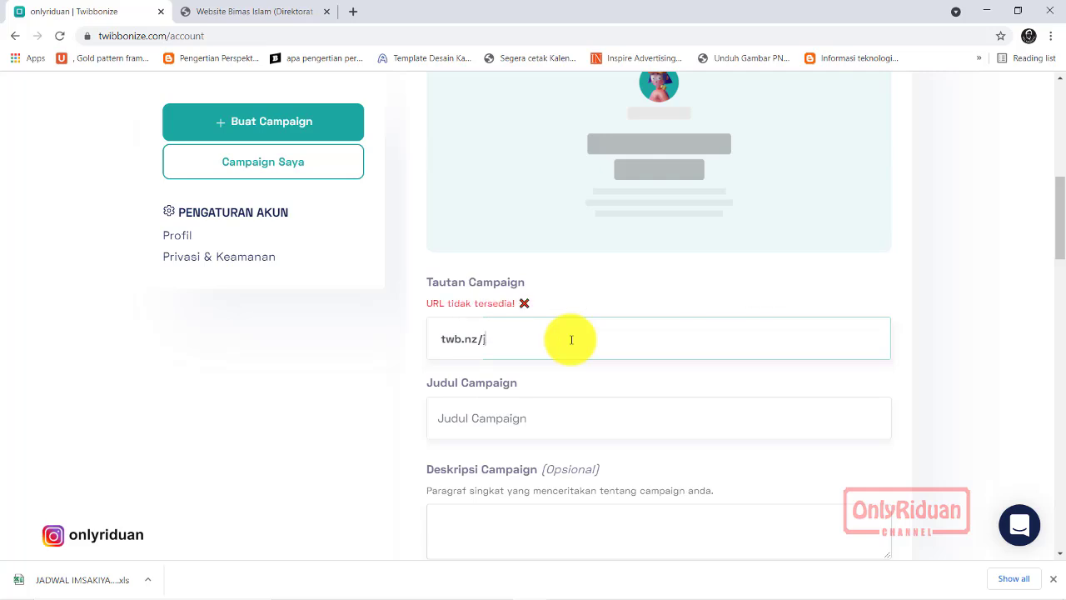
type("adw")
key("BackSpace")
type("walim")
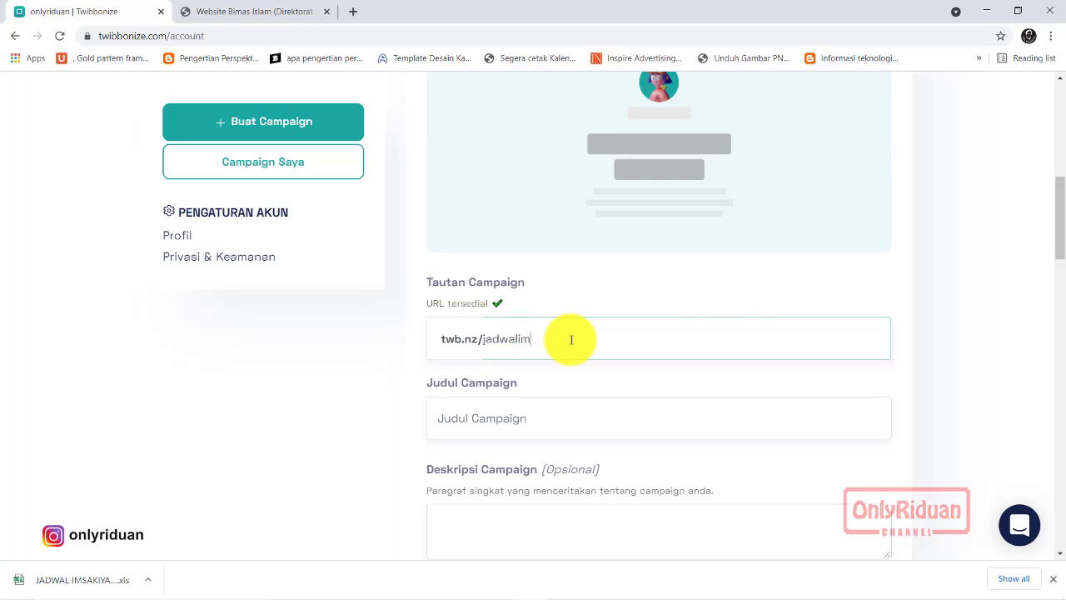
type("sakiyah")
type("mojok")
type("erto")
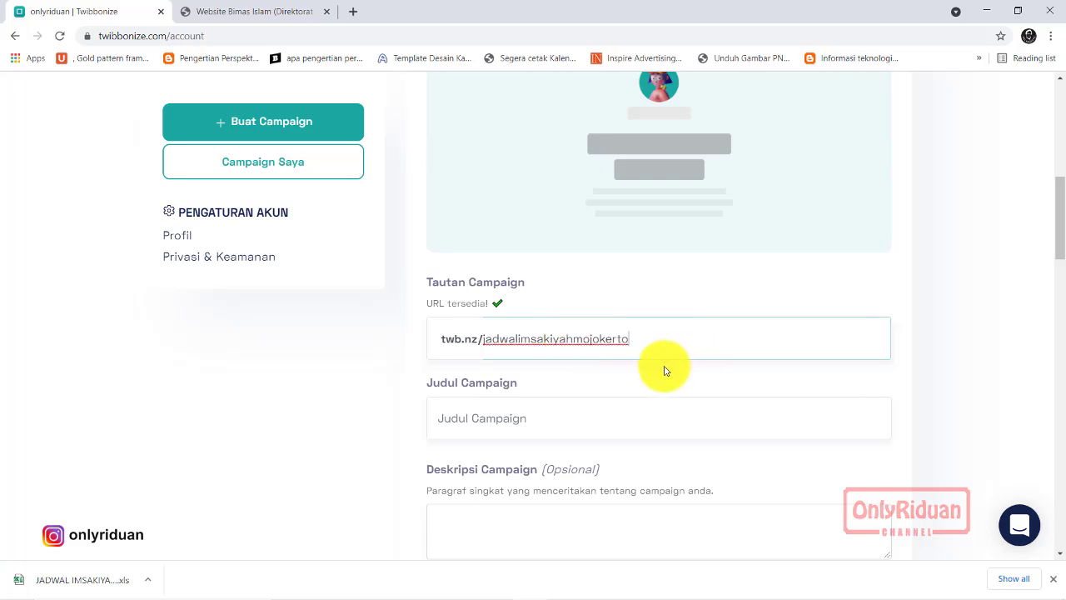
left_click(572, 340)
type("1")
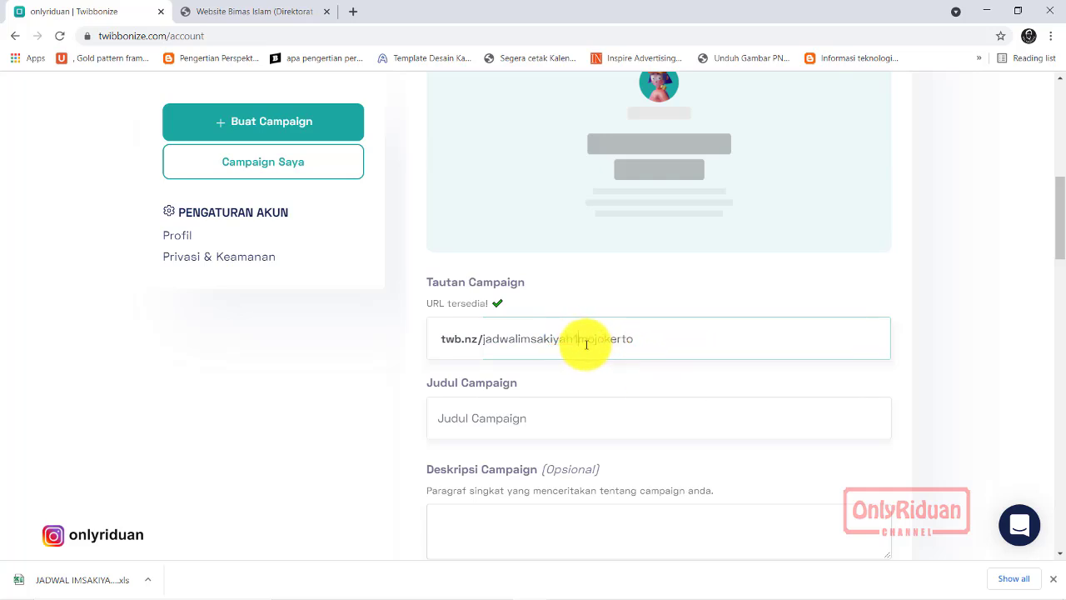
type("442")
type("h")
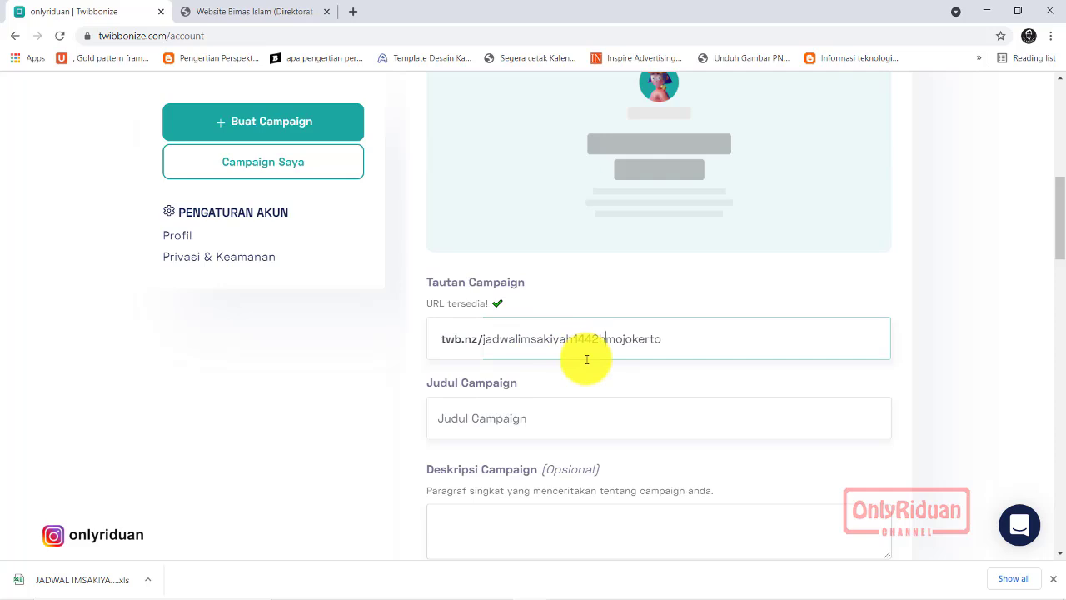
left_click(485, 420)
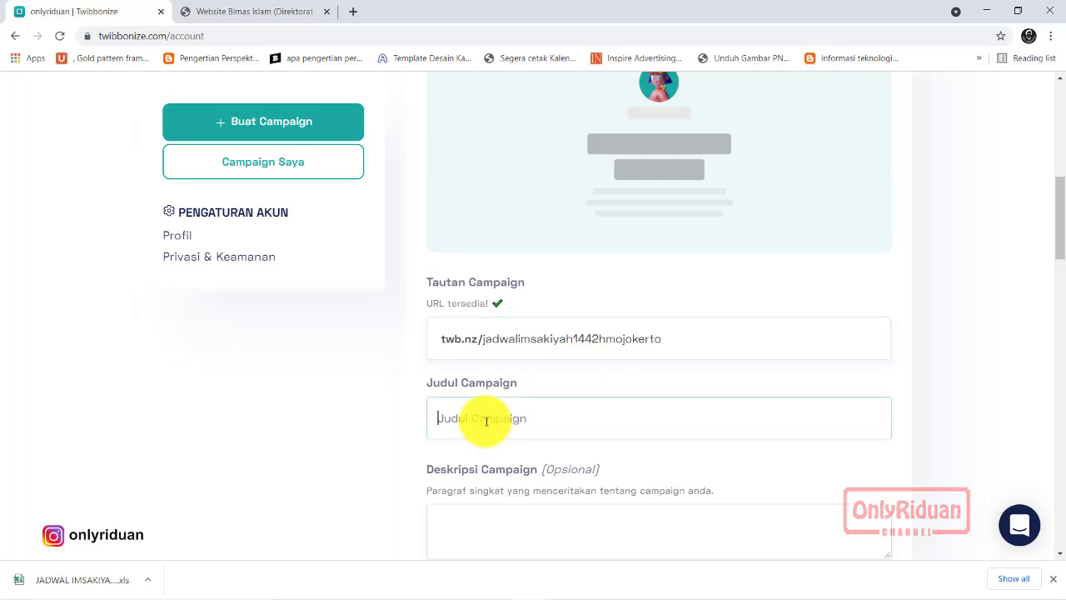
Step: Enter the campaign title 'Jadwal Imsakiyah Ramadhan 1442 H Untuk Mojokerto'
type("Jadwal I")
type("msa")
type("kiyah ")
type("Ramadhan ")
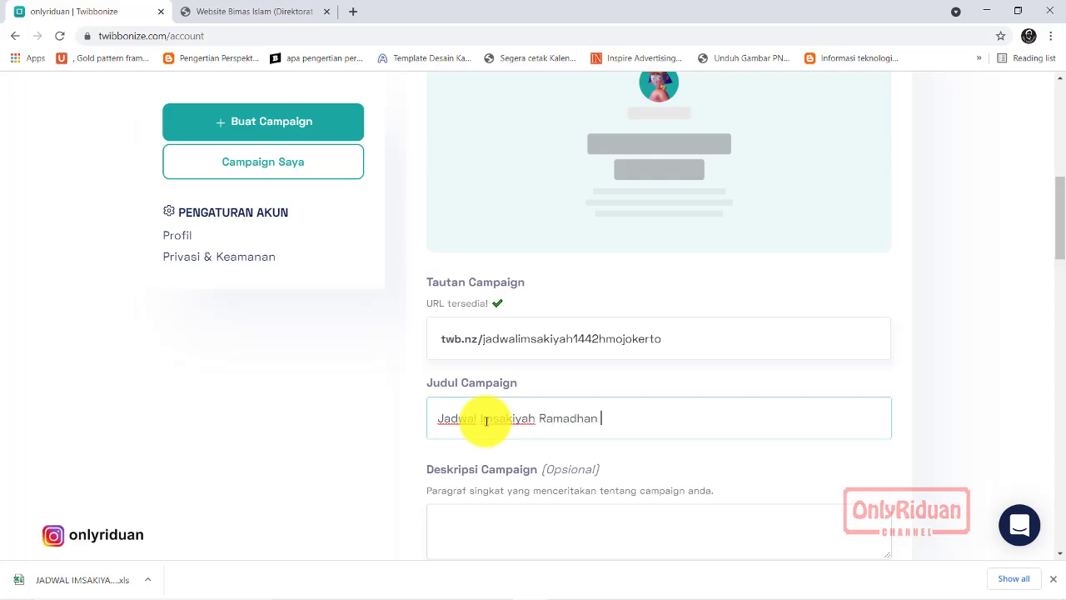
type("144")
type("2 H ")
type("Untuk")
type(" Mojo")
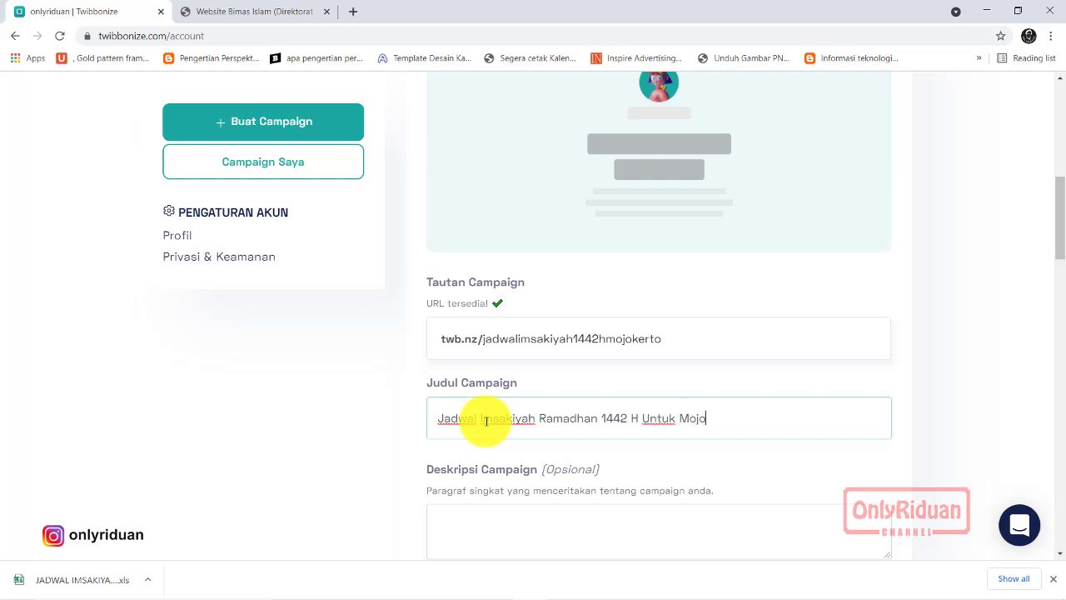
type("kerto")
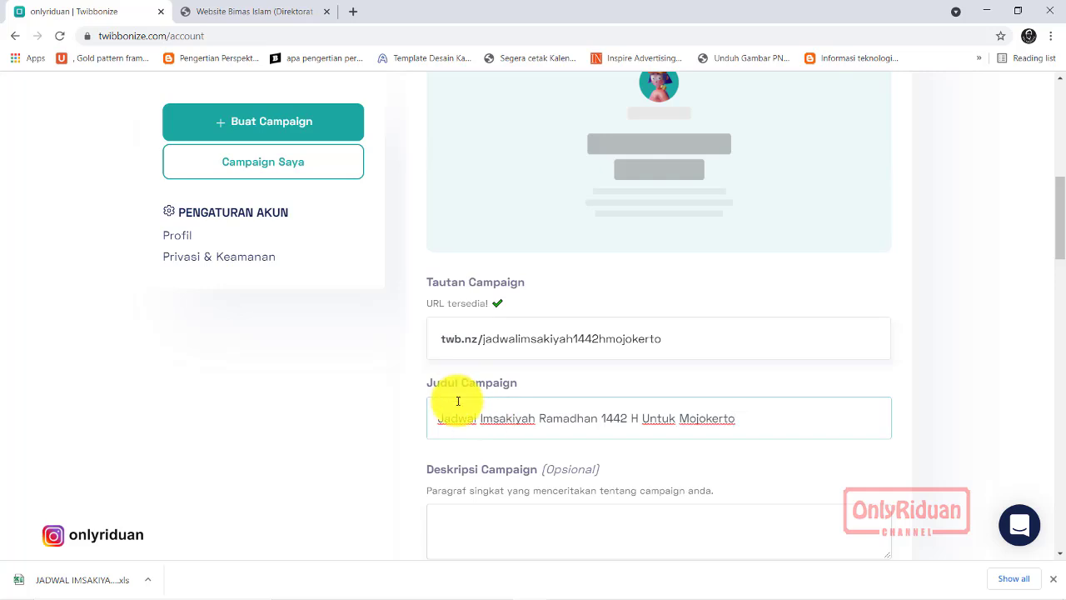
scroll(492, 416, "down", 1)
left_click(499, 443)
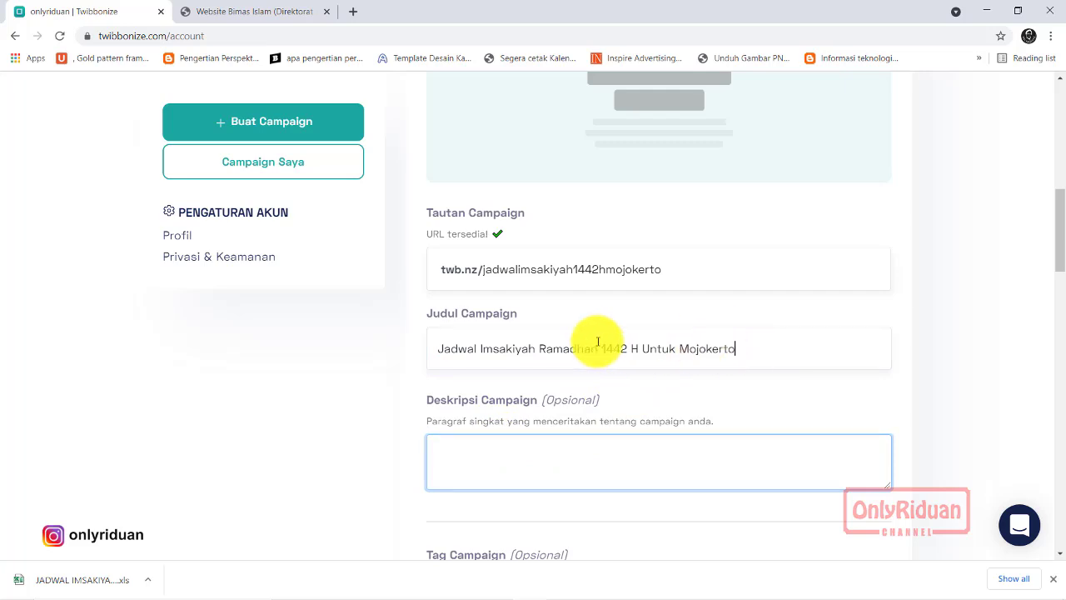
Step: Copy the title into the description and append 'dan Sekitarnya'
left_click_drag(737, 348, 444, 349)
key("ctrl+c")
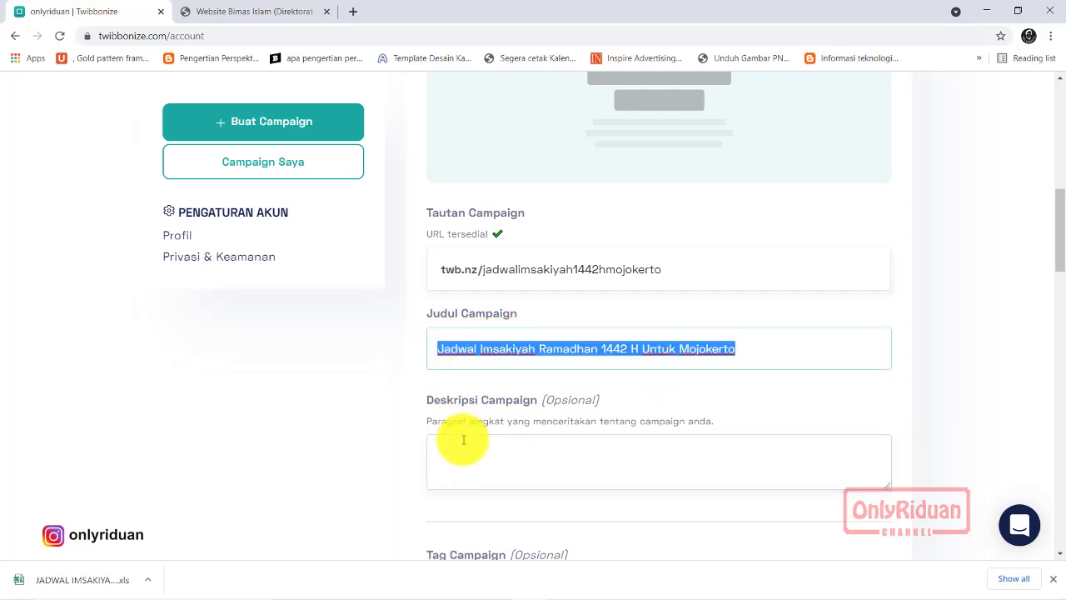
left_click(463, 439)
key("ctrl+v")
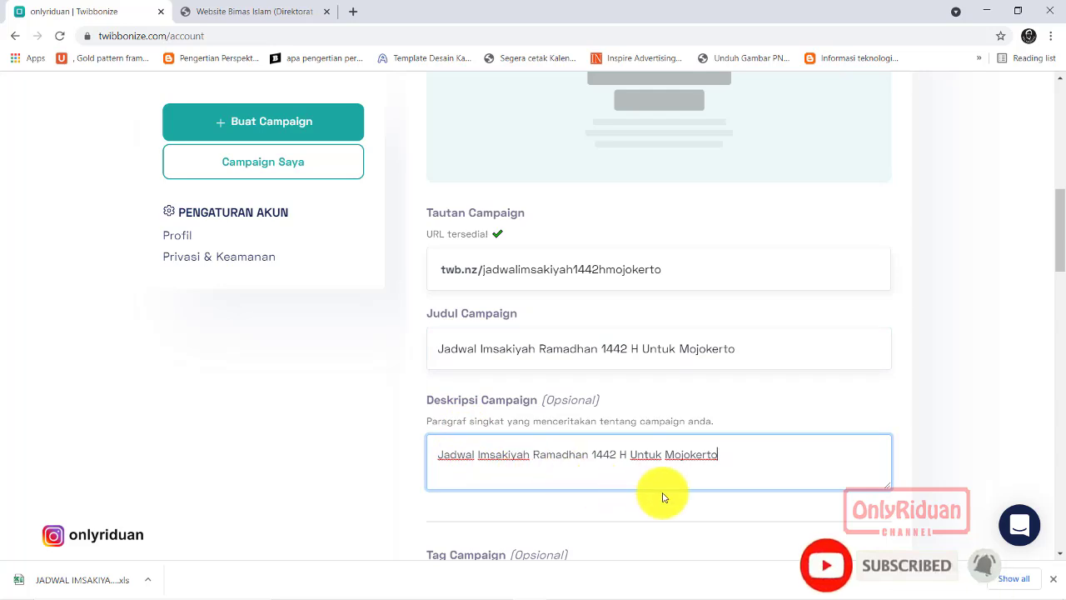
type(" dan")
type(" Sekitar")
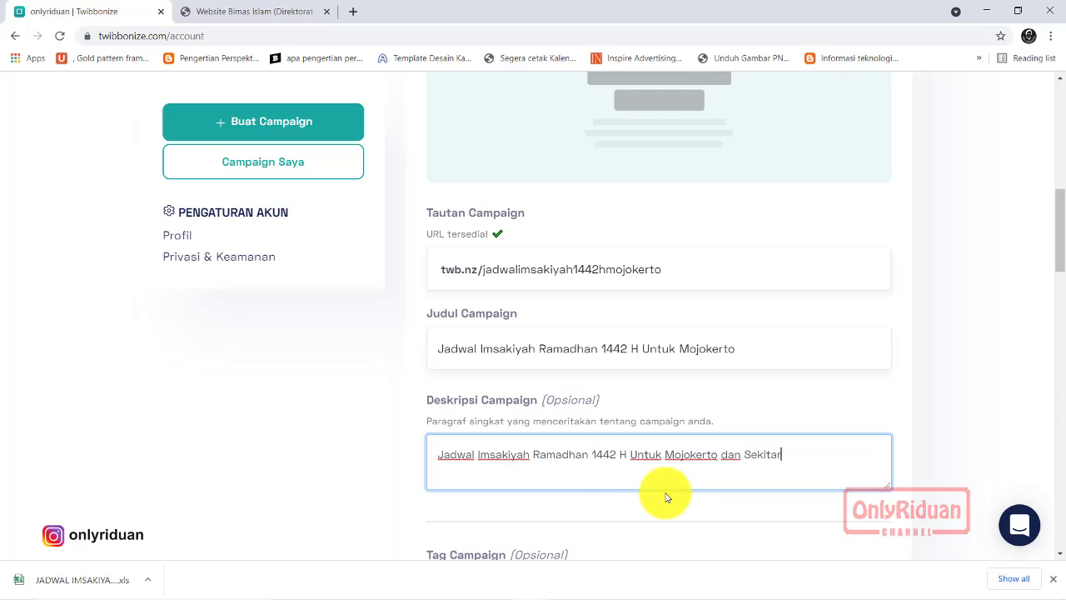
type("nya")
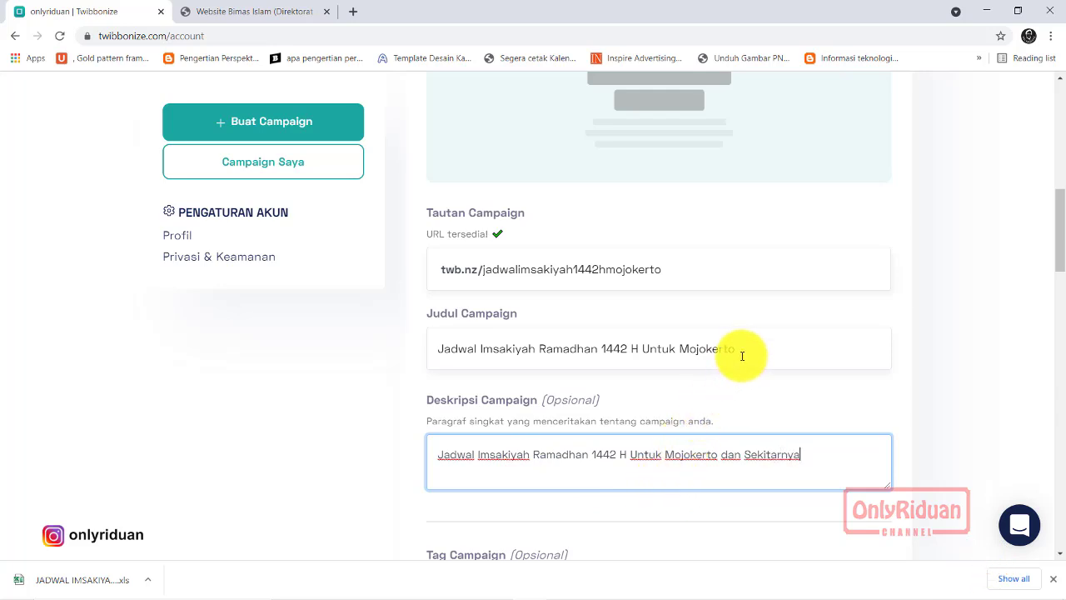
scroll(646, 429, "down", 2)
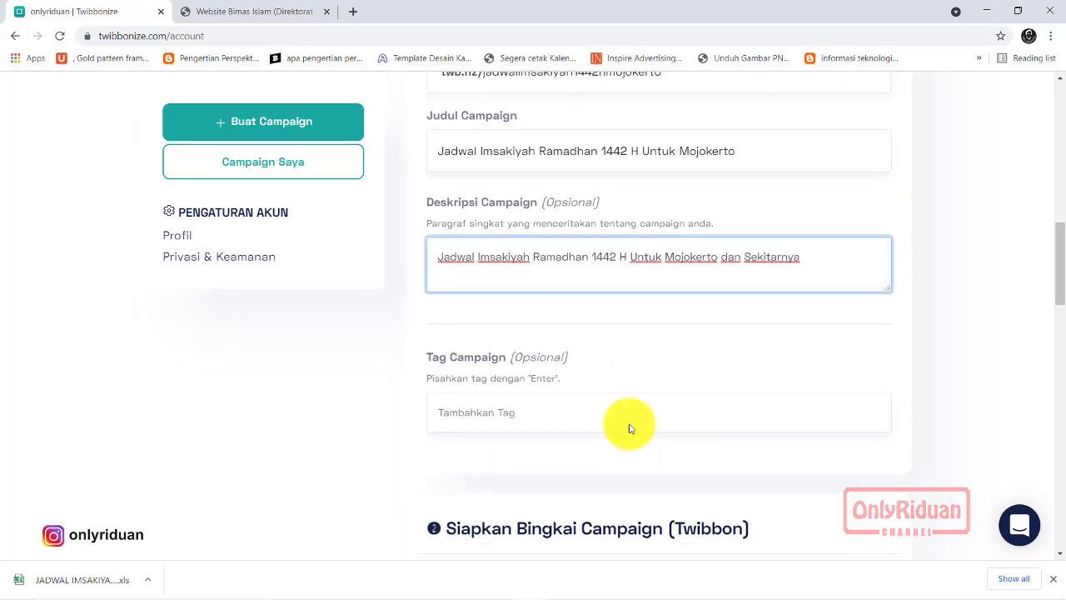
Step: Add the campaign tag 'Jadwal Imsakiyah Mojokerto'
left_click(517, 401)
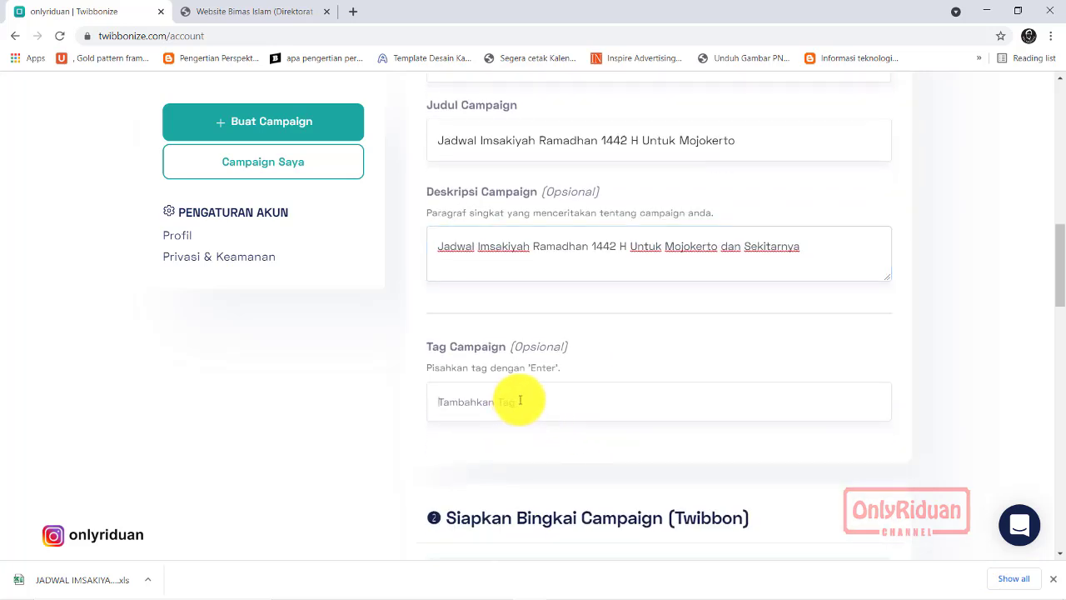
type("Jadwal ")
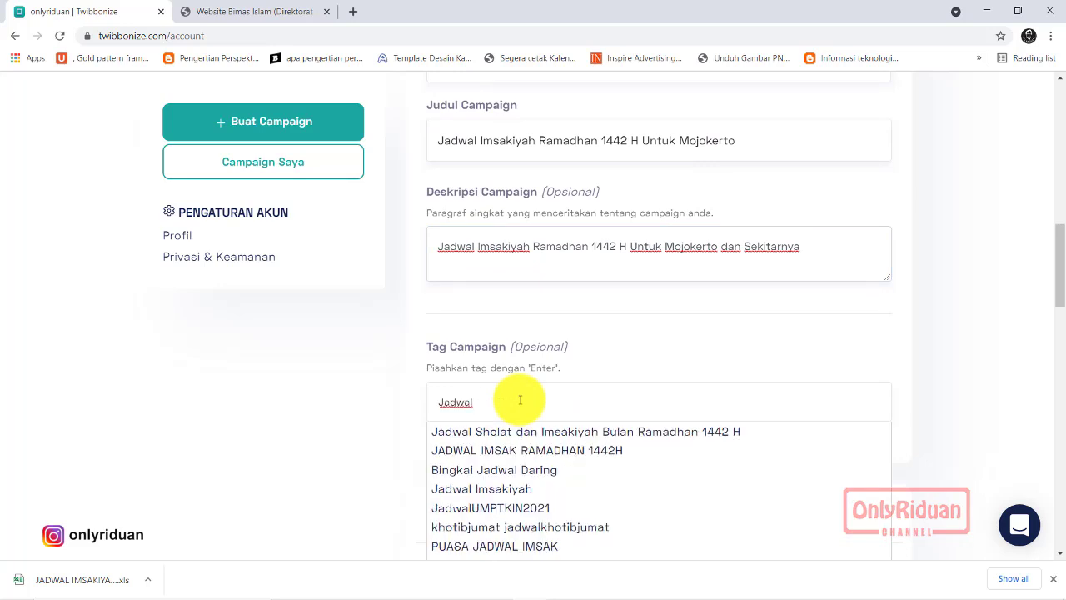
type("Imsakiyah")
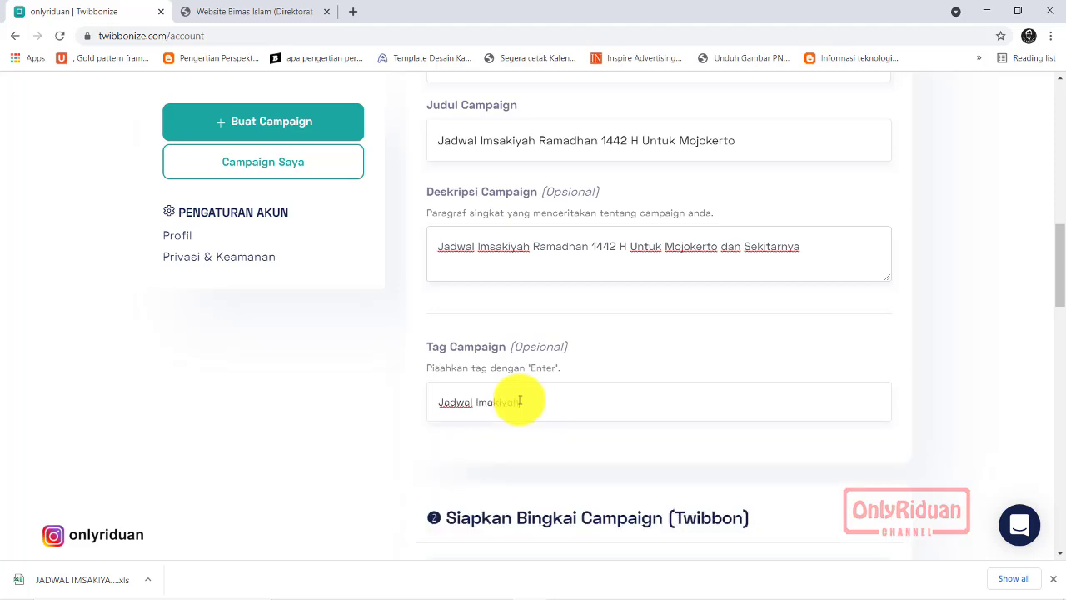
key("BackSpace")
key("BackSpace")
key("BackSpace")
type("kiyah")
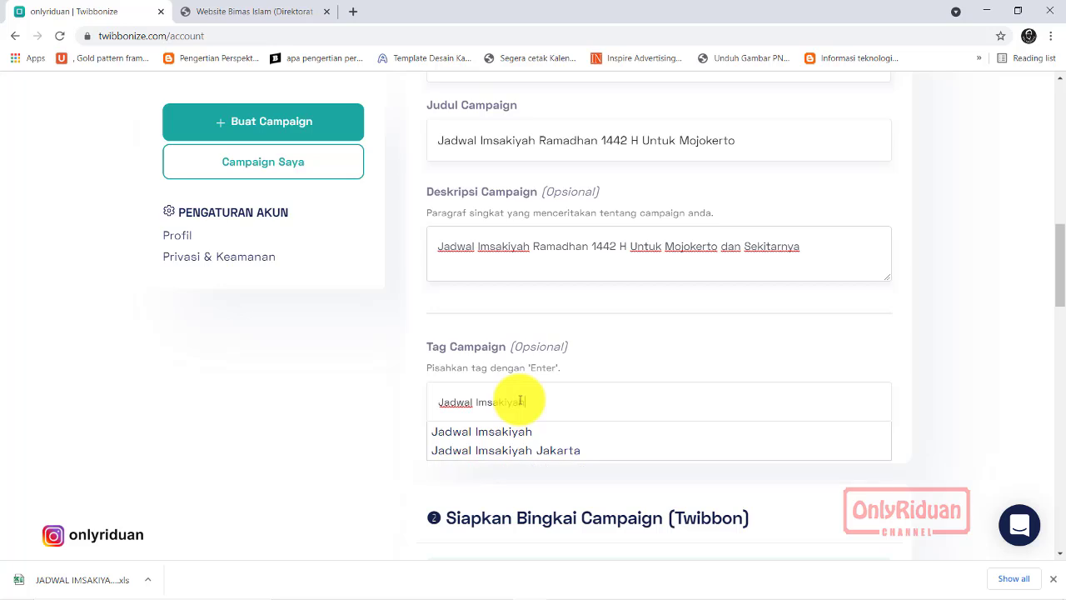
type(" Mo")
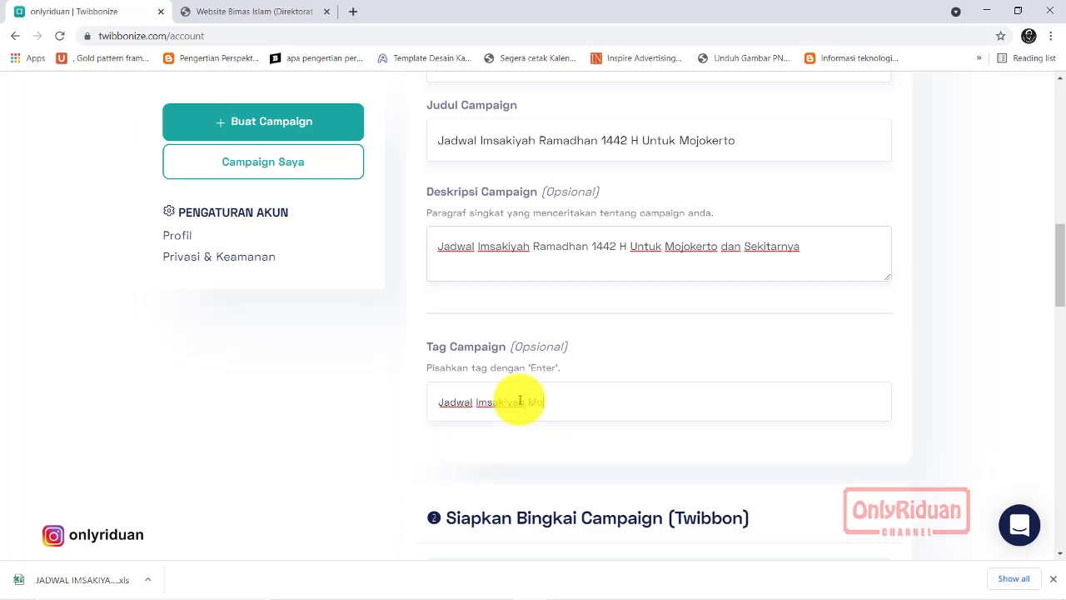
type("jokerto")
key("Return")
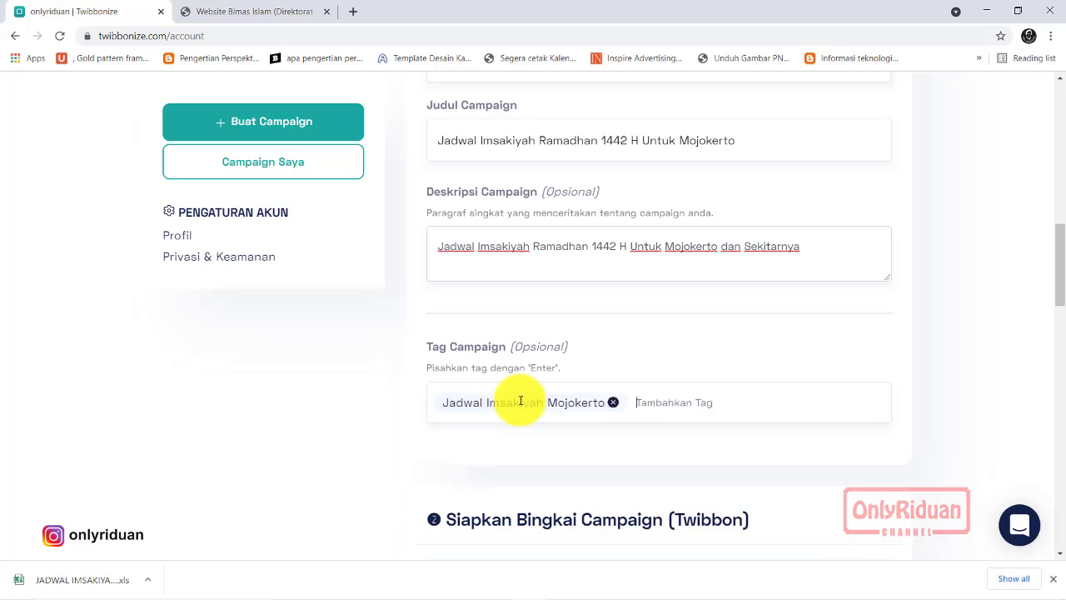
Step: Add the suggested tags 'JADWAL IMSAK RAMADHAN 1442H' and 'Jadwal Imsakiyah'
type("i")
key("BackSpace")
type("Jadwal")
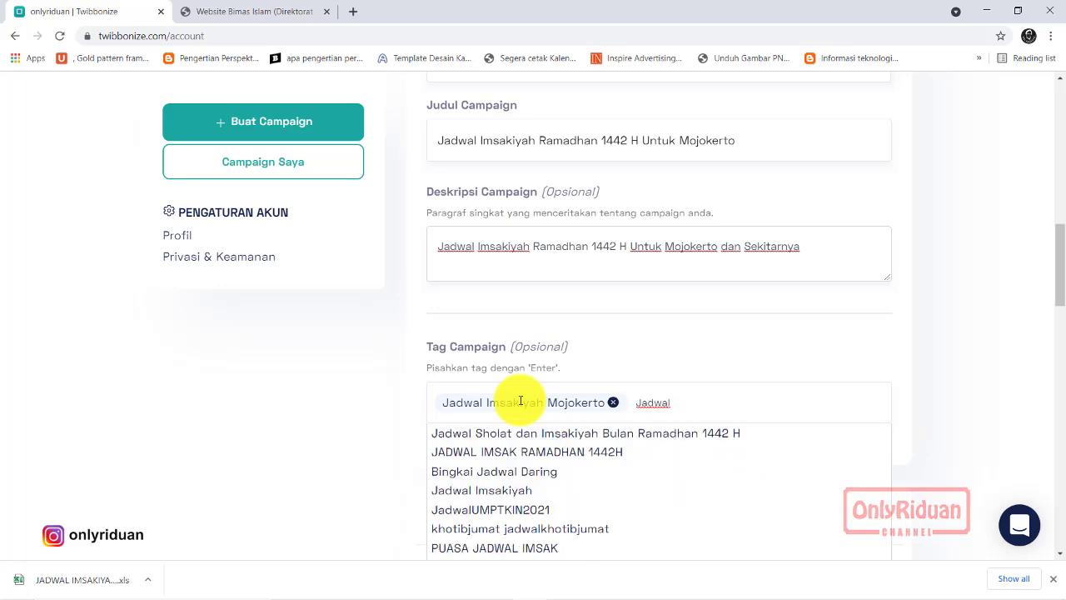
left_click(533, 452)
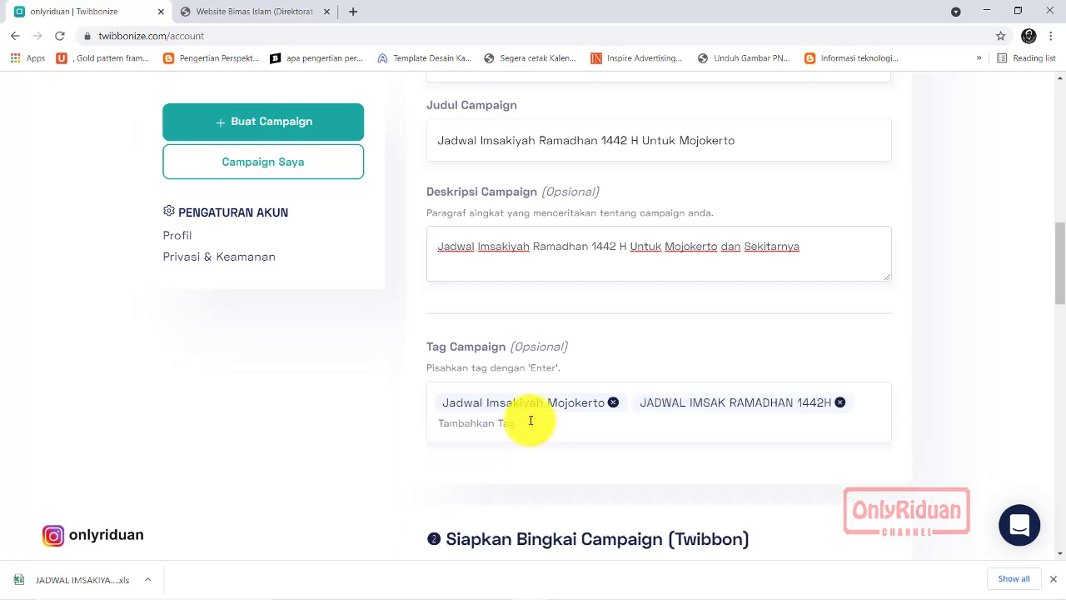
type("J")
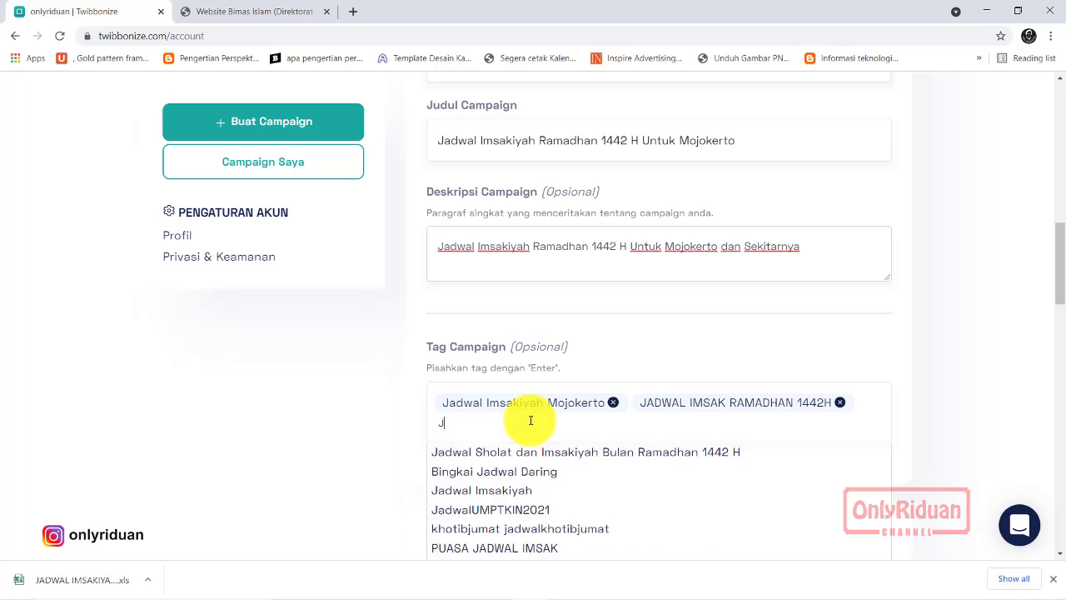
type("adwal")
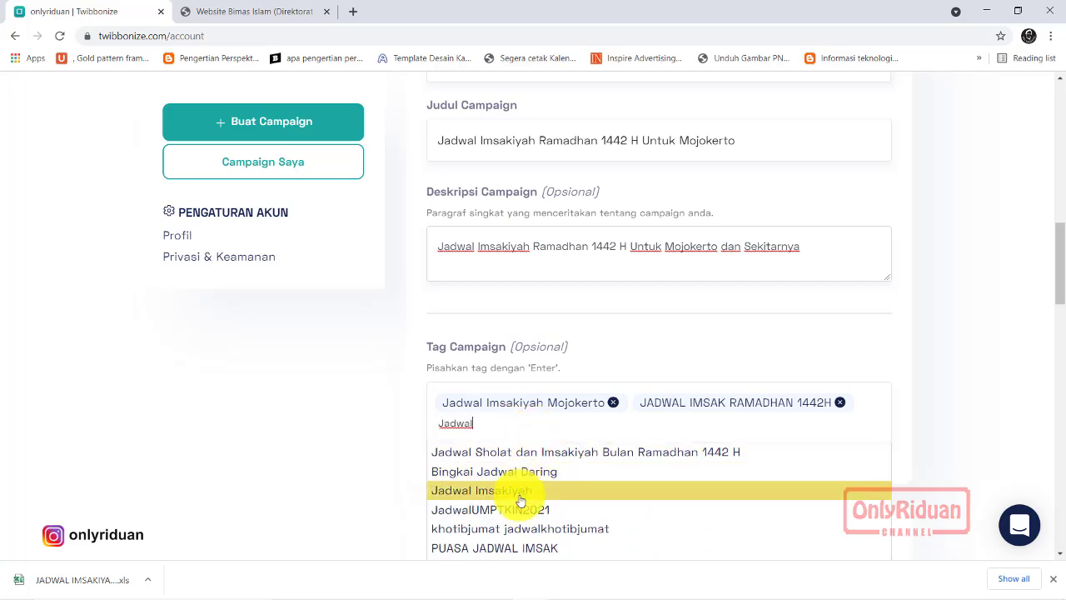
left_click(508, 491)
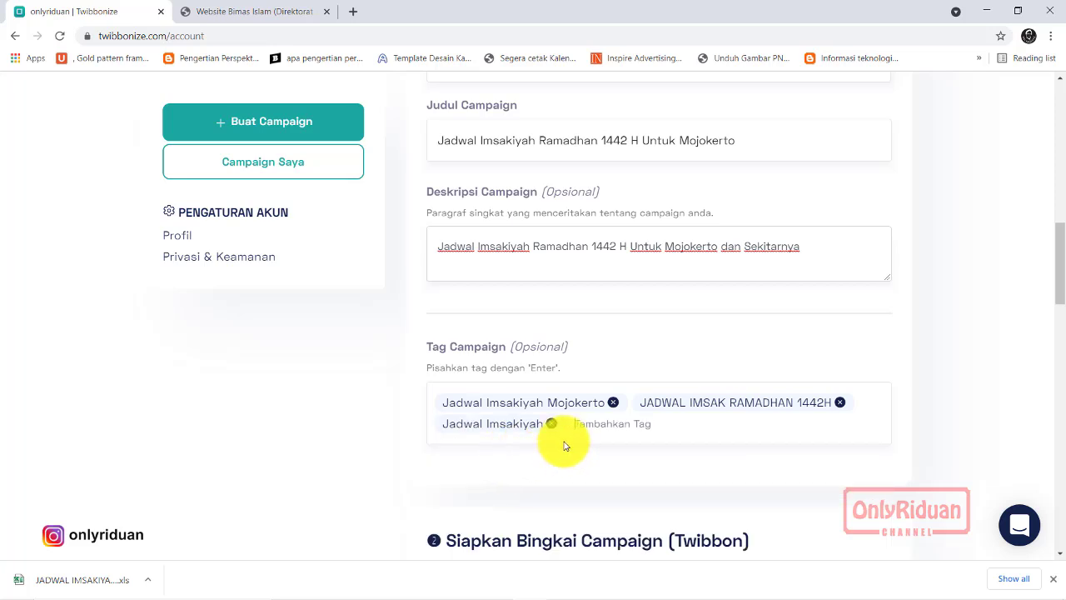
Step: Add tags 'Jadwal Imsakiyah 1442 H' and 'Jadwal Imsakiyah ramadhan 2021', then scroll to Unggah Bingkai
type("Jadwal I")
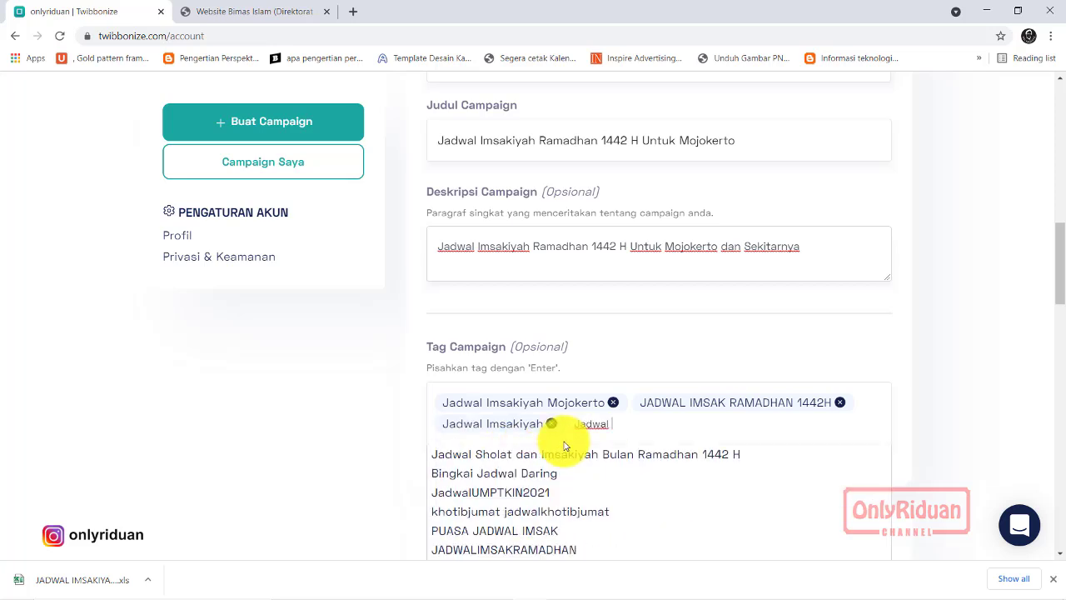
type("msaki")
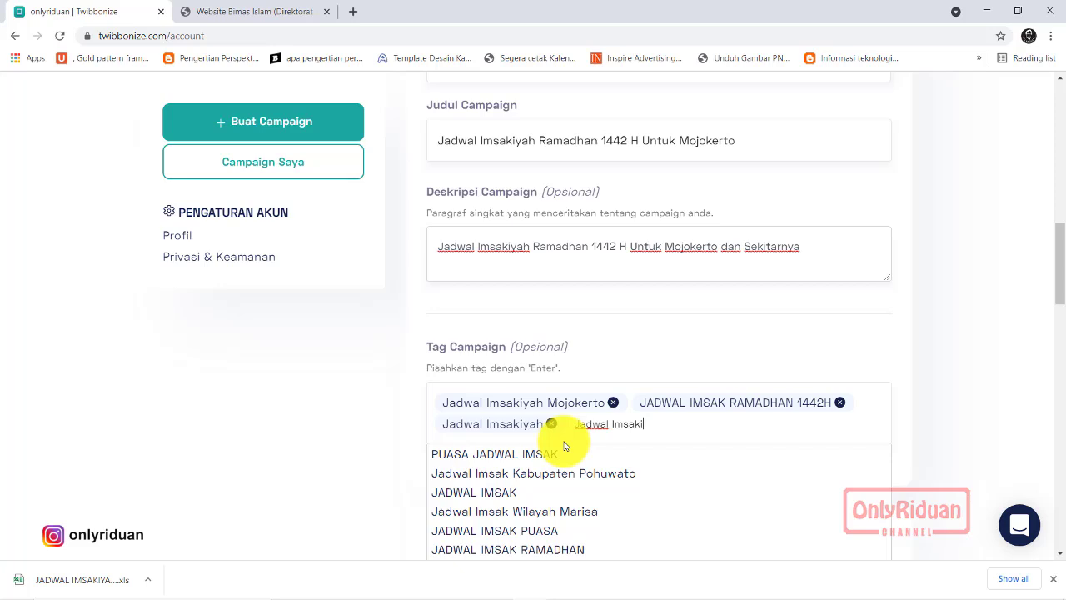
type("yah")
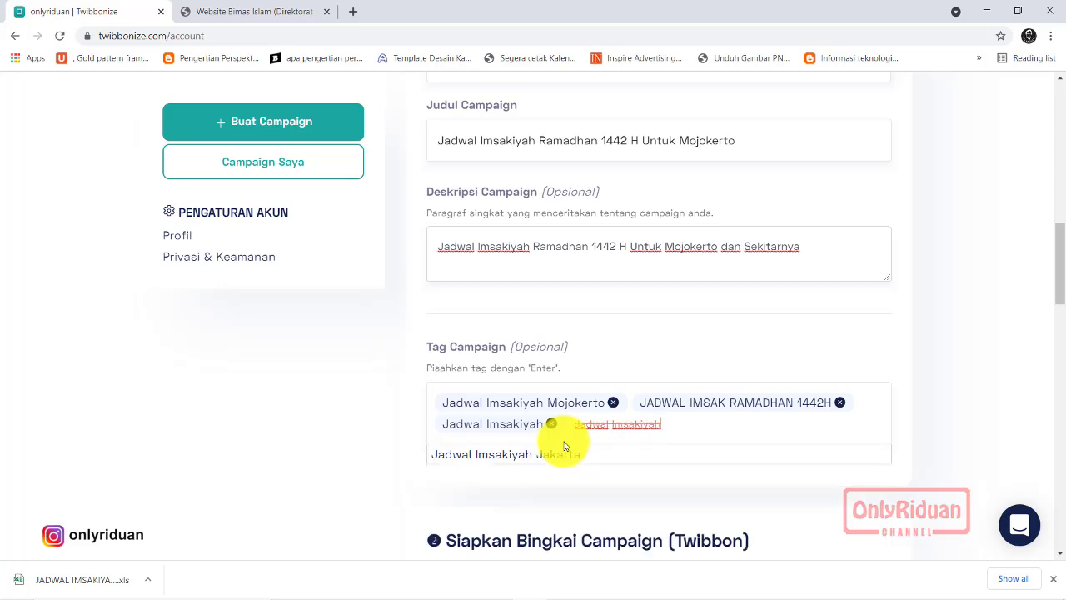
type(" 14")
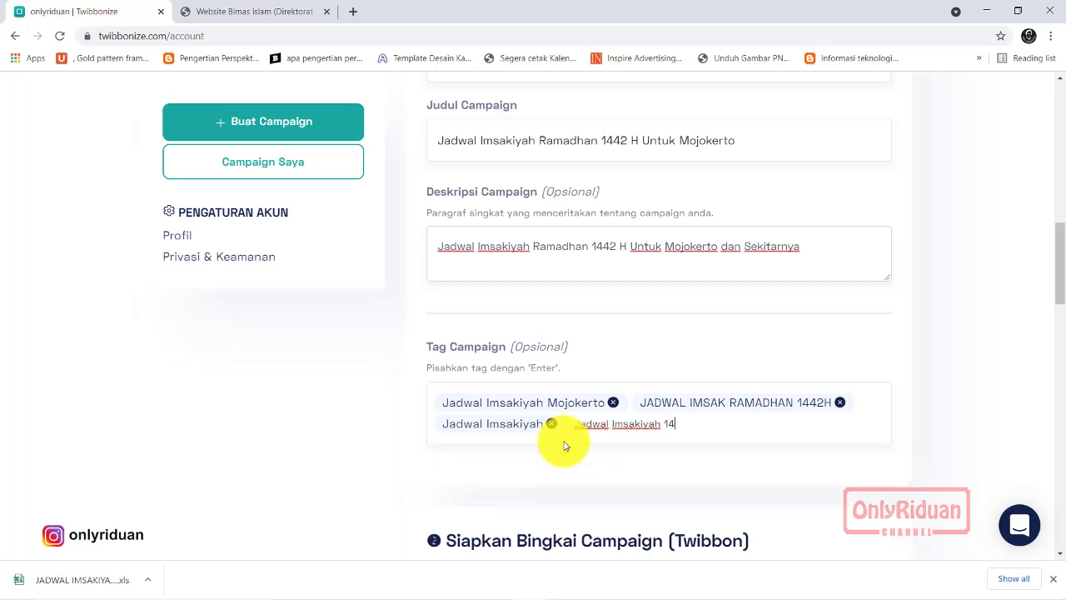
type("42 H")
key("Return")
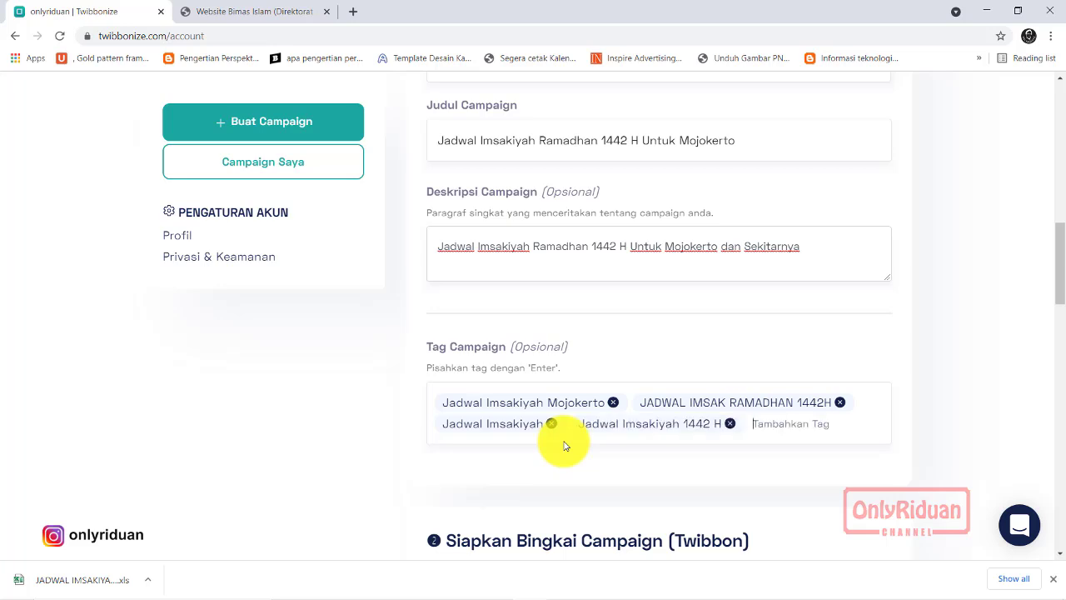
type("Jad")
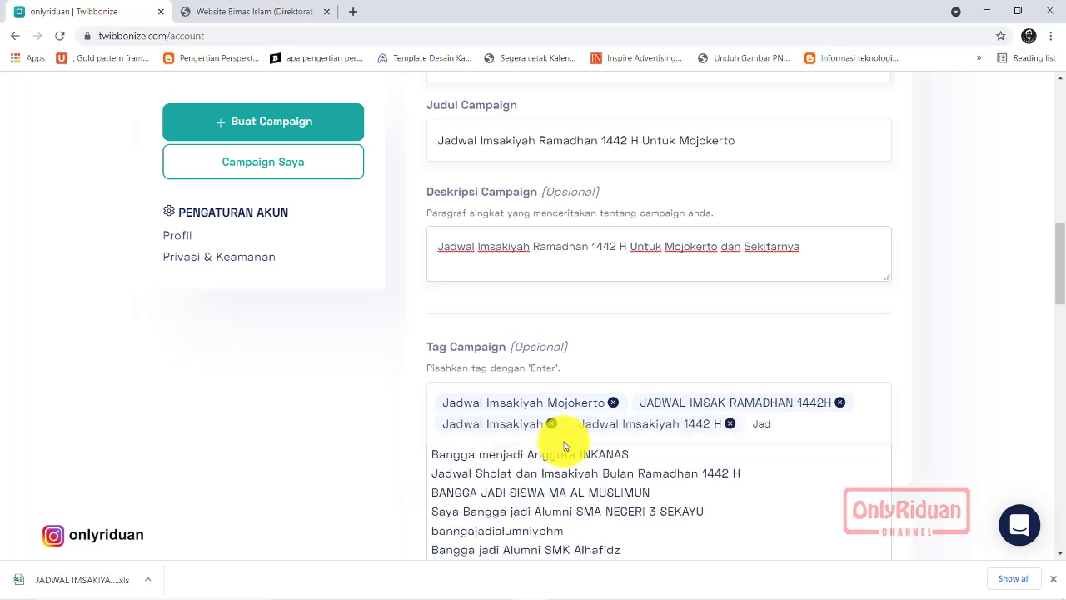
type("wal Im")
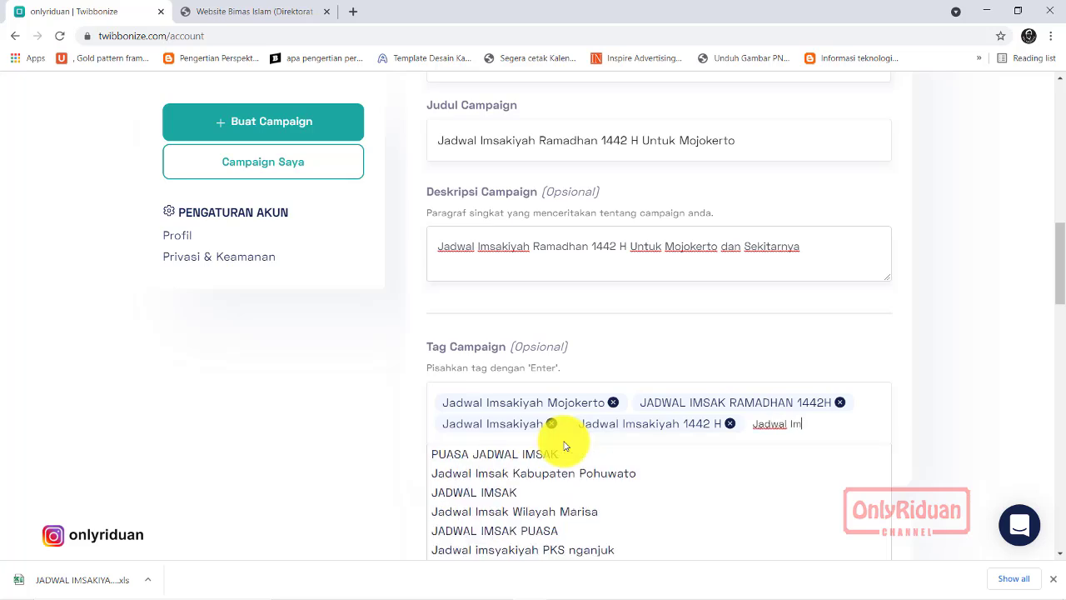
type("sakiyah")
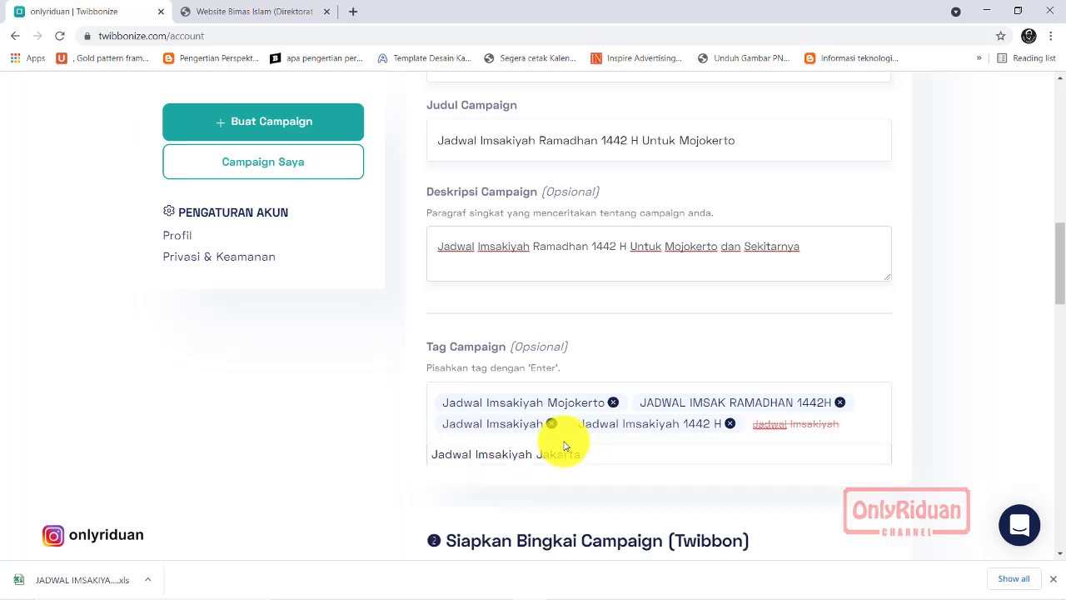
type(" ramad")
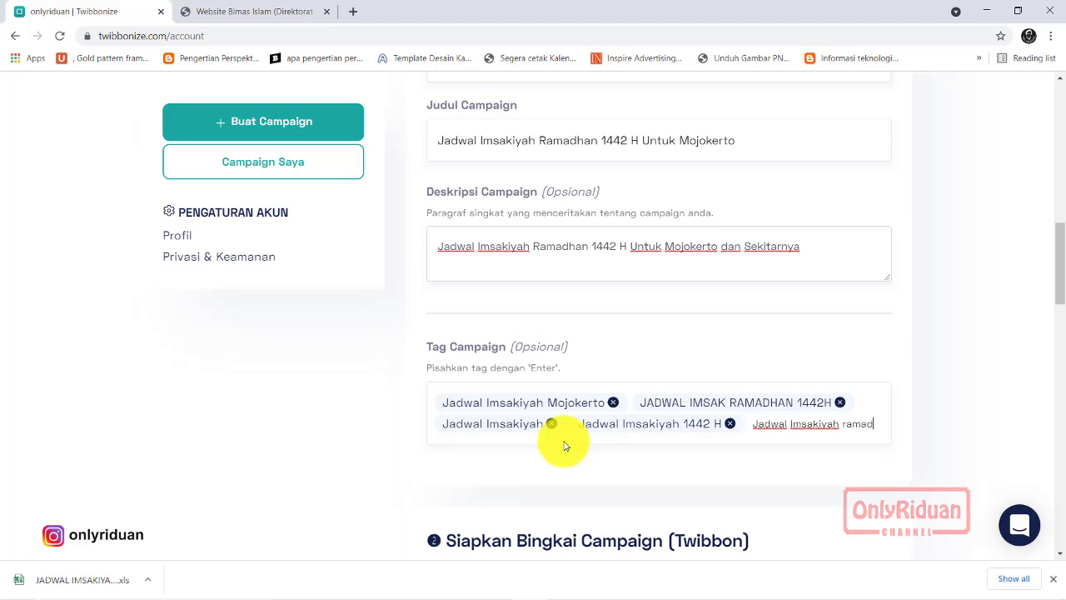
type("han")
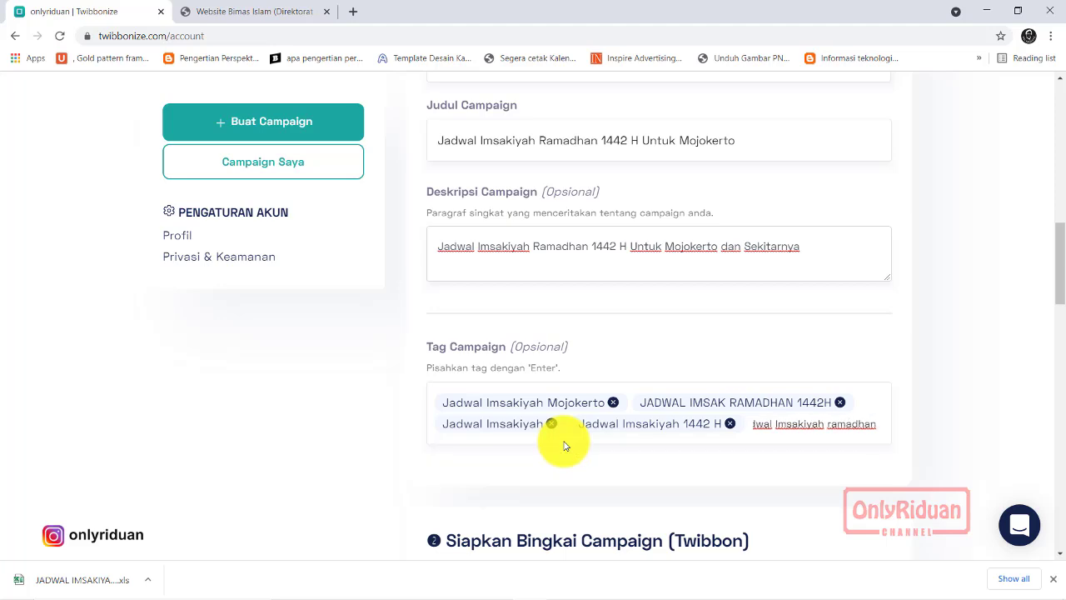
type(" 2021")
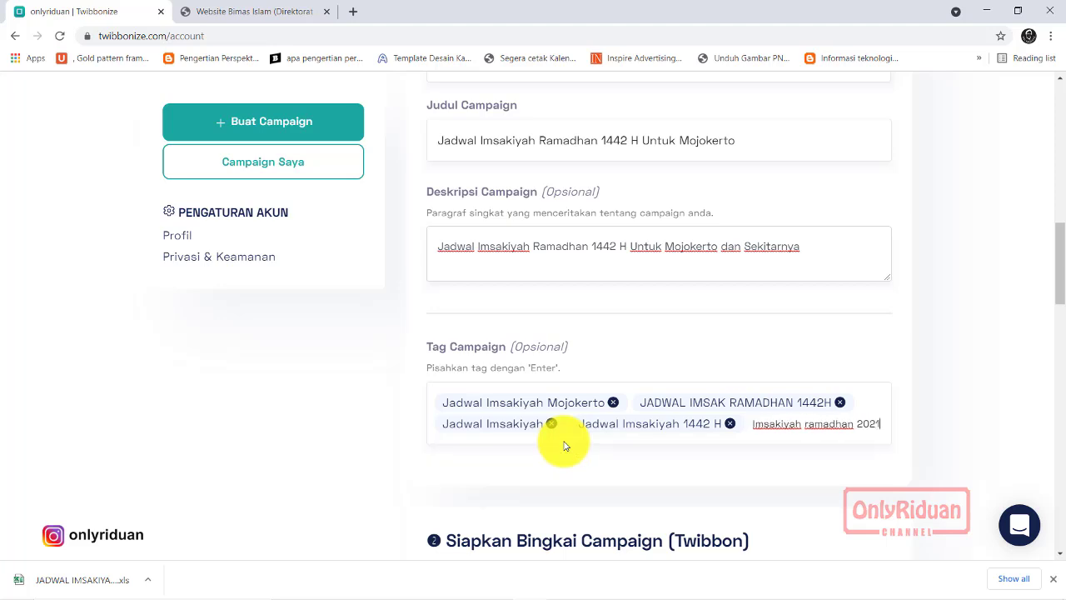
key("Return")
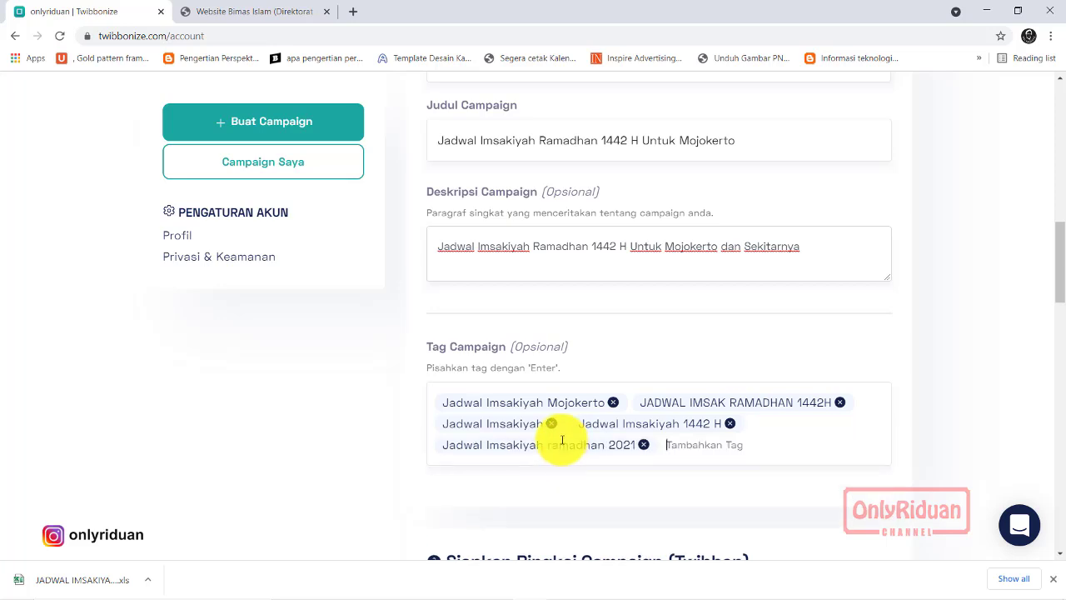
scroll(552, 417, "down", 1)
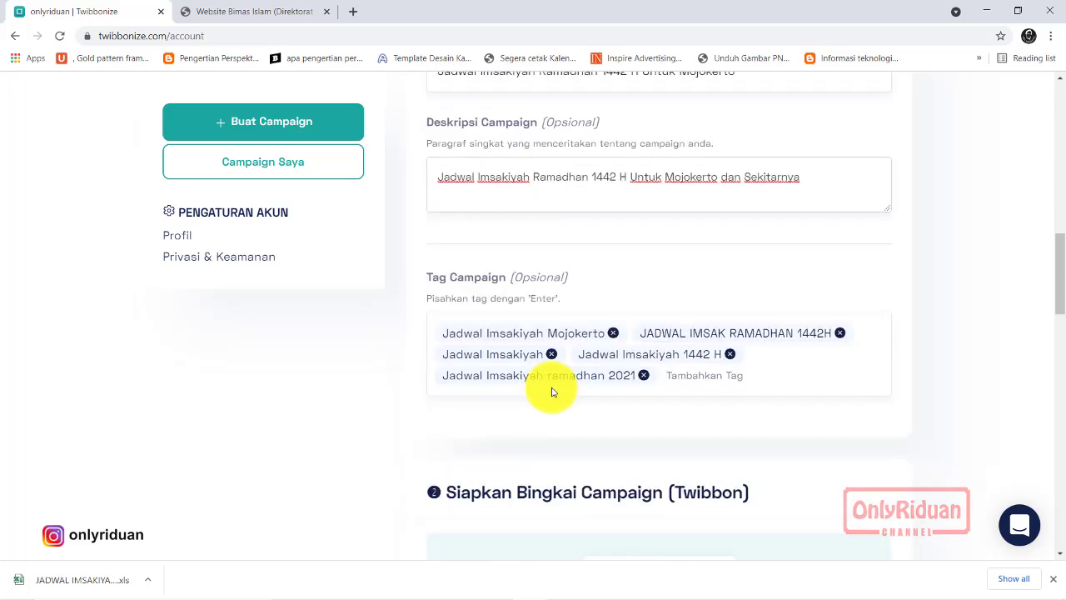
scroll(552, 391, "down", 3)
scroll(554, 392, "down", 3)
scroll(556, 392, "down", 2)
scroll(557, 393, "down", 2)
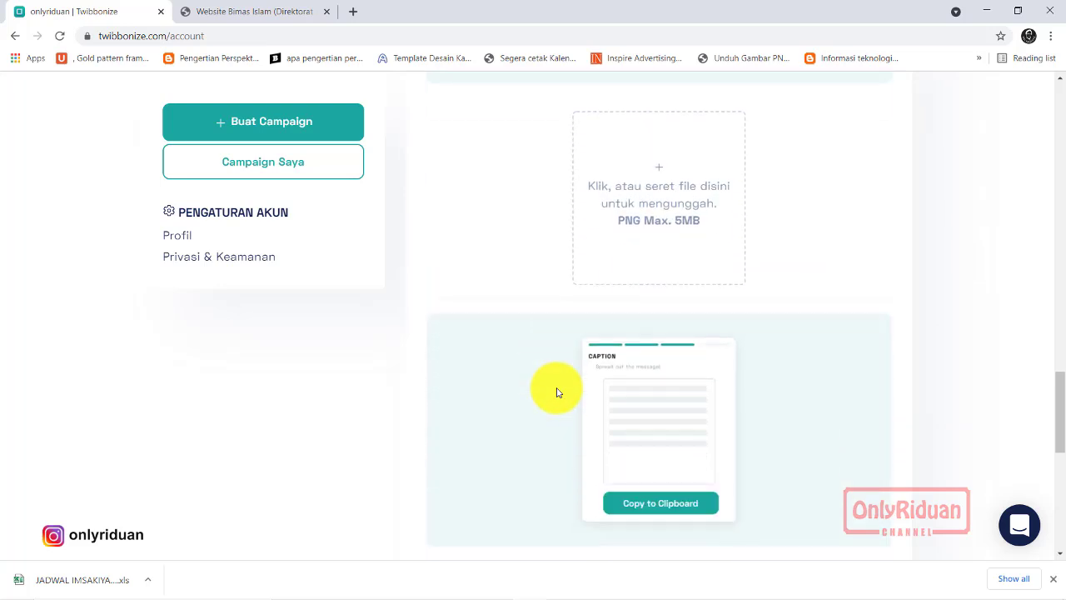
scroll(557, 392, "up", 2)
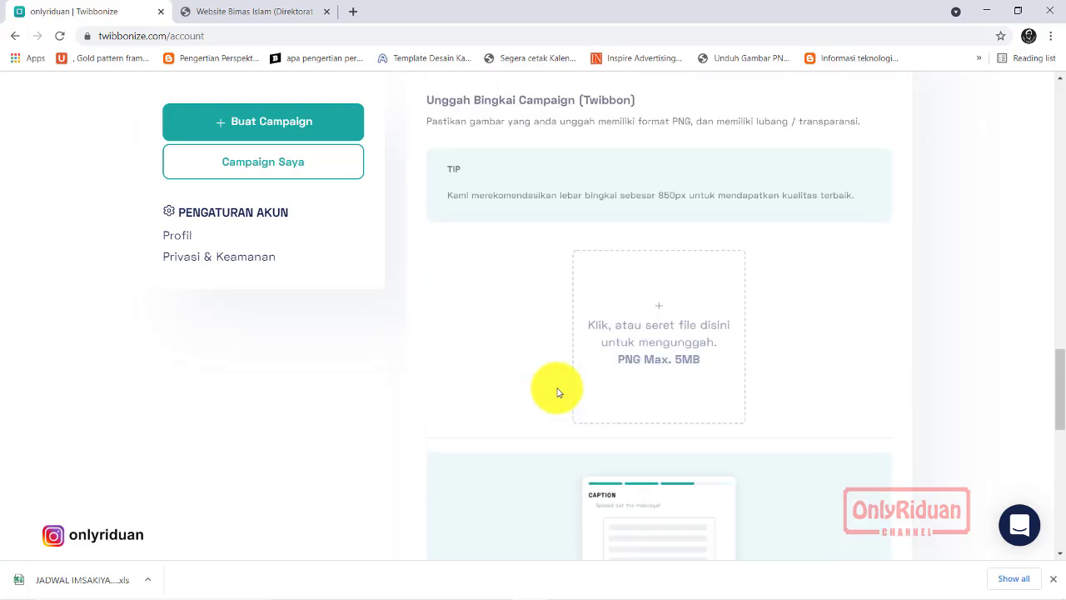
Step: Upload 'Desain Twibbon Jadwal Imsakiyah 1442 H Mojokerto' as the frame and reach Caption Post
left_click(658, 333)
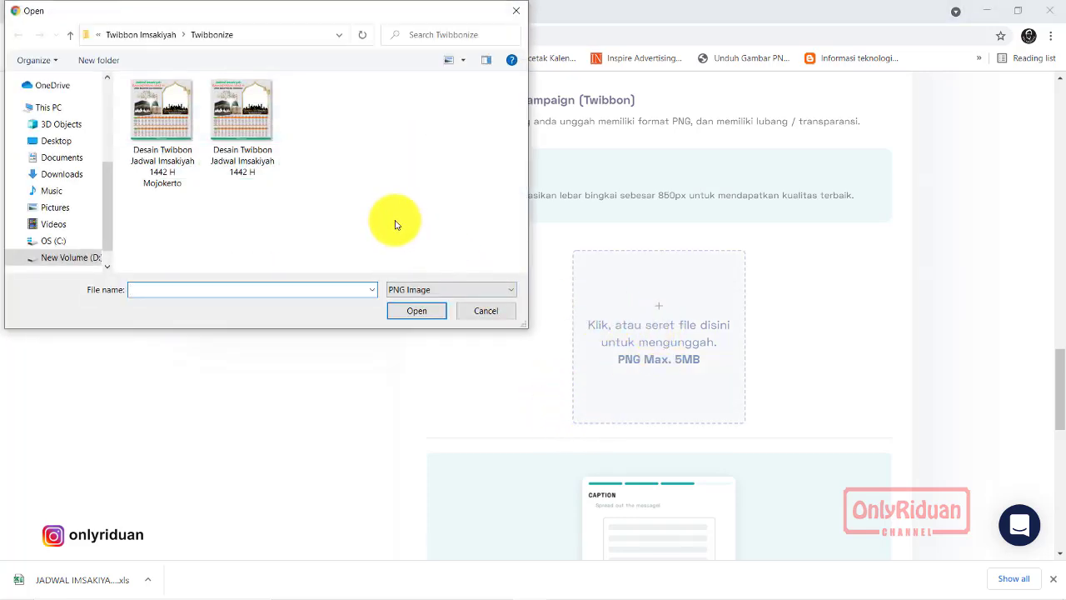
left_click(147, 117)
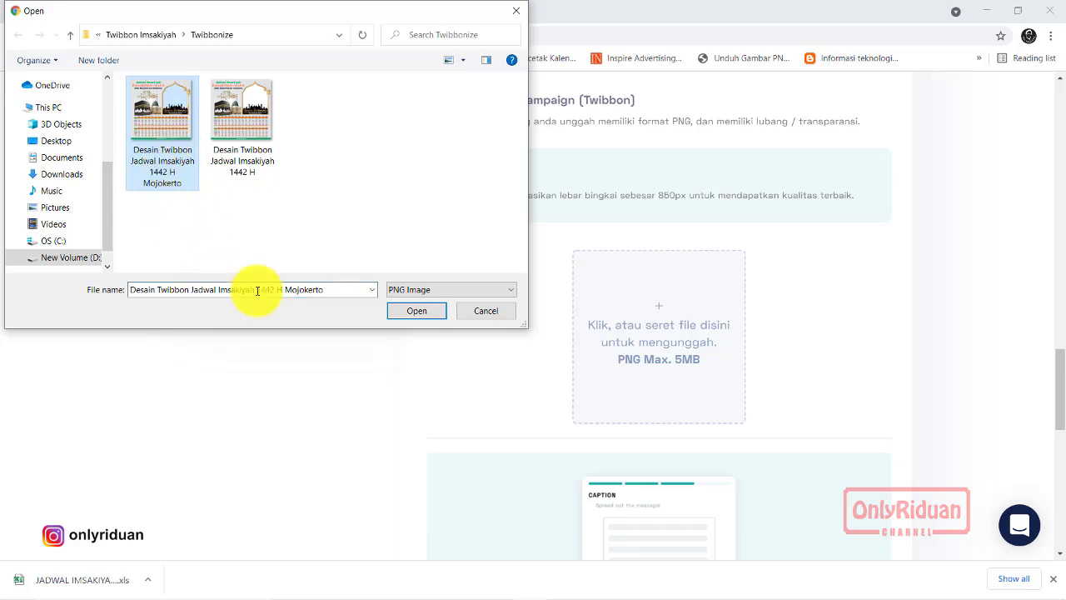
left_click(418, 311)
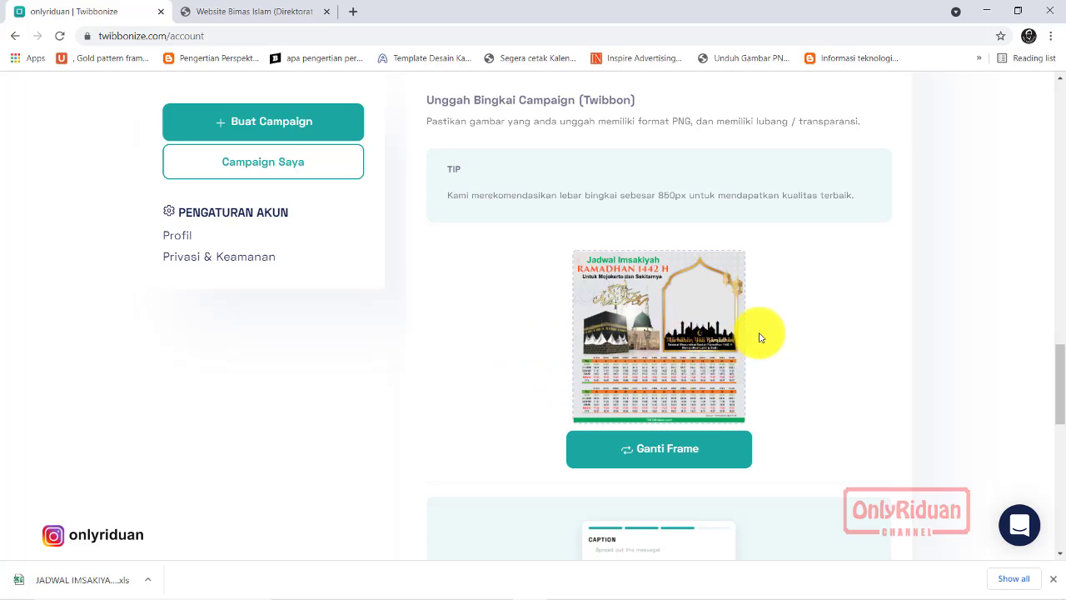
scroll(768, 310, "down", 3)
scroll(768, 310, "down", 2)
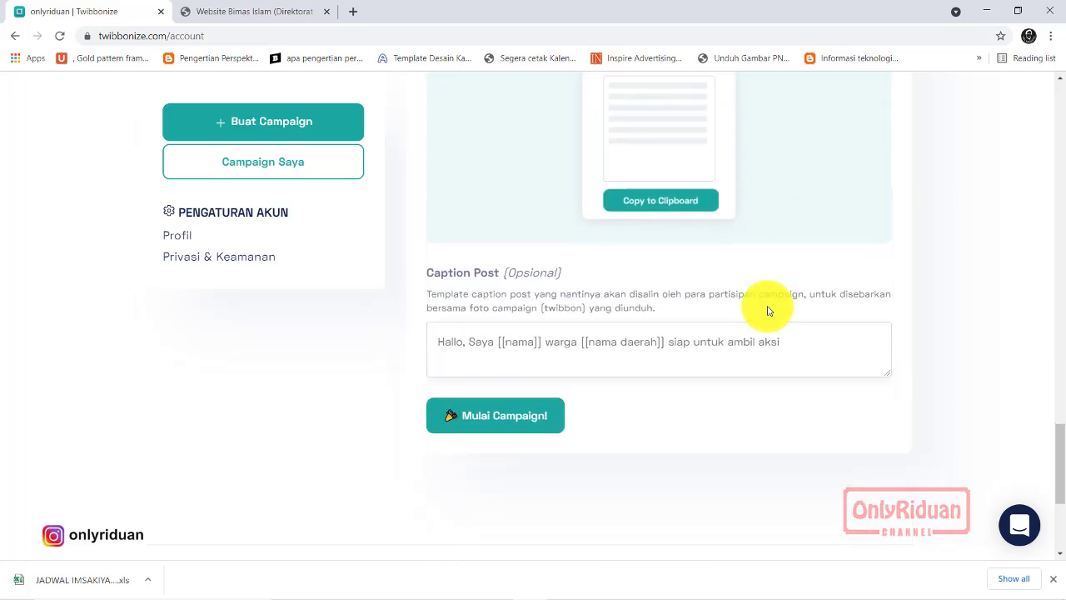
left_click(461, 343)
scroll(582, 333, "up", 6)
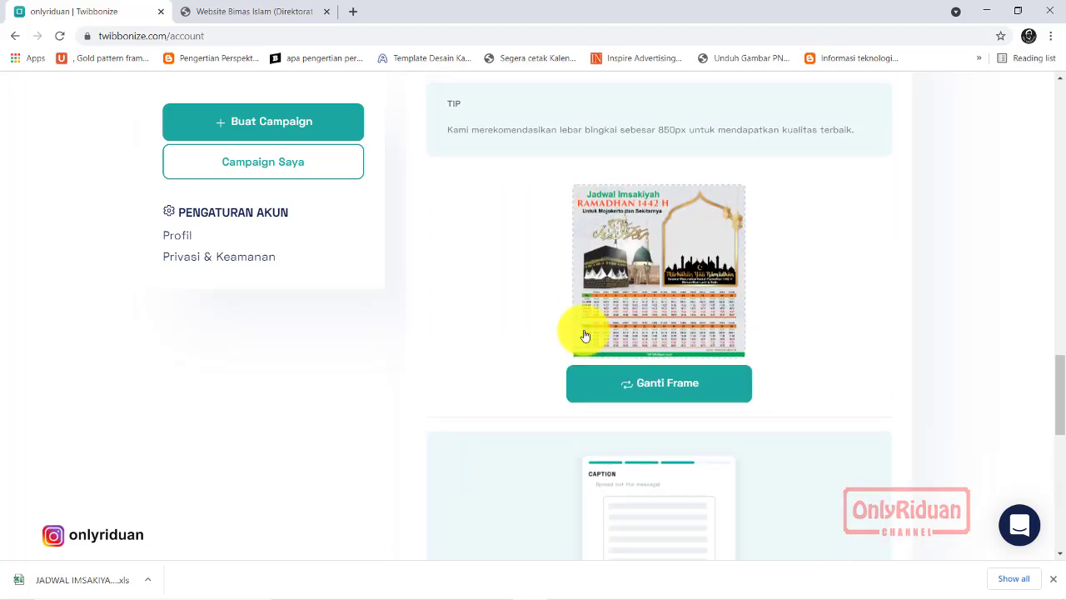
scroll(583, 329, "up", 3)
scroll(585, 331, "up", 4)
Step: Paste the copied description into Caption Post and publish with 'Mulai Campaign!'
scroll(631, 333, "up", 1)
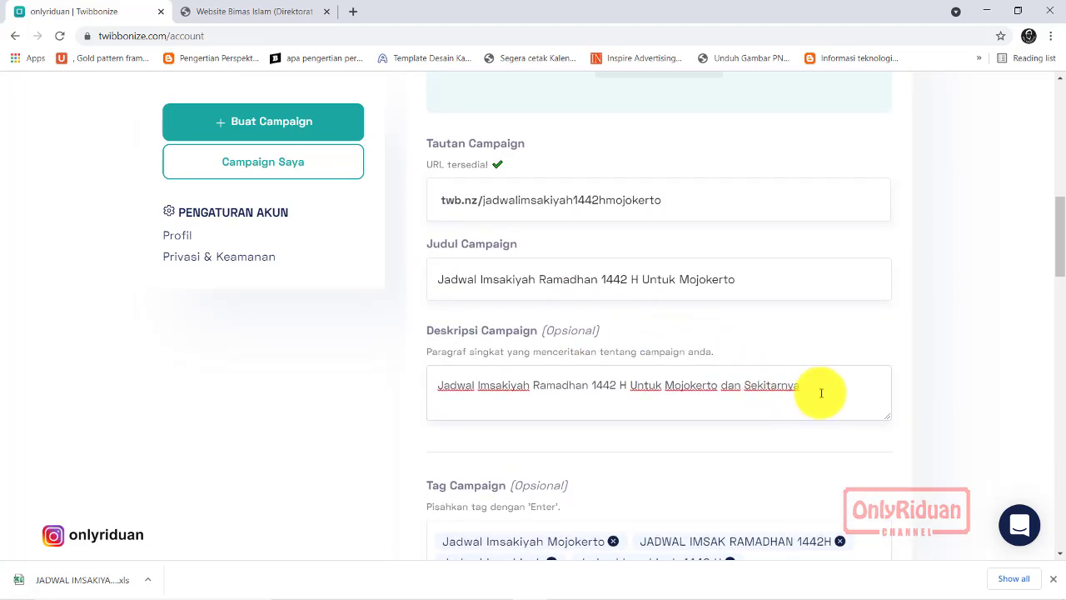
left_click_drag(821, 388, 429, 381)
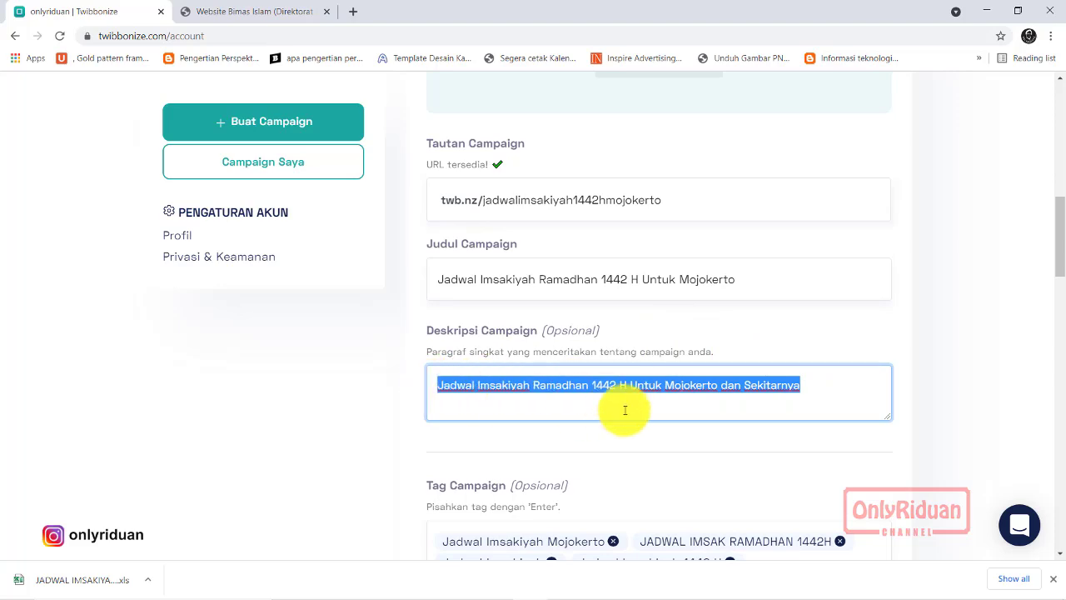
scroll(702, 400, "down", 4)
scroll(702, 398, "down", 5)
scroll(642, 383, "down", 5)
scroll(642, 384, "up", 3)
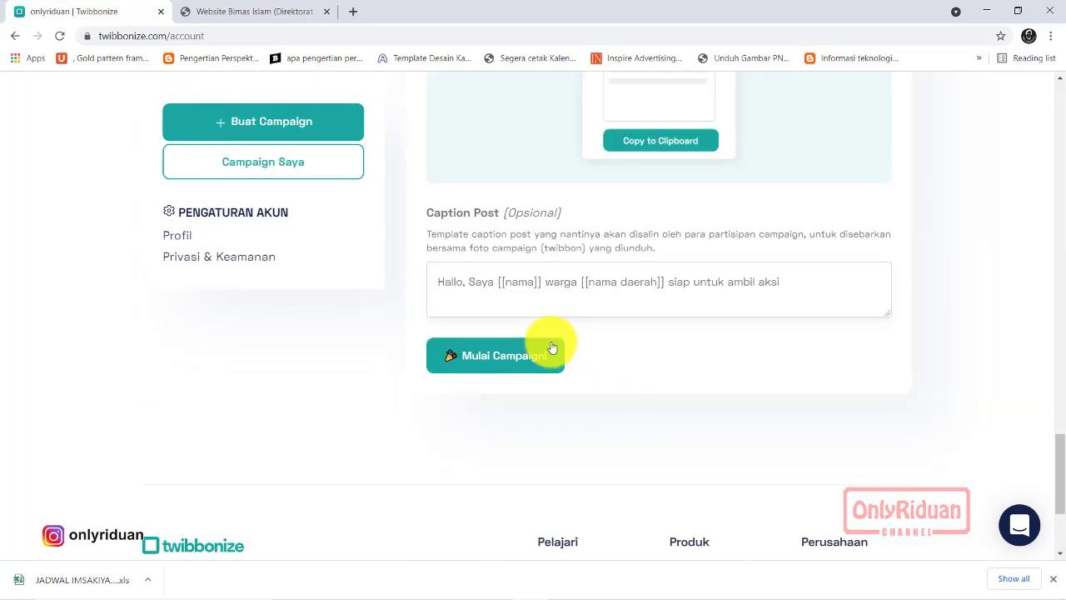
left_click(480, 291)
type("Jadwal Imsakiyah Ramadhan 1442 H Untuk Mojokerto dan Sekitarnya")
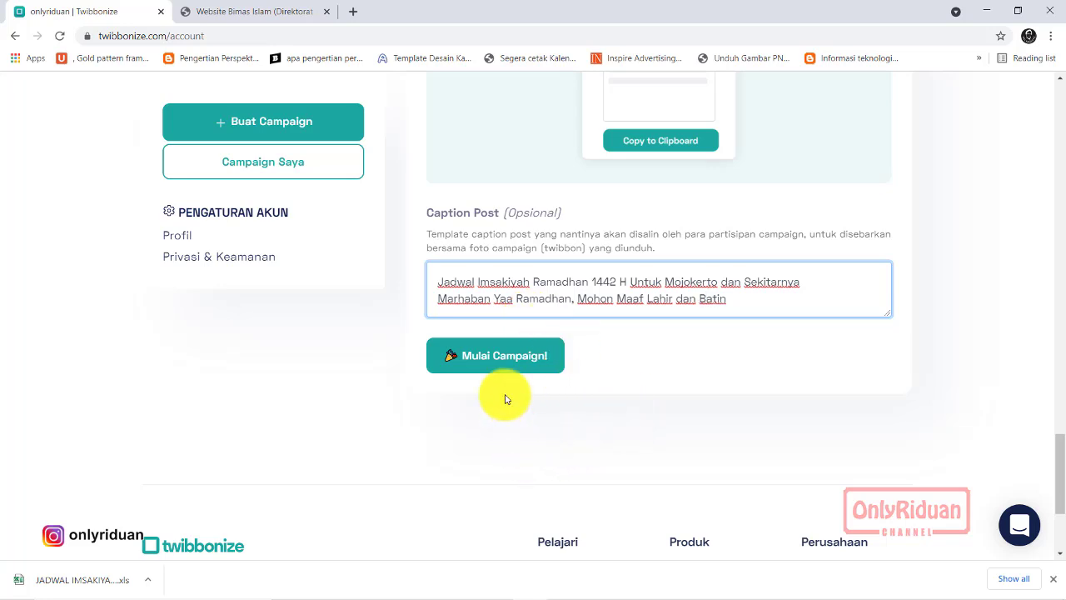
left_click(502, 364)
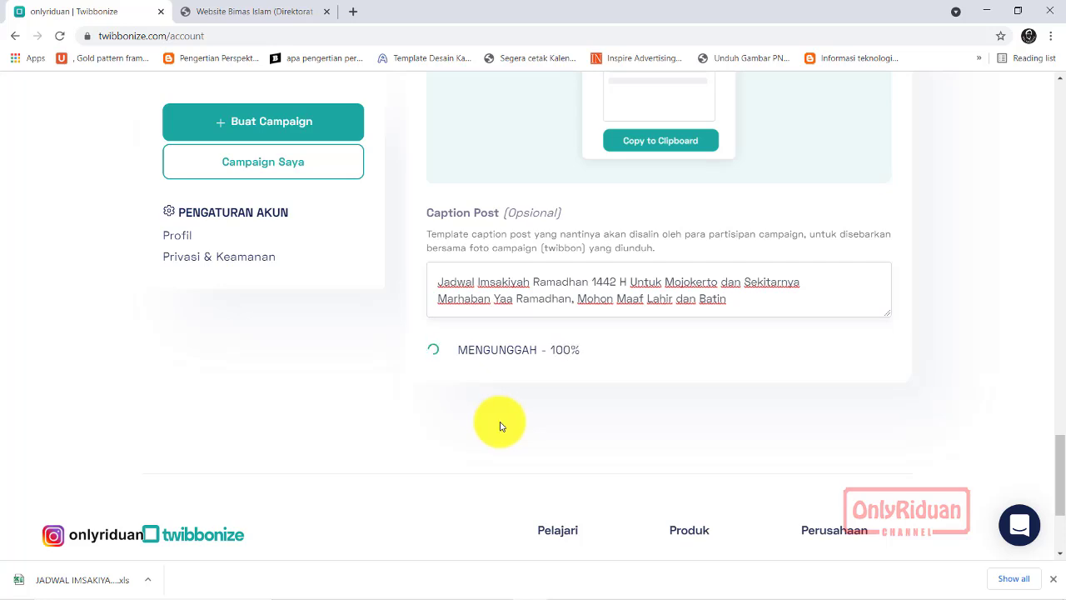
mouse_move(504, 441)
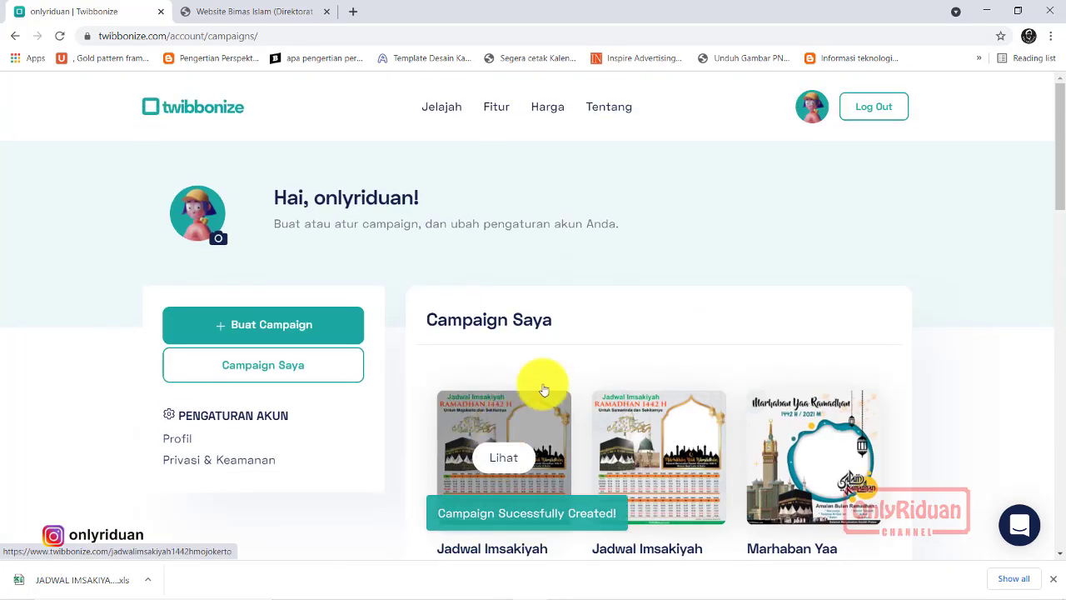
scroll(595, 305, "down", 2)
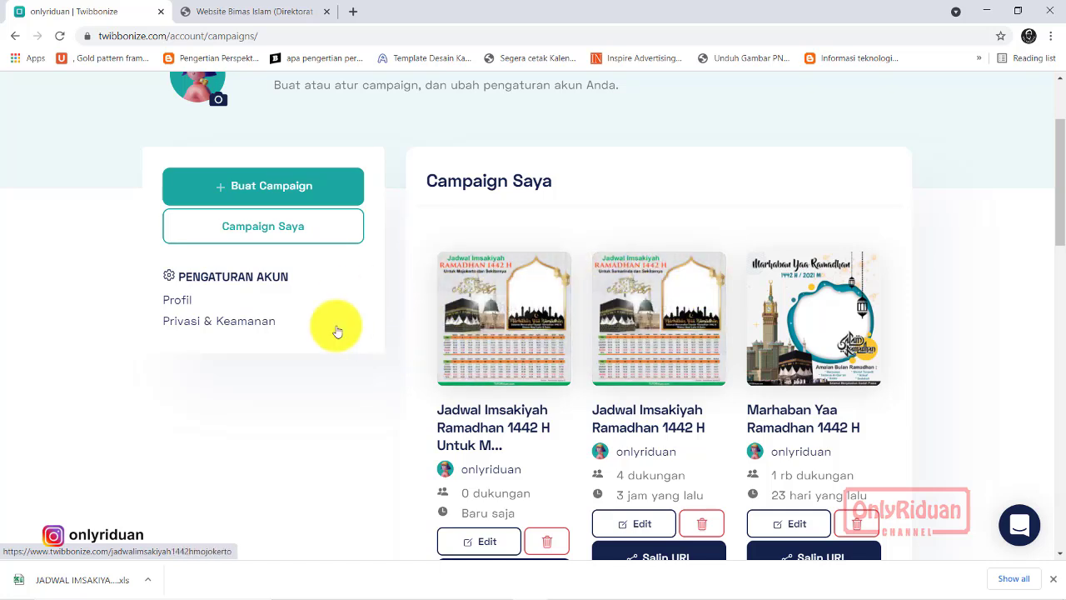
Step: Open the Mojokerto campaign page and load IMG_20200920_132957 from Documents as a test photo
left_click(511, 324)
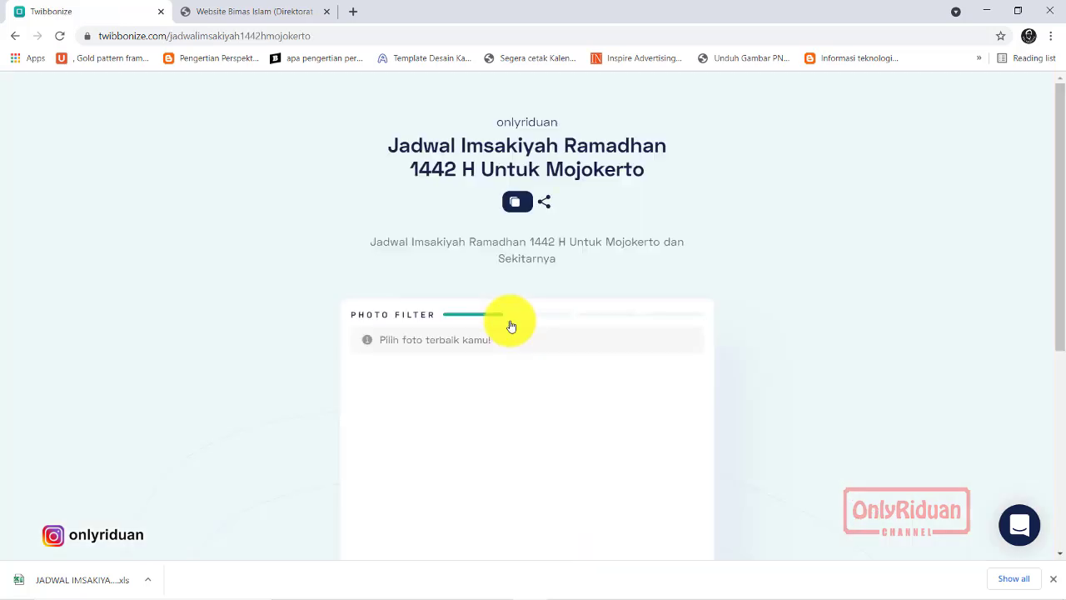
scroll(654, 300, "down", 3)
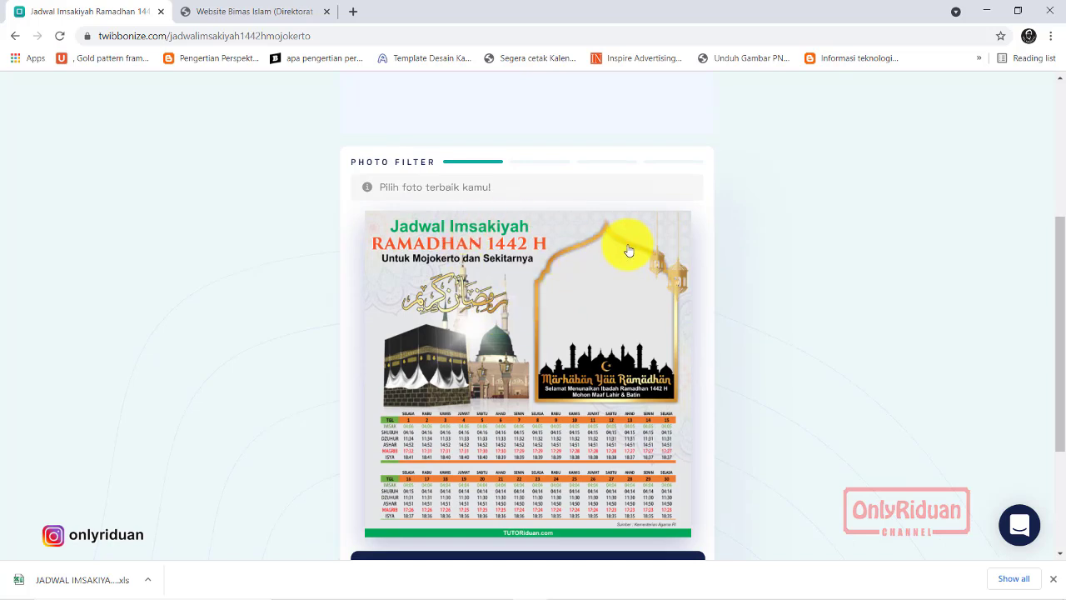
scroll(708, 300, "down", 2)
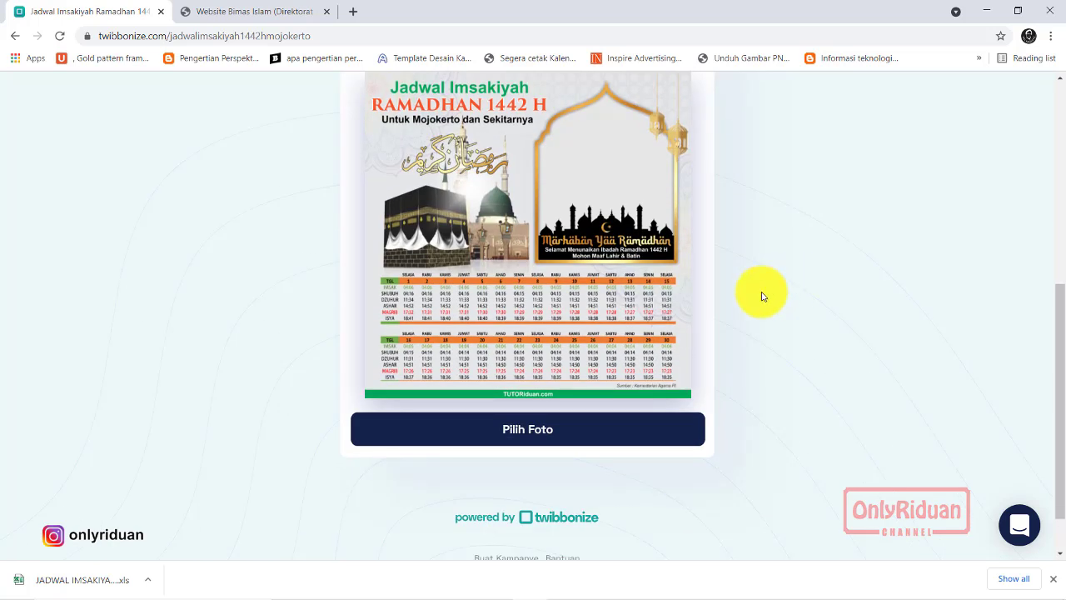
left_click(536, 433)
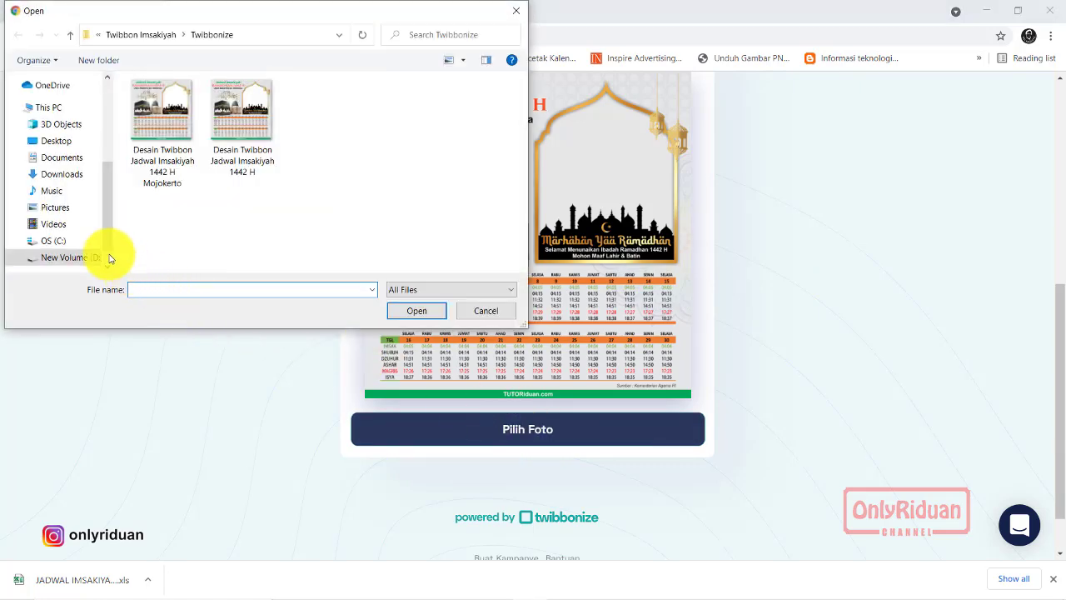
left_click(63, 159)
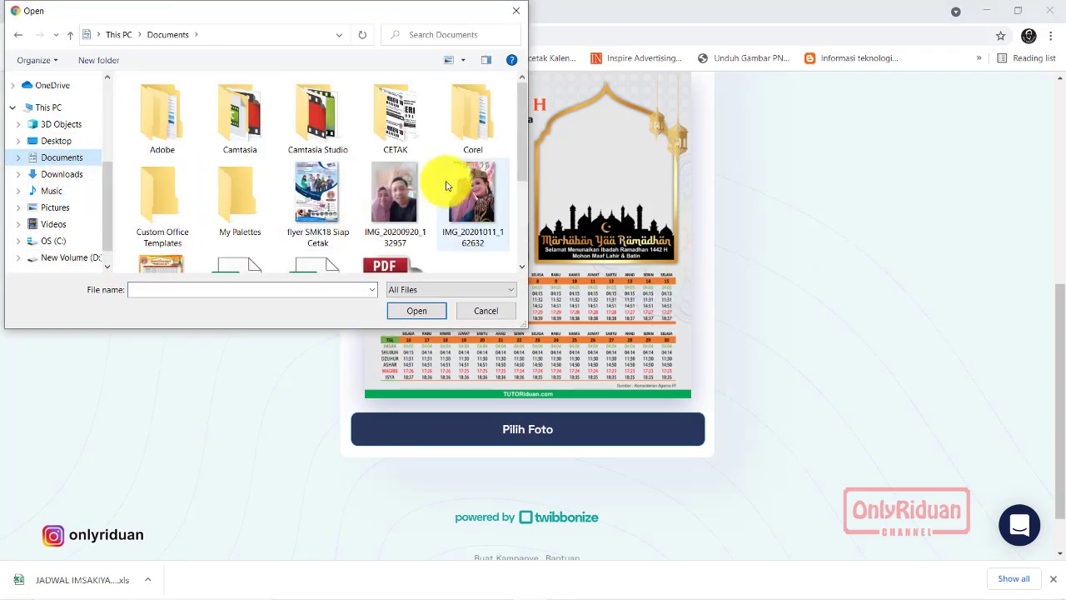
scroll(445, 178, "down", 1)
scroll(447, 184, "up", 1)
double_click(388, 187)
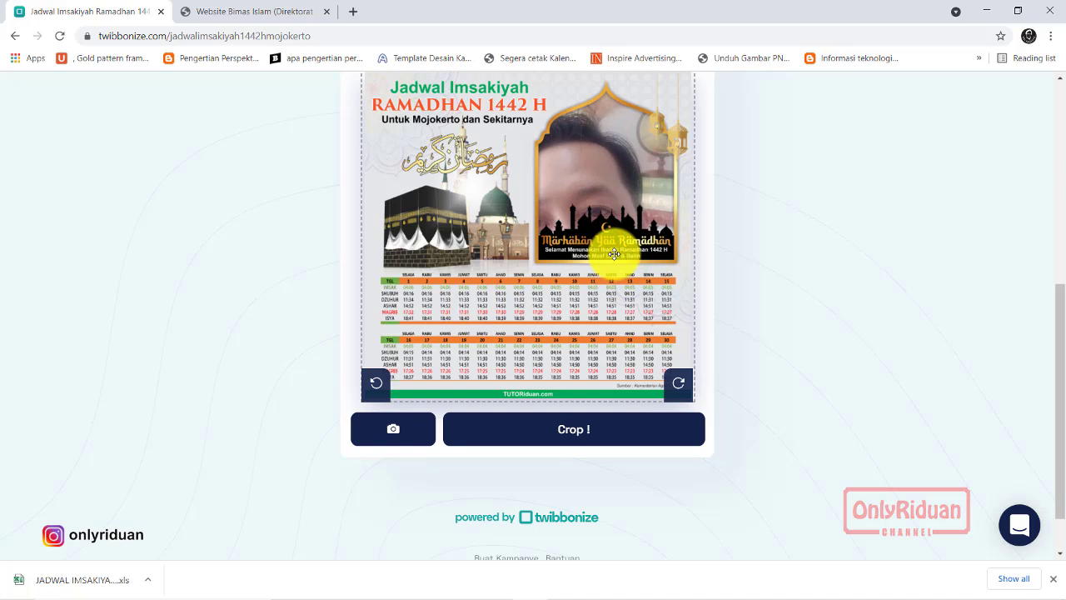
Step: Zoom the couple's photo in and out until it fits the frame's arch
scroll(608, 224, "down", 2)
scroll(608, 224, "down", 2)
scroll(608, 224, "down", 2)
scroll(608, 224, "down", 2)
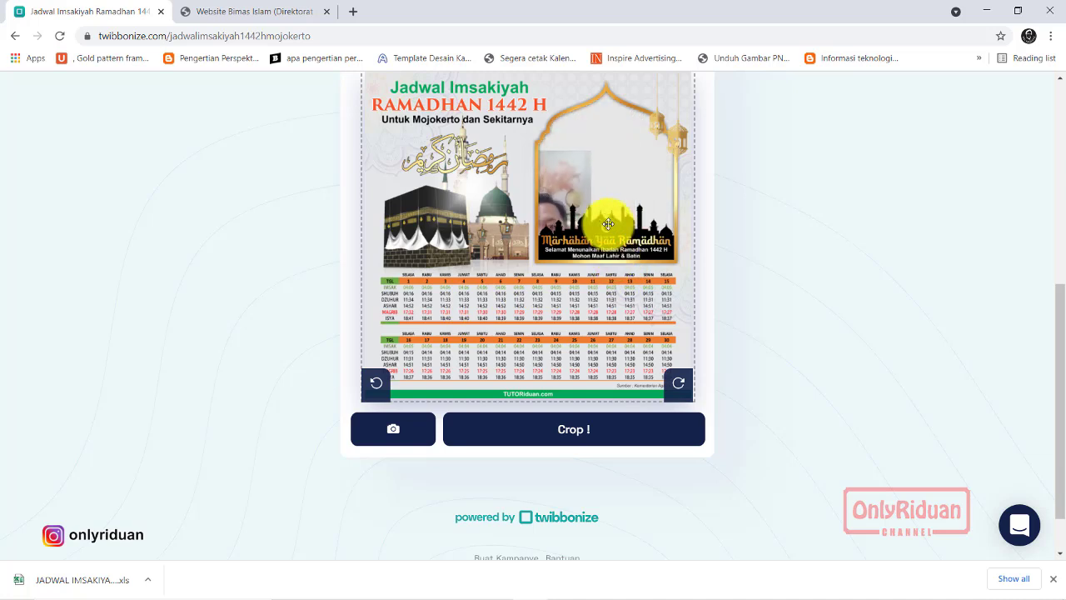
scroll(649, 159, "up", 2)
scroll(635, 142, "up", 2)
scroll(649, 141, "up", 1)
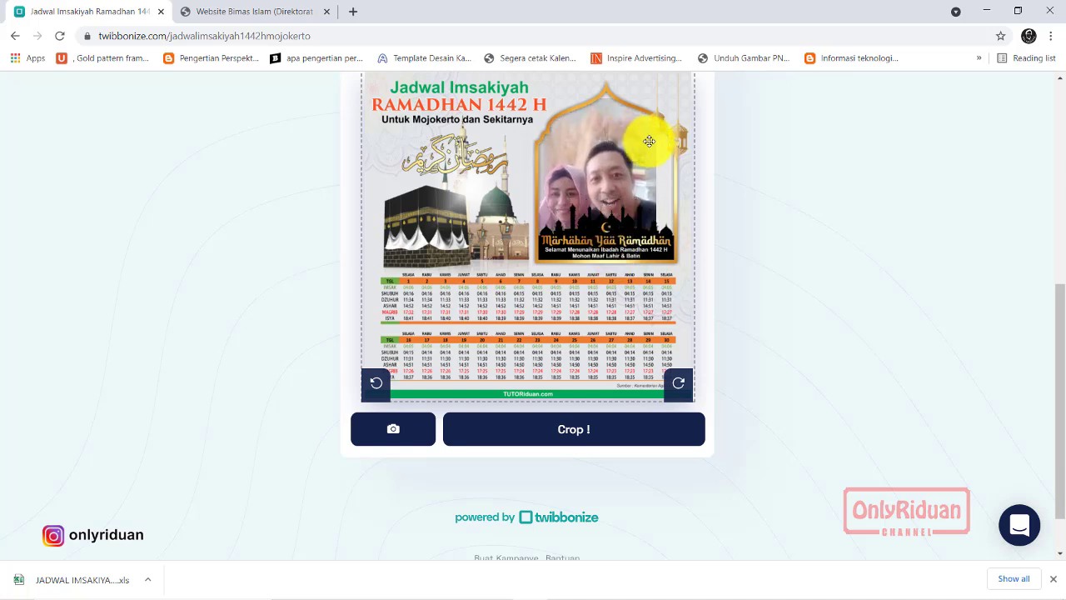
scroll(795, 162, "up", 2)
scroll(794, 162, "up", 1)
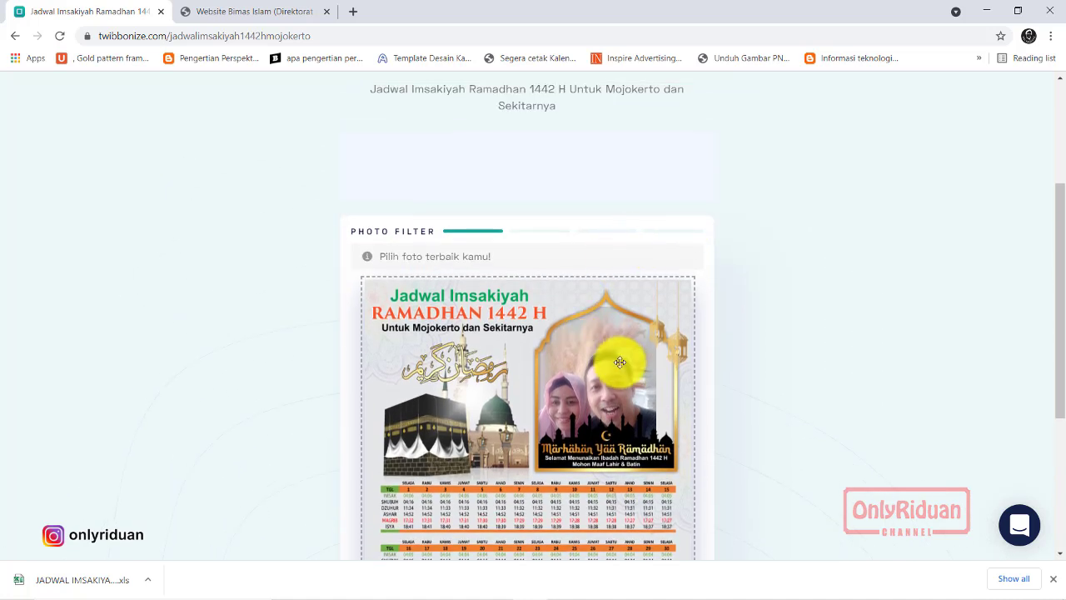
scroll(618, 370, "down", 1)
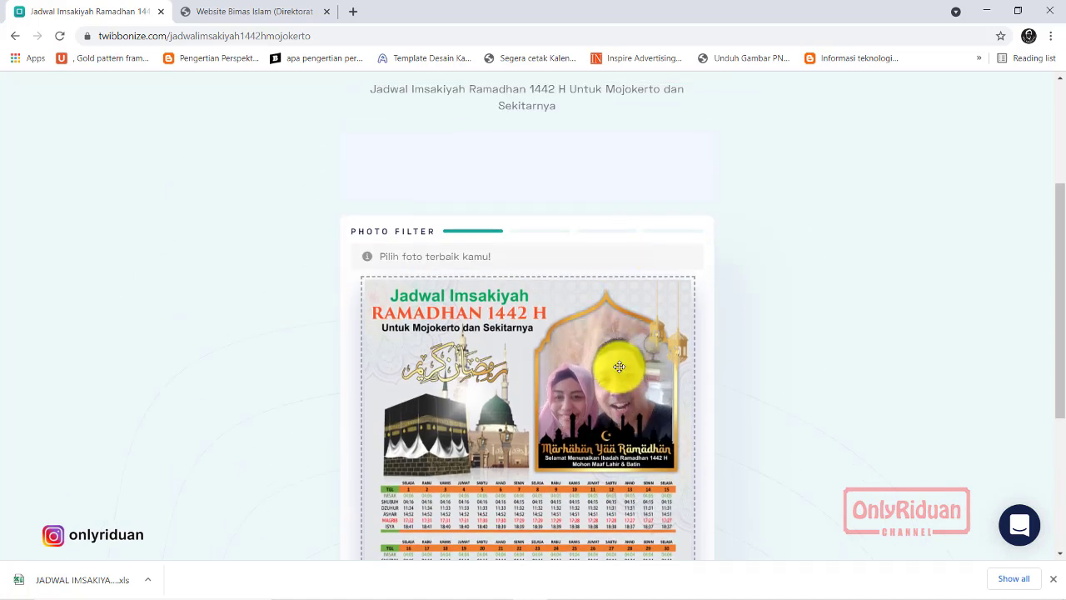
scroll(619, 366, "up", 1)
scroll(613, 369, "up", 1)
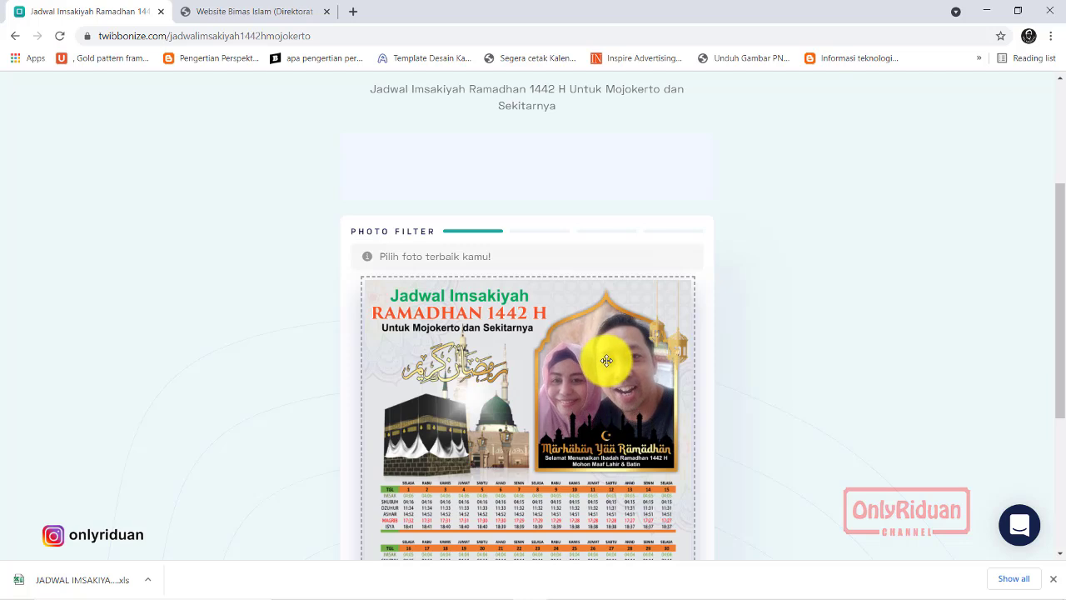
scroll(607, 368, "up", 1)
scroll(607, 369, "up", 1)
scroll(609, 356, "down", 1)
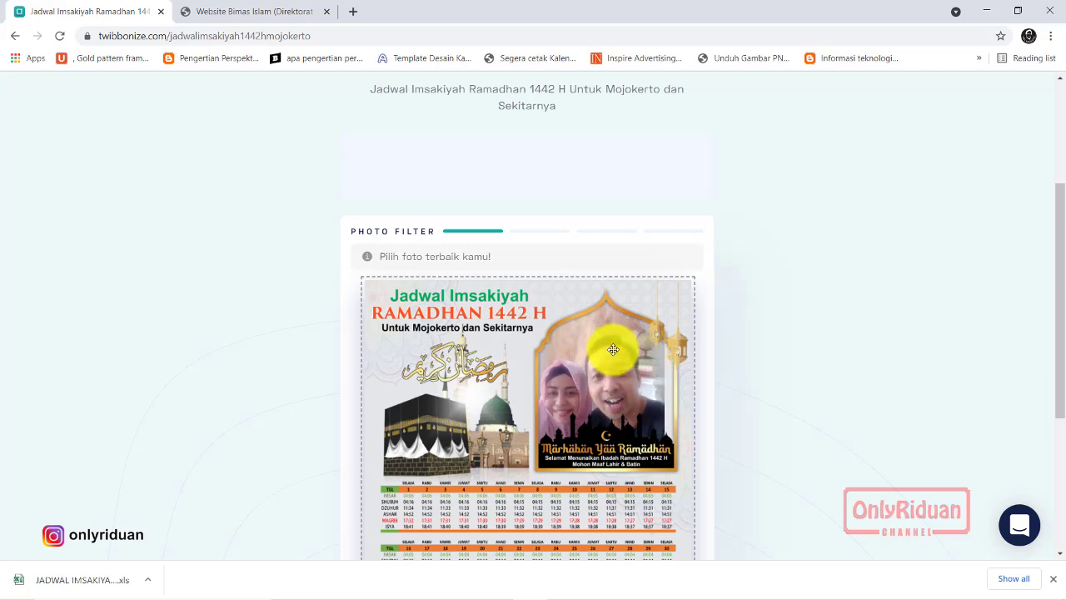
scroll(613, 355, "down", 1)
scroll(620, 358, "down", 1)
scroll(625, 358, "down", 1)
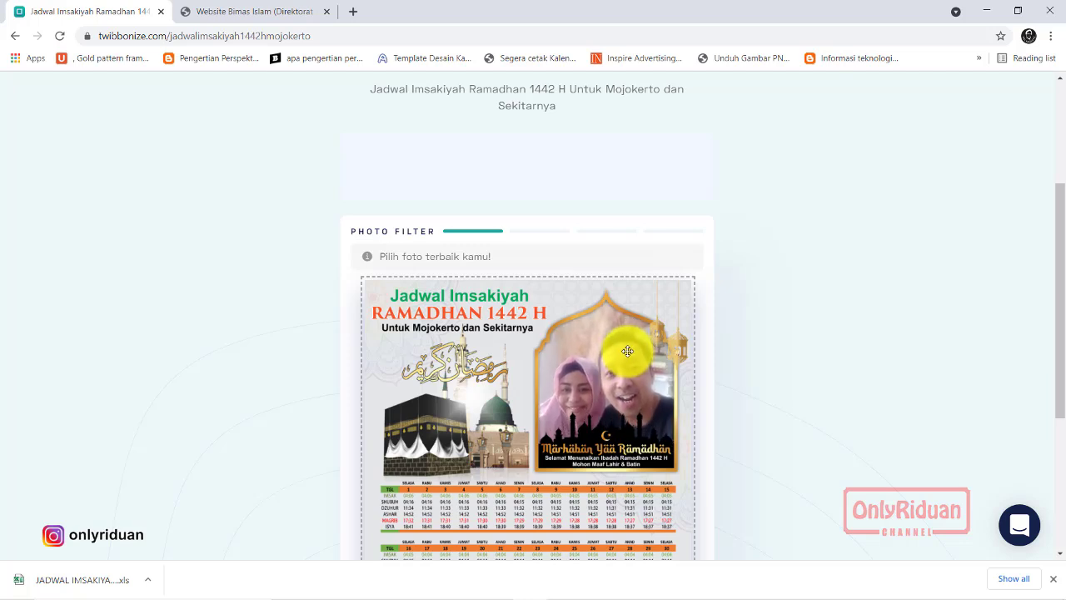
scroll(630, 348, "down", 1)
scroll(630, 347, "up", 1)
scroll(631, 346, "down", 1)
scroll(633, 345, "up", 1)
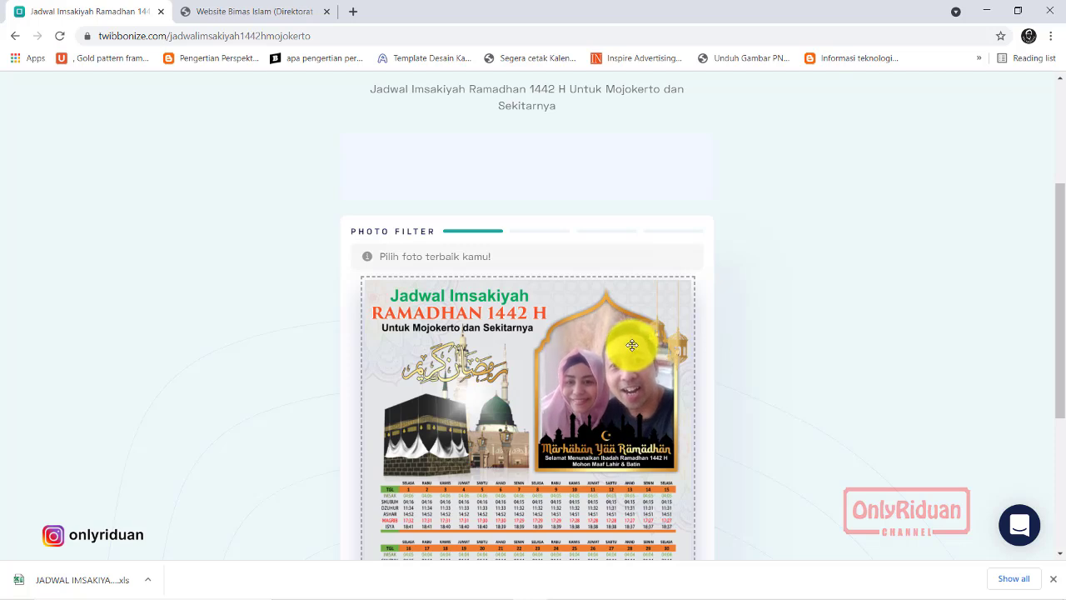
scroll(631, 344, "up", 1)
scroll(623, 356, "up", 1)
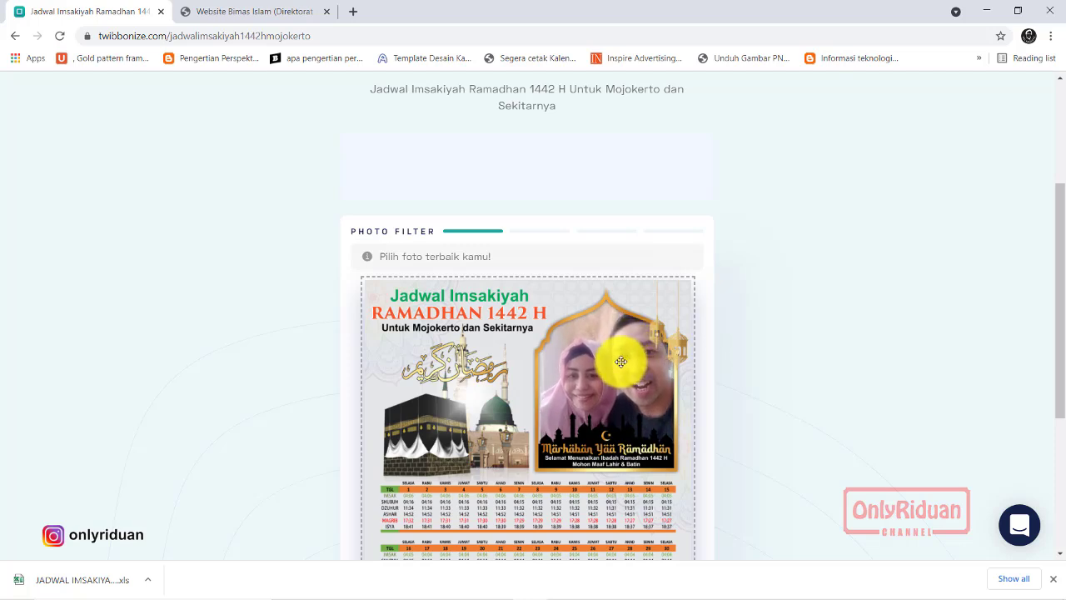
scroll(618, 362, "up", 1)
scroll(616, 364, "down", 1)
scroll(615, 365, "down", 1)
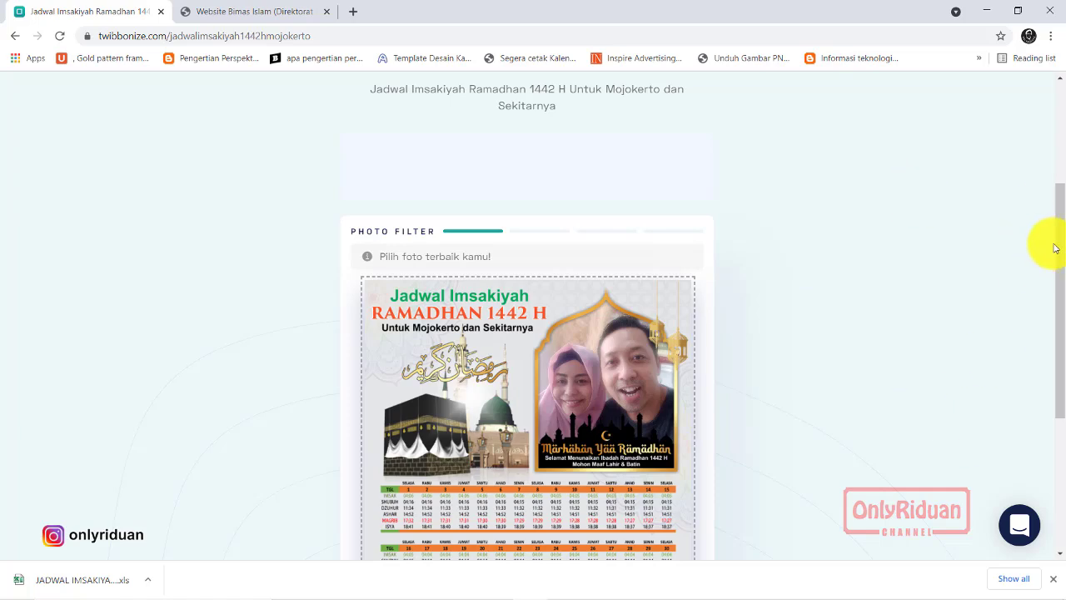
Step: Drag the photo into position in the arch and apply Crop!
left_click_drag(1054, 248, 1054, 323)
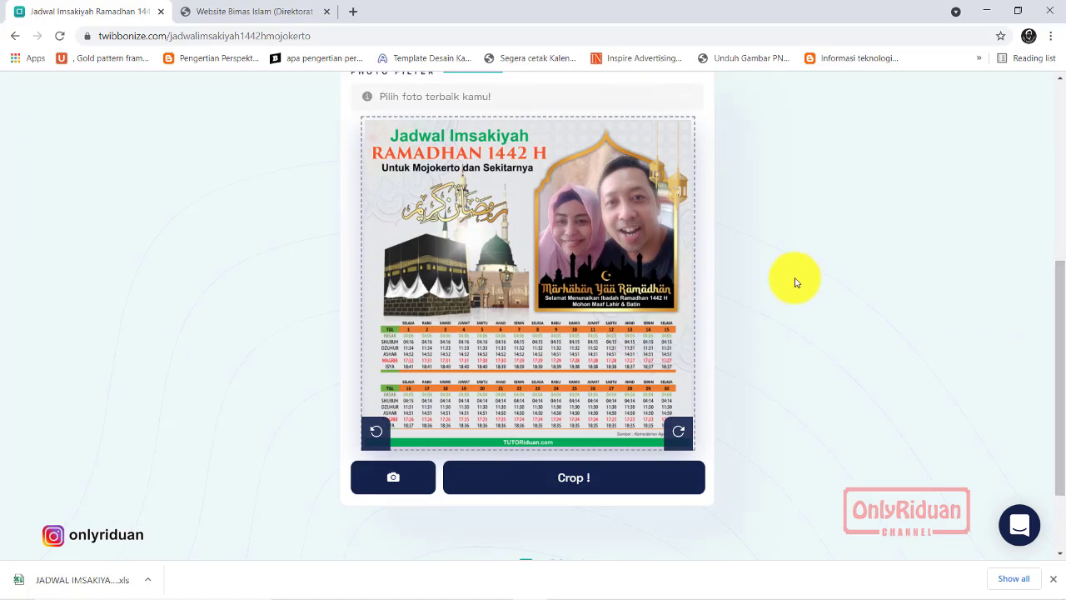
left_click(574, 483)
left_click(576, 484)
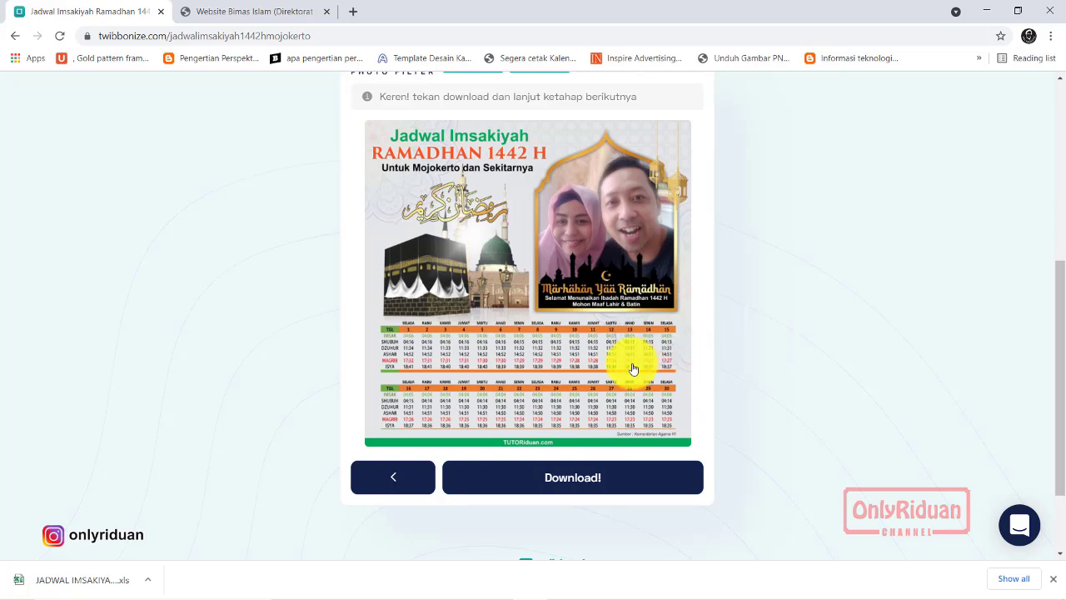
Step: Download the framed twibbon as a JPG and open it from the download bar
left_click(573, 487)
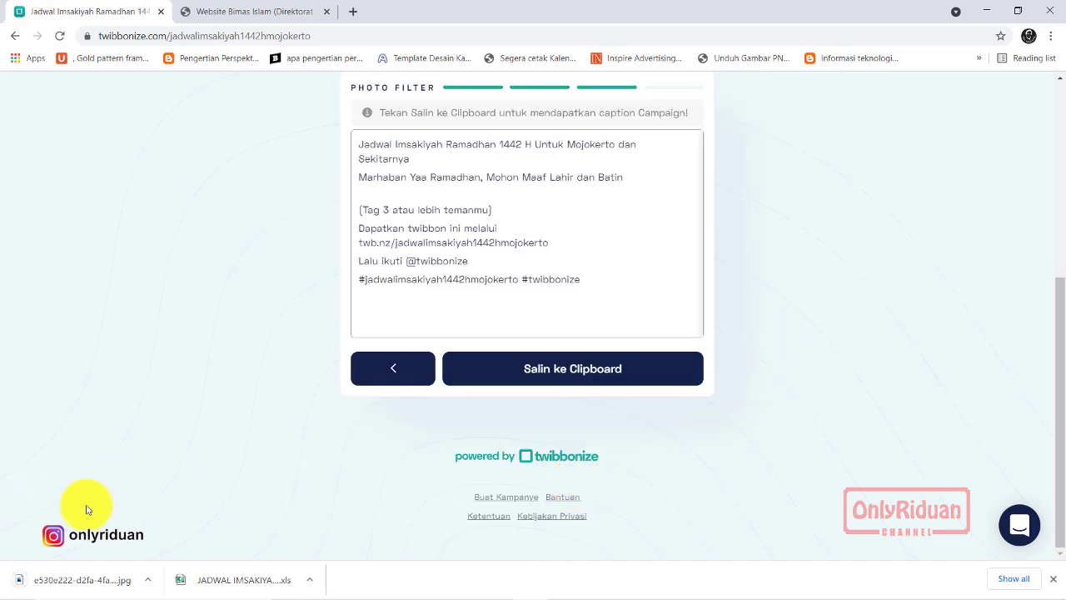
left_click(98, 593)
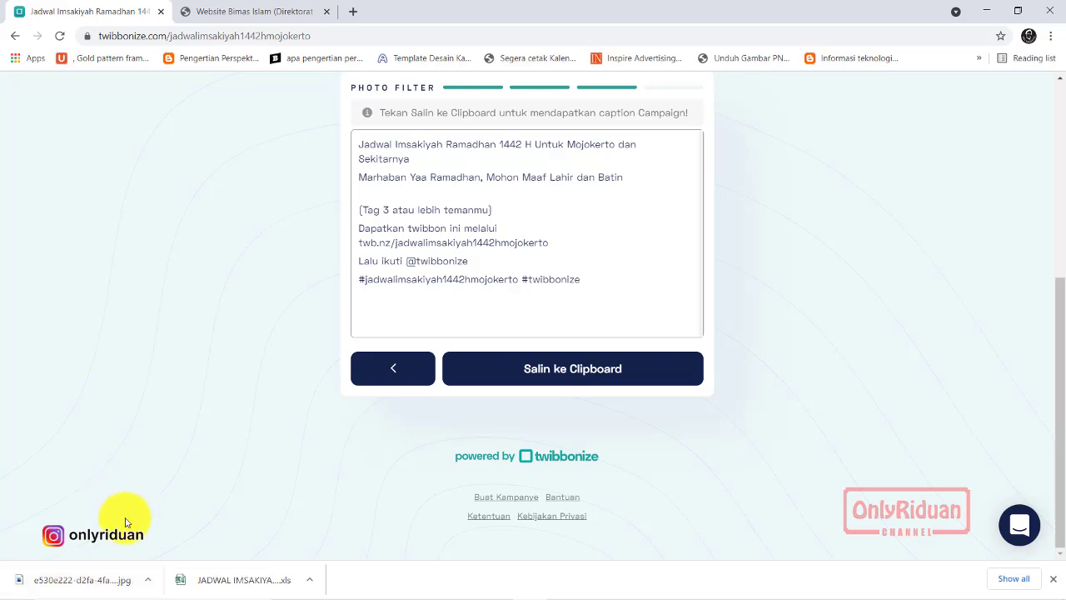
left_click(86, 580)
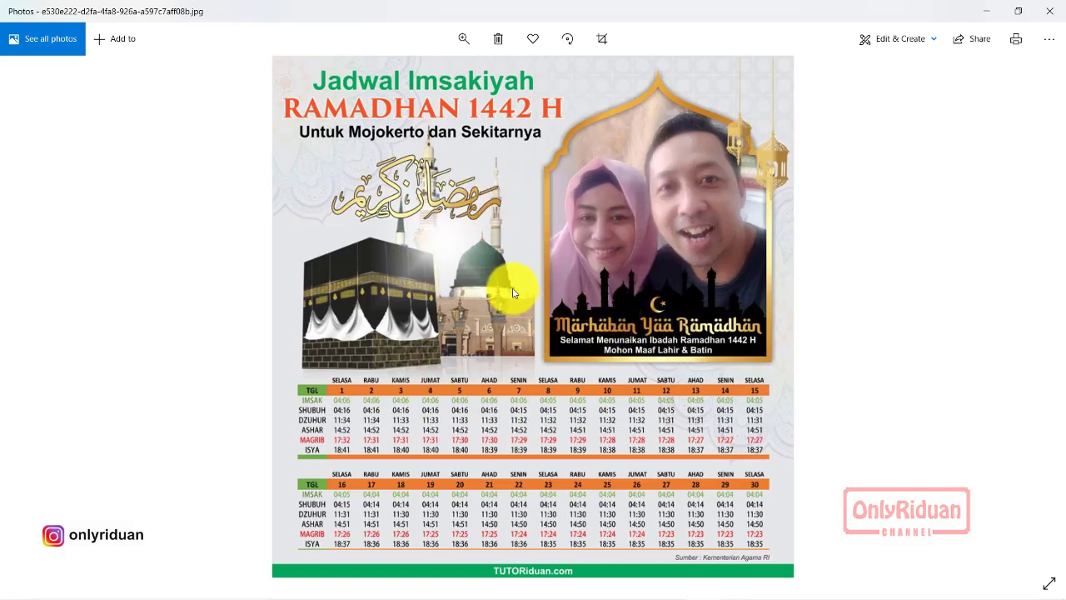
Step: Close the Photos viewer after checking the downloaded twibbon
left_click(1050, 15)
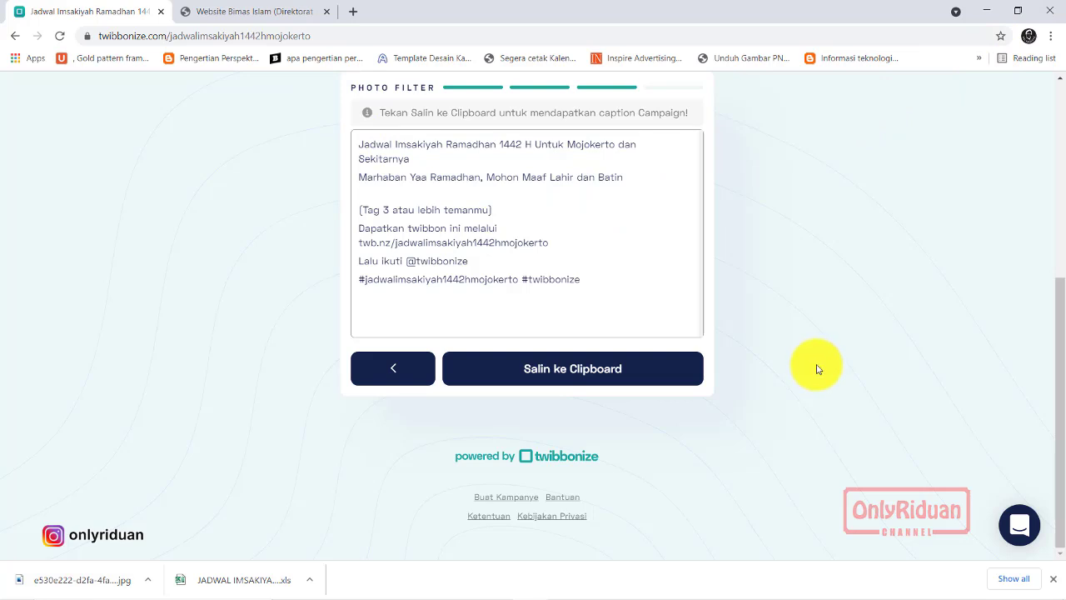
Step: Check and dismiss the share options, then return to Campaign Saya showing Mojokerto's 1 dukungan
scroll(817, 368, "up", 3)
scroll(816, 369, "up", 1)
scroll(750, 362, "down", 1)
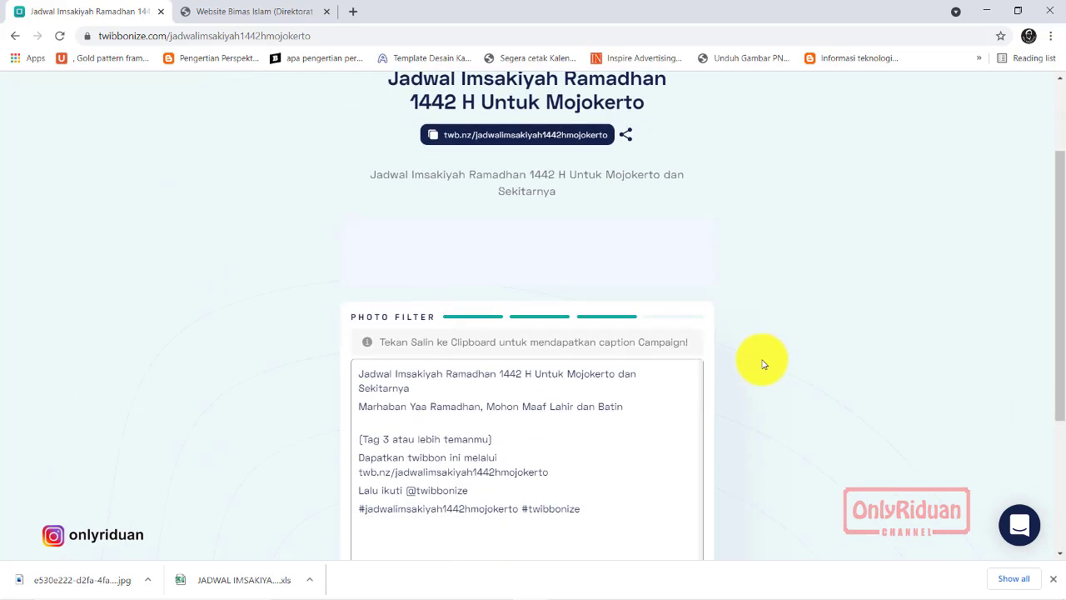
scroll(763, 364, "up", 1)
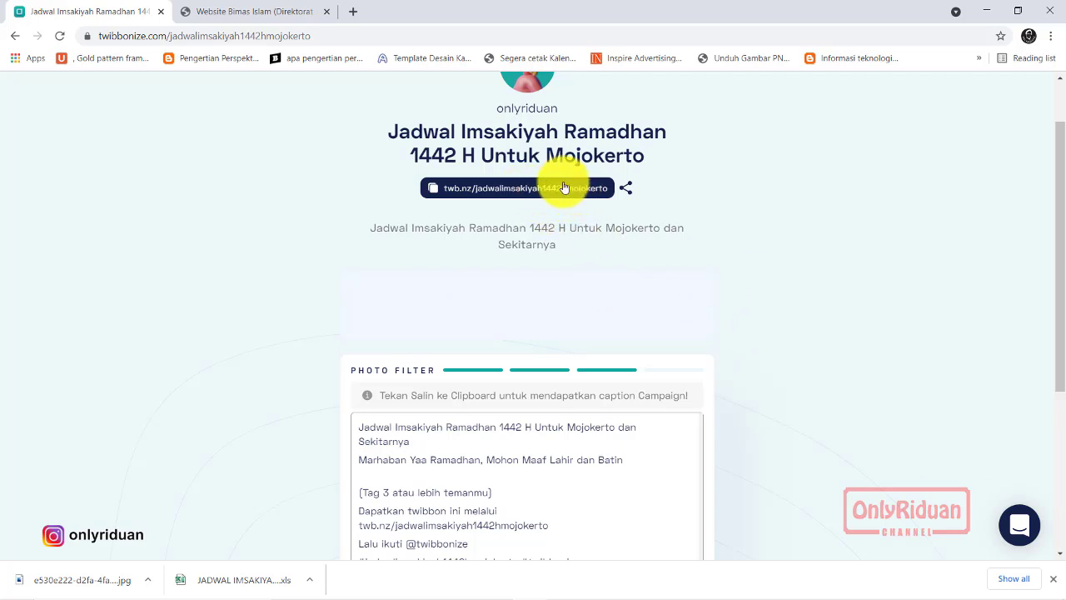
left_click(624, 190)
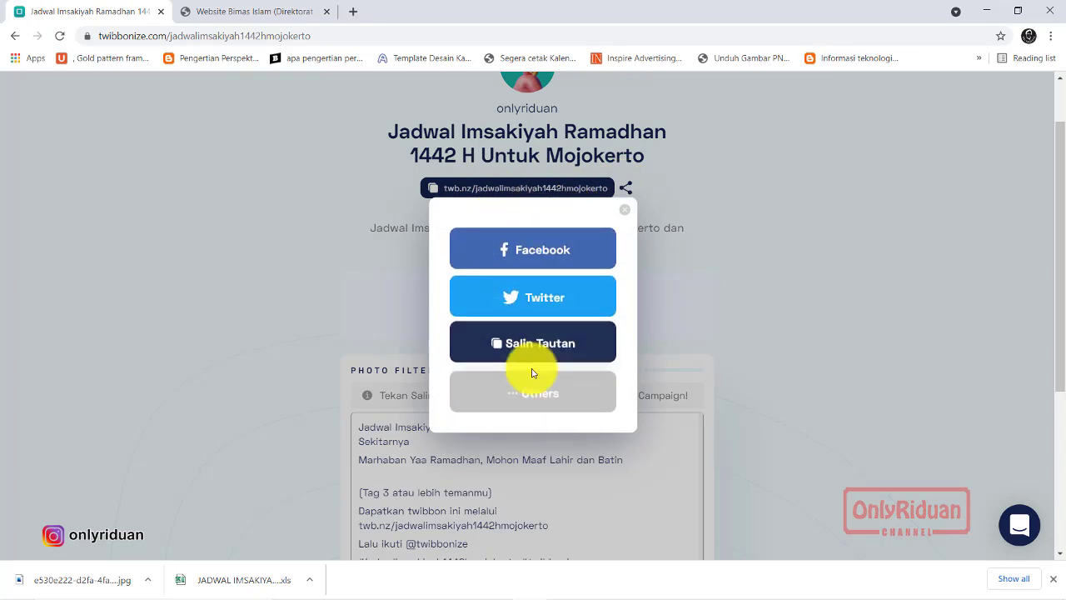
left_click(758, 221)
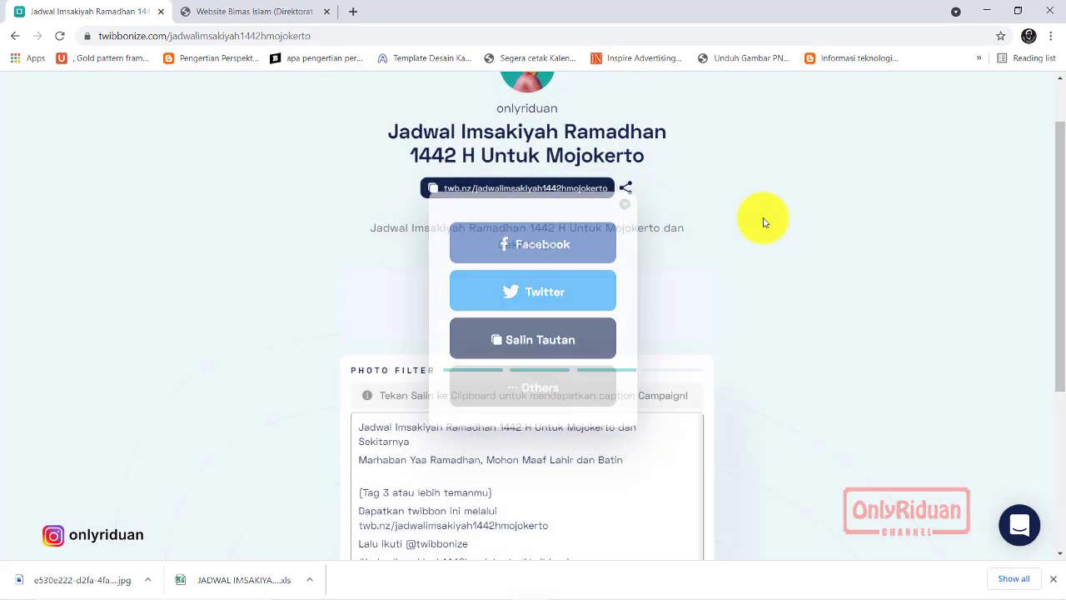
left_click(15, 39)
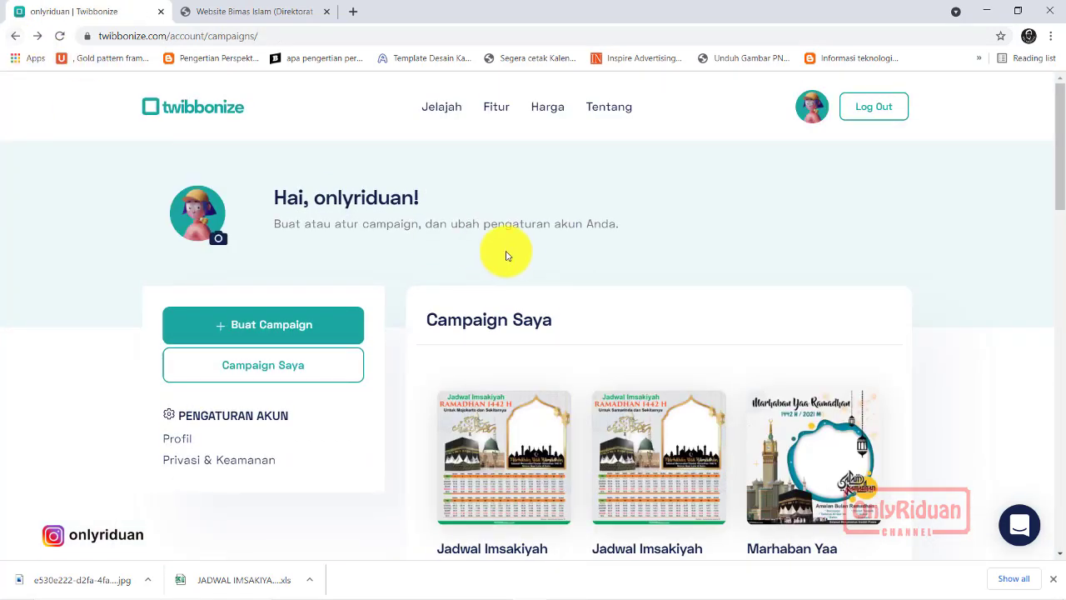
scroll(505, 256, "down", 3)
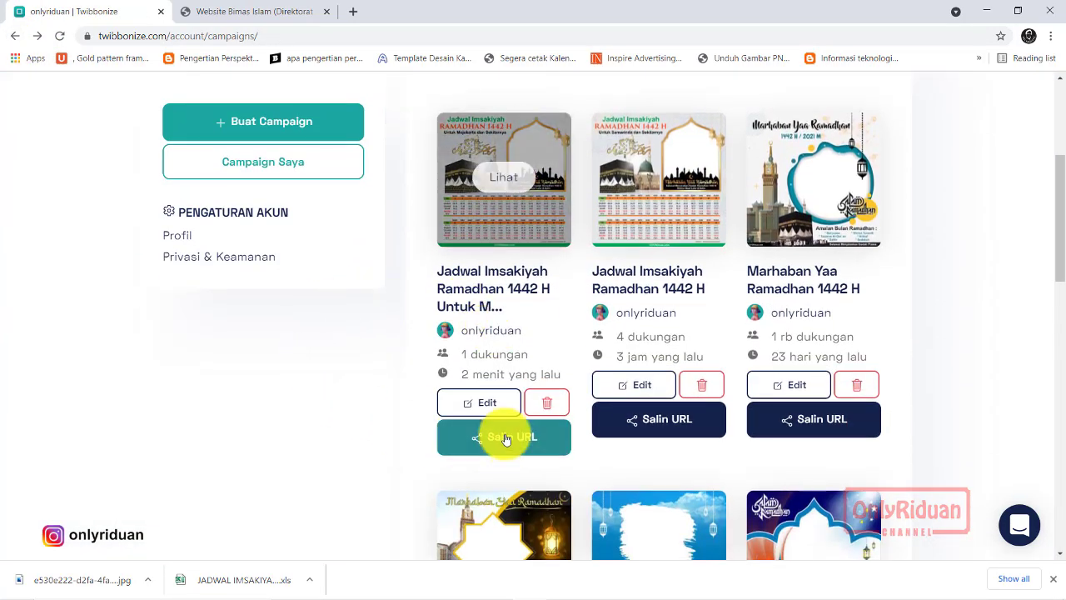